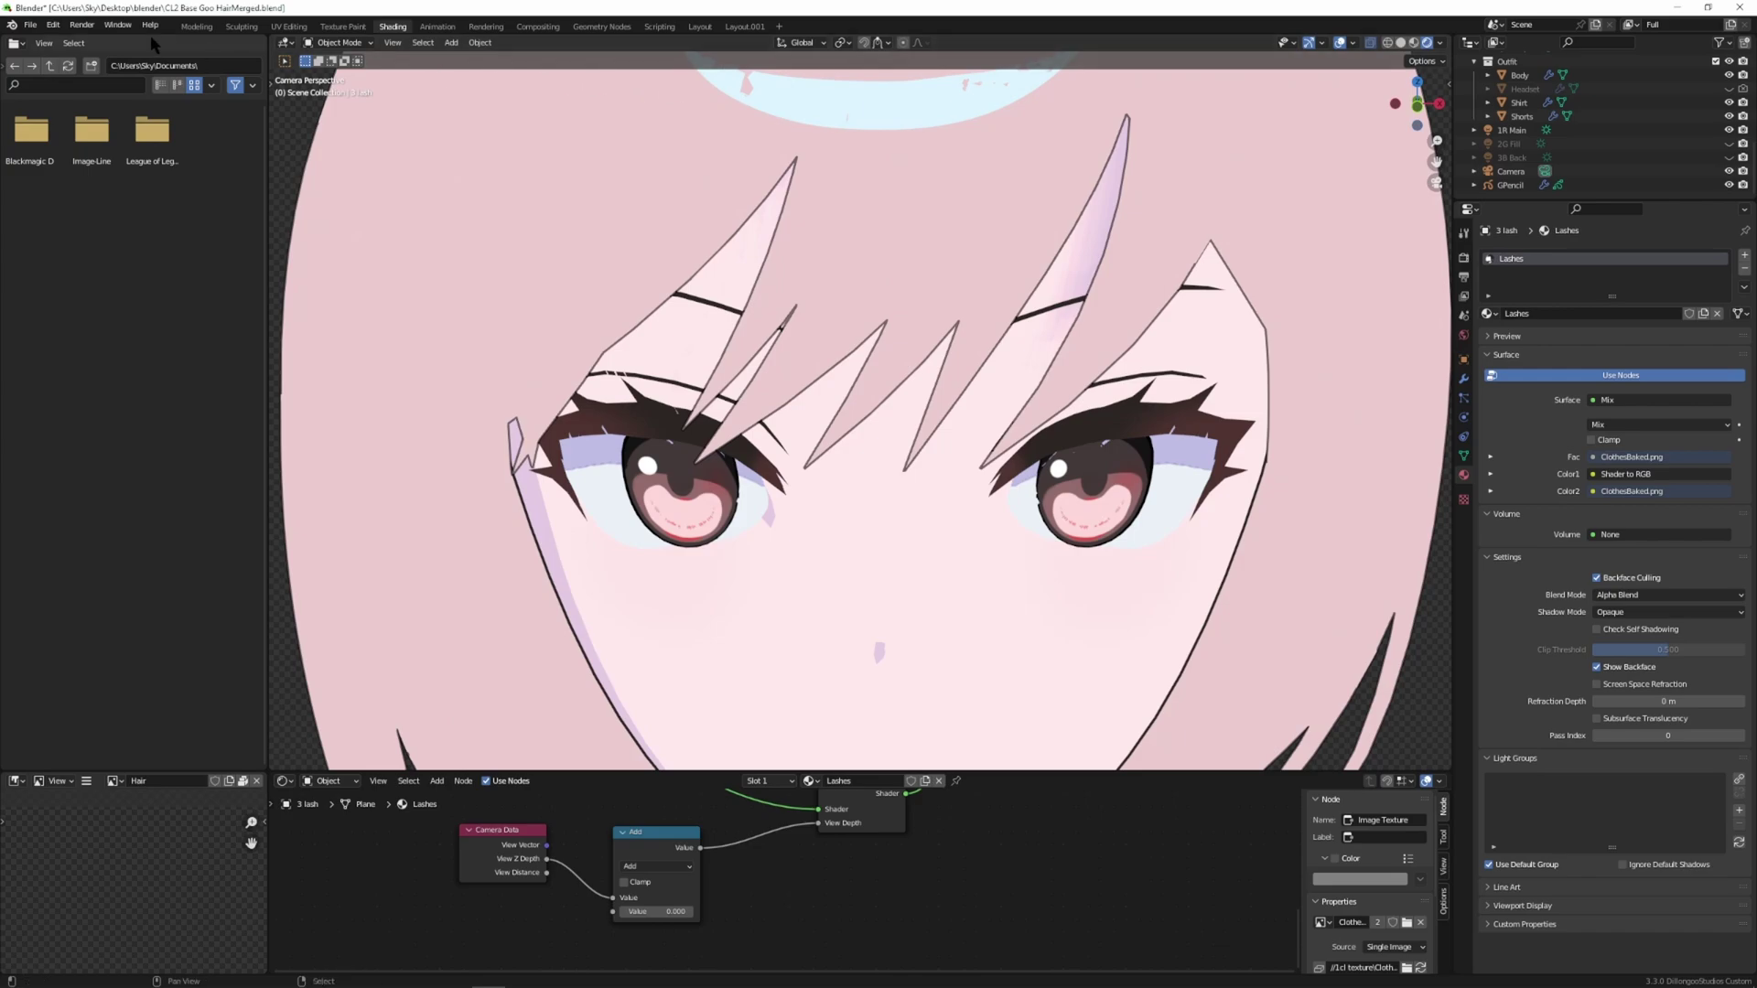
- Render the current image to view the eyebrows and eyes showing through the hair, and close the render window
{"action": "left_click", "coordinate": [53, 24]}
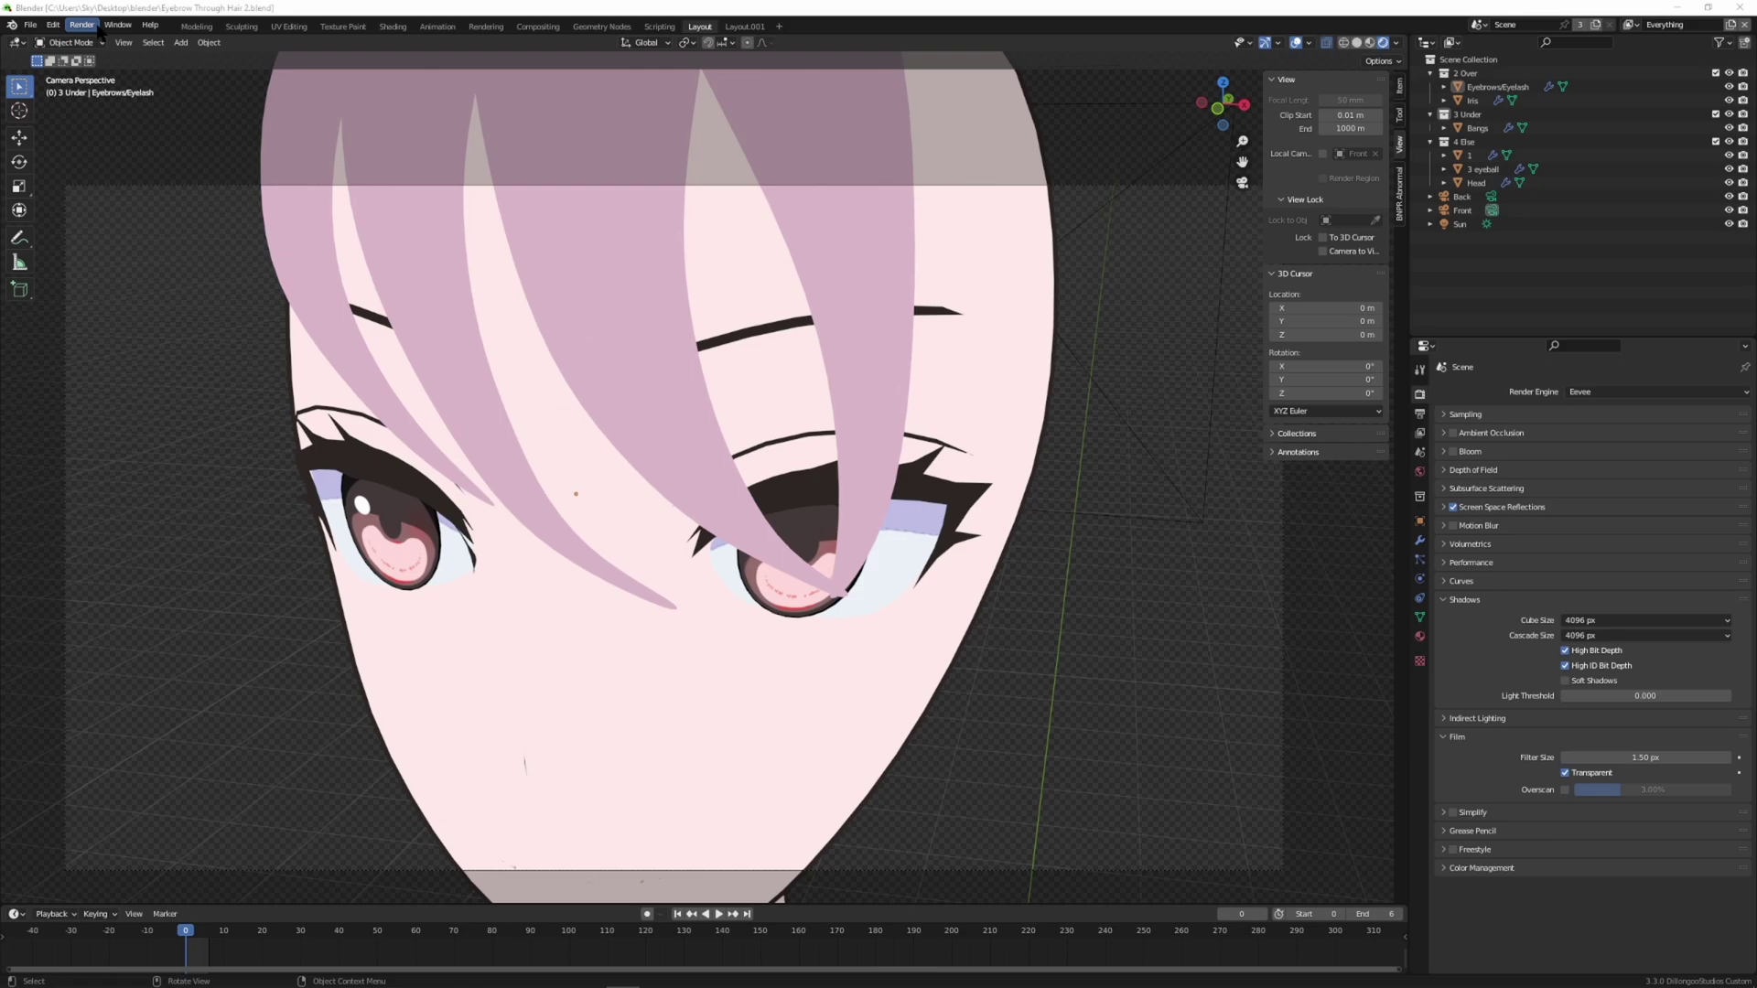
{"action": "left_click", "coordinate": [82, 25]}
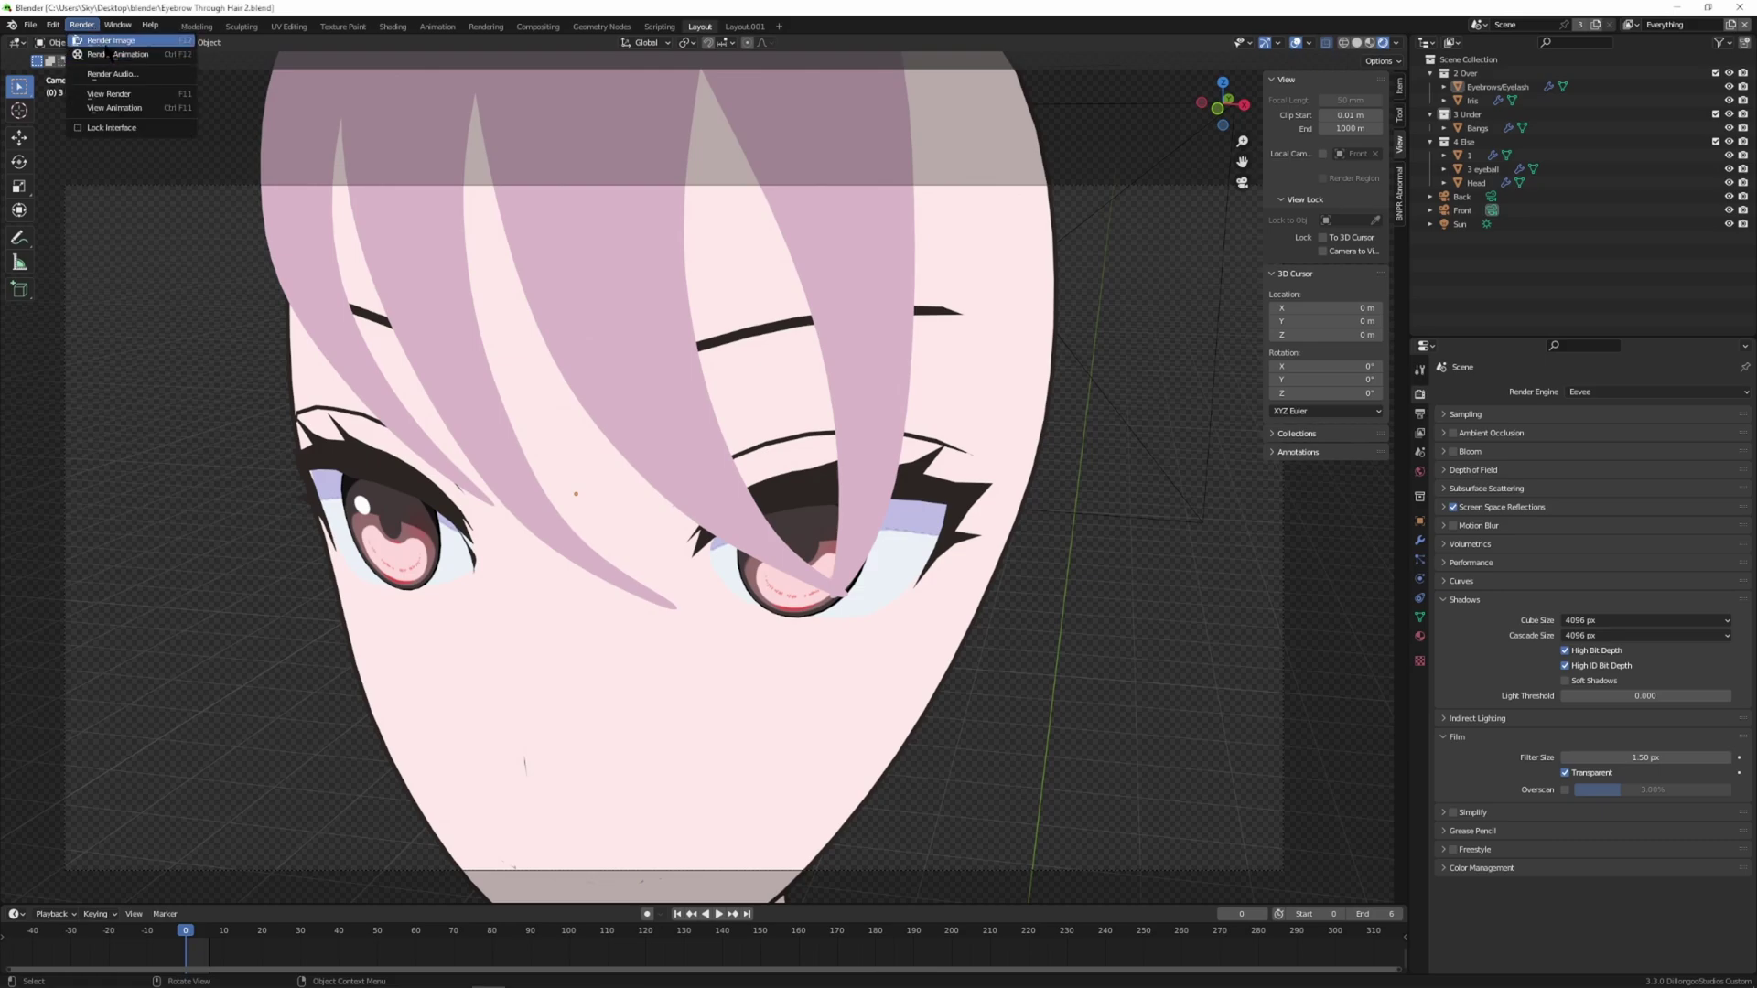
{"action": "left_click", "coordinate": [103, 43]}
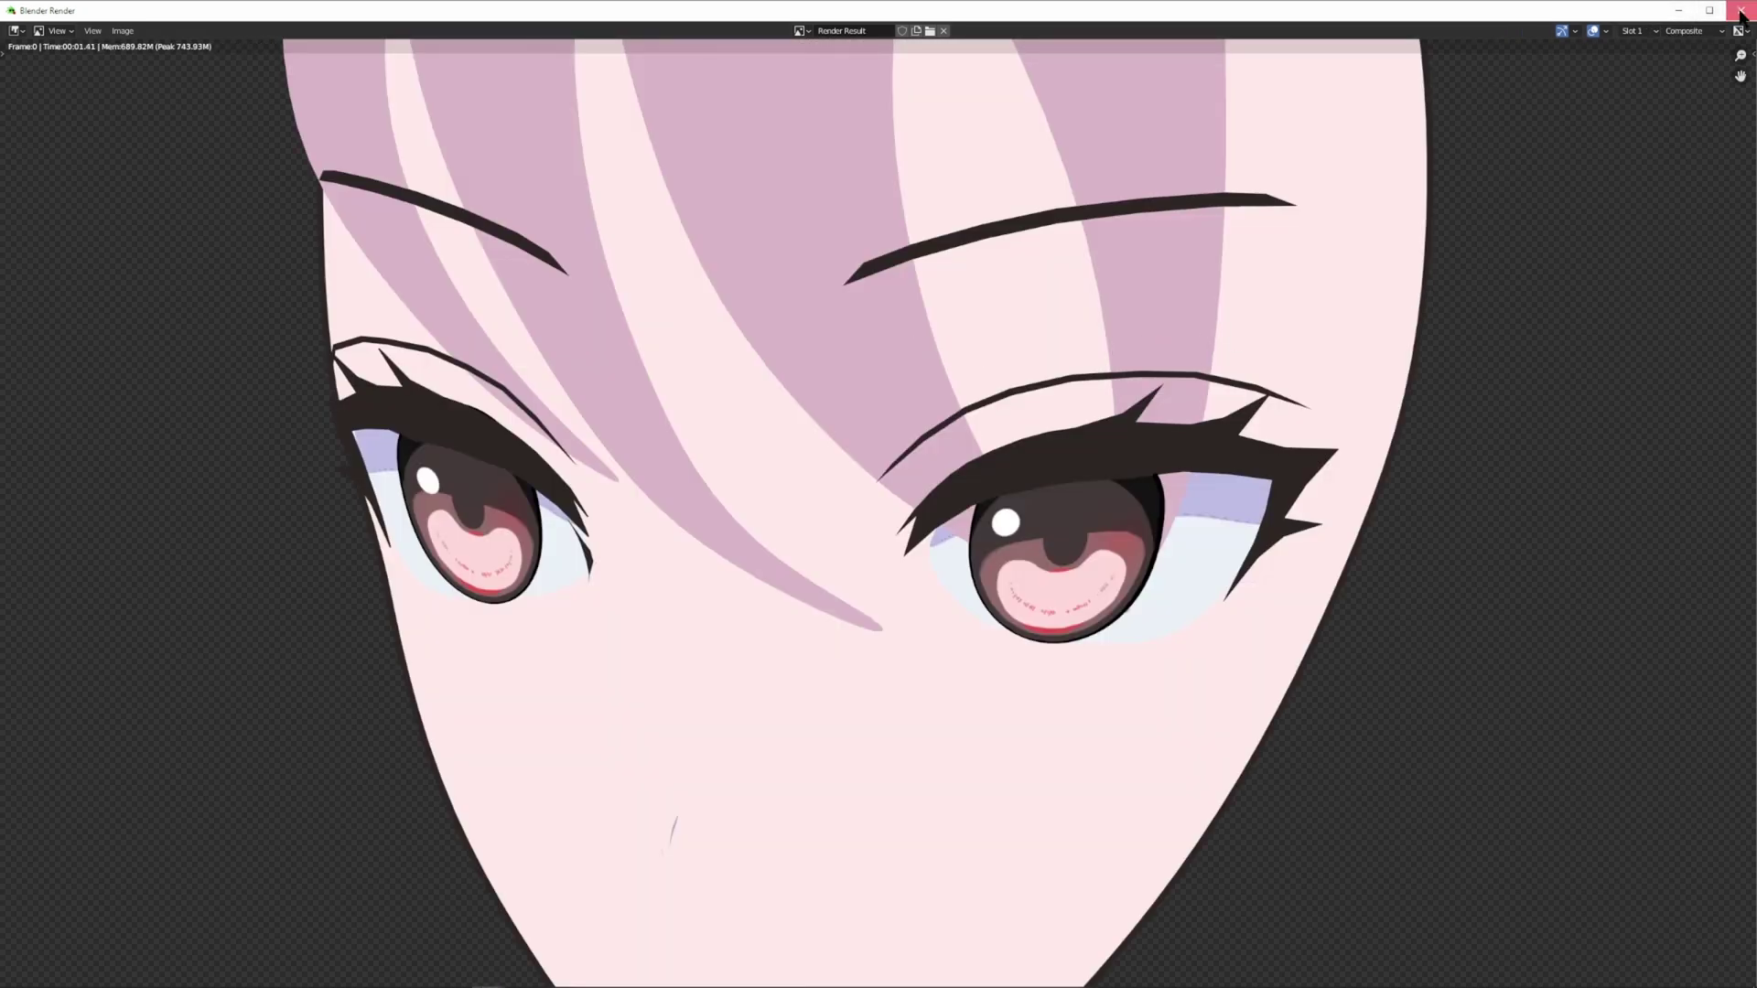
{"action": "left_click", "coordinate": [1741, 11]}
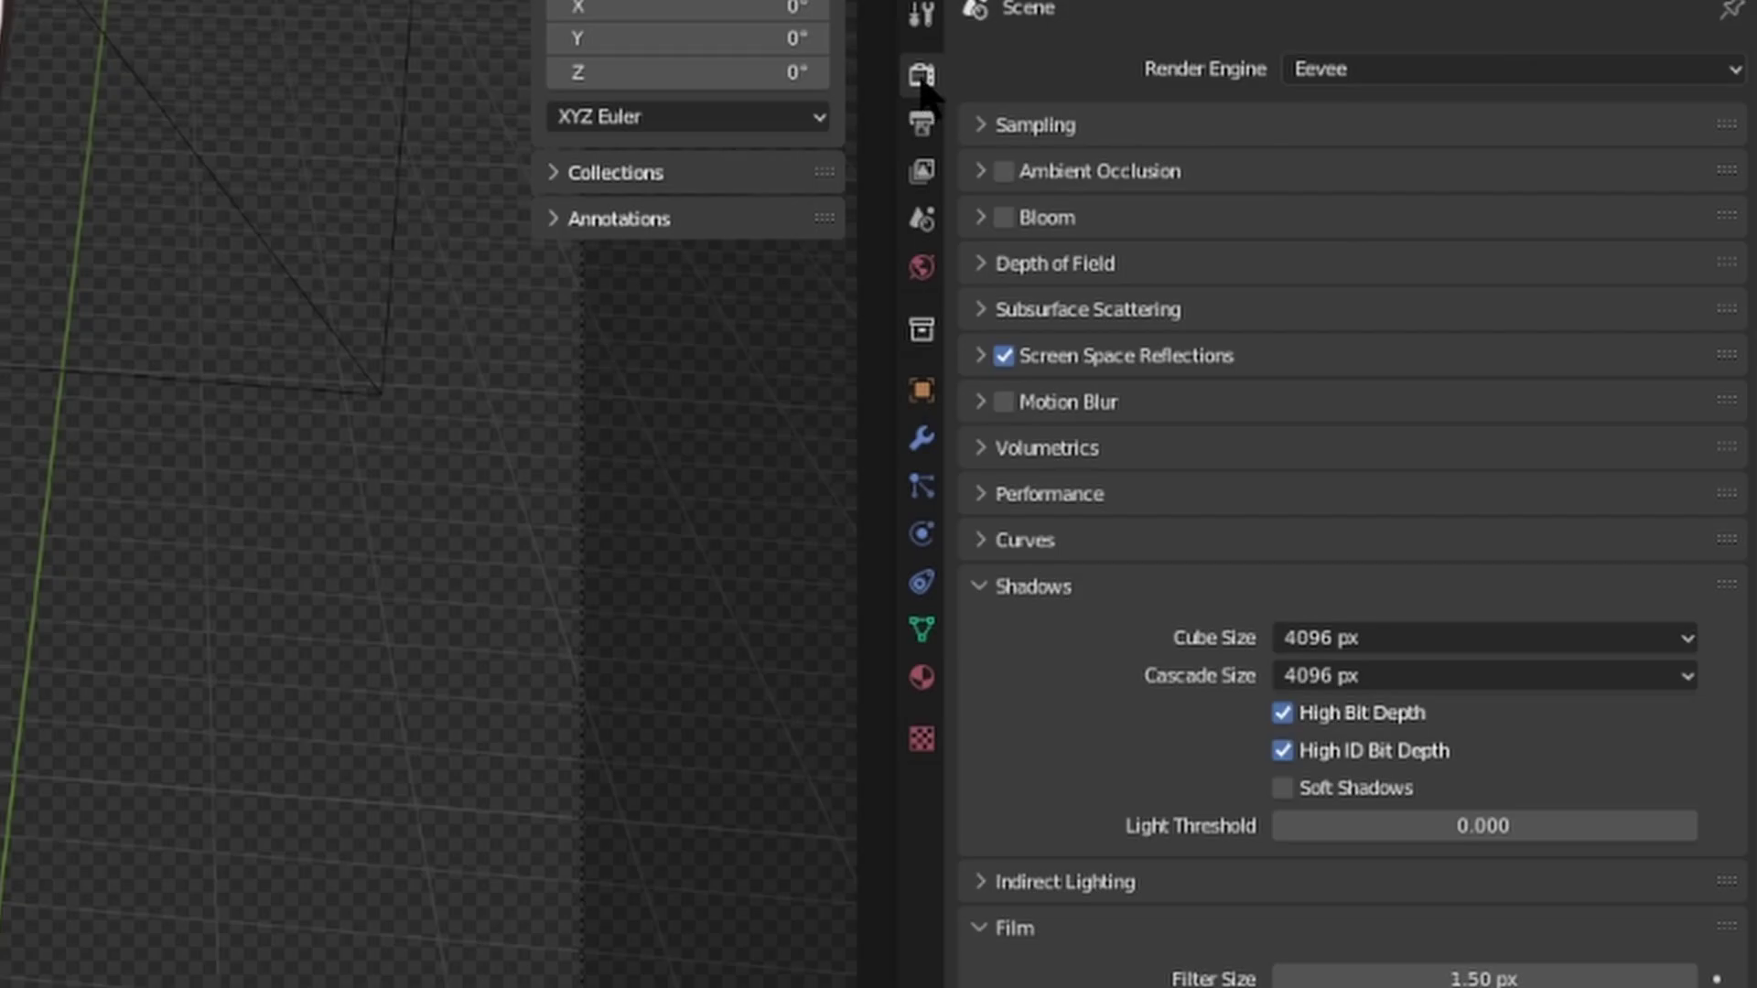
- Check in the render settings that Transparent is enabled under Film
{"action": "left_click", "coordinate": [1028, 927]}
{"action": "left_click", "coordinate": [1031, 927]}
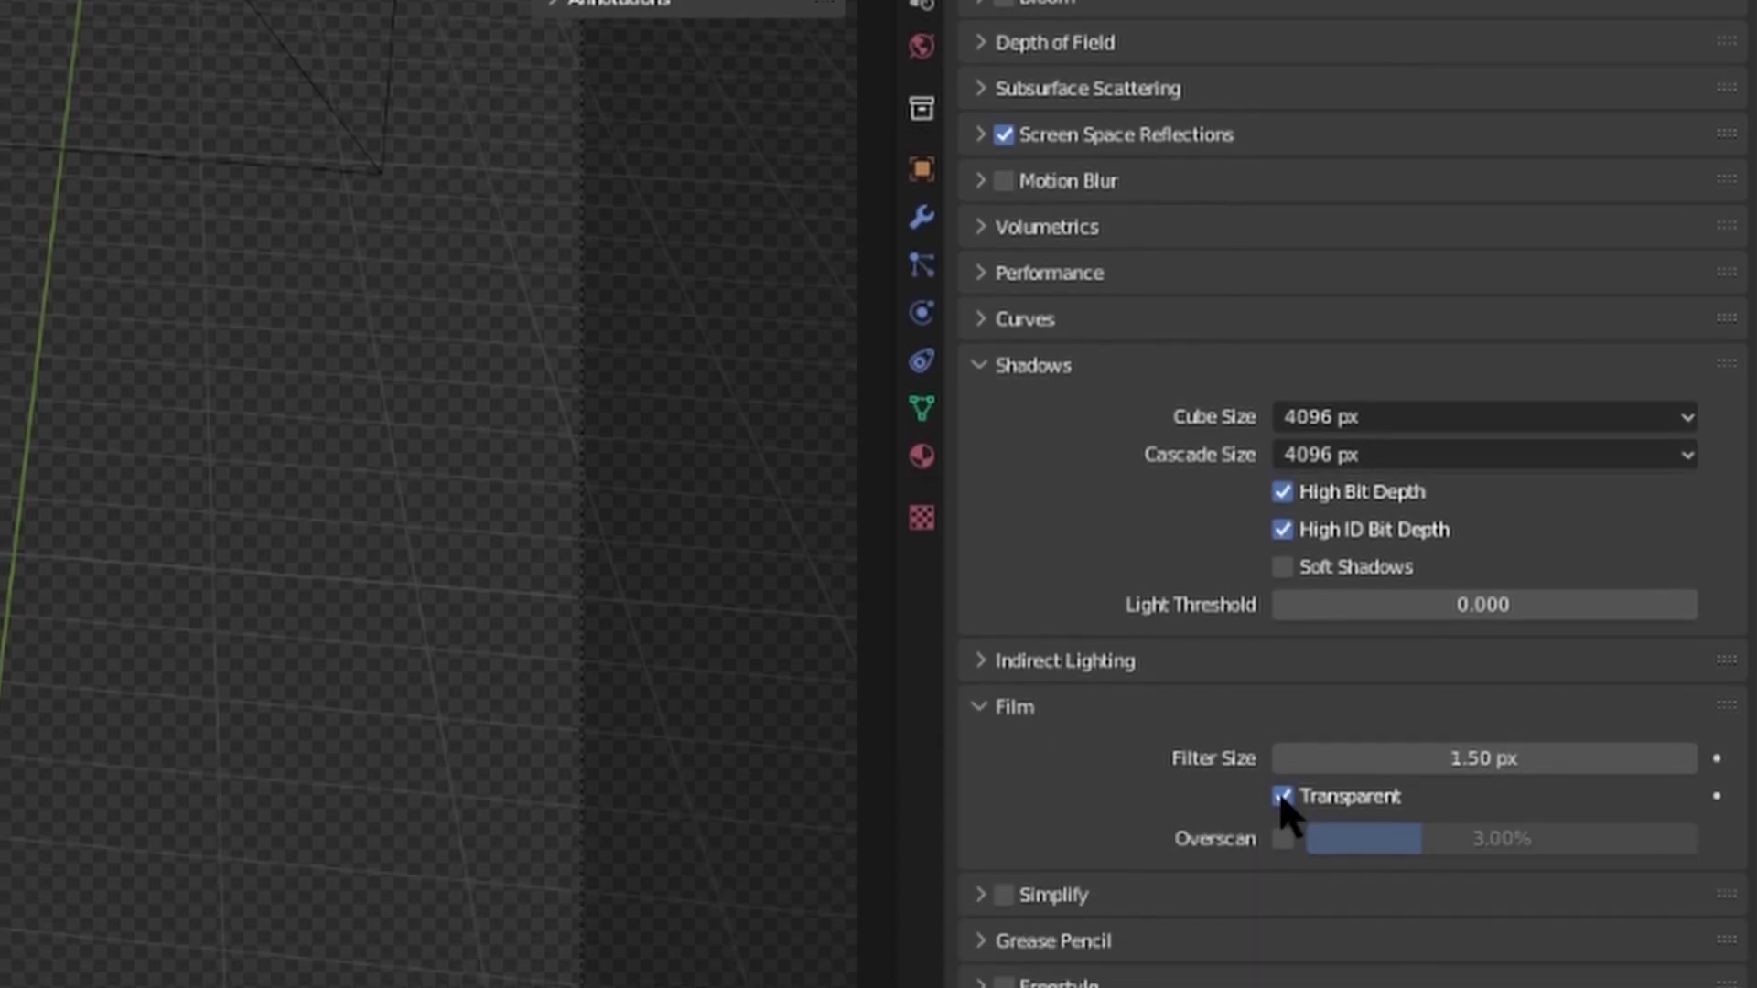
{"action": "left_click", "coordinate": [1280, 792]}
{"action": "left_click", "coordinate": [1283, 714]}
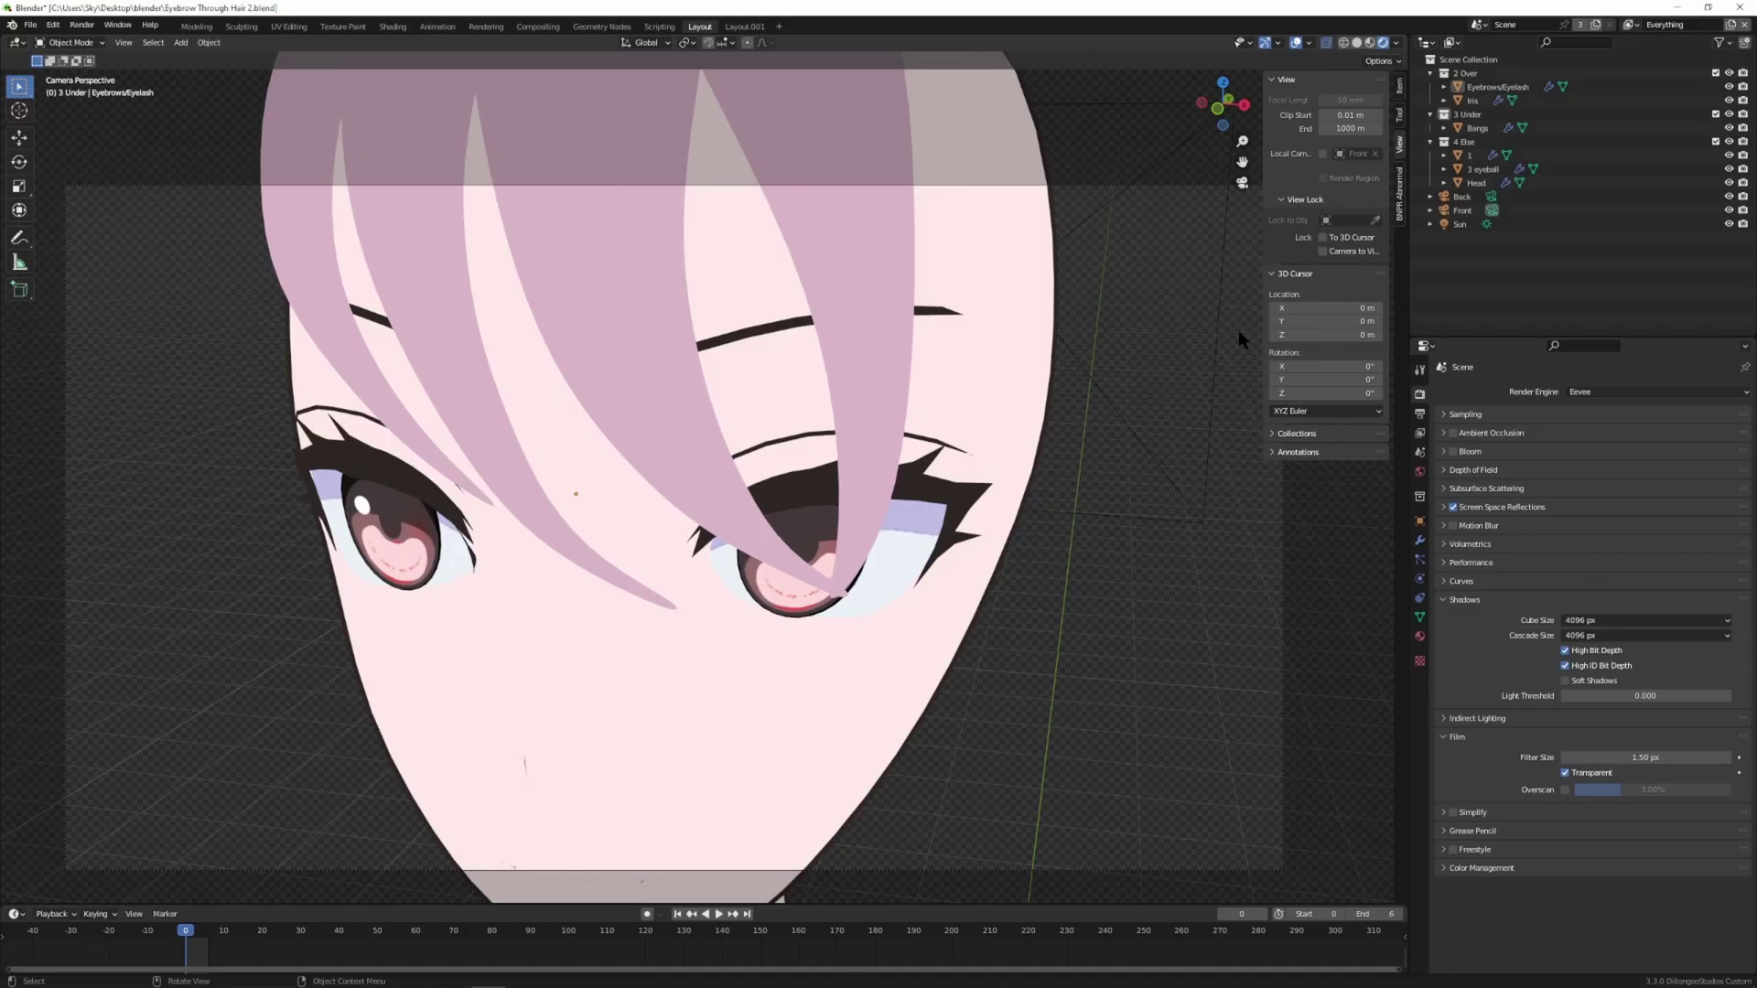
- Expand the 2 Over, 3 Under and 4 Else collections to list their objects
{"action": "key", "text": "shift+a"}
{"action": "left_click", "coordinate": [1466, 74]}
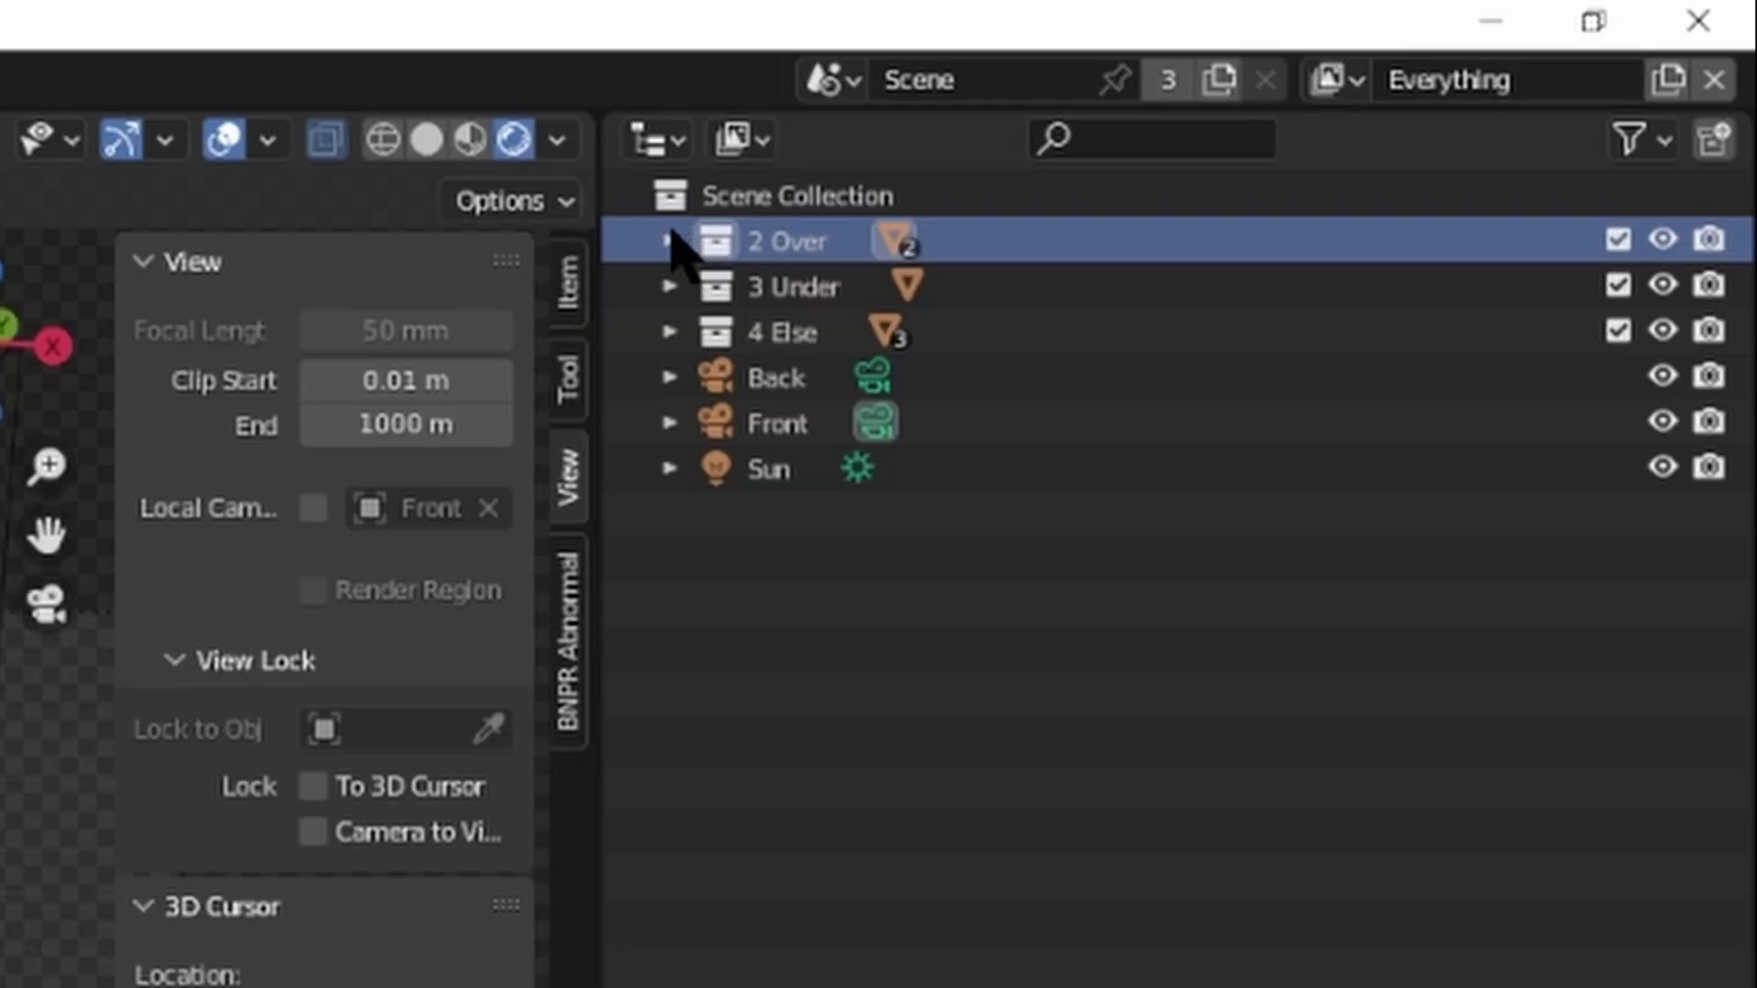
{"action": "left_click", "coordinate": [669, 241]}
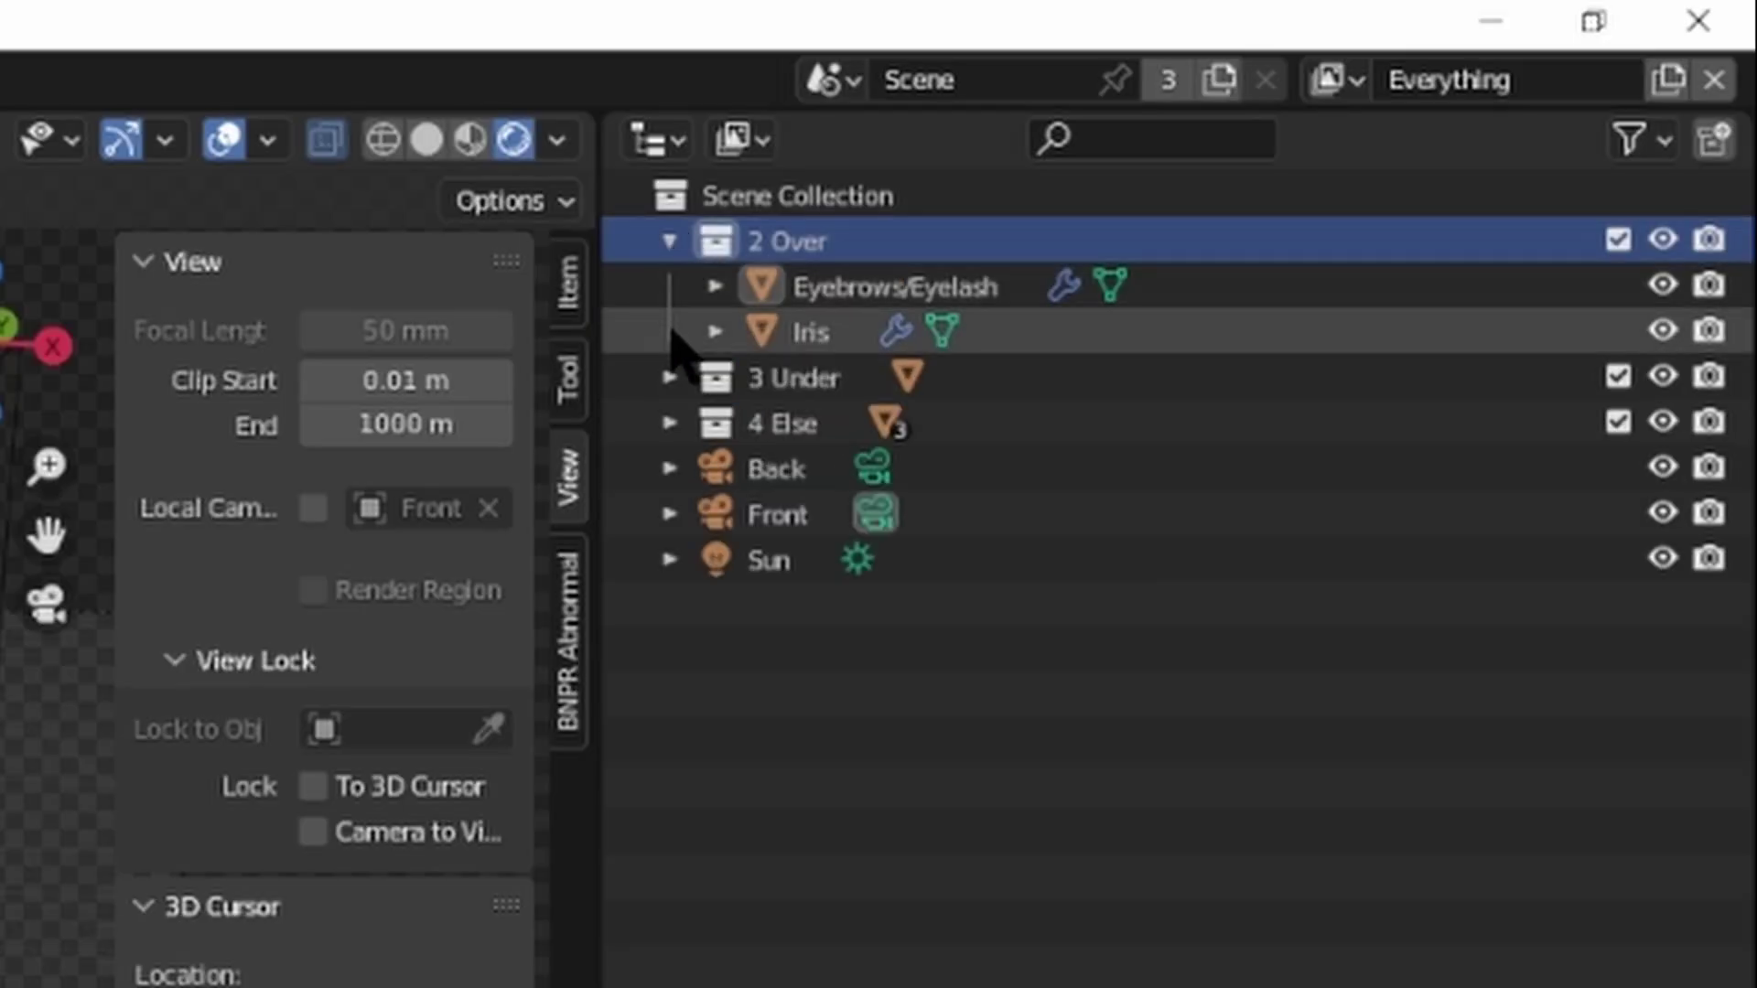
{"action": "left_click", "coordinate": [669, 377]}
{"action": "left_click", "coordinate": [669, 469]}
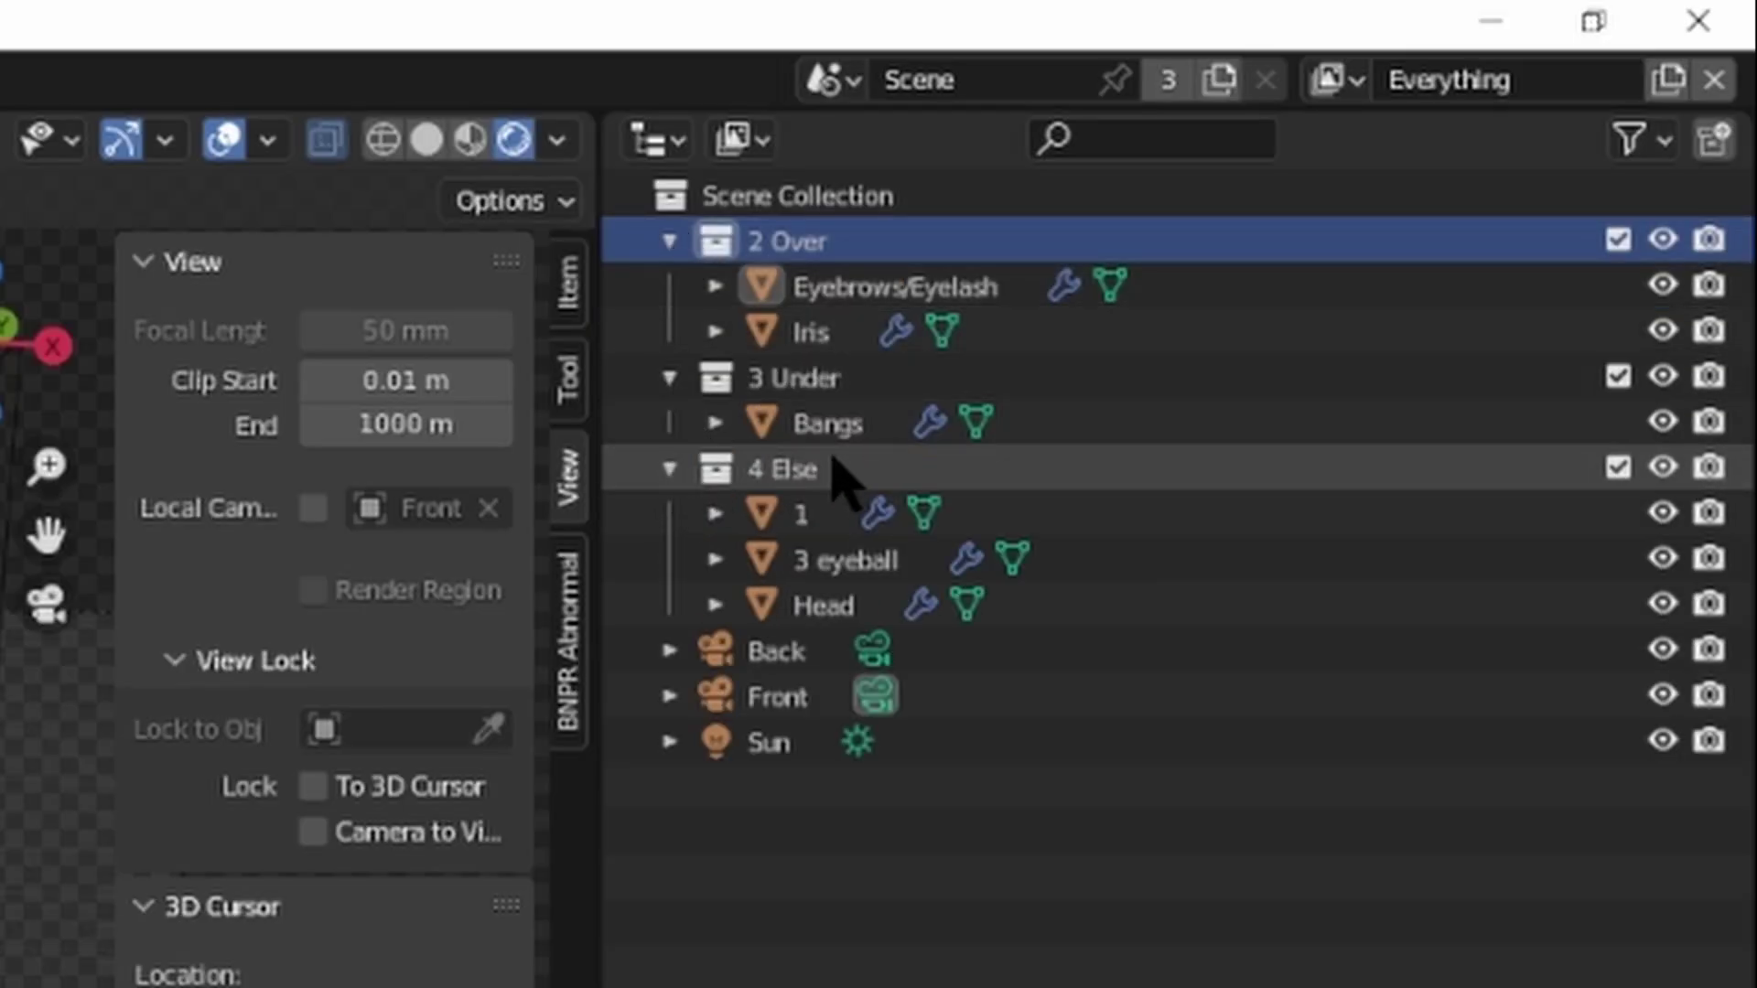
- Review the collections' objects: Eyebrows/Eyelash and Iris in 2 Over, Bangs in 3 Under, and 1, 3 eyeball and Head in 4 Else
{"action": "left_click", "coordinate": [809, 291]}
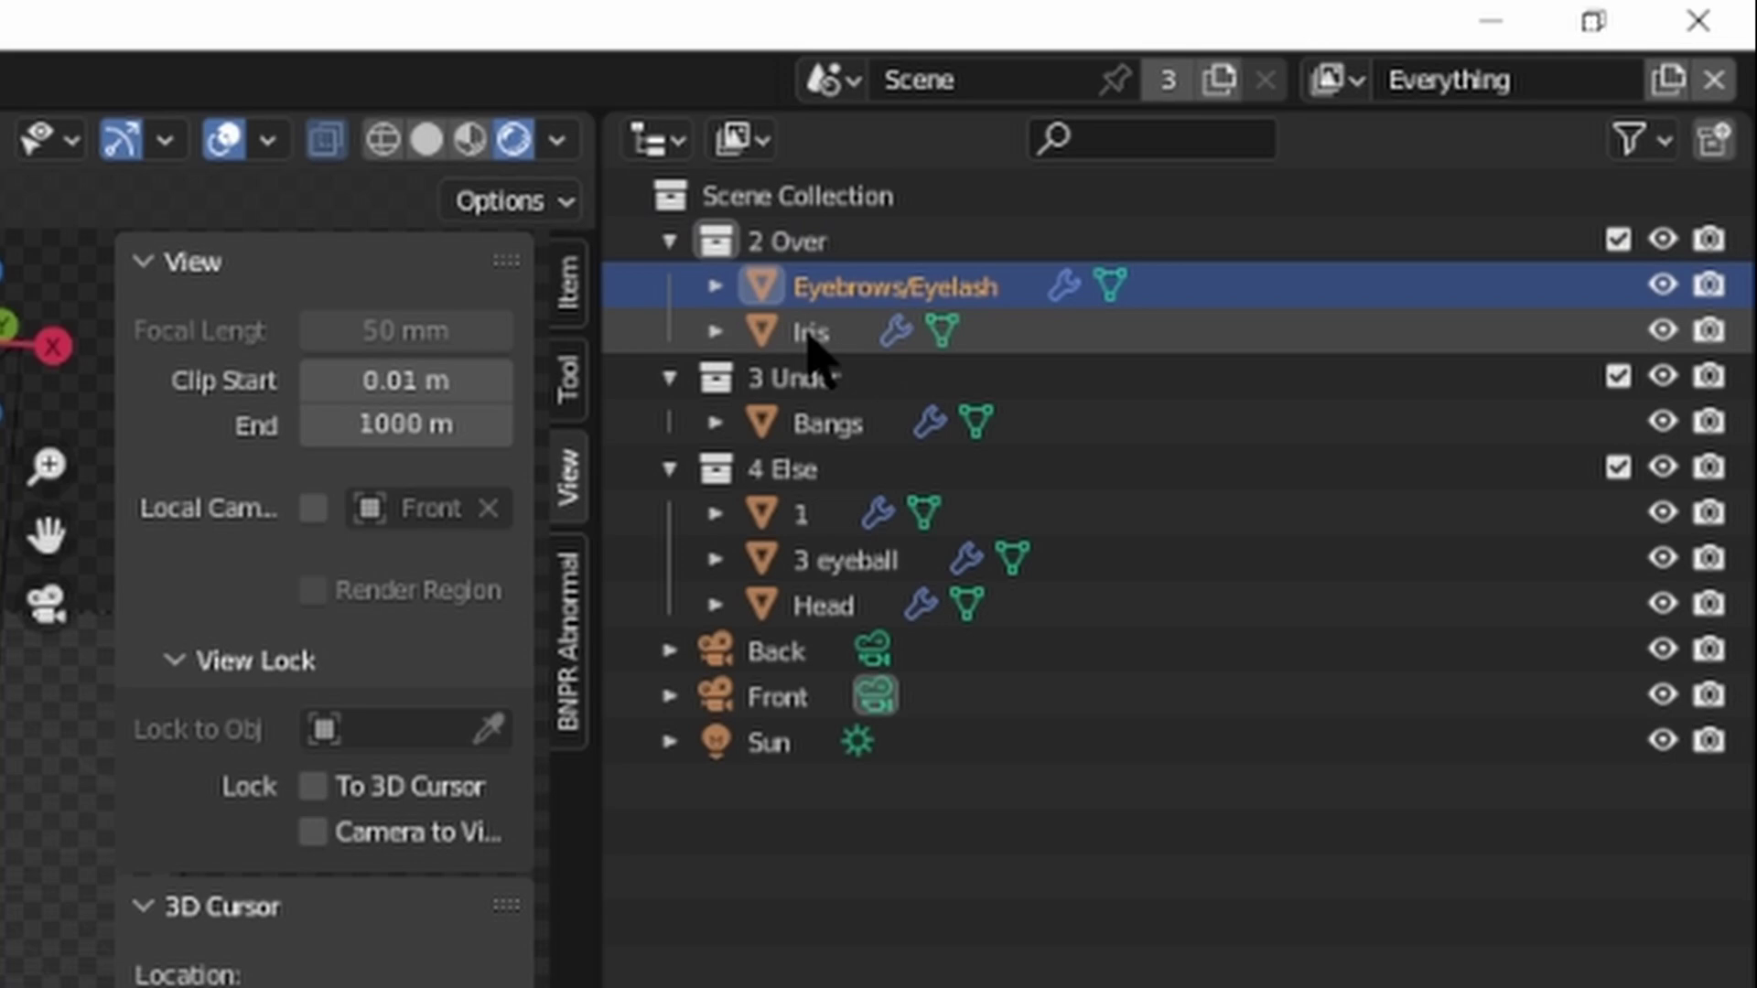
{"action": "left_click", "coordinate": [812, 335]}
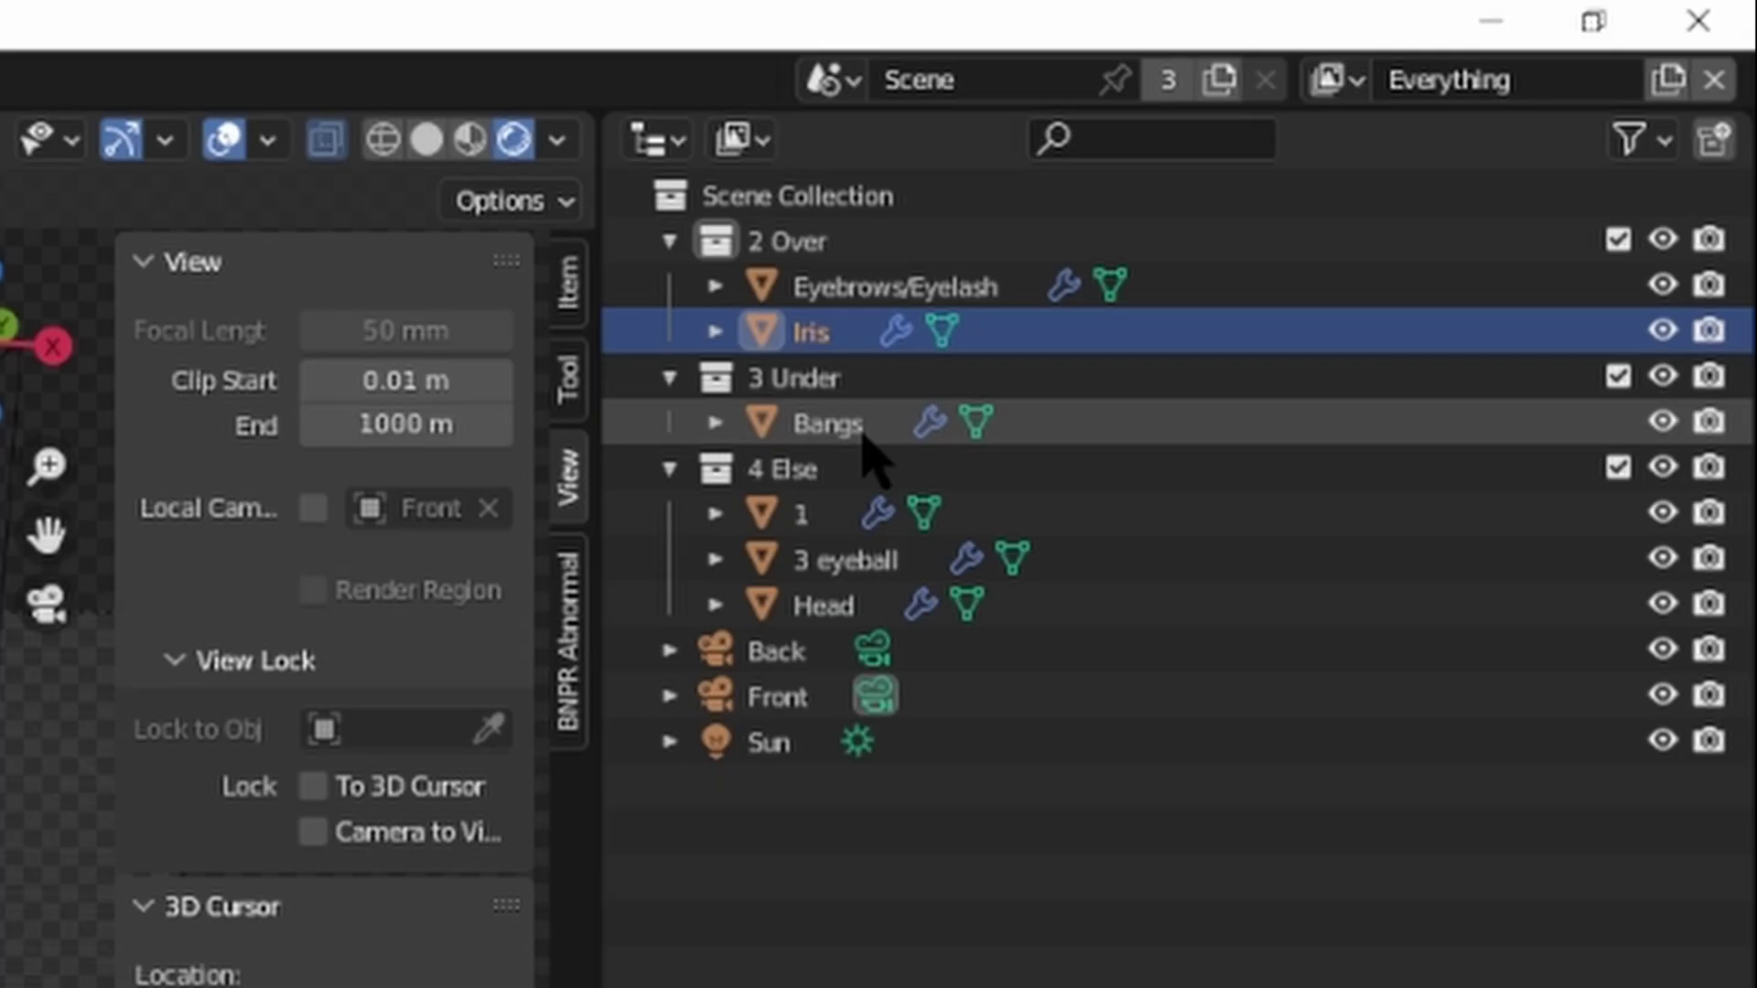
{"action": "left_click", "coordinate": [1484, 117]}
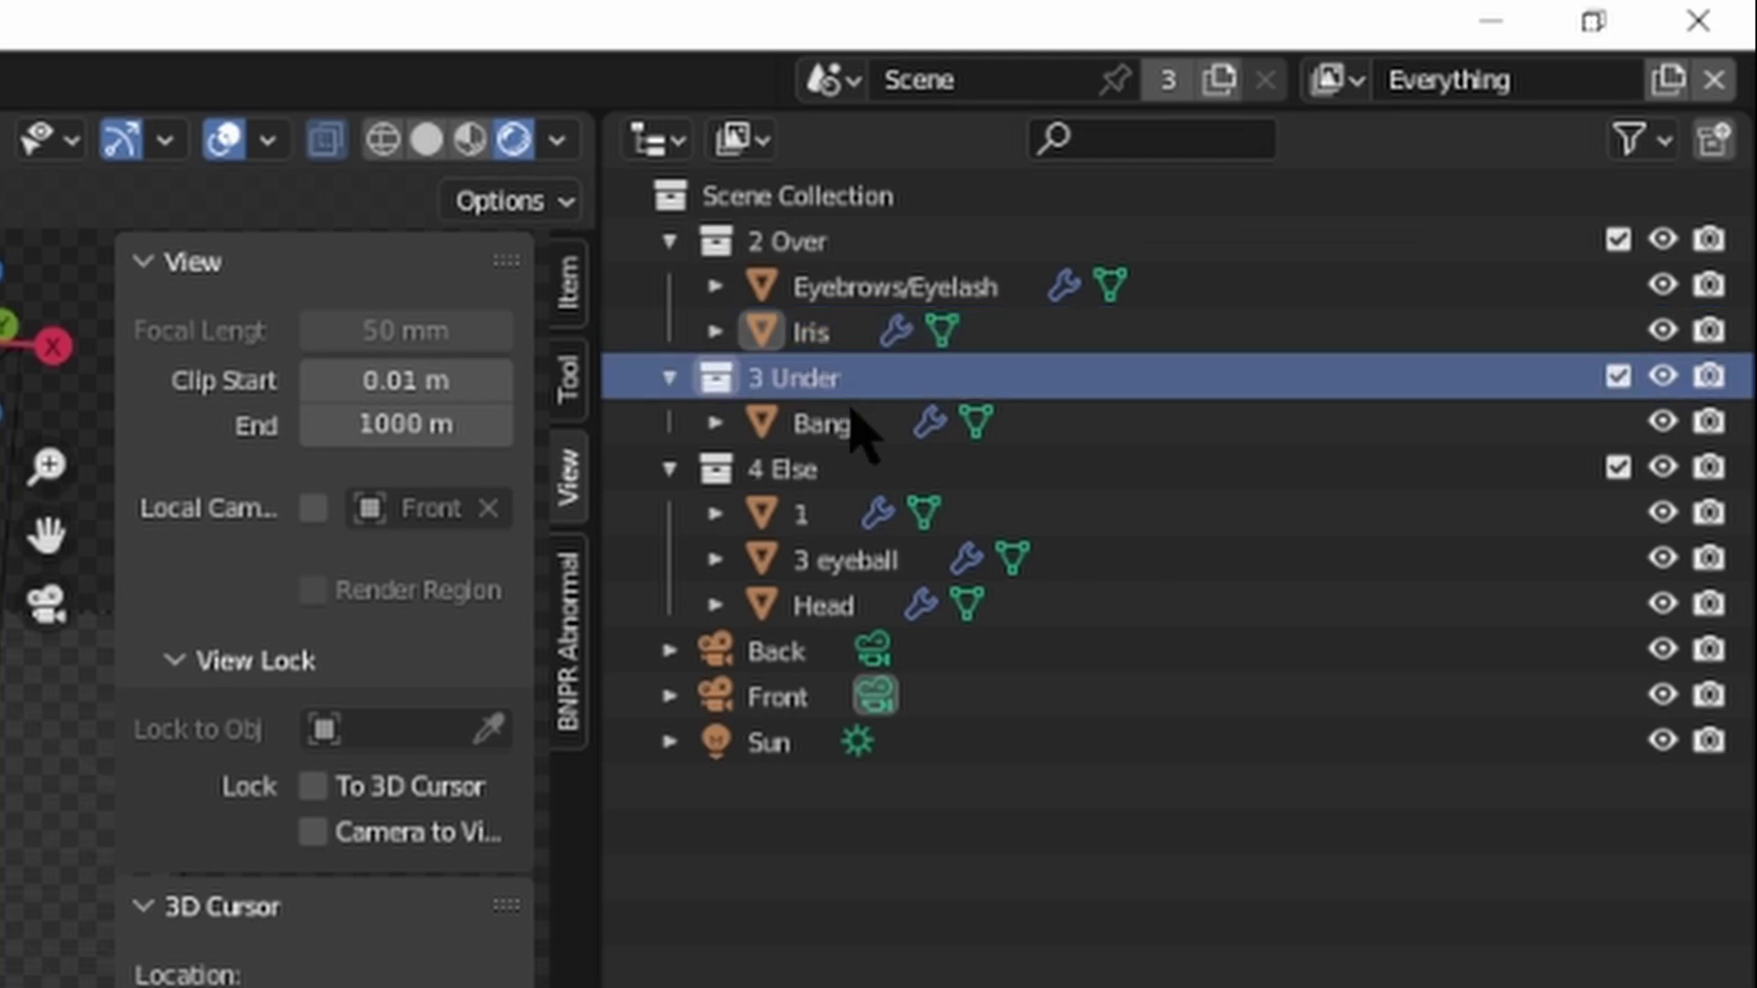
{"action": "left_click", "coordinate": [1482, 128]}
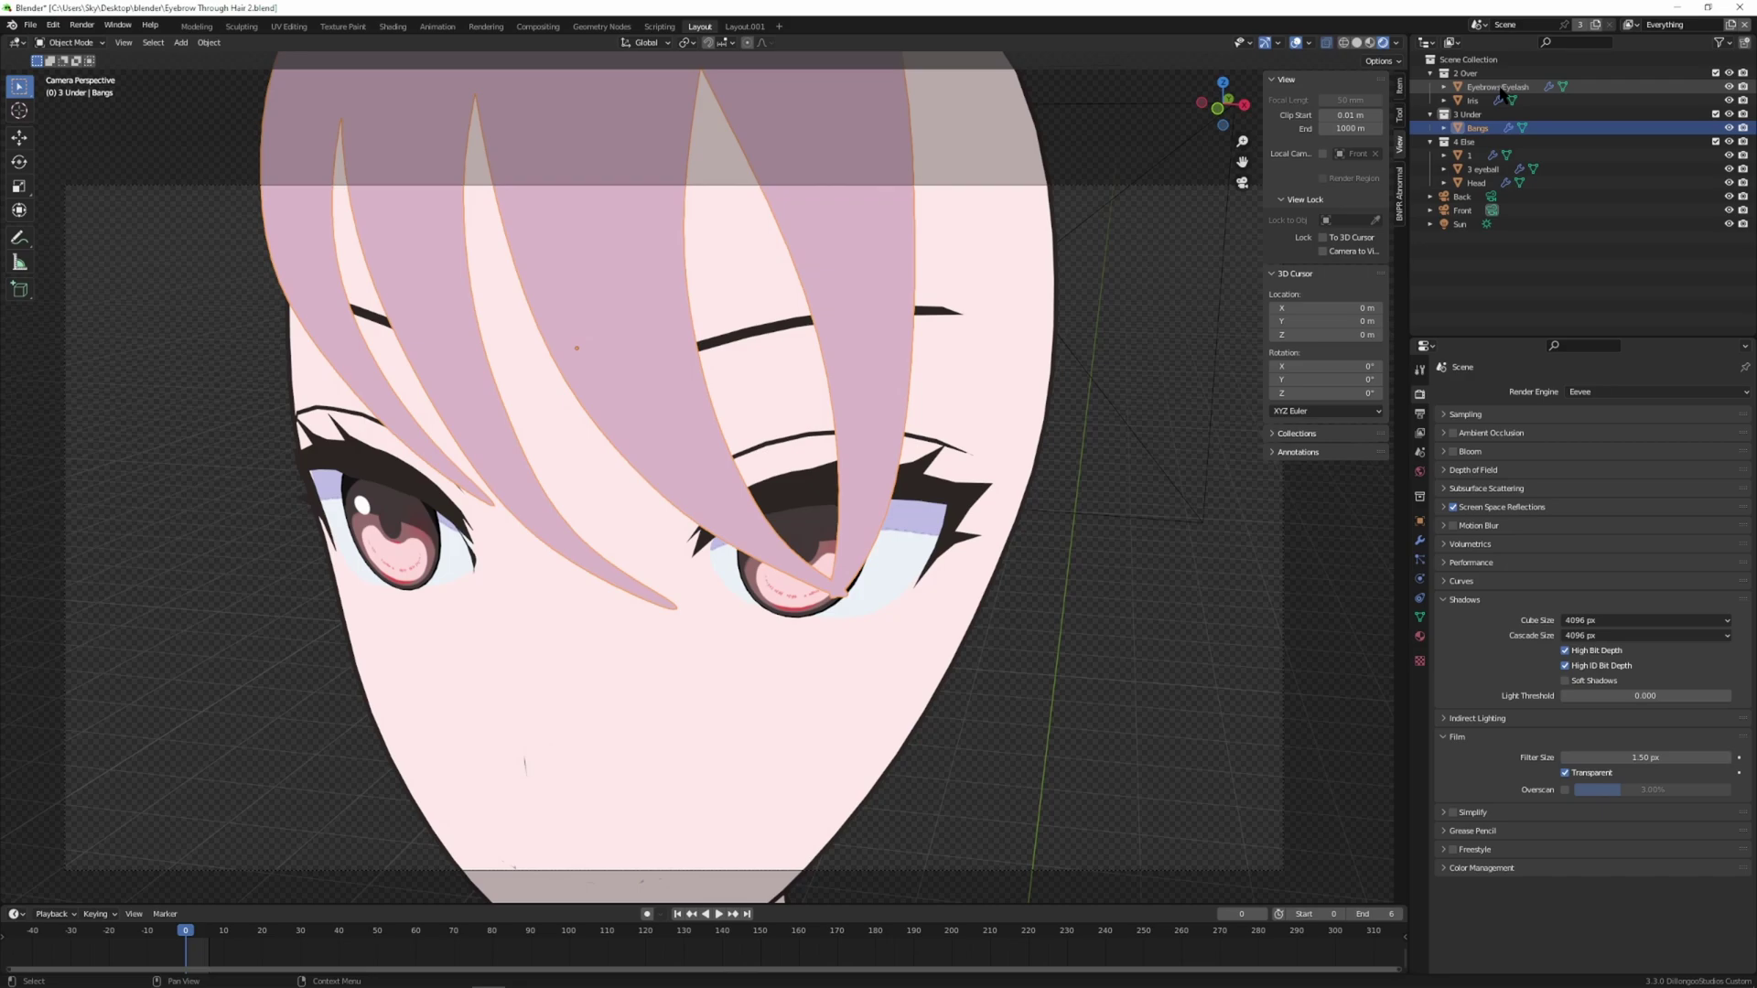
{"action": "left_click", "coordinate": [1479, 169]}
{"action": "left_click", "coordinate": [1469, 142]}
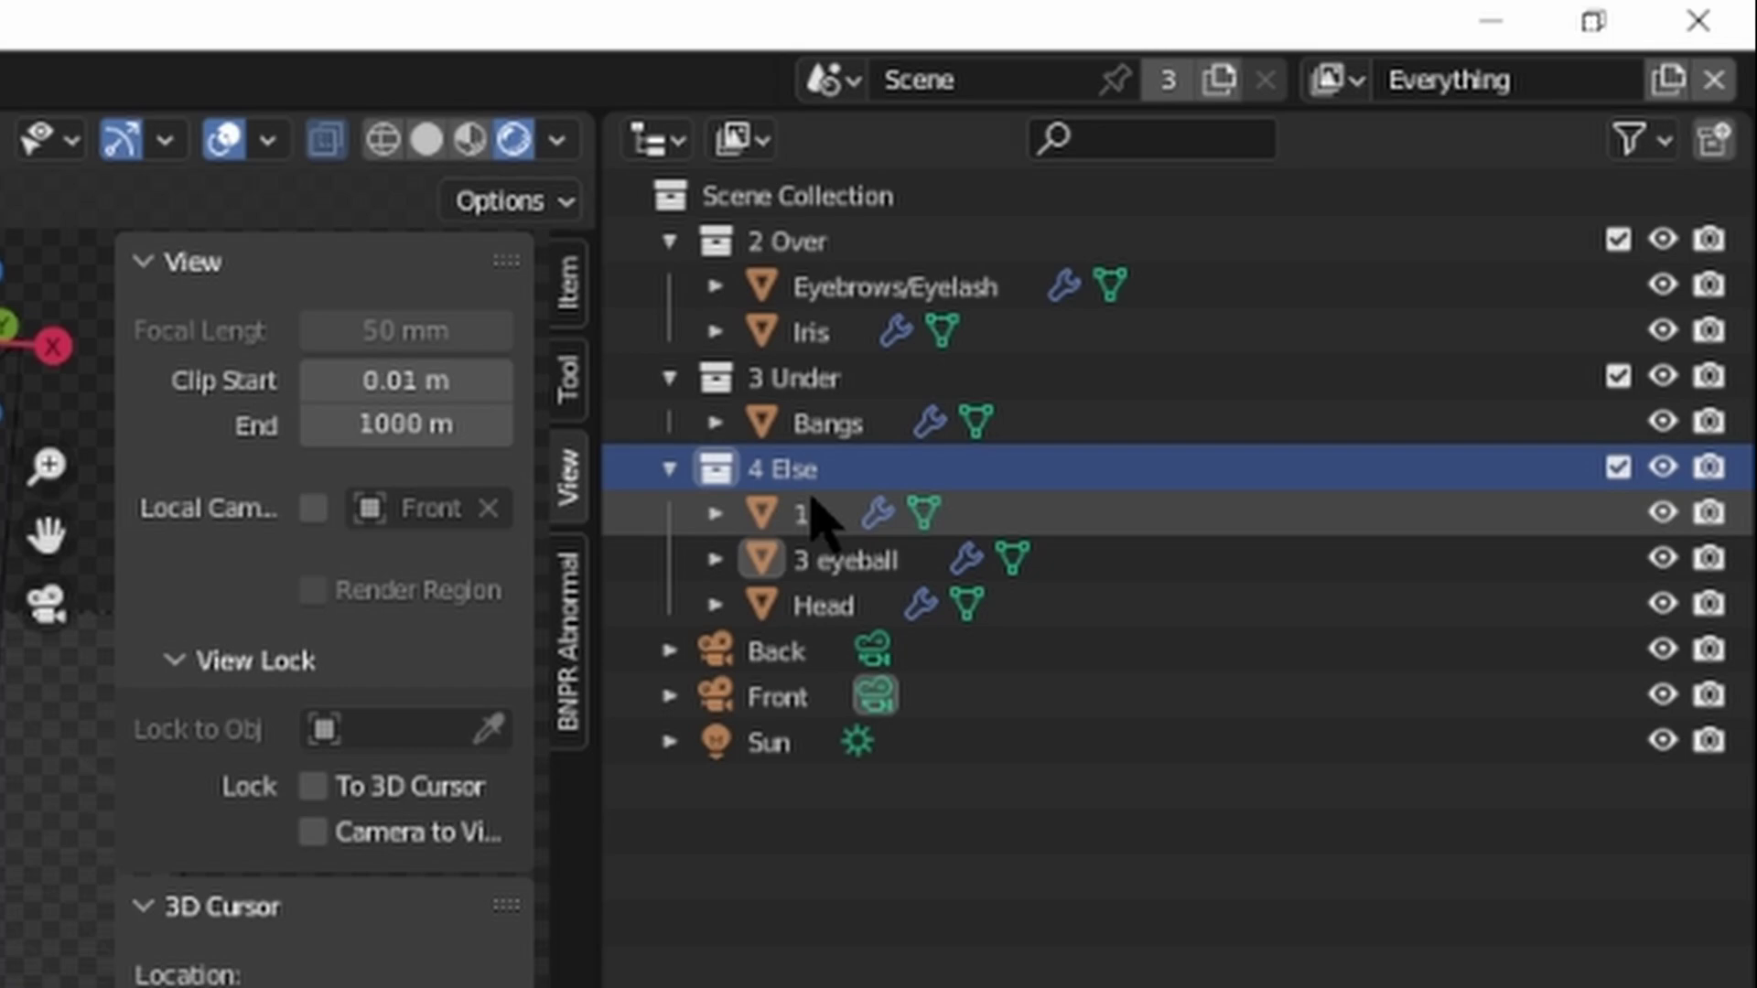
{"action": "left_click", "coordinate": [1473, 155]}
{"action": "left_click", "coordinate": [1477, 170]}
{"action": "left_click", "coordinate": [840, 607]}
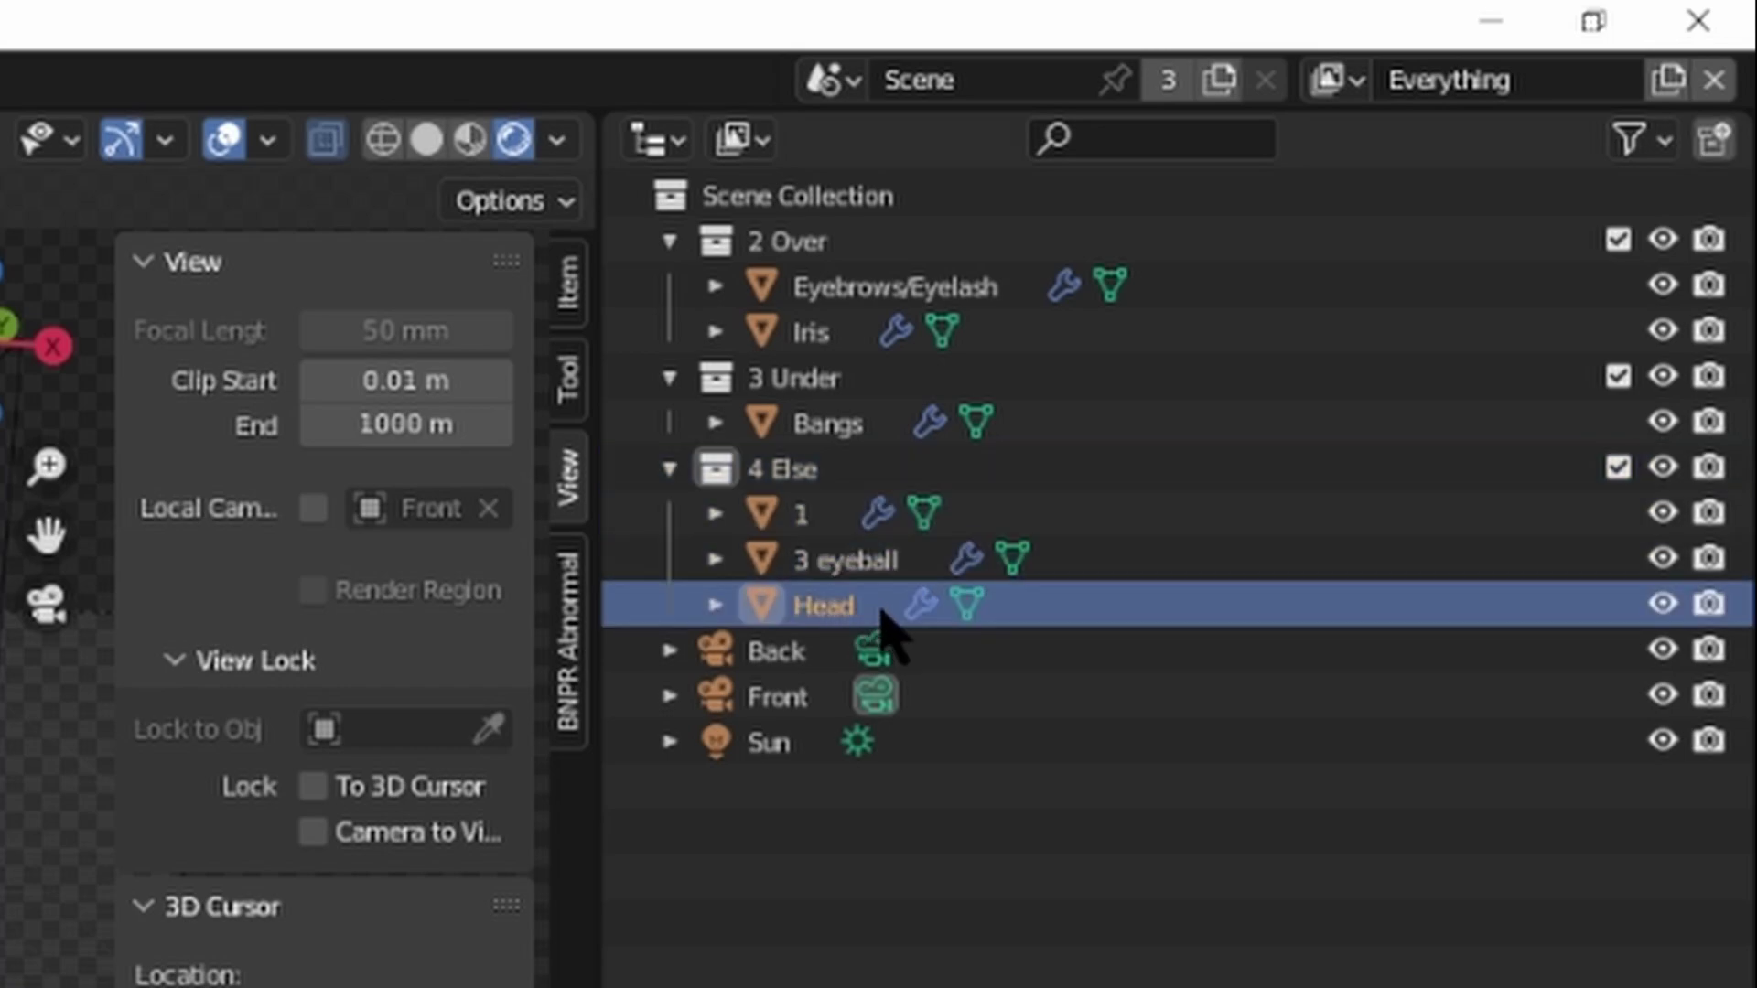
{"action": "key", "text": "alt+a"}
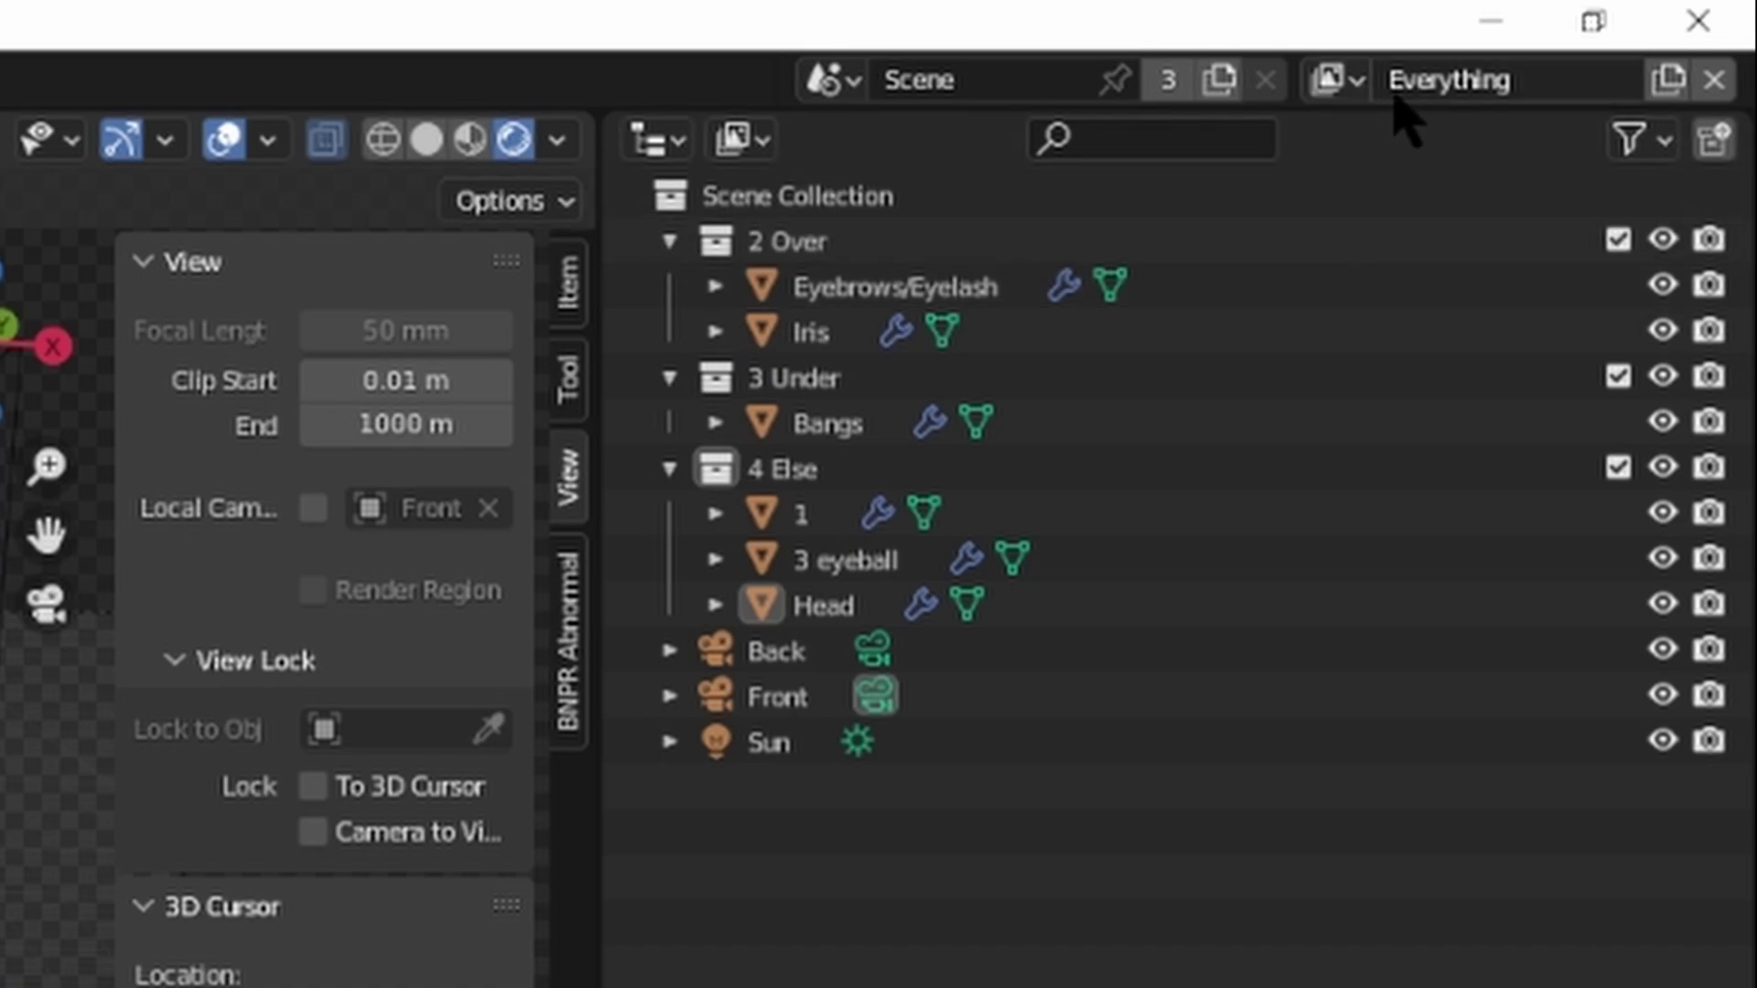
{"action": "double_click", "coordinate": [1455, 81]}
{"action": "left_click", "coordinate": [1464, 132]}
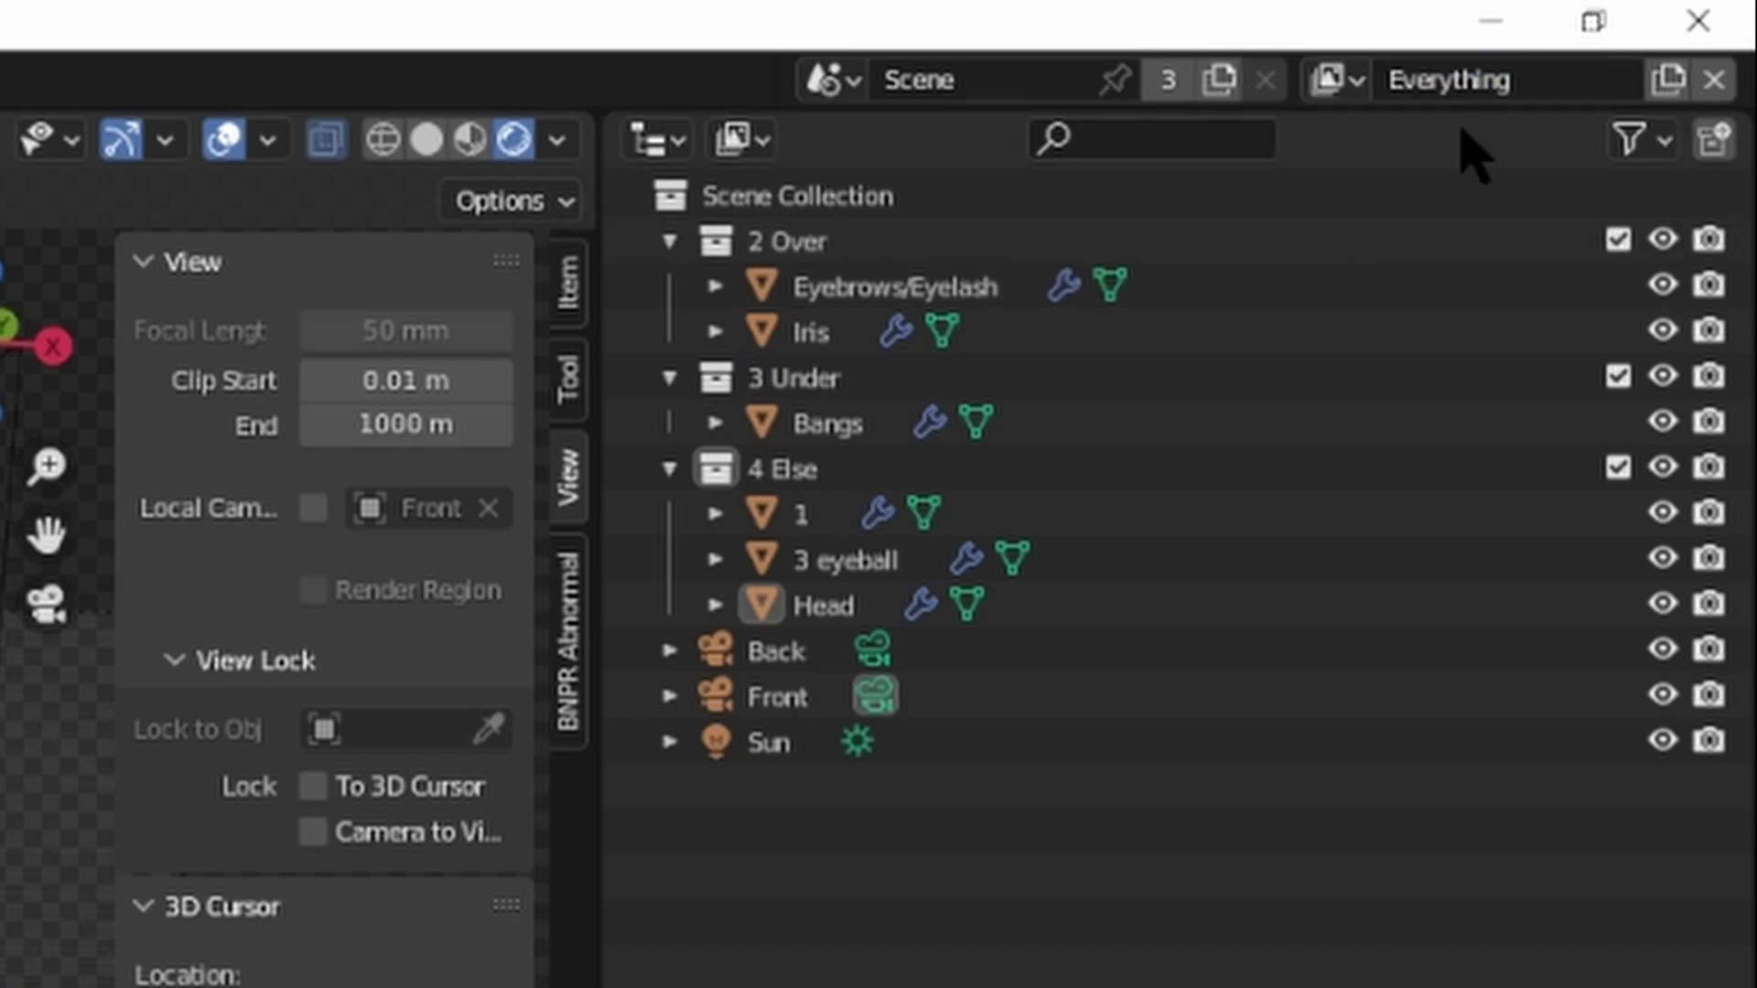
{"action": "double_click", "coordinate": [1465, 81]}
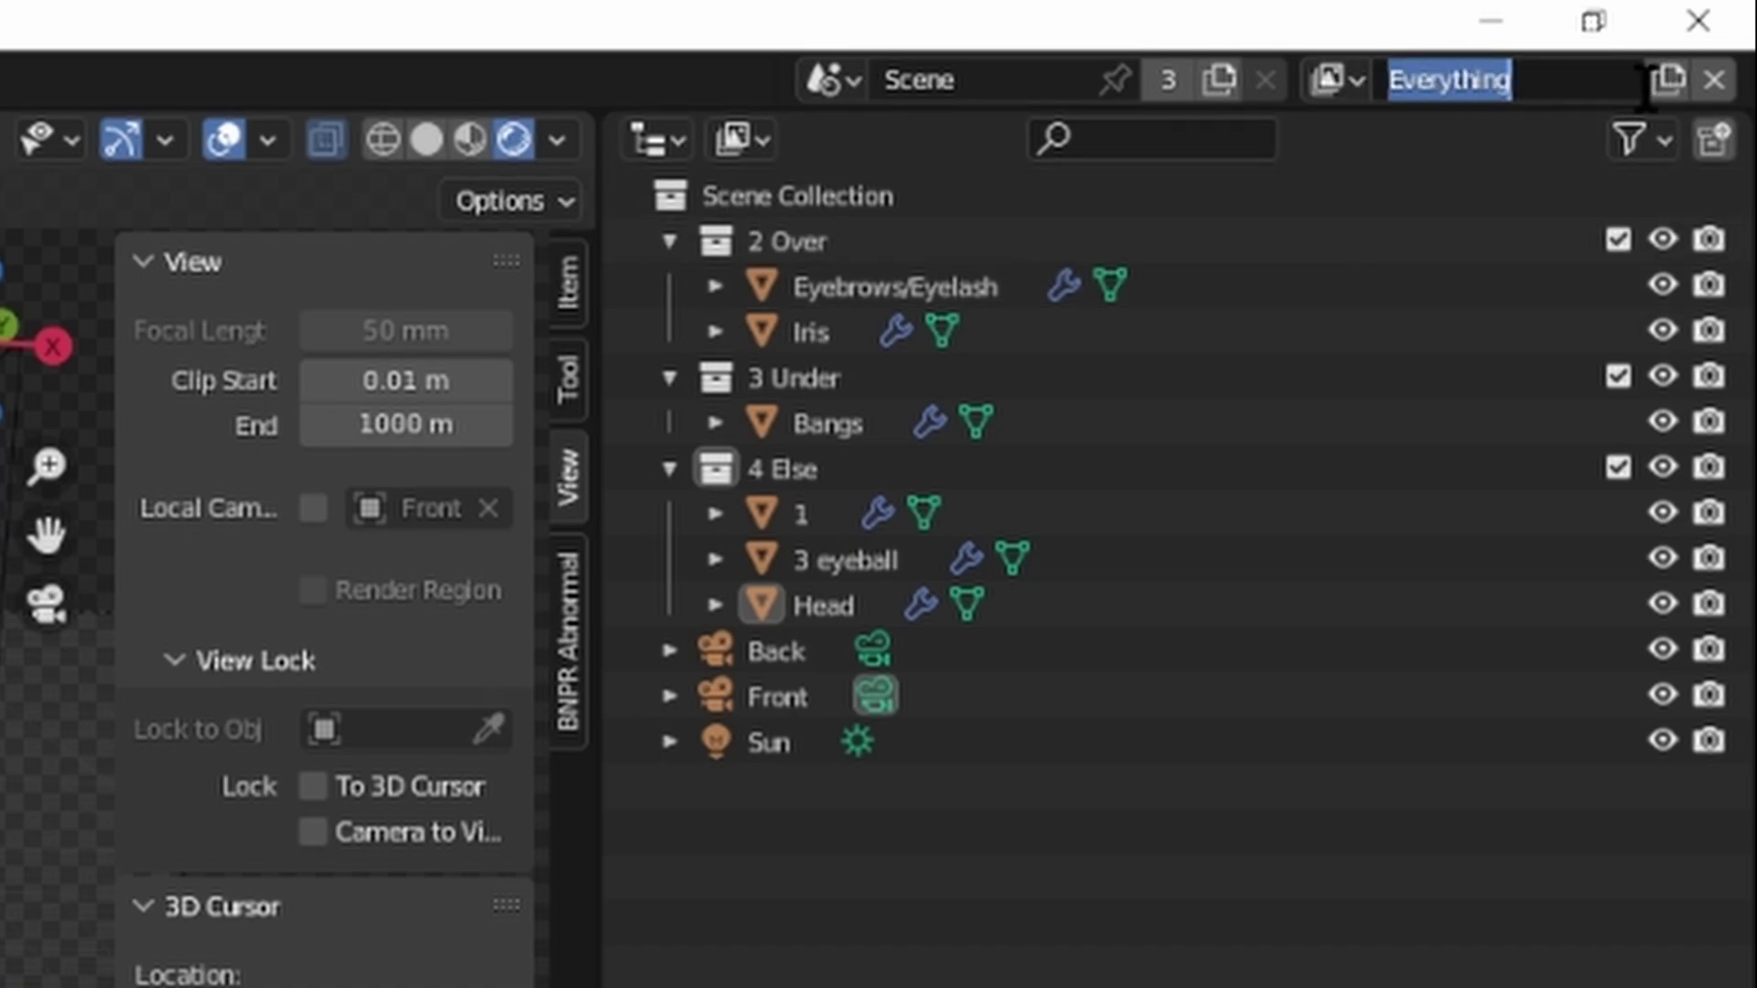
{"action": "left_click_drag", "start_coordinate": [1647, 867], "coordinate": [1318, 882]}
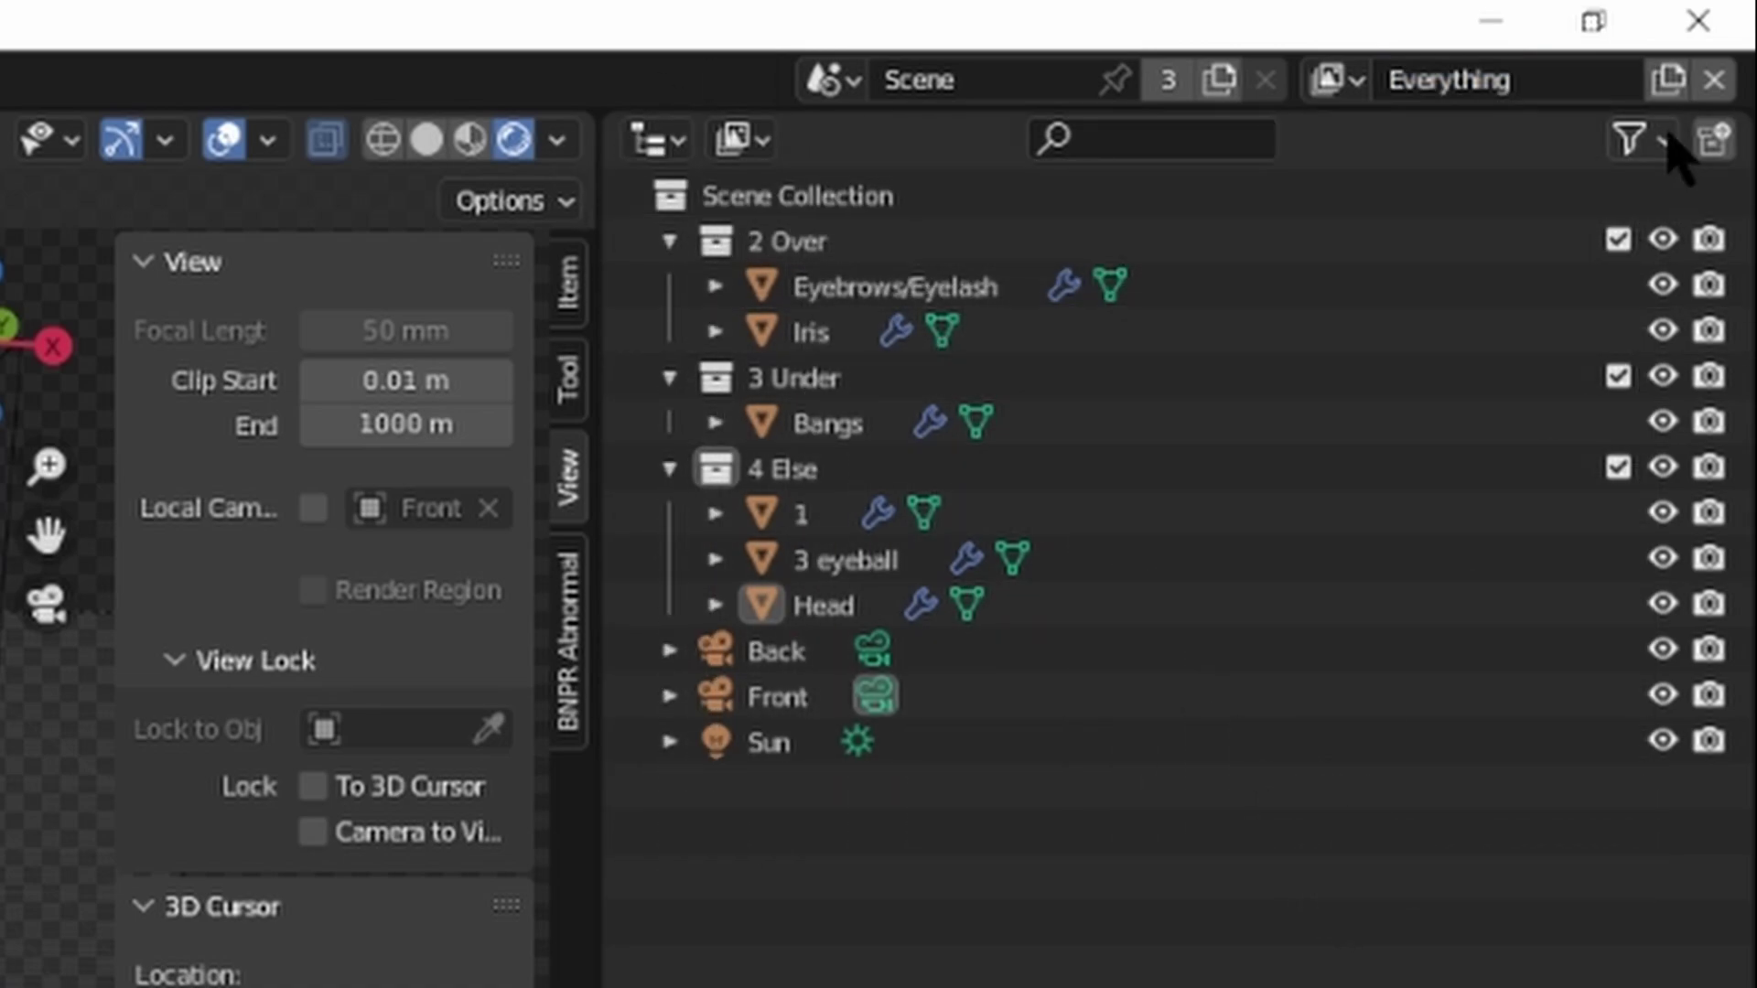
- Add another view layer to the scene and name it Over
{"action": "left_click", "coordinate": [1667, 80]}
{"action": "left_click", "coordinate": [1556, 176]}
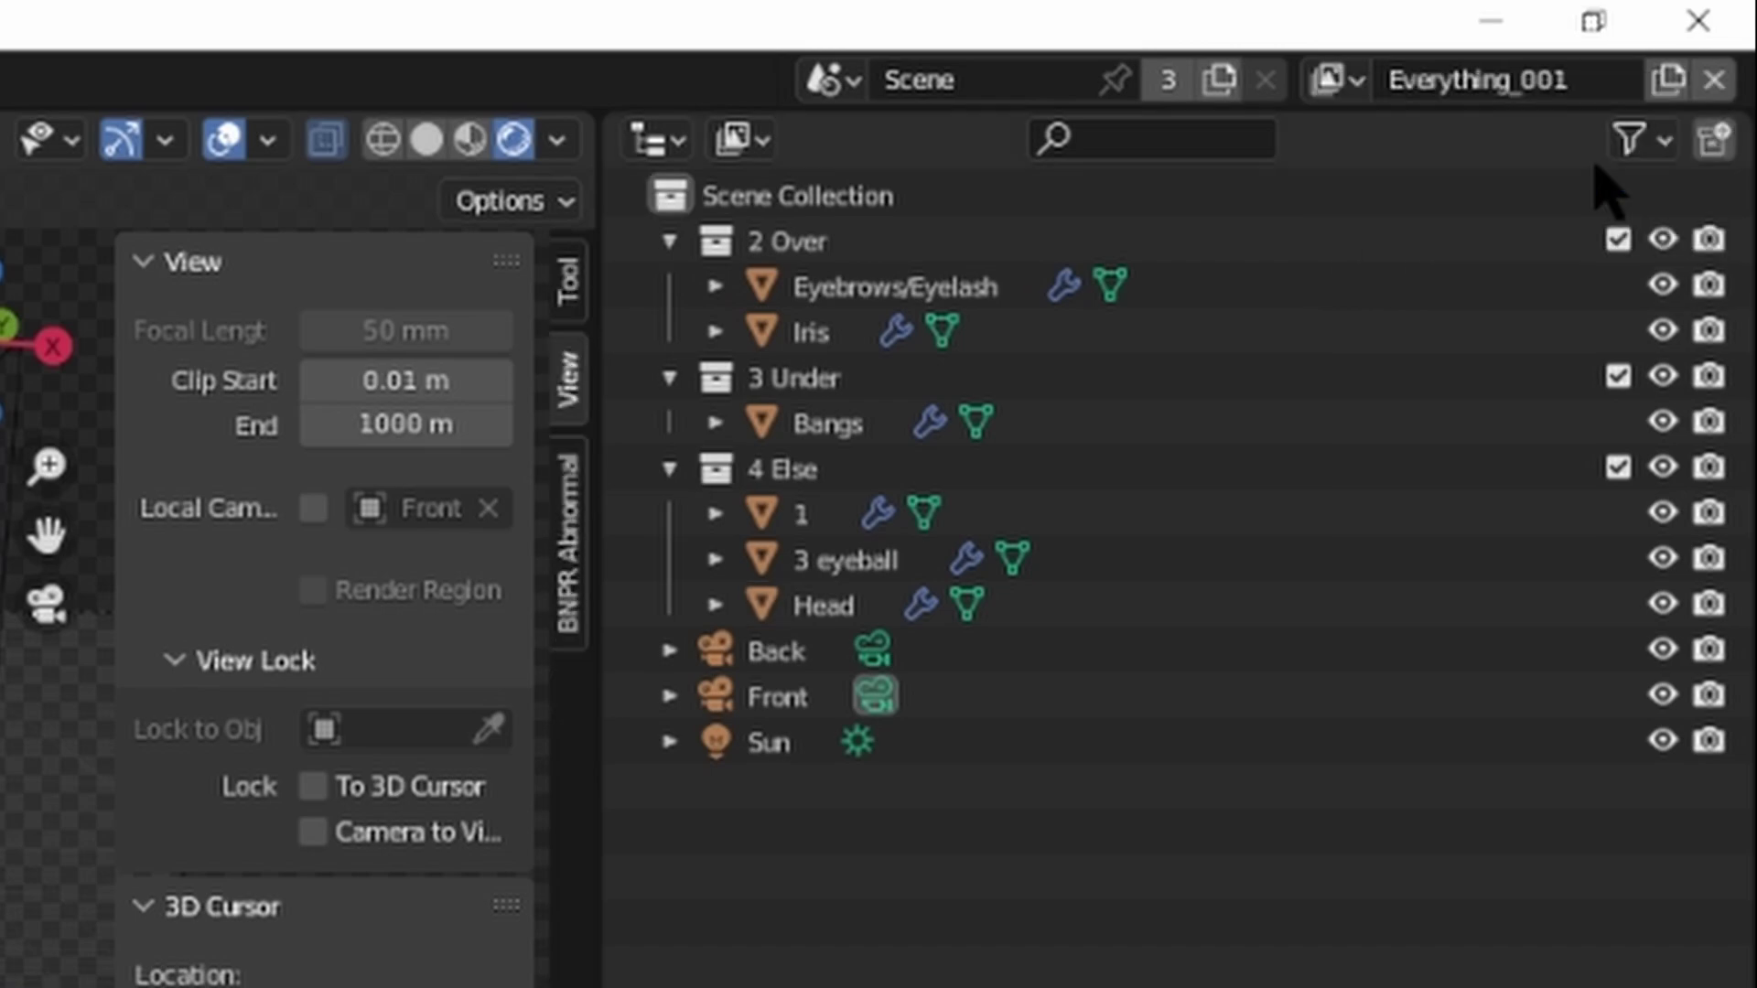
{"action": "left_click", "coordinate": [1642, 81]}
{"action": "key", "text": "BackSpace"}
{"action": "type", "text": "Over"}
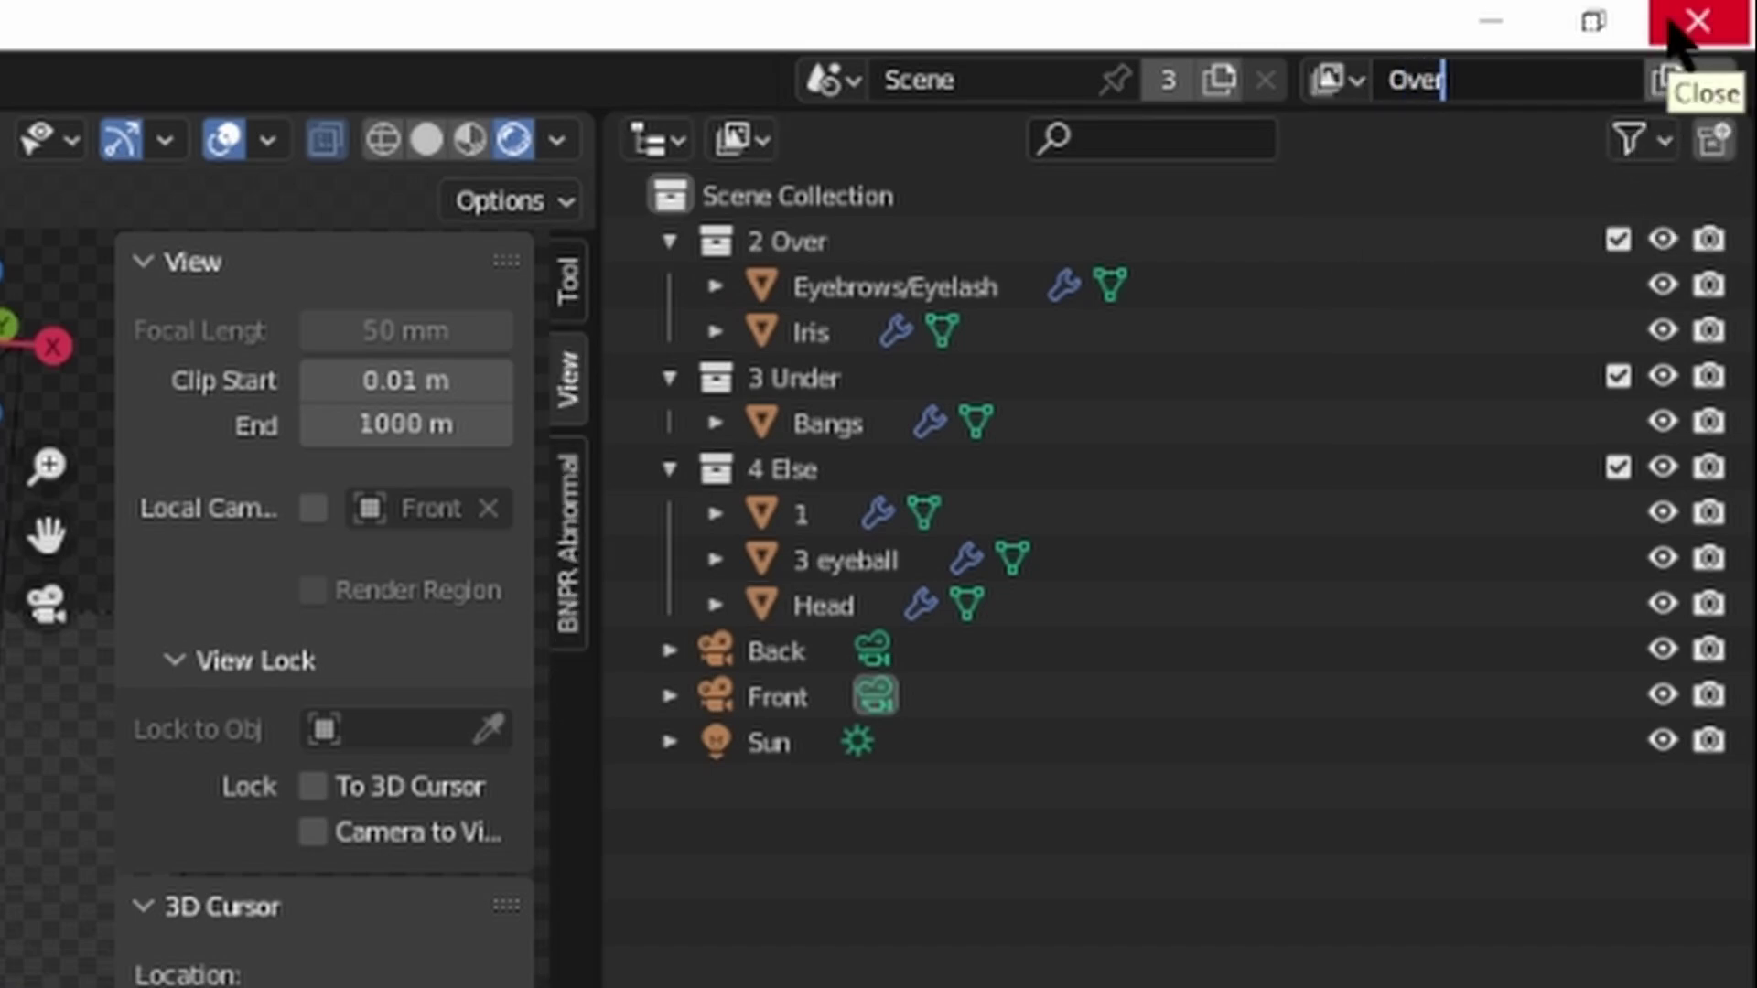
{"action": "key", "text": "Return"}
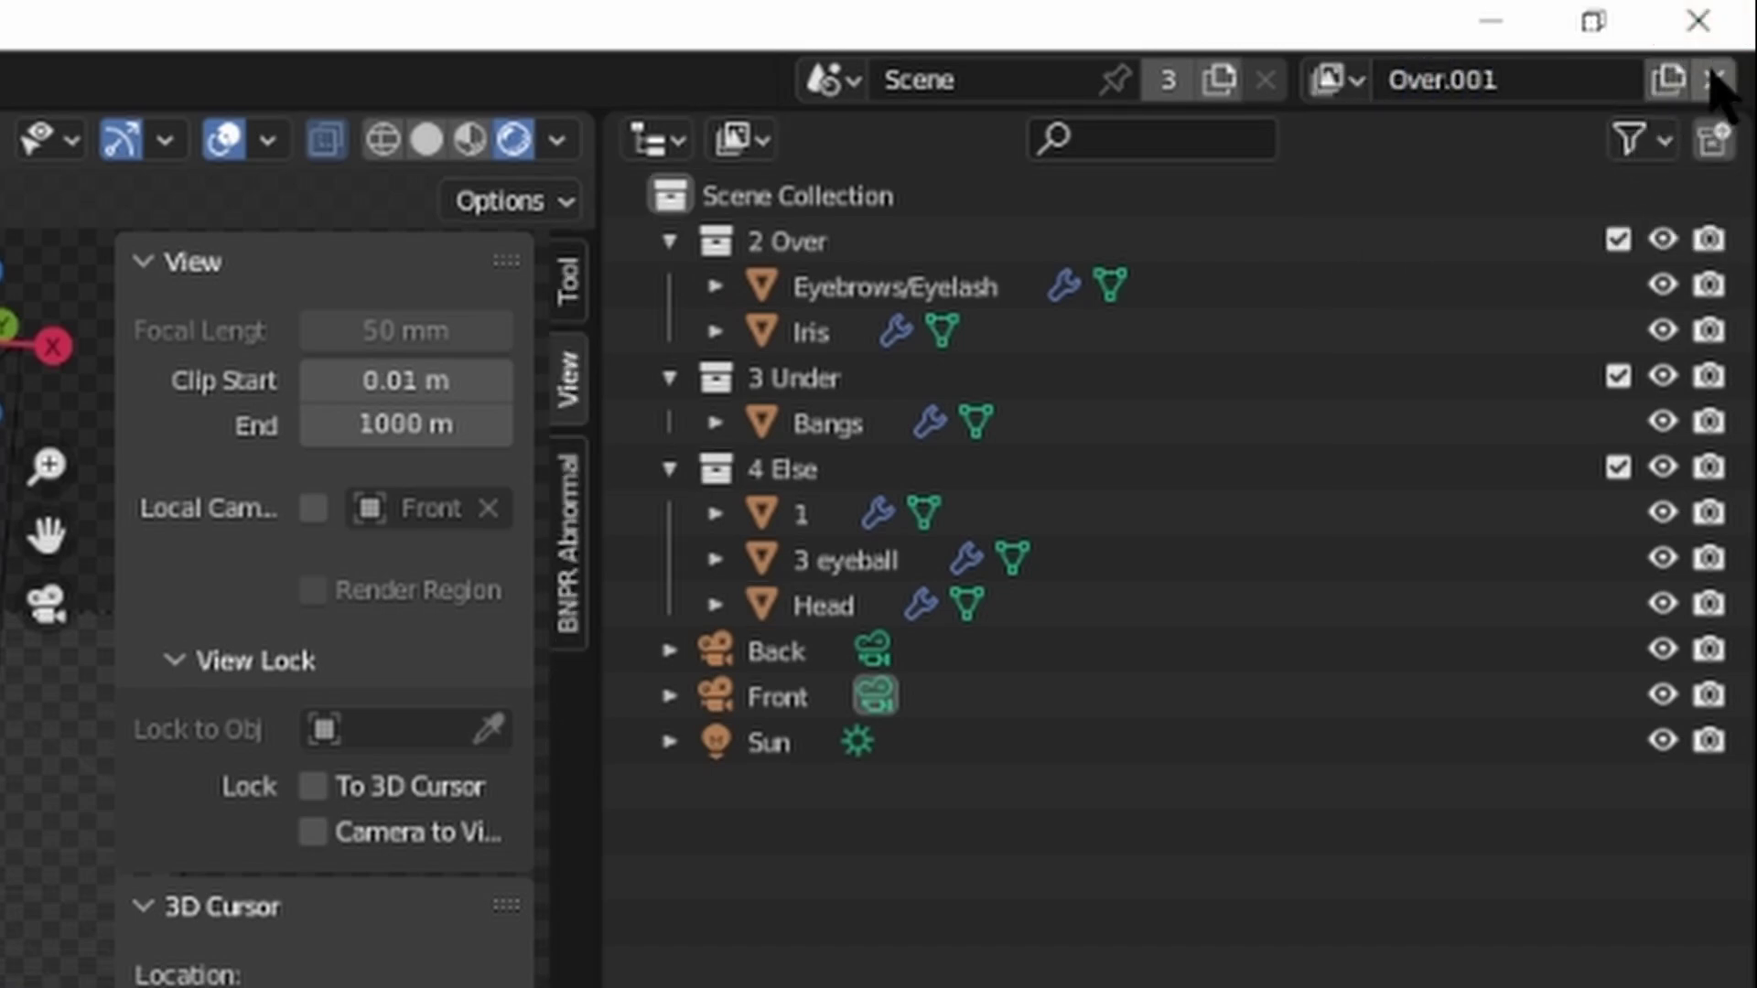
- Delete the surplus Over.001 and Everything_002 view layers
{"action": "left_click", "coordinate": [1714, 80]}
{"action": "left_click", "coordinate": [1358, 83]}
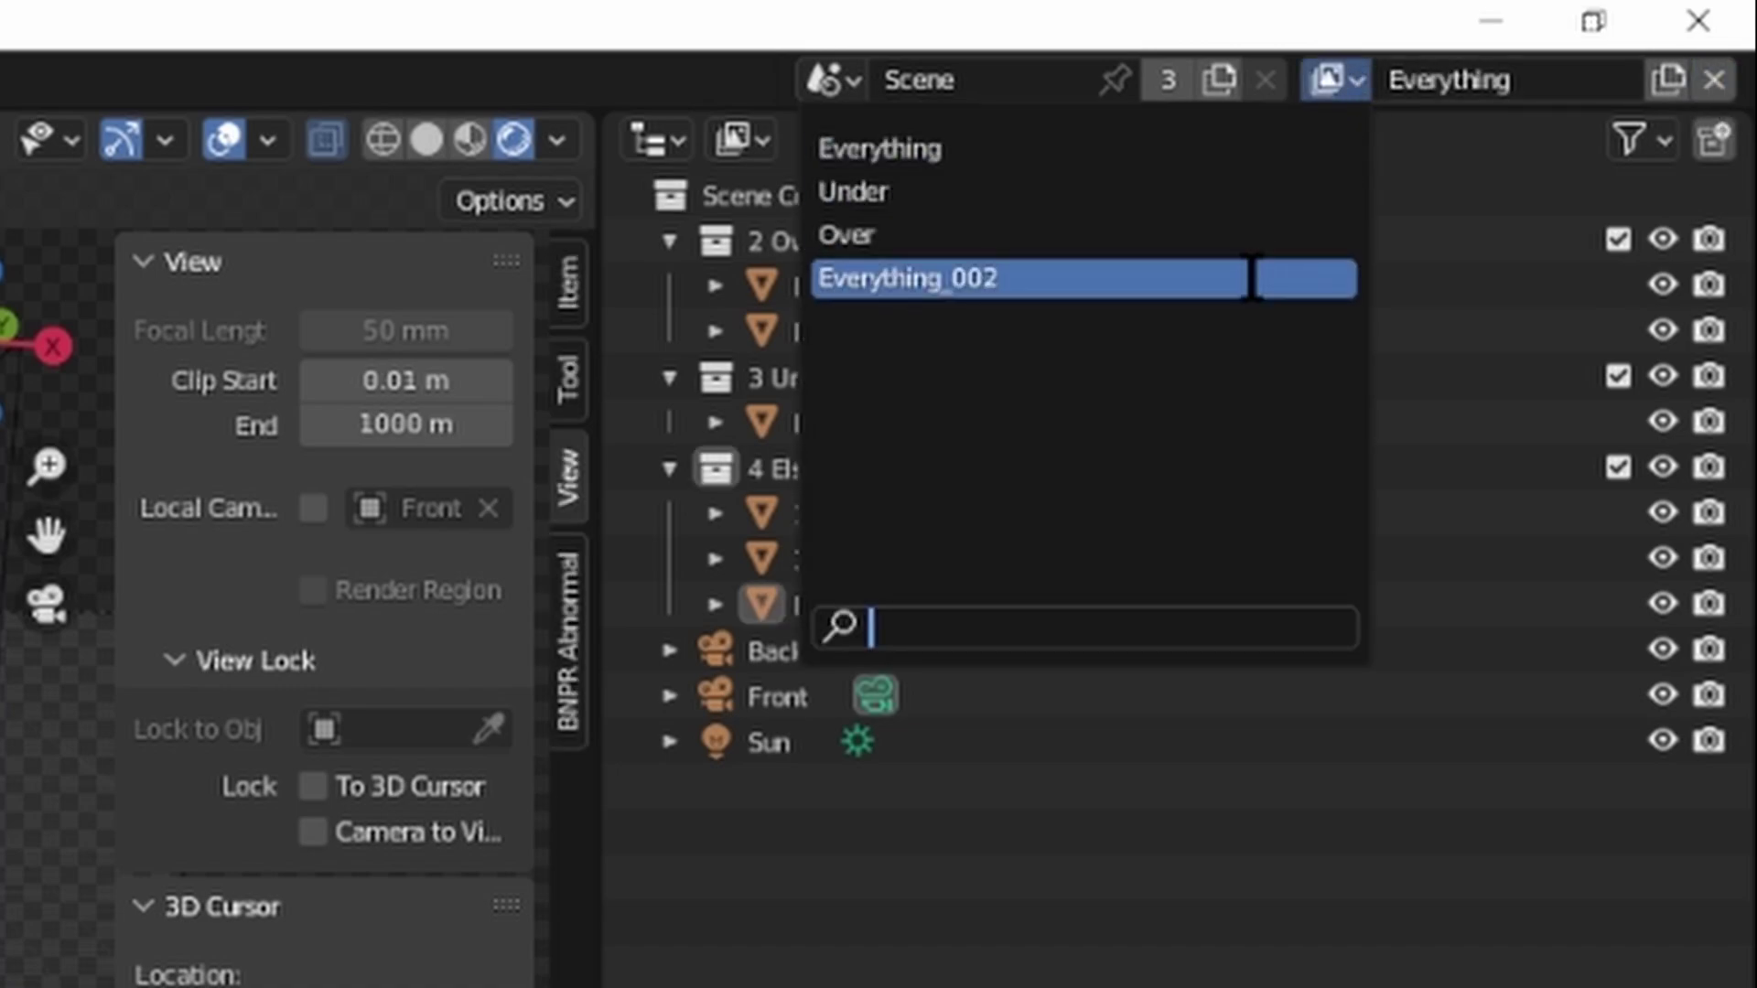
{"action": "left_click", "coordinate": [1263, 278]}
{"action": "left_click", "coordinate": [1714, 79]}
- Switch to the Under view layer and include the 2 Over and 4 Else collections in it
{"action": "left_click", "coordinate": [1338, 81]}
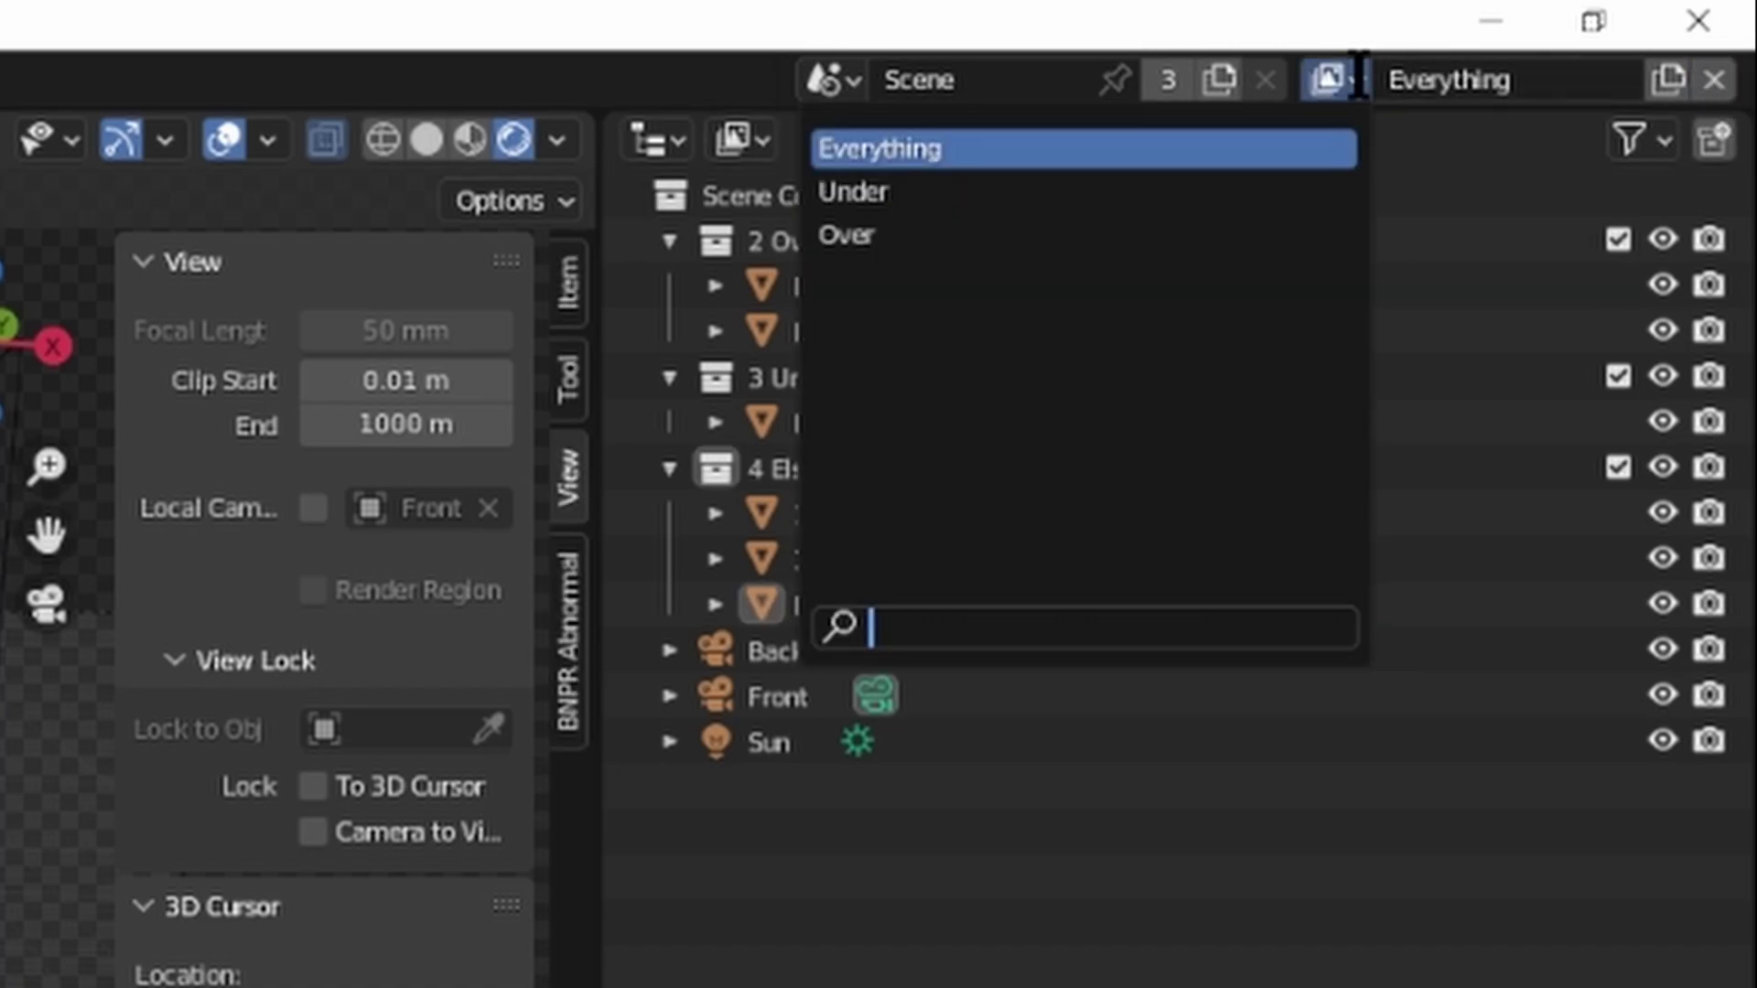
{"action": "left_click", "coordinate": [1217, 191]}
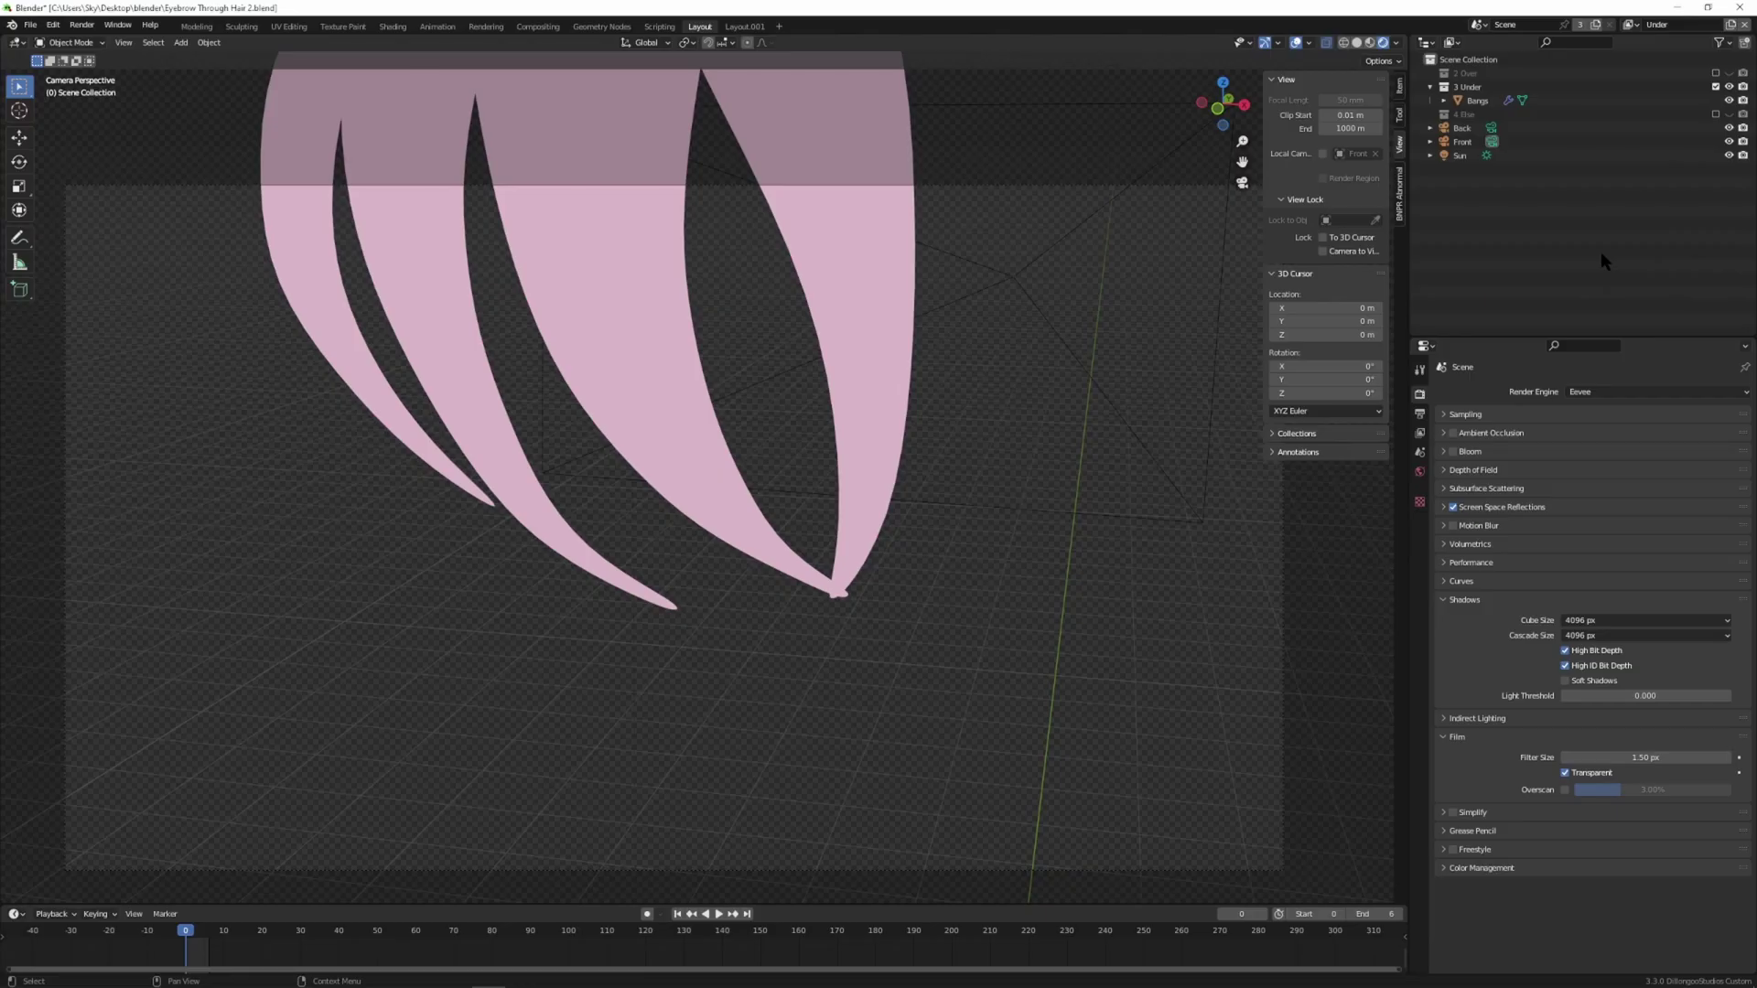
{"action": "left_click", "coordinate": [1716, 73]}
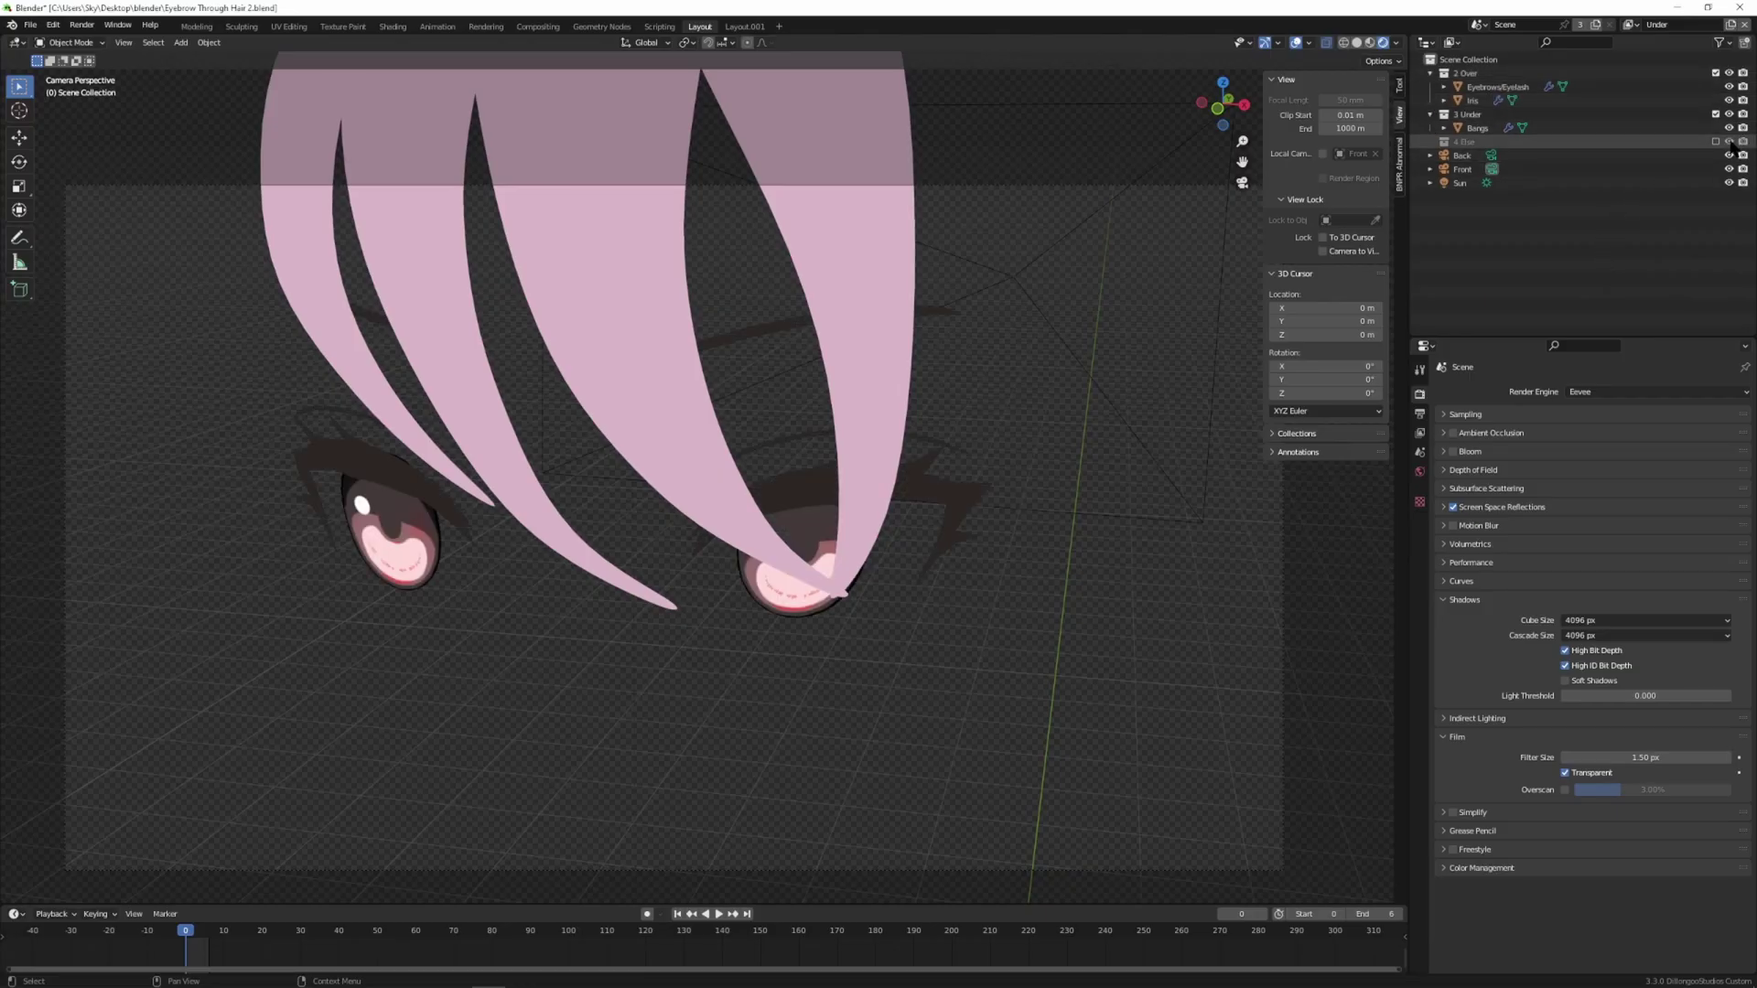
{"action": "left_click", "coordinate": [1716, 142]}
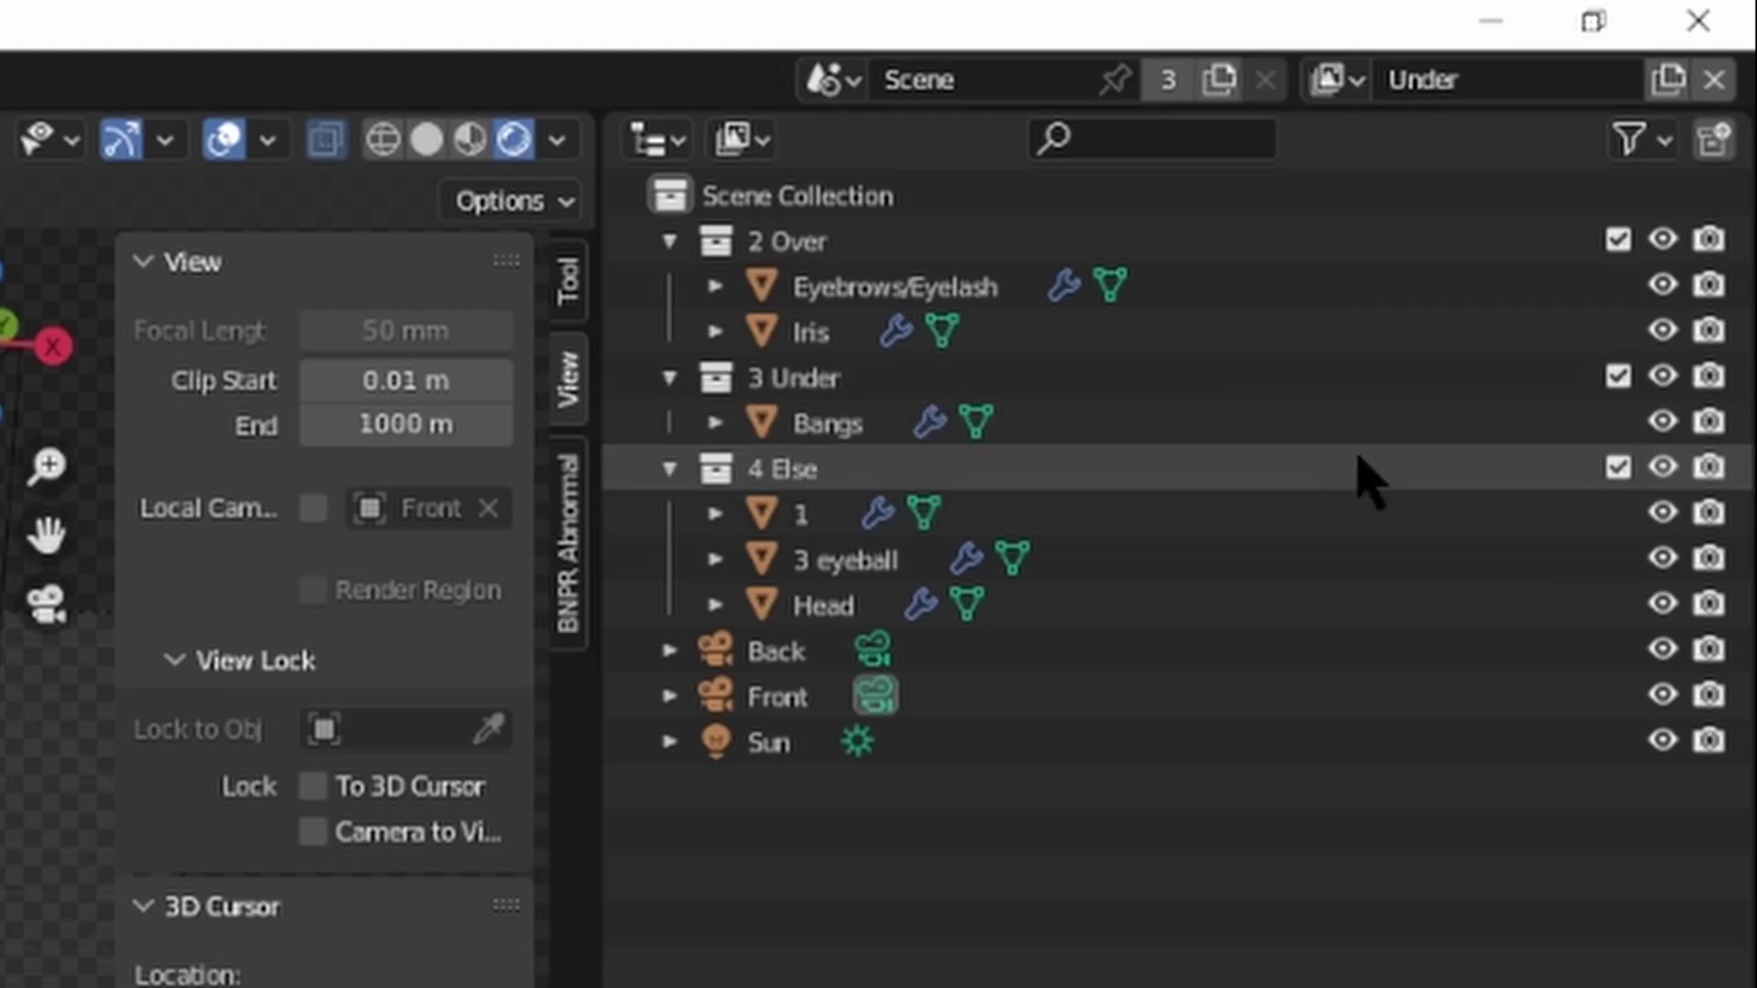
- Exclude the 4 Else and 2 Over collections from the Under view layer, leaving only 3 Under included
{"action": "left_click", "coordinate": [1618, 470]}
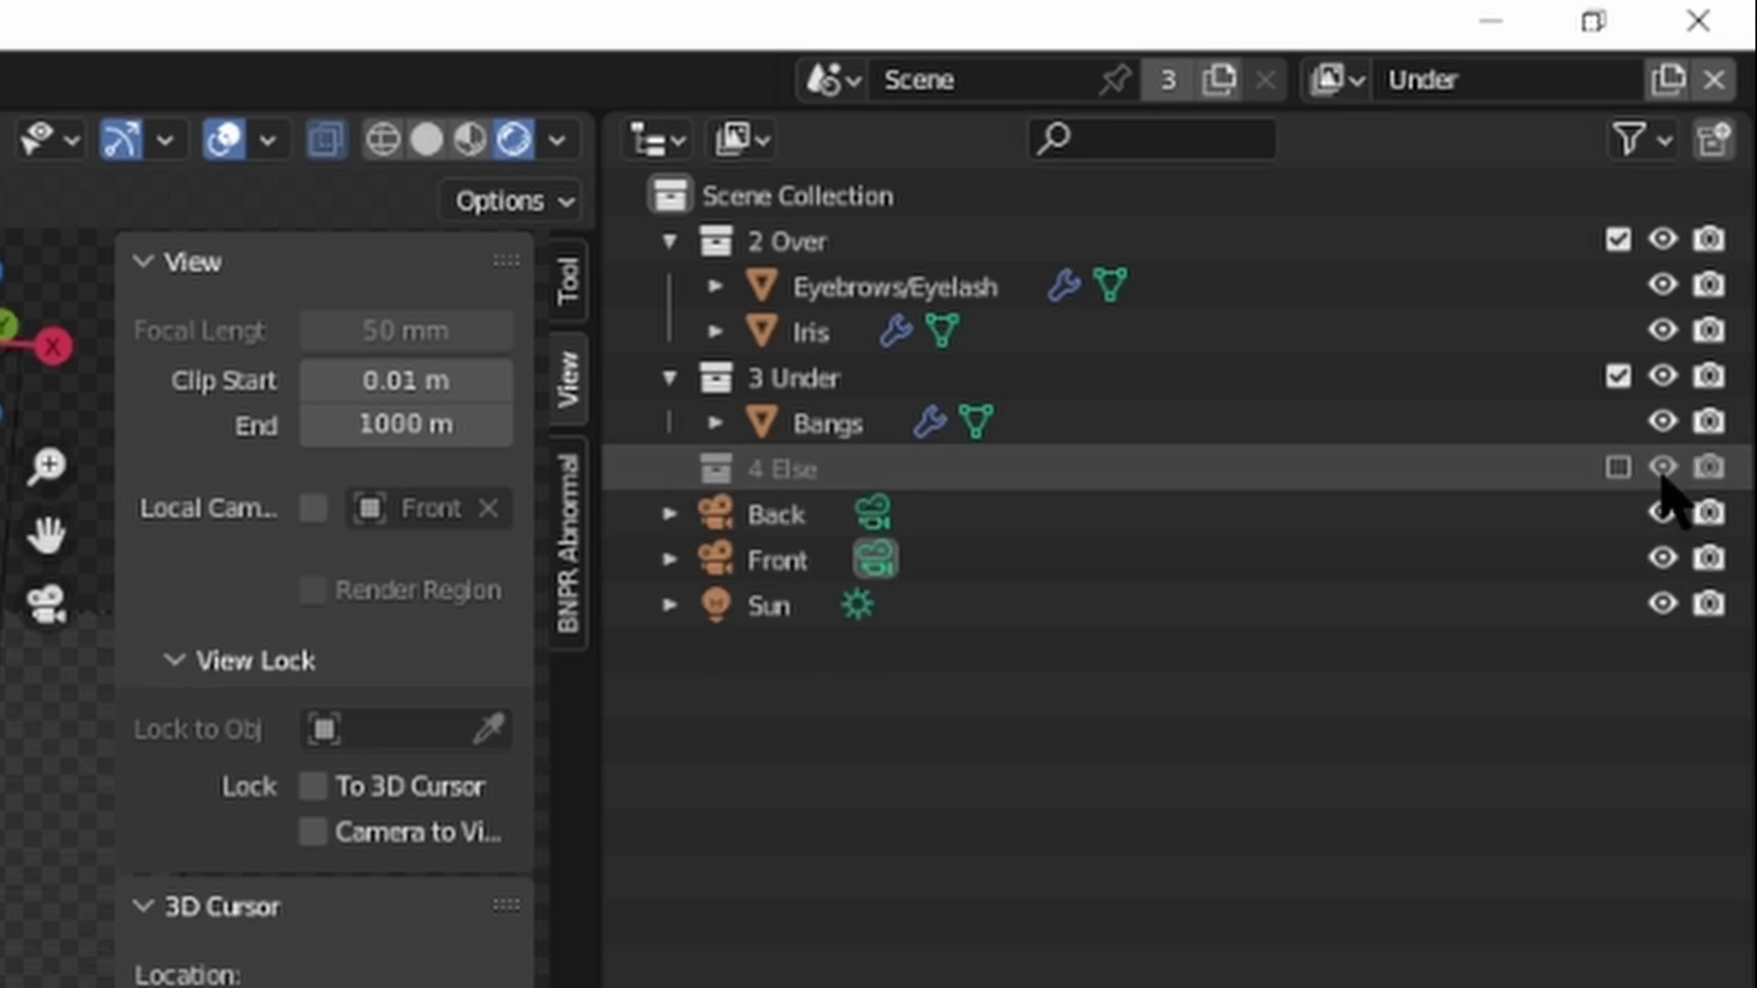
{"action": "left_click", "coordinate": [1618, 240]}
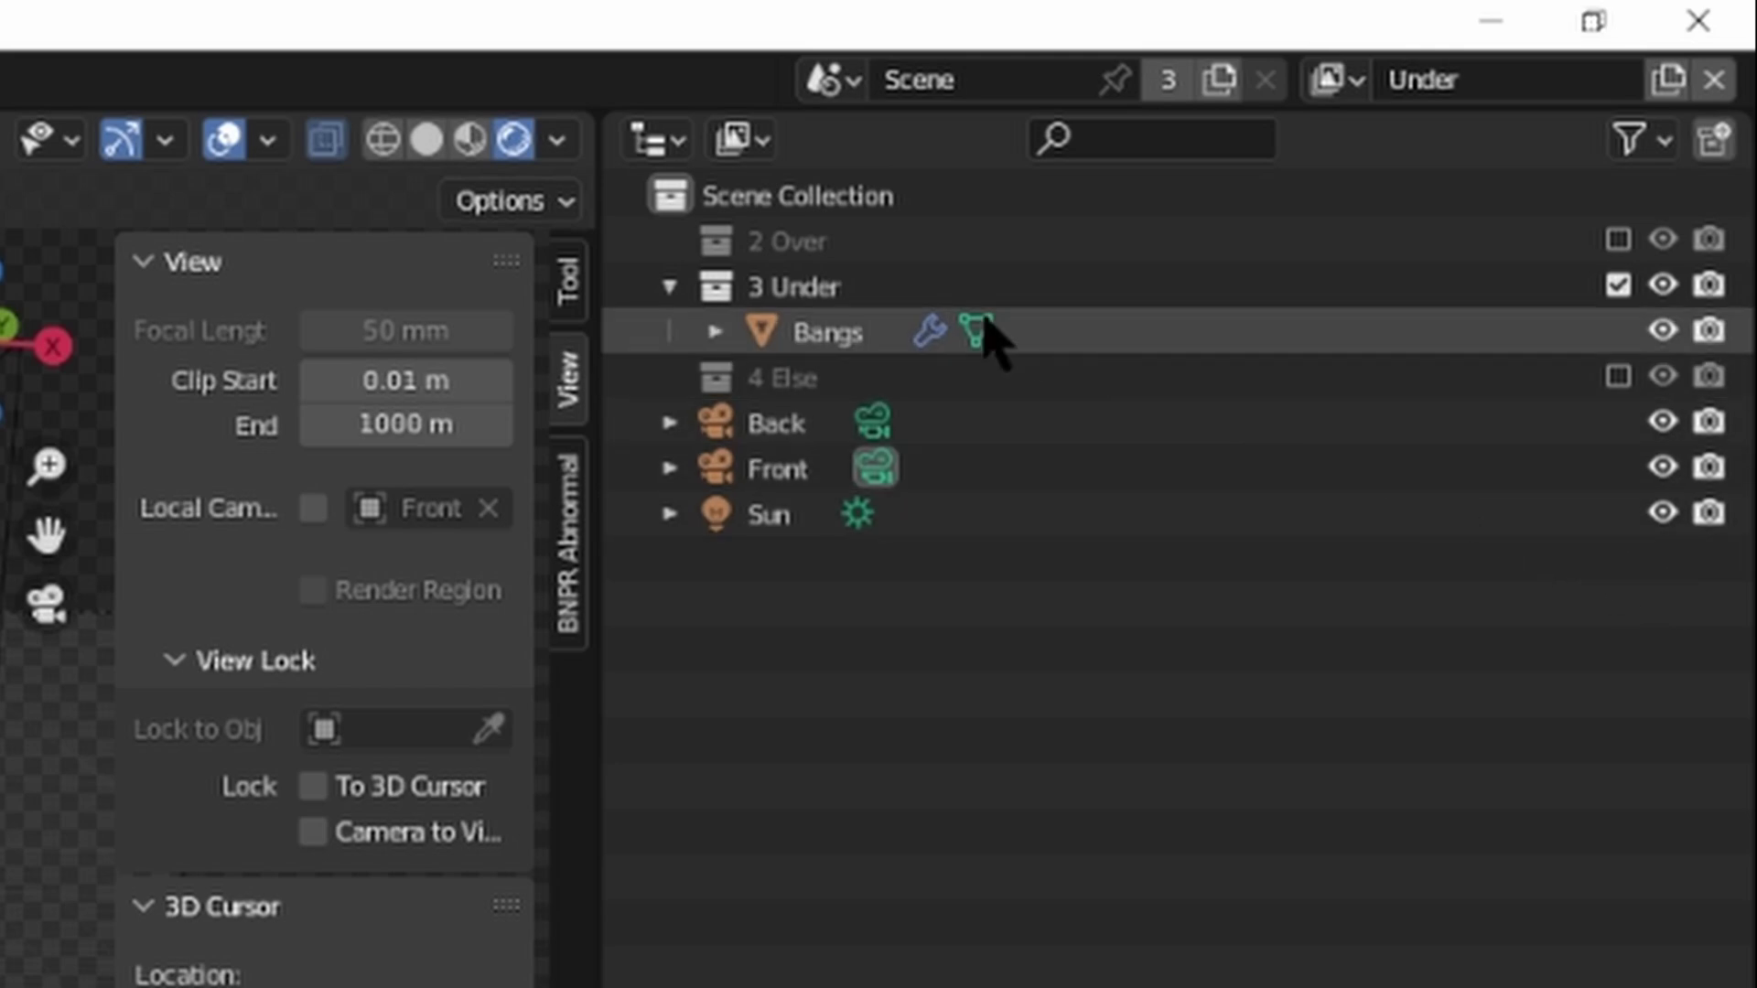
{"action": "left_click", "coordinate": [795, 289]}
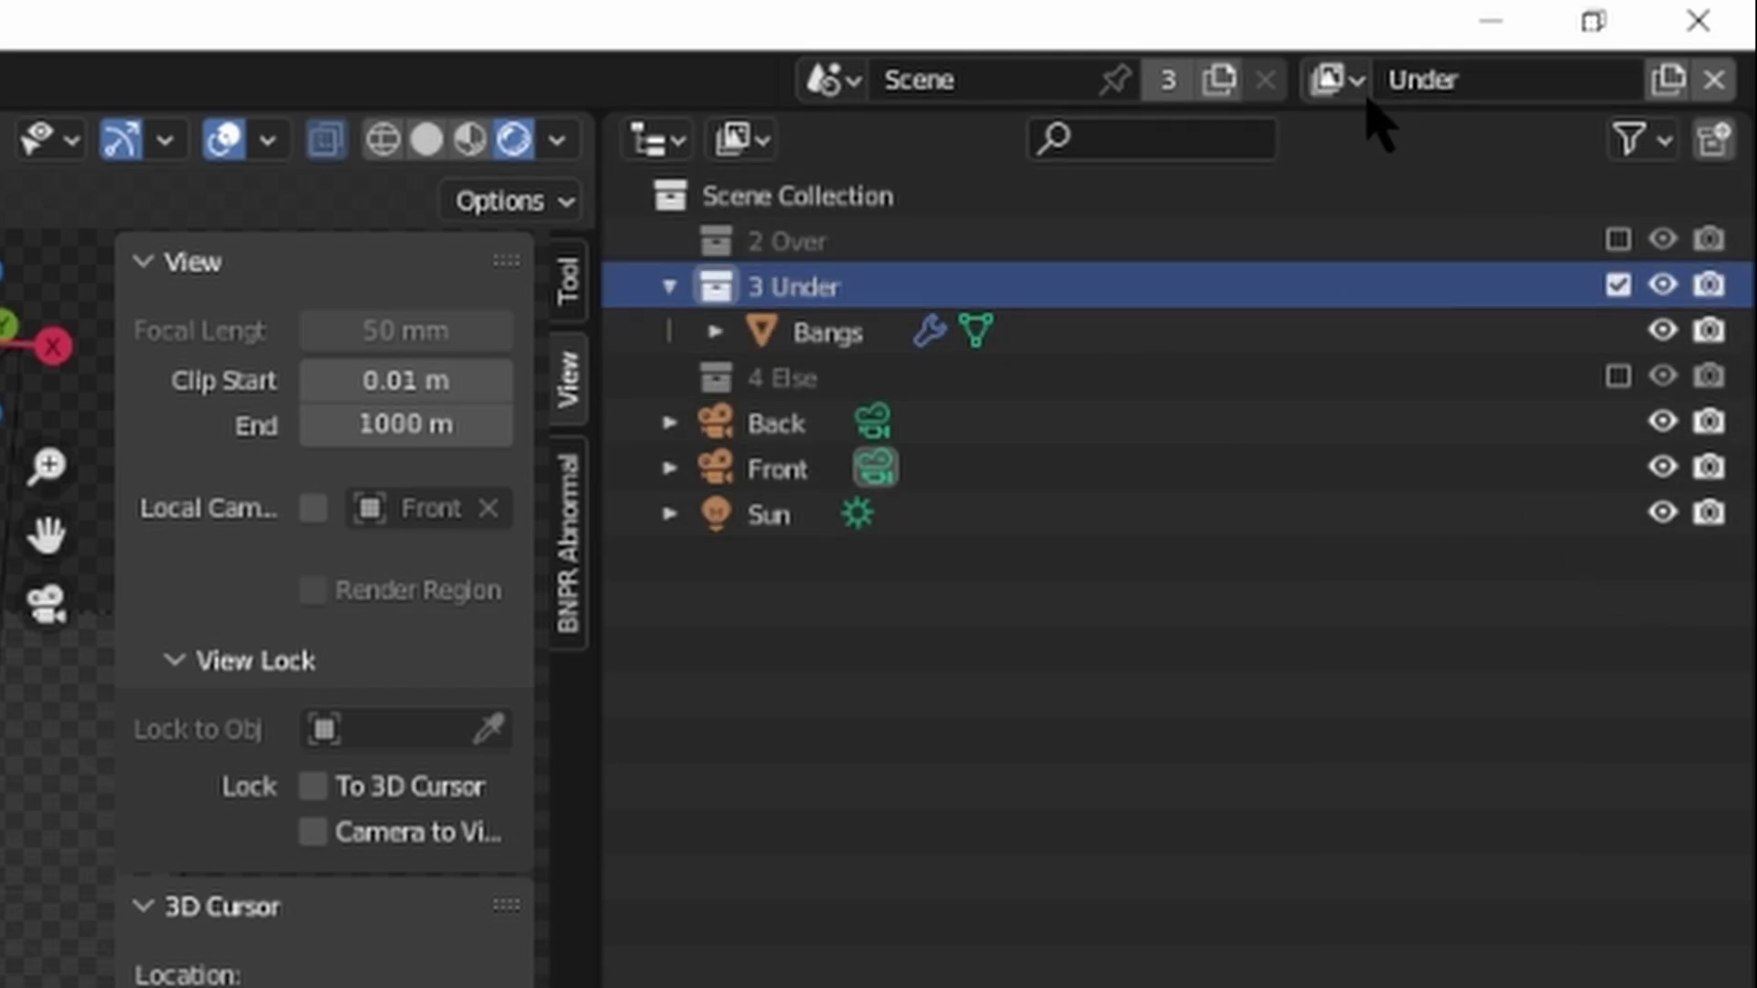
- Switch to the Over view layer and select its 2 Over collection
{"action": "left_click", "coordinate": [1338, 80]}
{"action": "left_click", "coordinate": [1236, 237]}
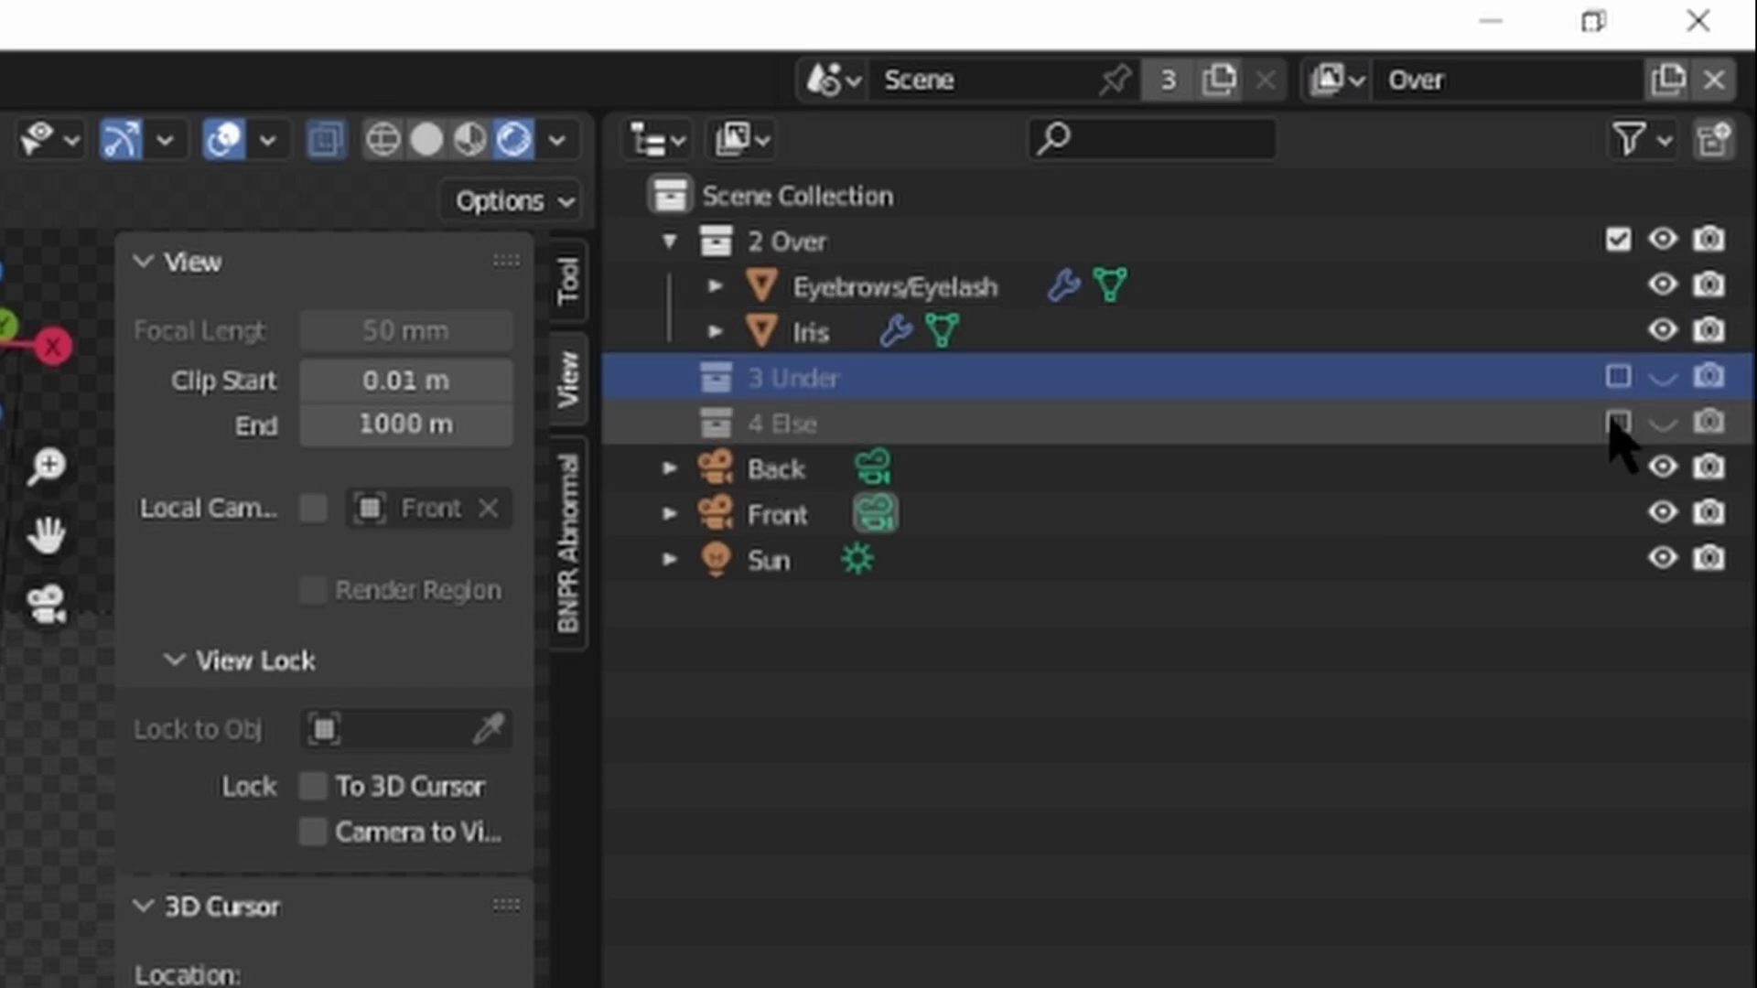
{"action": "left_click", "coordinate": [1437, 241]}
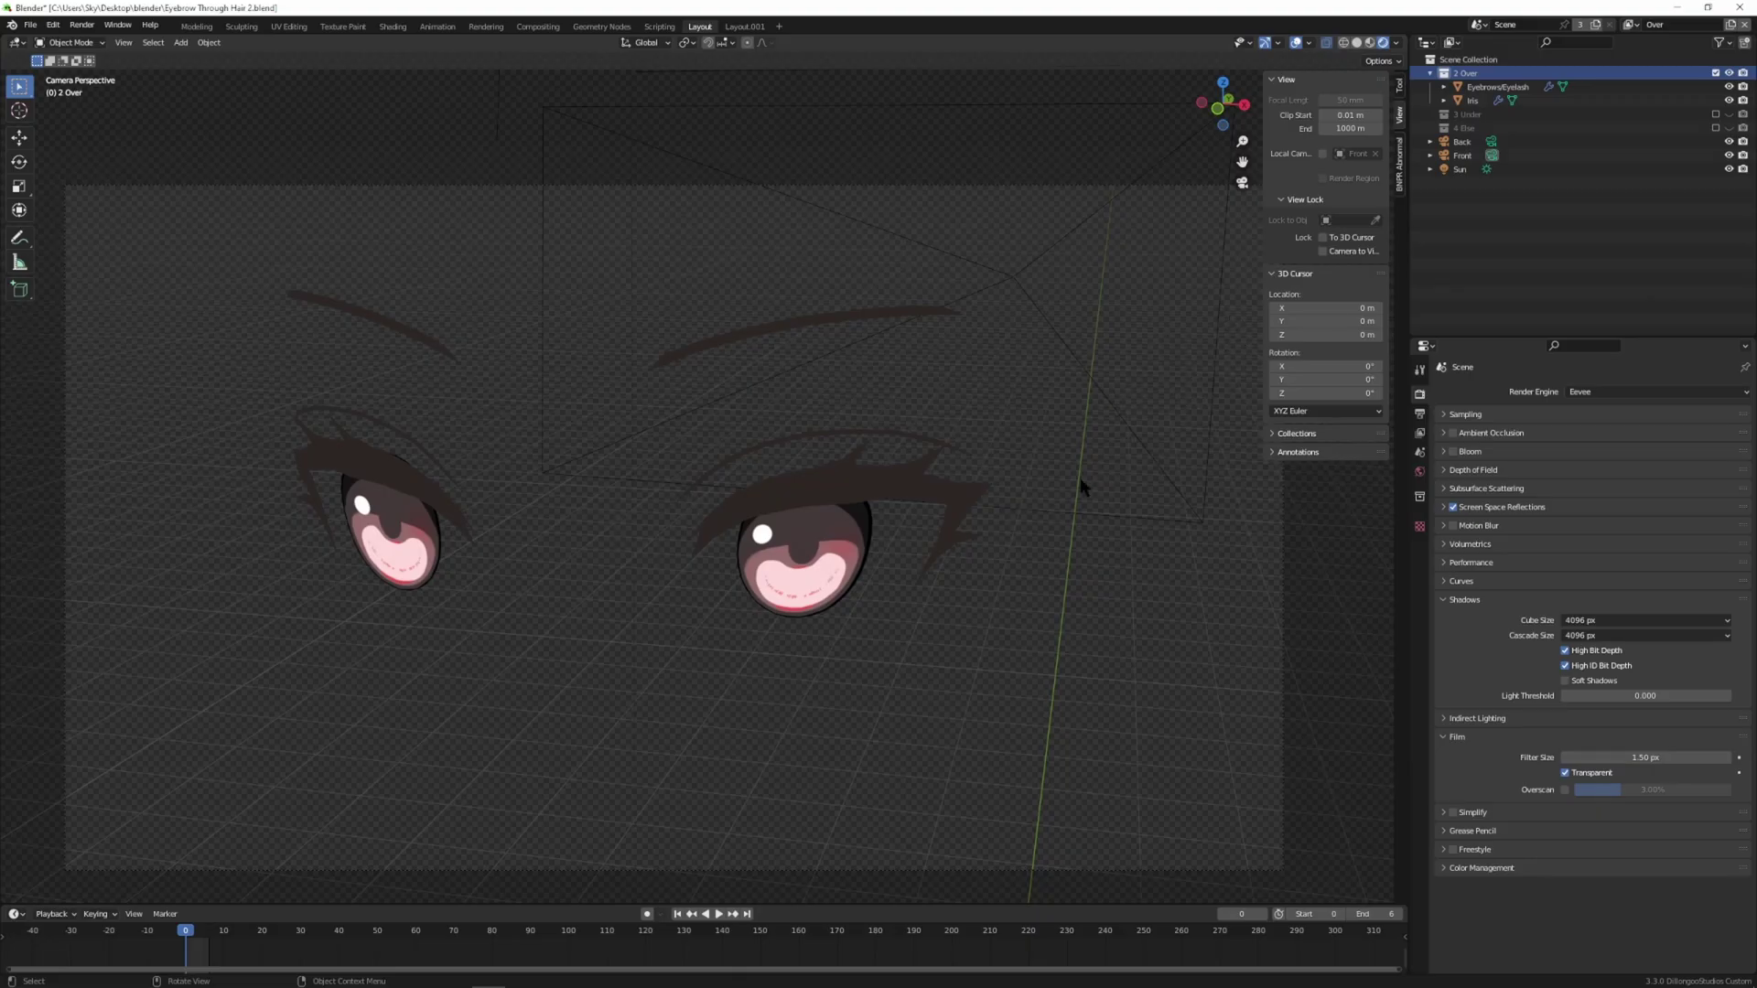
- Switch to the Everything view layer and review its 2 Over, 3 Under and 4 Else collections
{"action": "left_click", "coordinate": [1680, 27]}
{"action": "key", "text": "Return"}
{"action": "left_click", "coordinate": [1630, 25]}
{"action": "left_click", "coordinate": [1609, 45]}
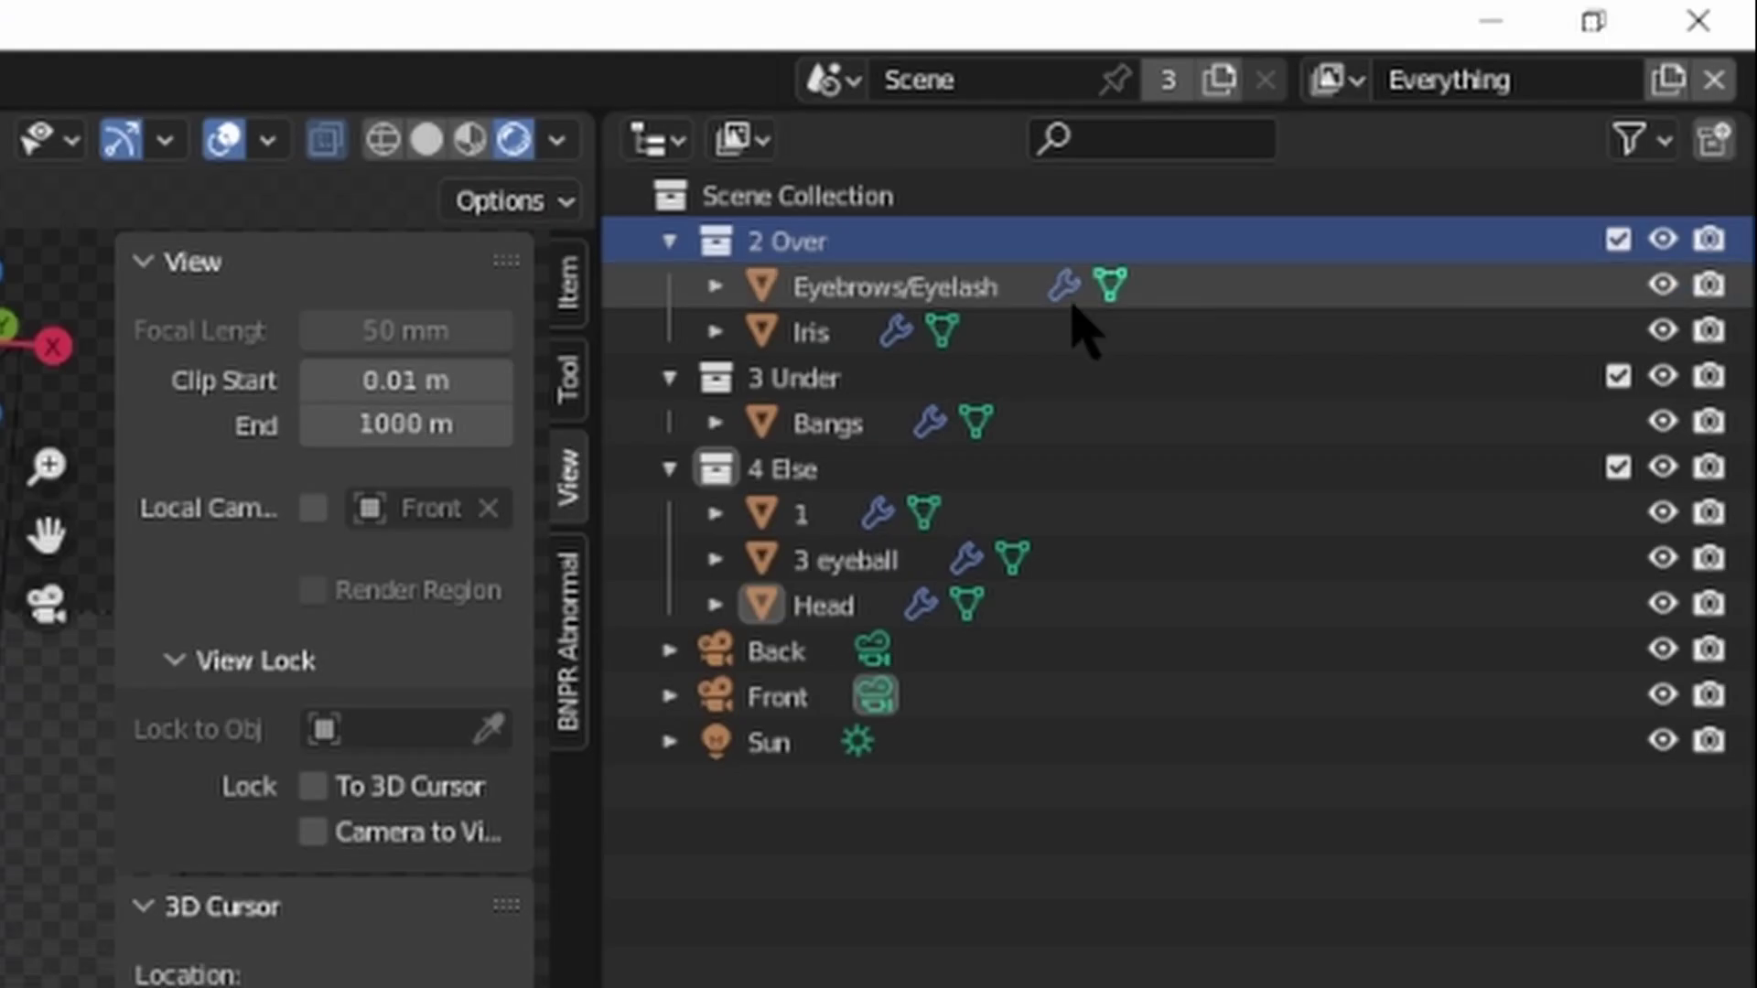
{"action": "left_click", "coordinate": [1479, 71]}
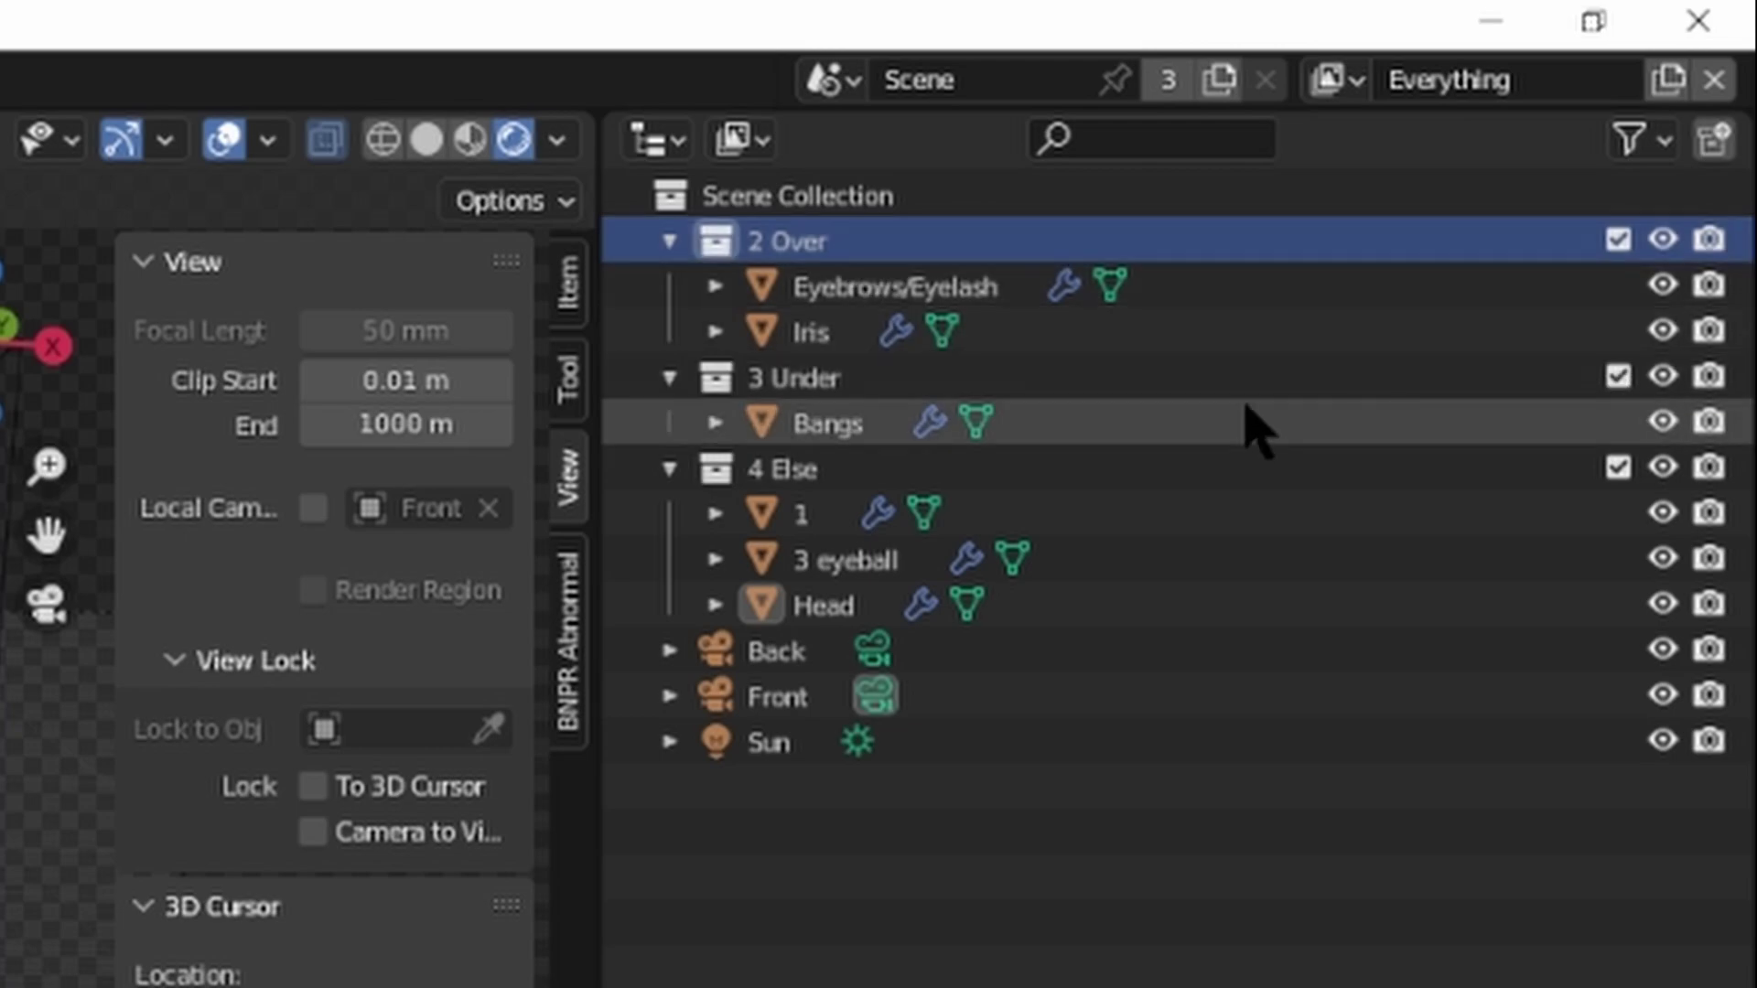
{"action": "left_click", "coordinate": [1452, 388]}
{"action": "left_click", "coordinate": [1526, 467]}
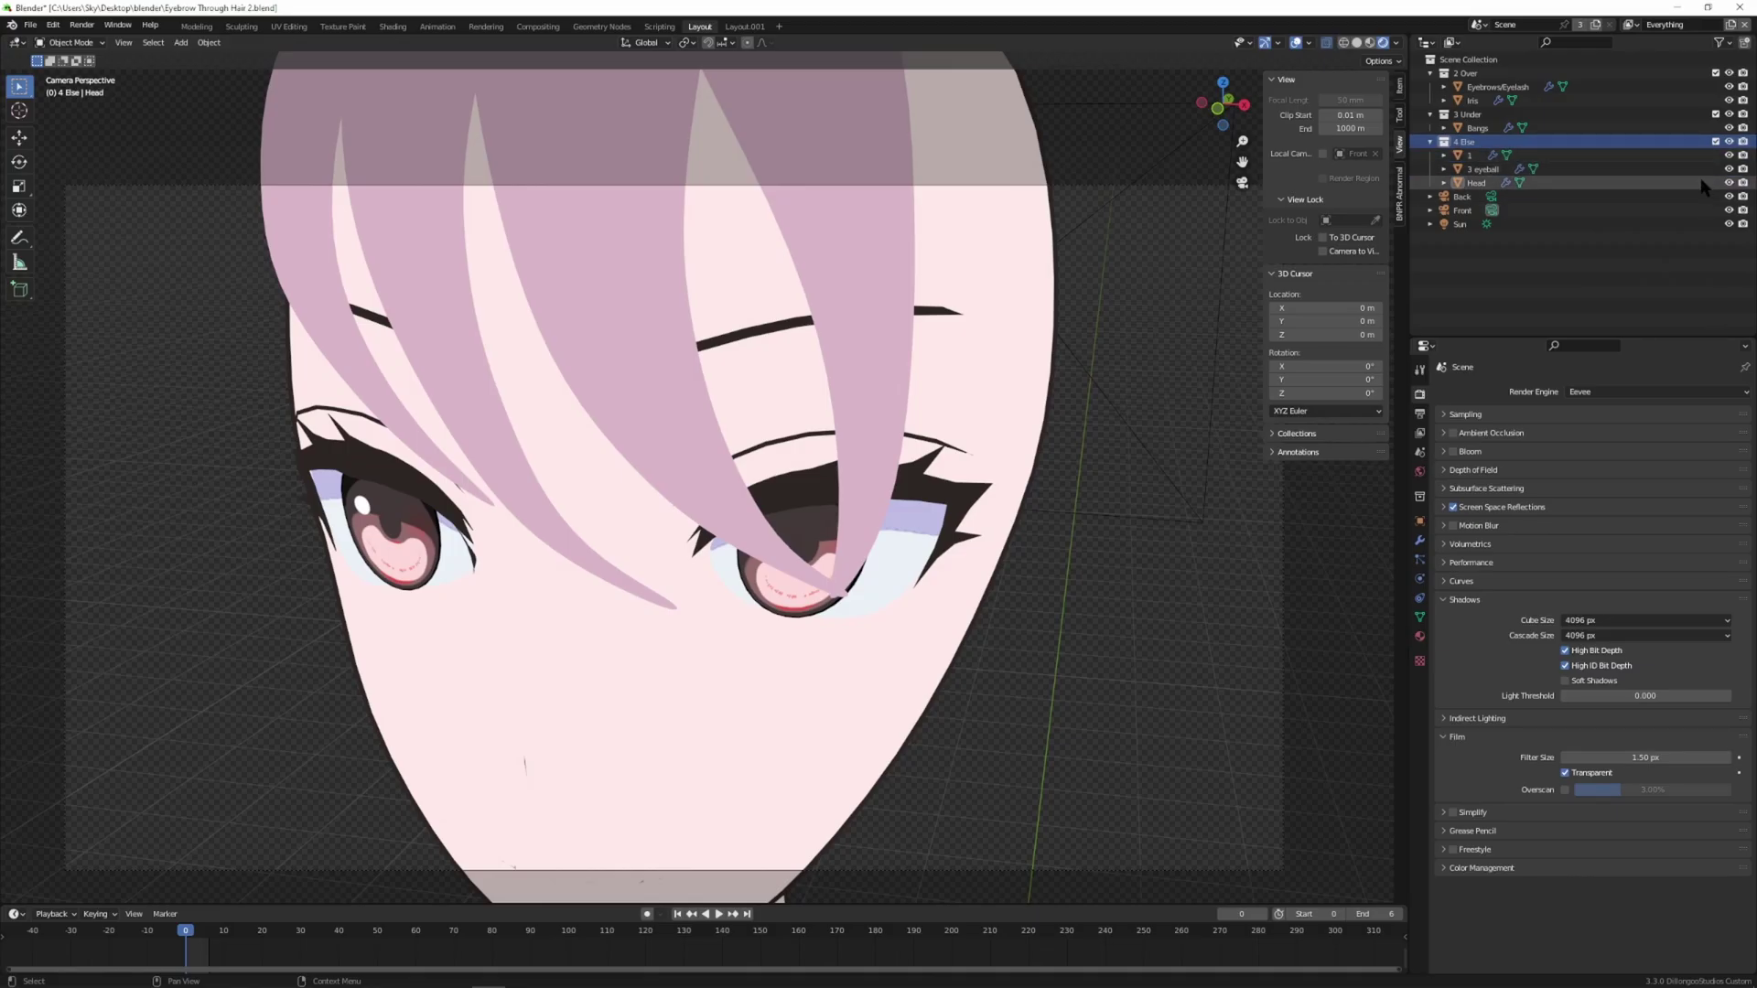
- Switch to the Compositing workspace and delete all the existing compositor nodes
{"action": "left_click", "coordinate": [1596, 157]}
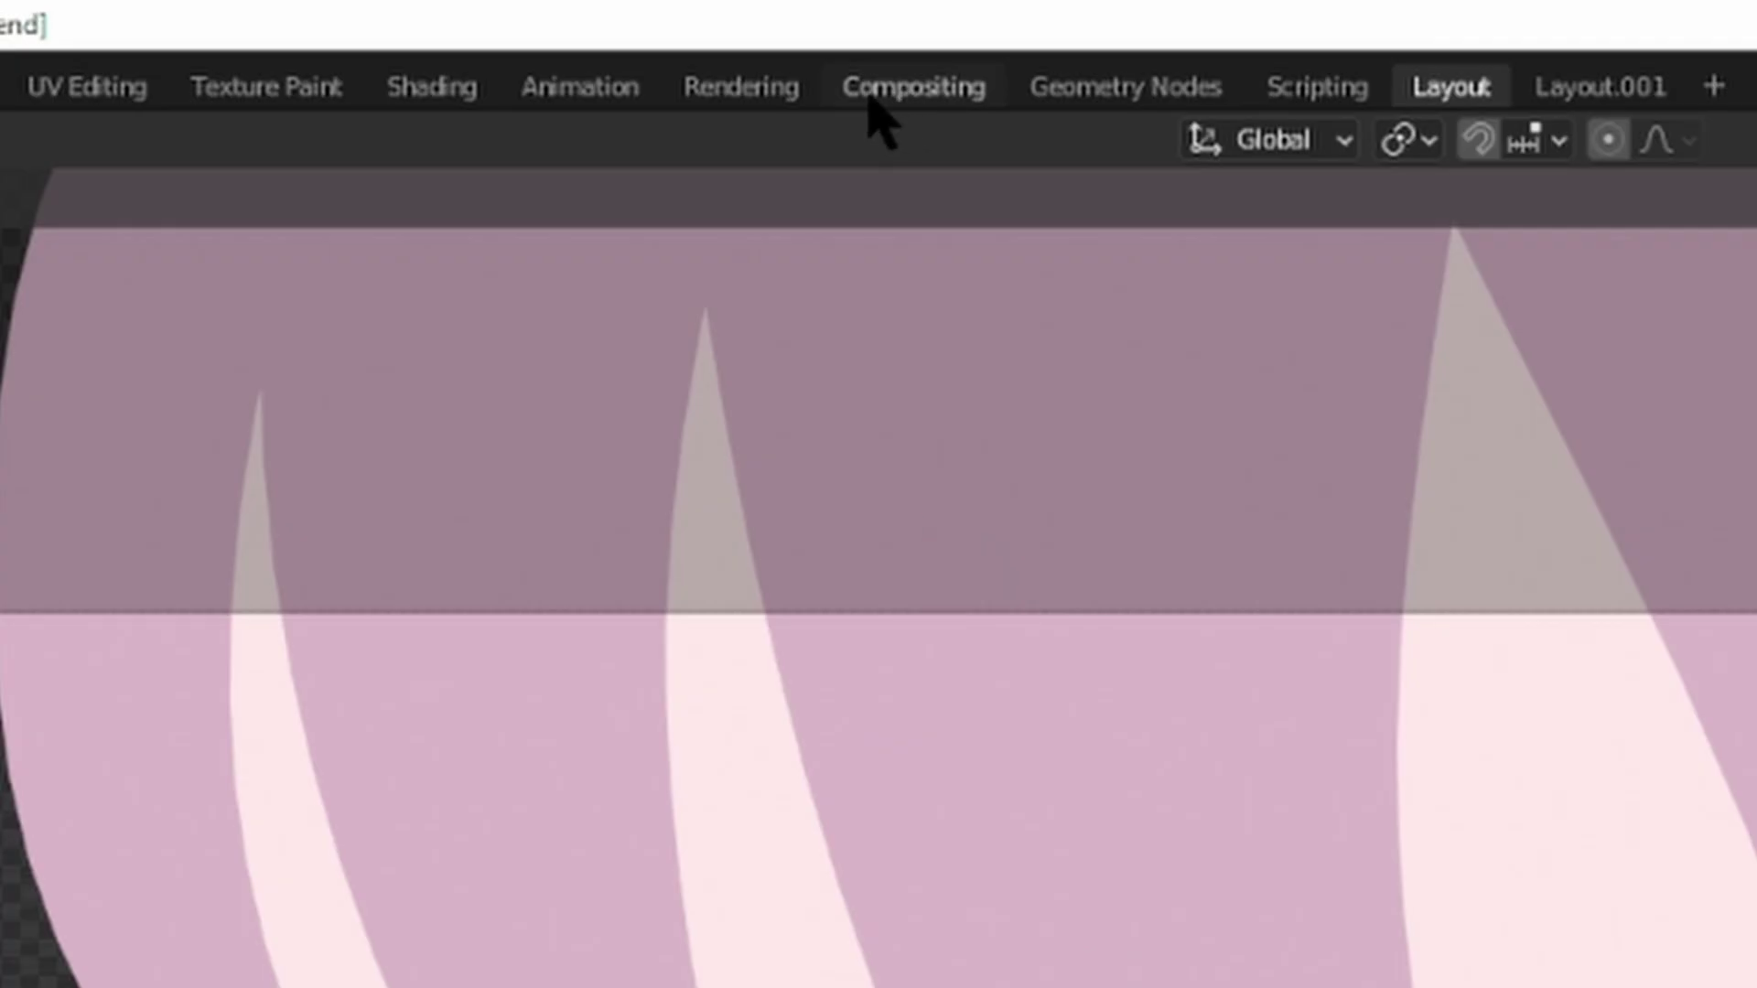
{"action": "left_click", "coordinate": [880, 101]}
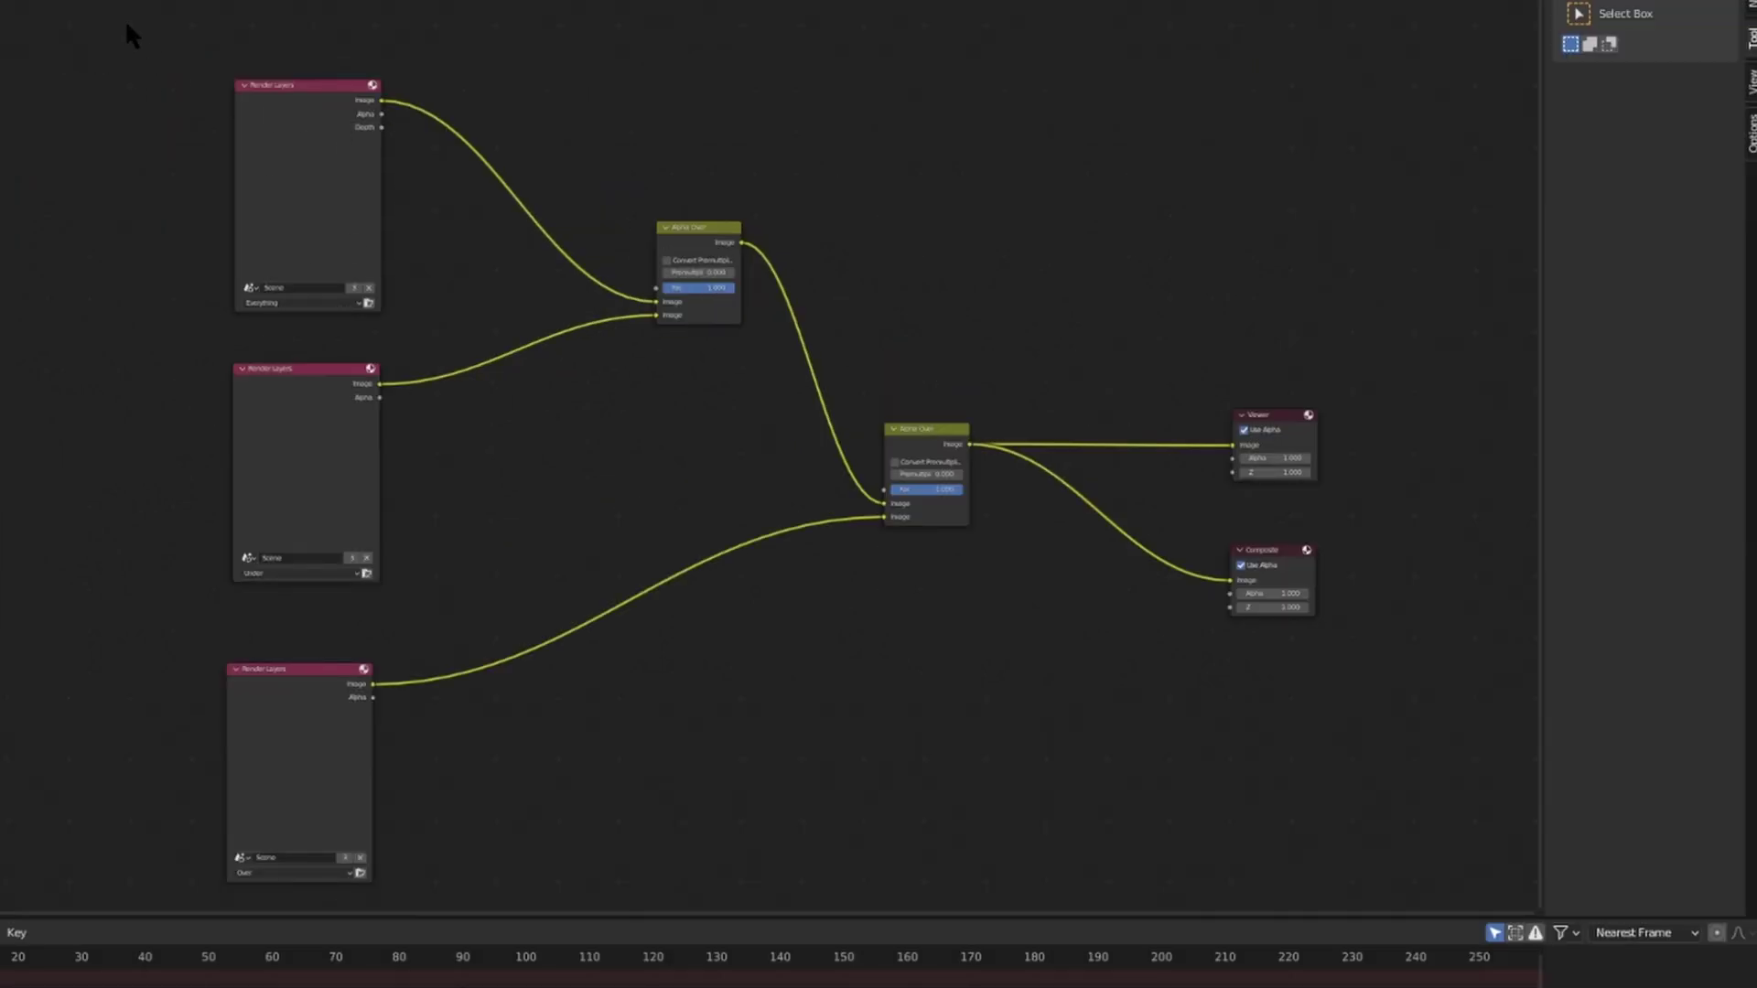
{"action": "left_click_drag", "start_coordinate": [125, 19], "coordinate": [1427, 912]}
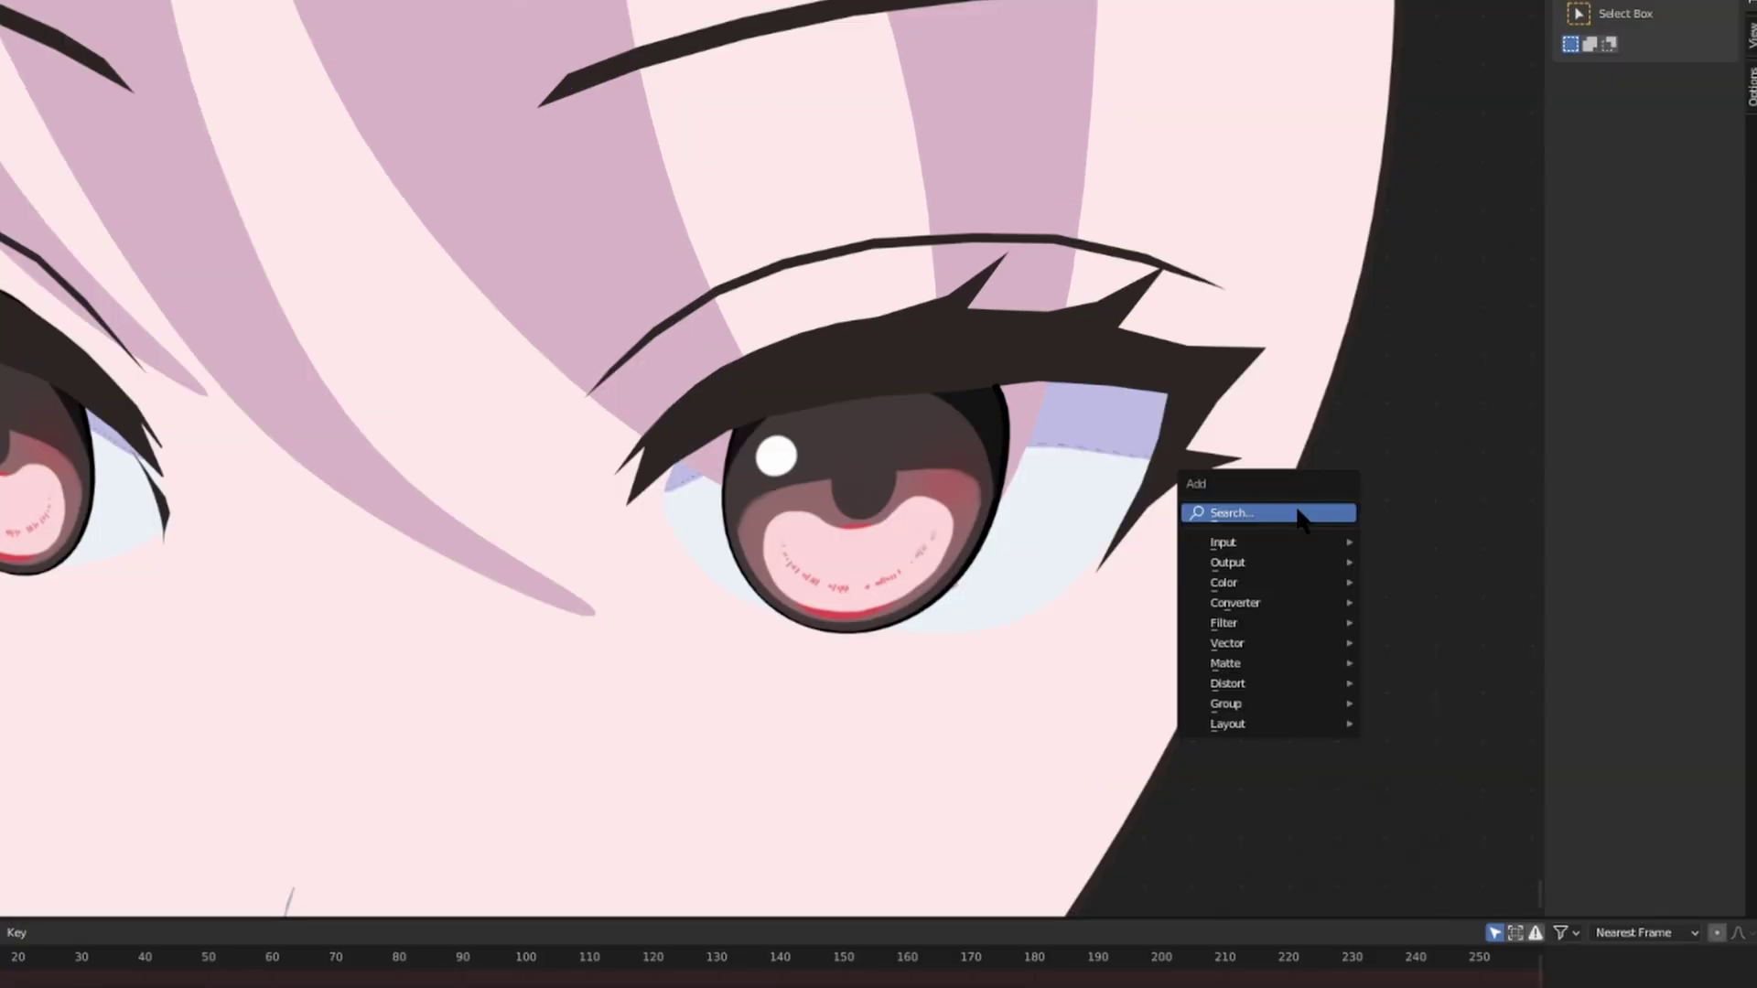
- Add a Composite node and a Viewer node to the compositor's node tree
{"action": "left_click", "coordinate": [1299, 514]}
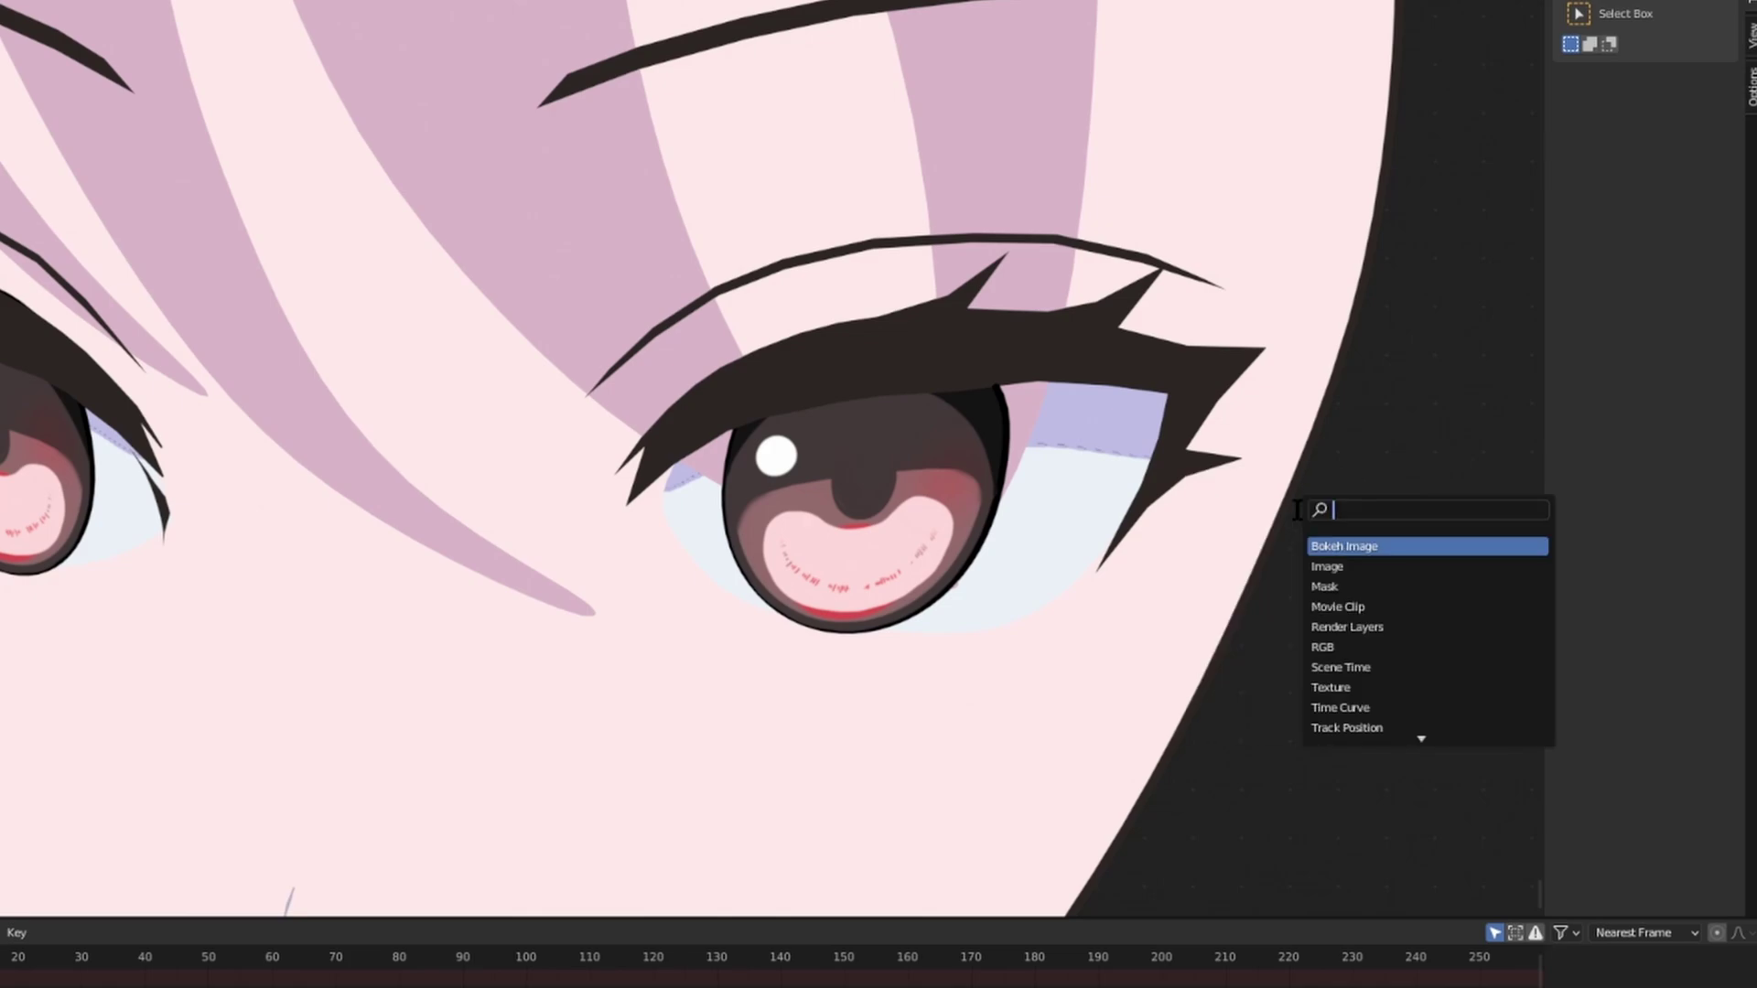
{"action": "type", "text": "compos"}
{"action": "left_click", "coordinate": [1325, 544]}
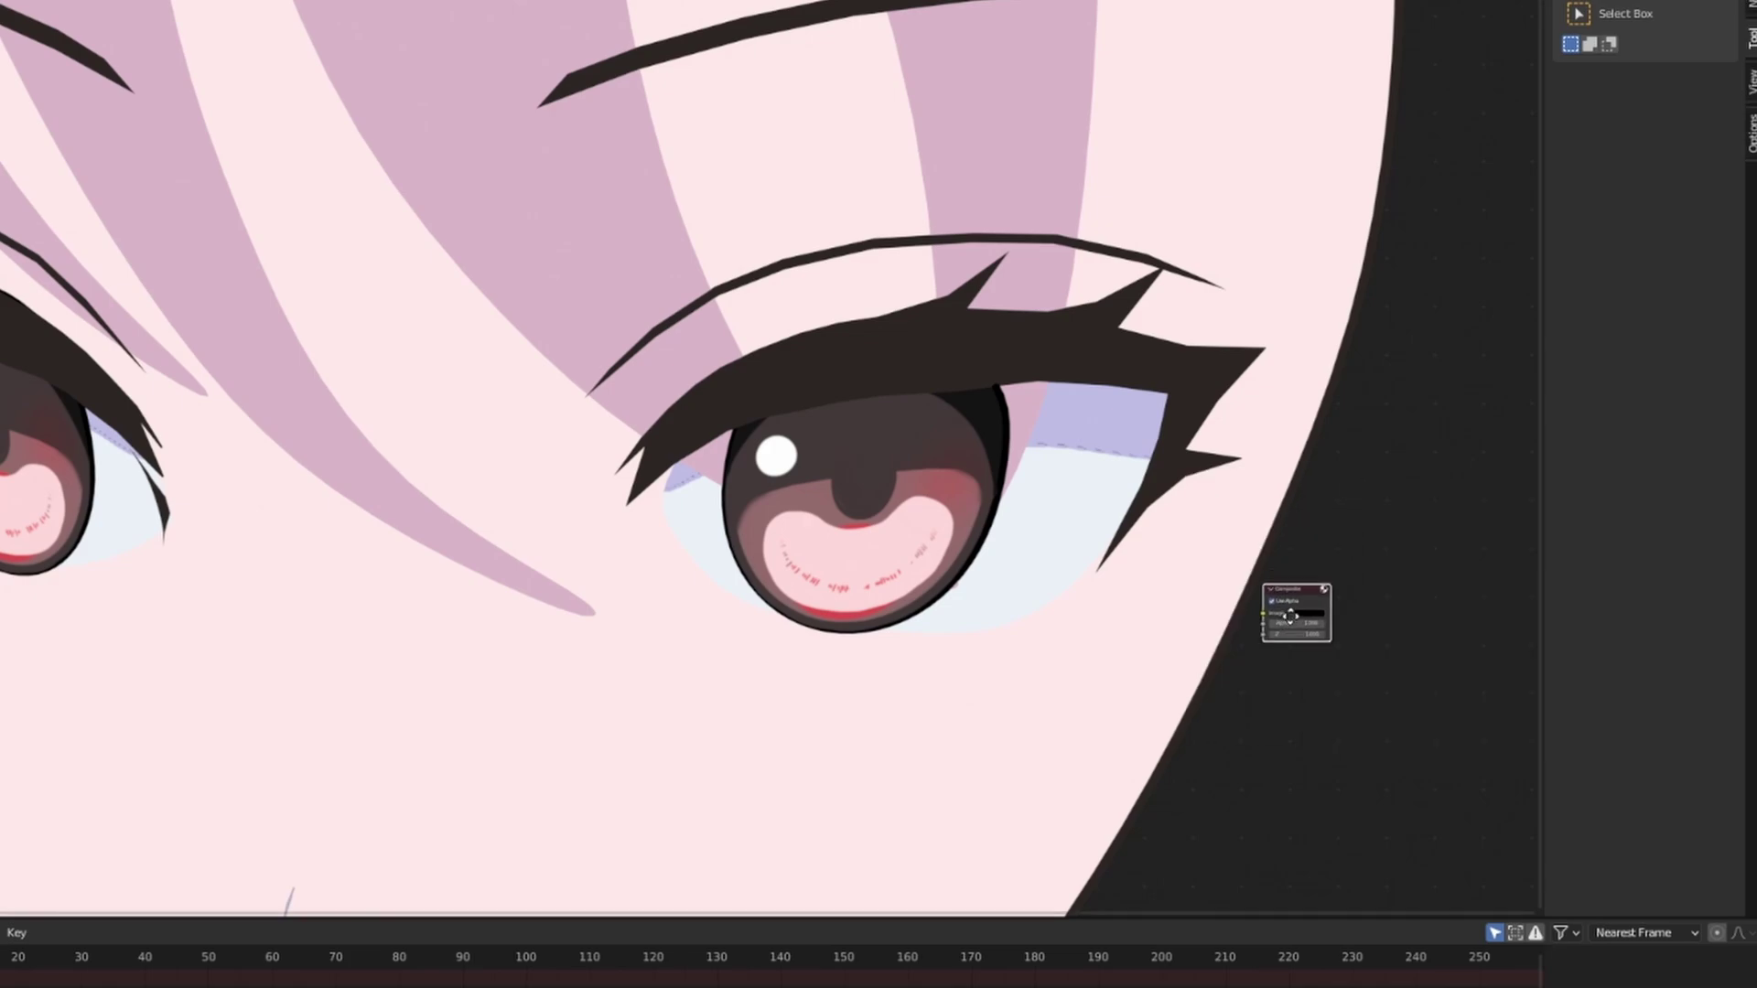
{"action": "left_click", "coordinate": [1291, 658]}
{"action": "key", "text": "shift+a"}
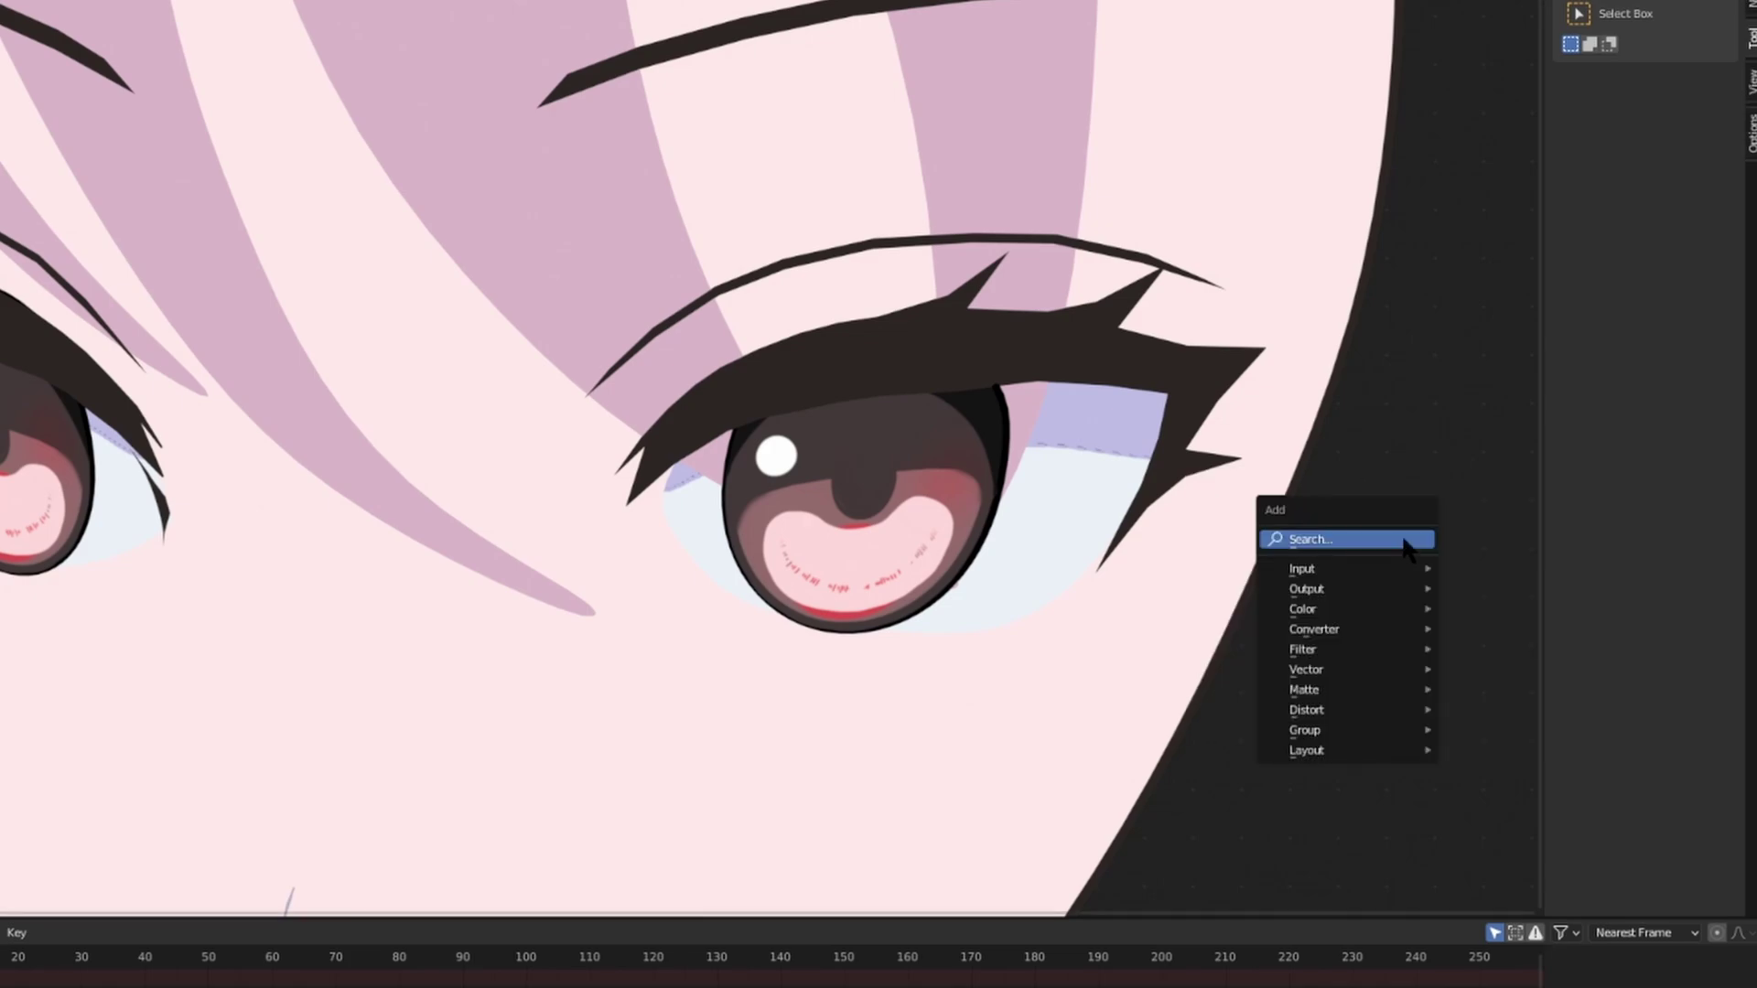
{"action": "left_click", "coordinate": [1406, 546]}
{"action": "type", "text": "viewer"}
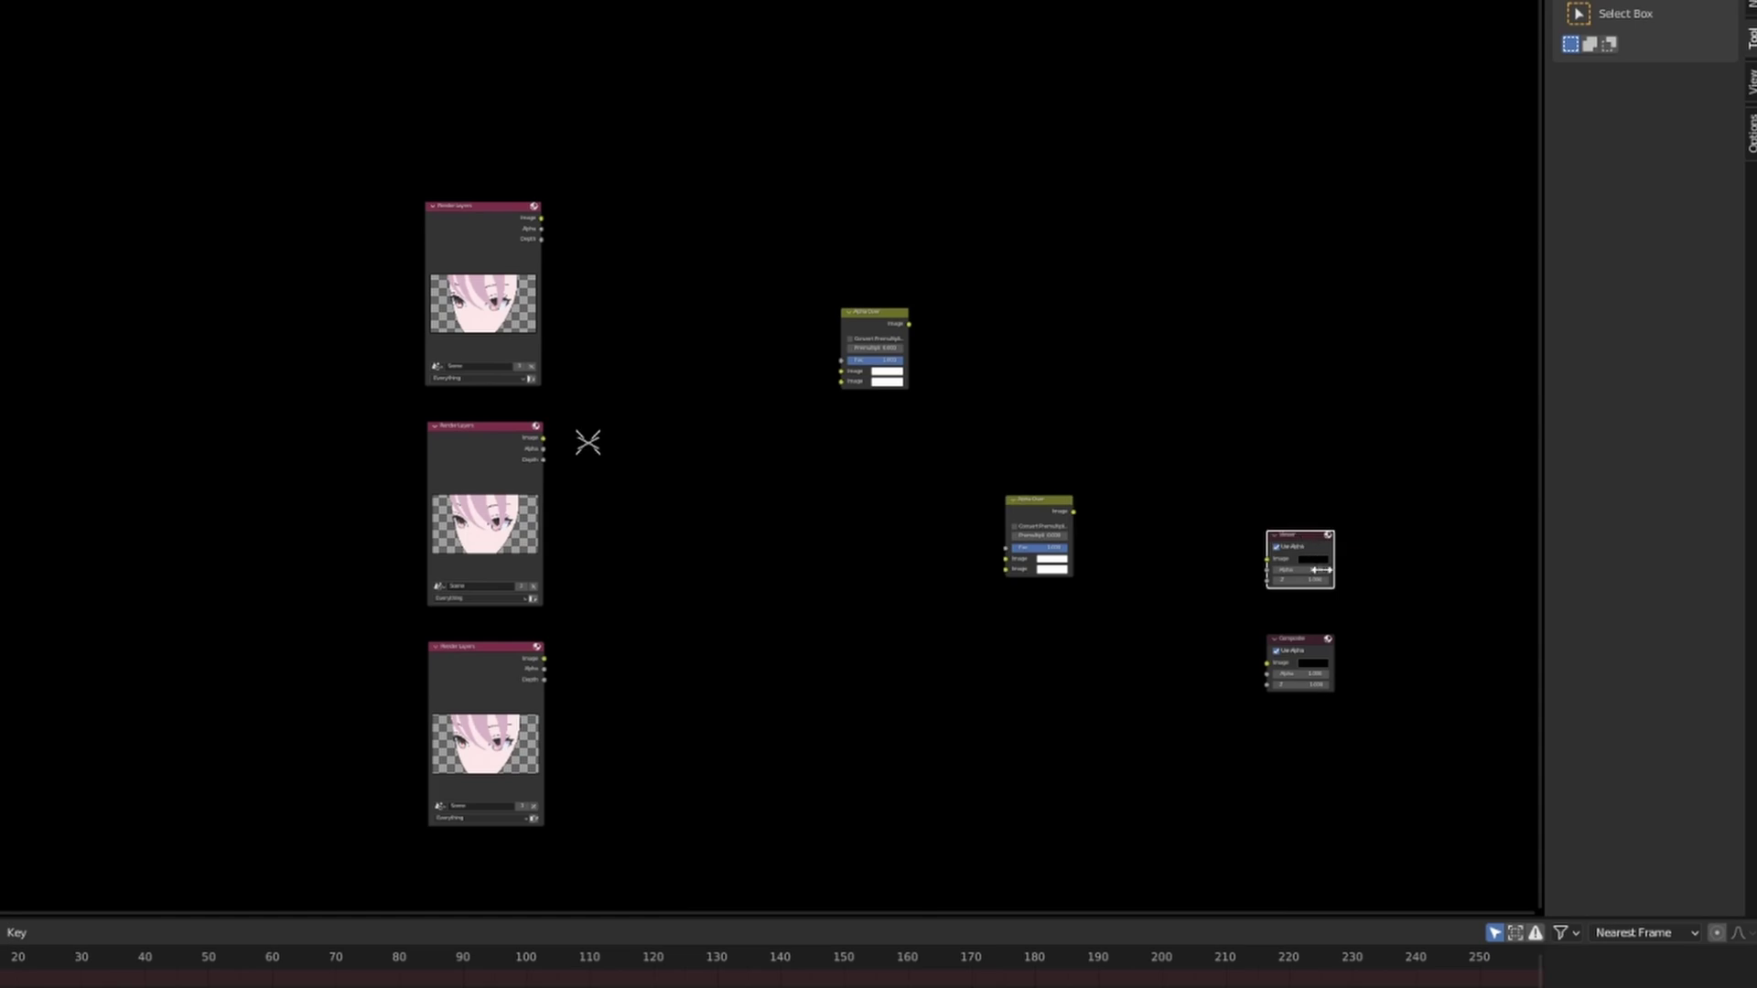
{"action": "left_click", "coordinate": [1307, 648]}
{"action": "key", "text": "alt+a"}
{"action": "key", "text": "Home"}
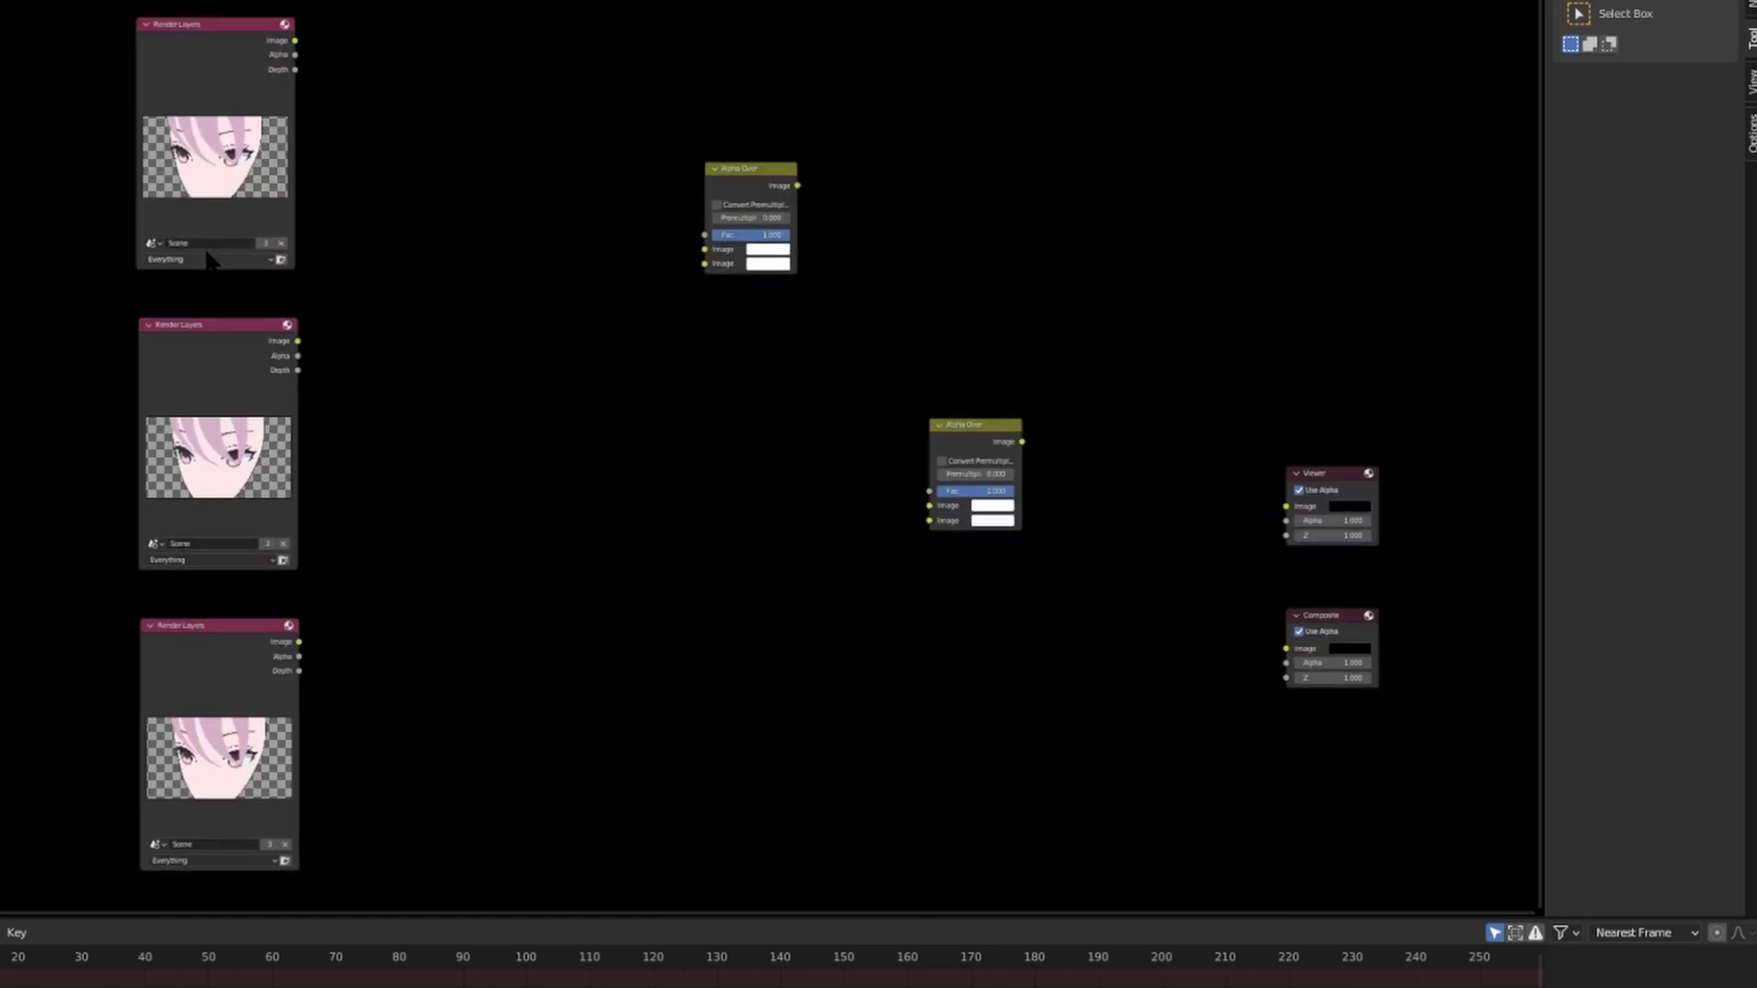
- Keep the first Render Layers node on Everything, and set the second to Under and the third to Over
{"action": "left_click", "coordinate": [209, 259]}
{"action": "left_click", "coordinate": [195, 560]}
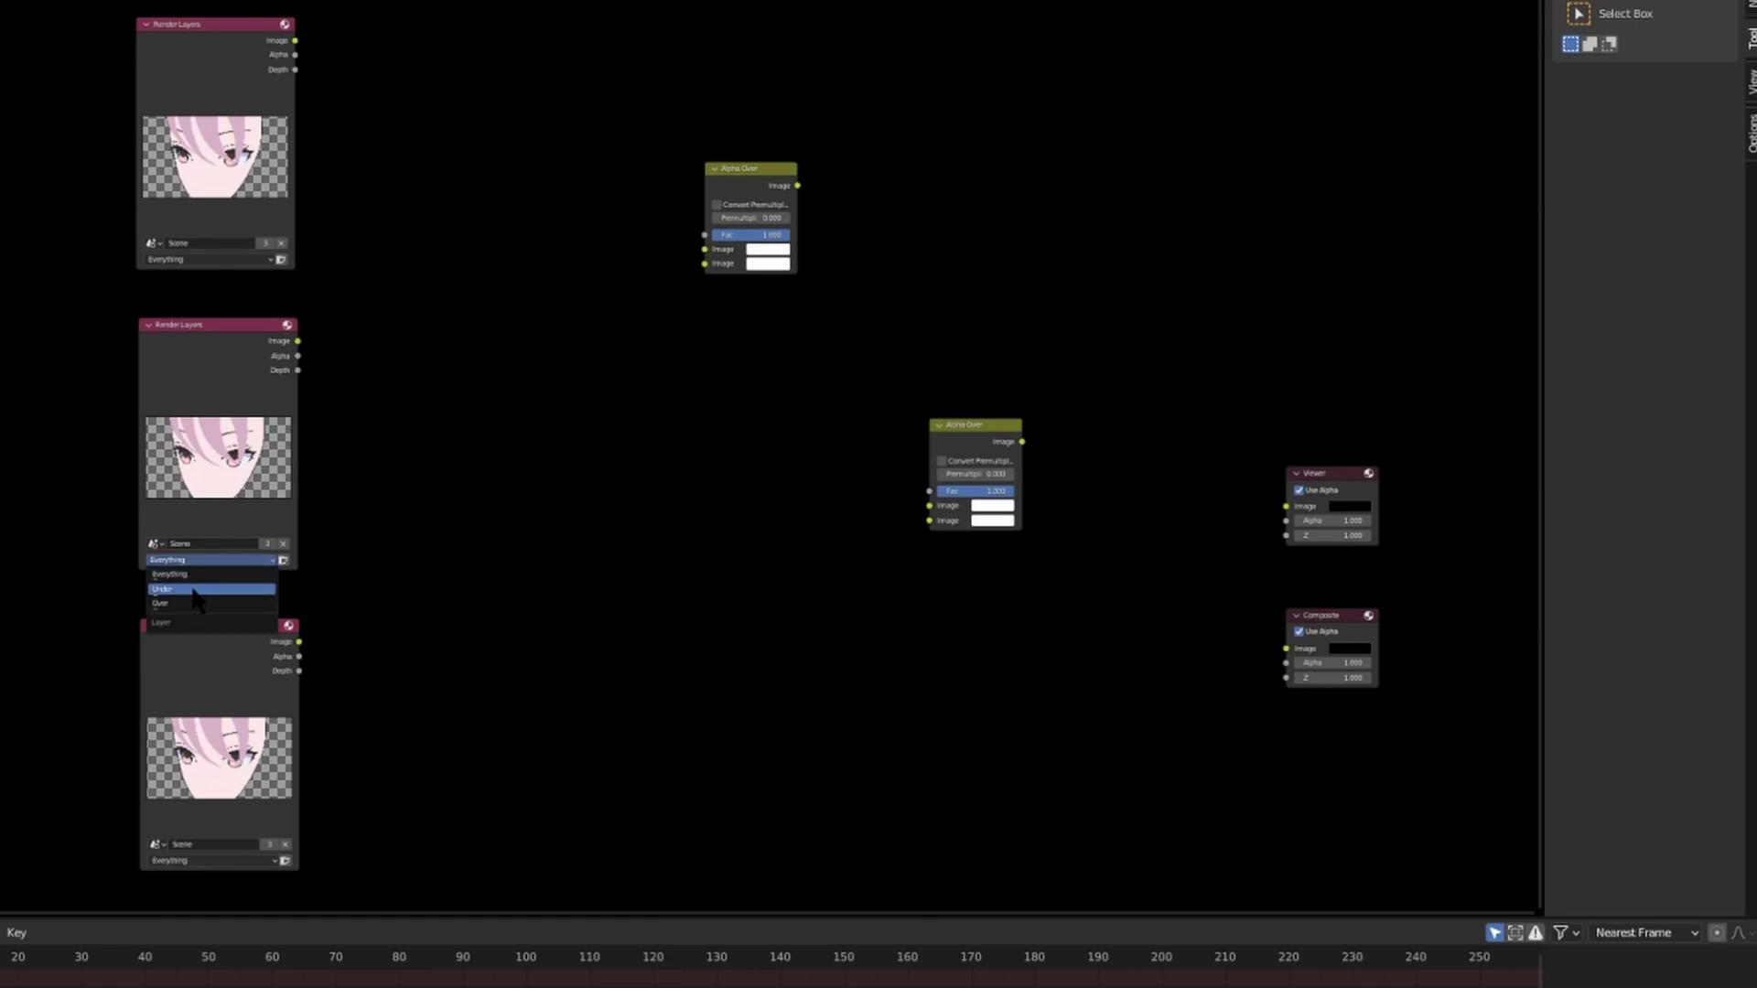
{"action": "left_click", "coordinate": [195, 590]}
{"action": "left_click", "coordinate": [187, 864]}
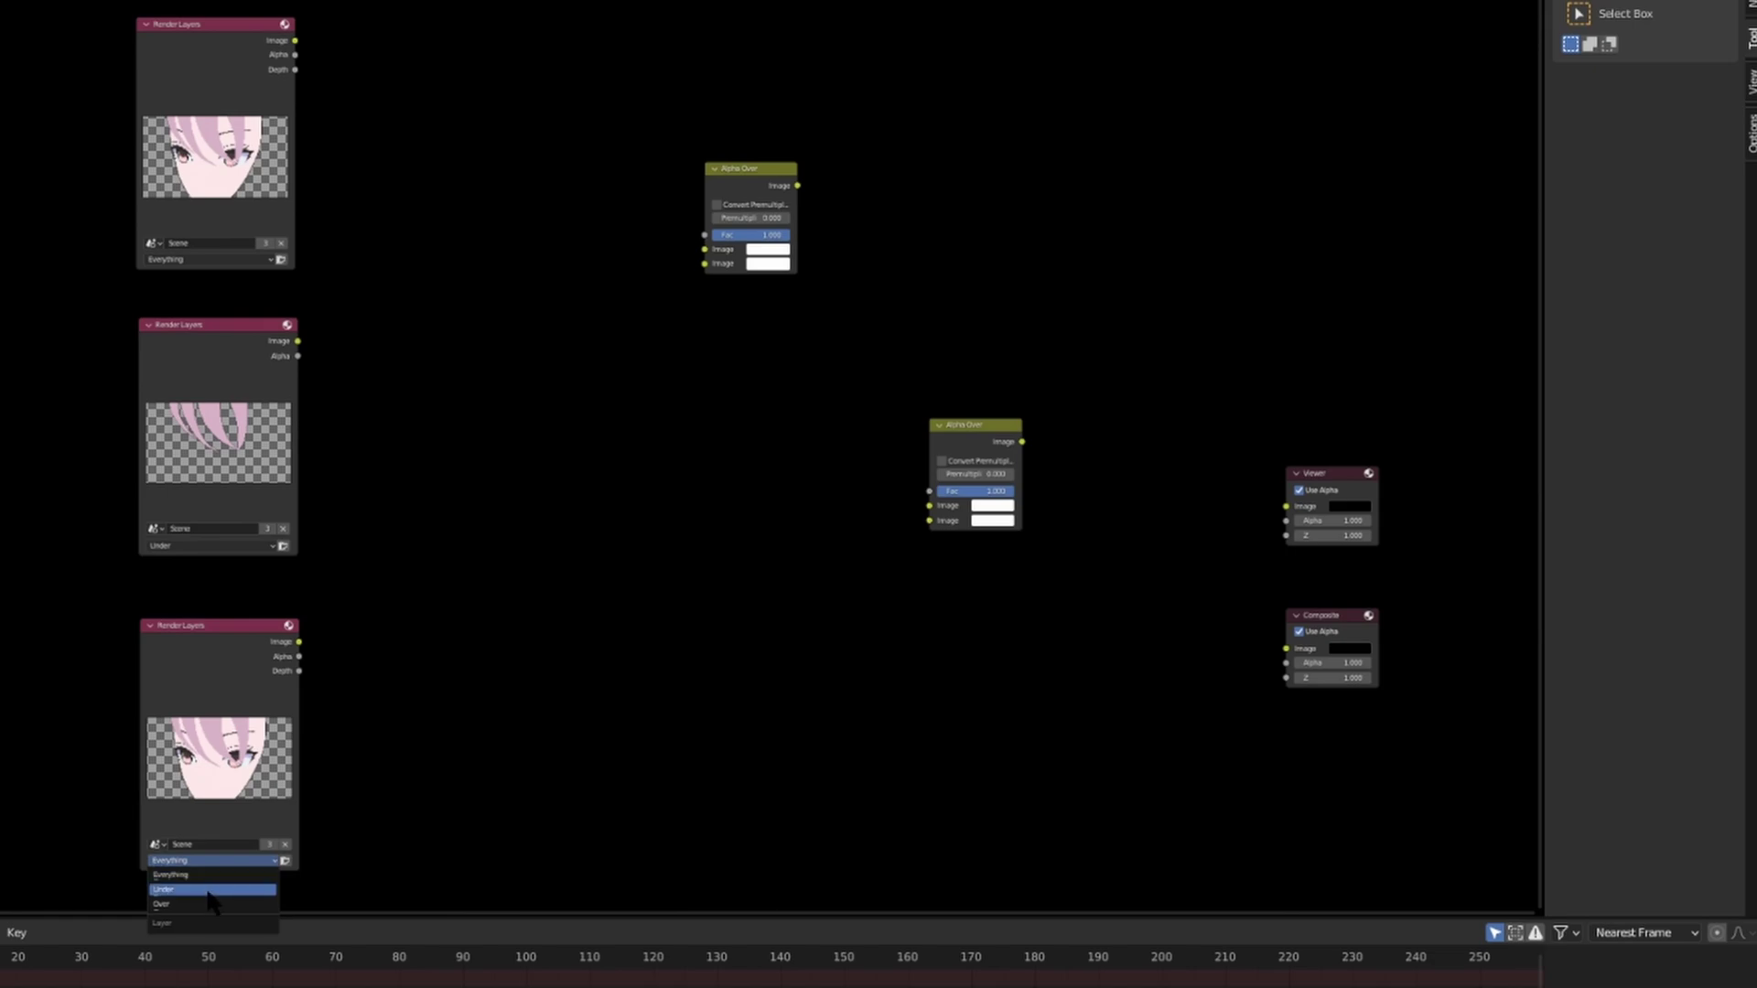
{"action": "left_click", "coordinate": [187, 906]}
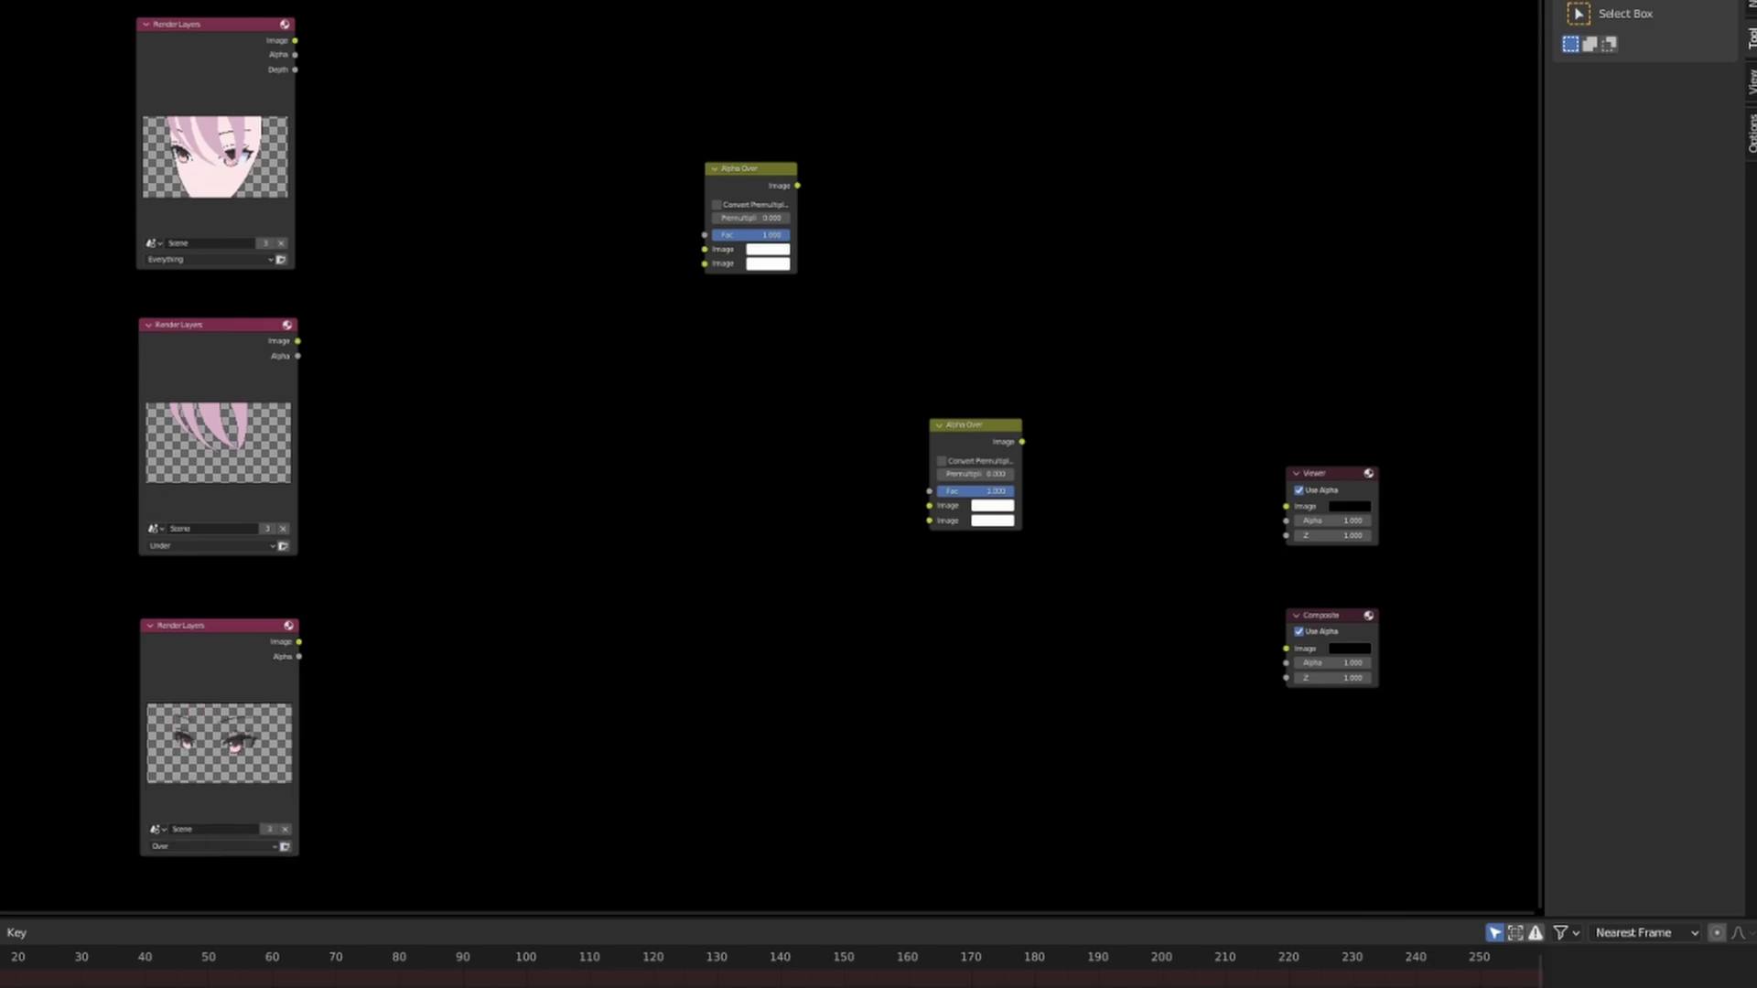
- Connect the Everything image to the first Alpha Over node's upper image input and the Under image to its lower one
{"action": "left_click_drag", "start_coordinate": [294, 40], "coordinate": [706, 250]}
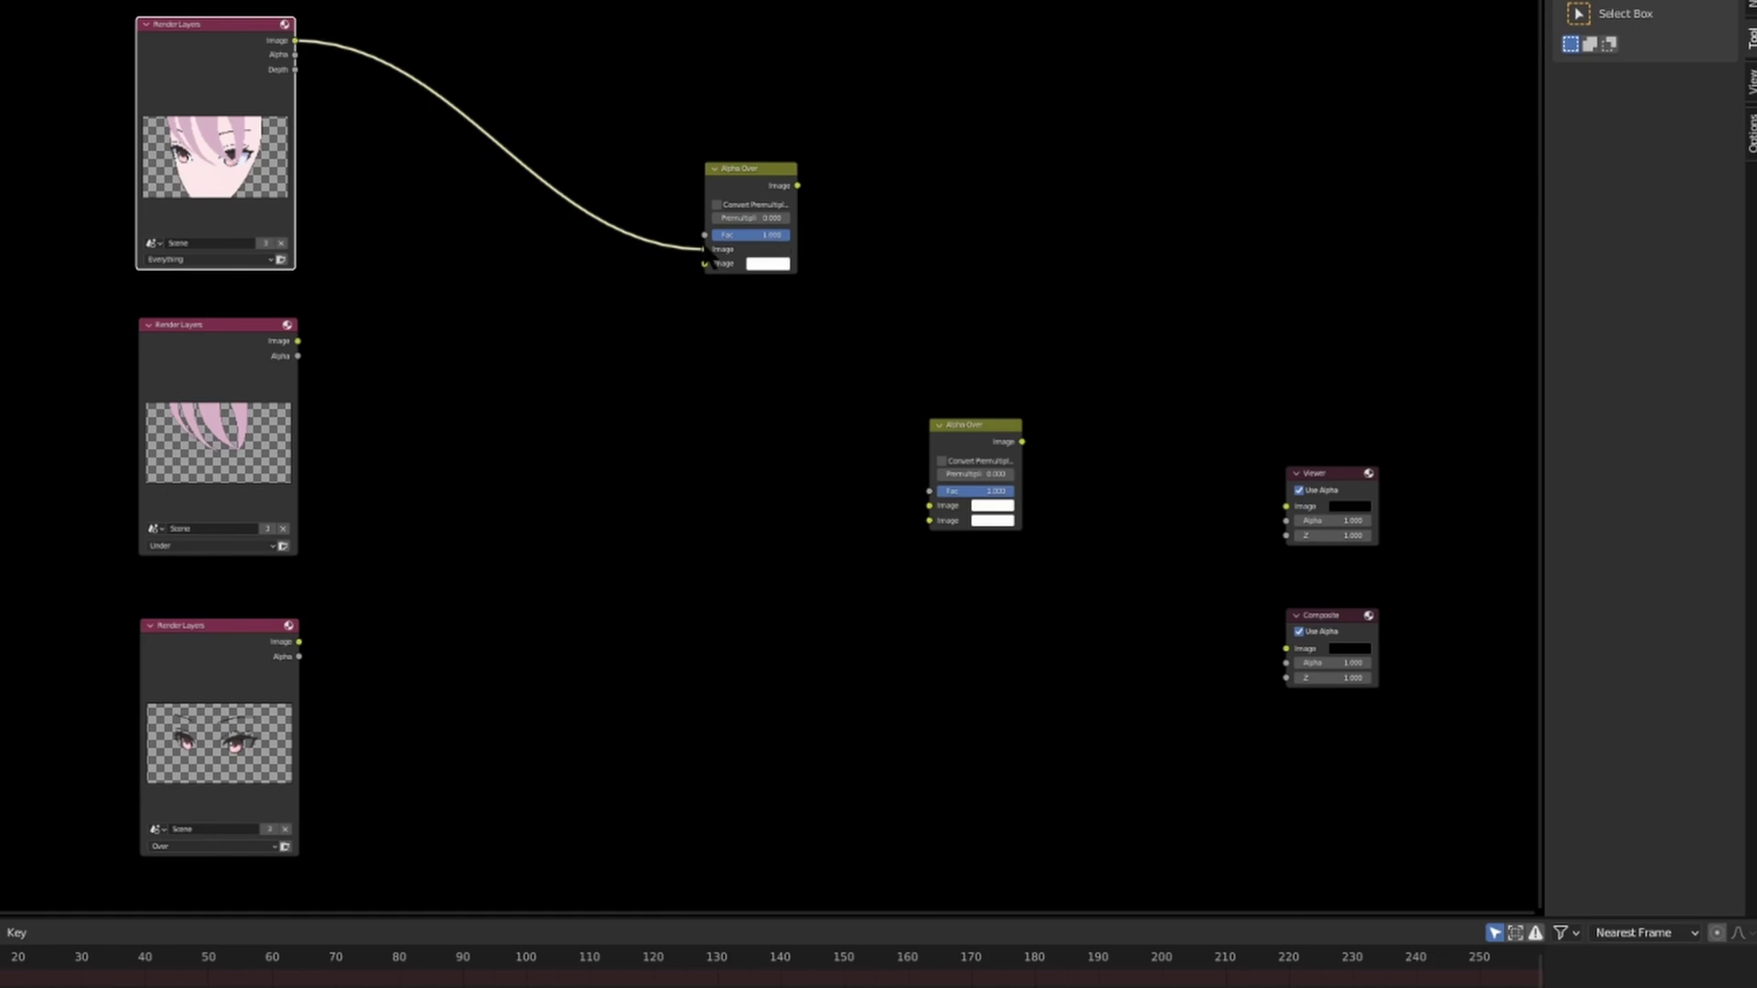
{"action": "left_click", "coordinate": [289, 337]}
{"action": "left_click_drag", "start_coordinate": [296, 340], "coordinate": [705, 263]}
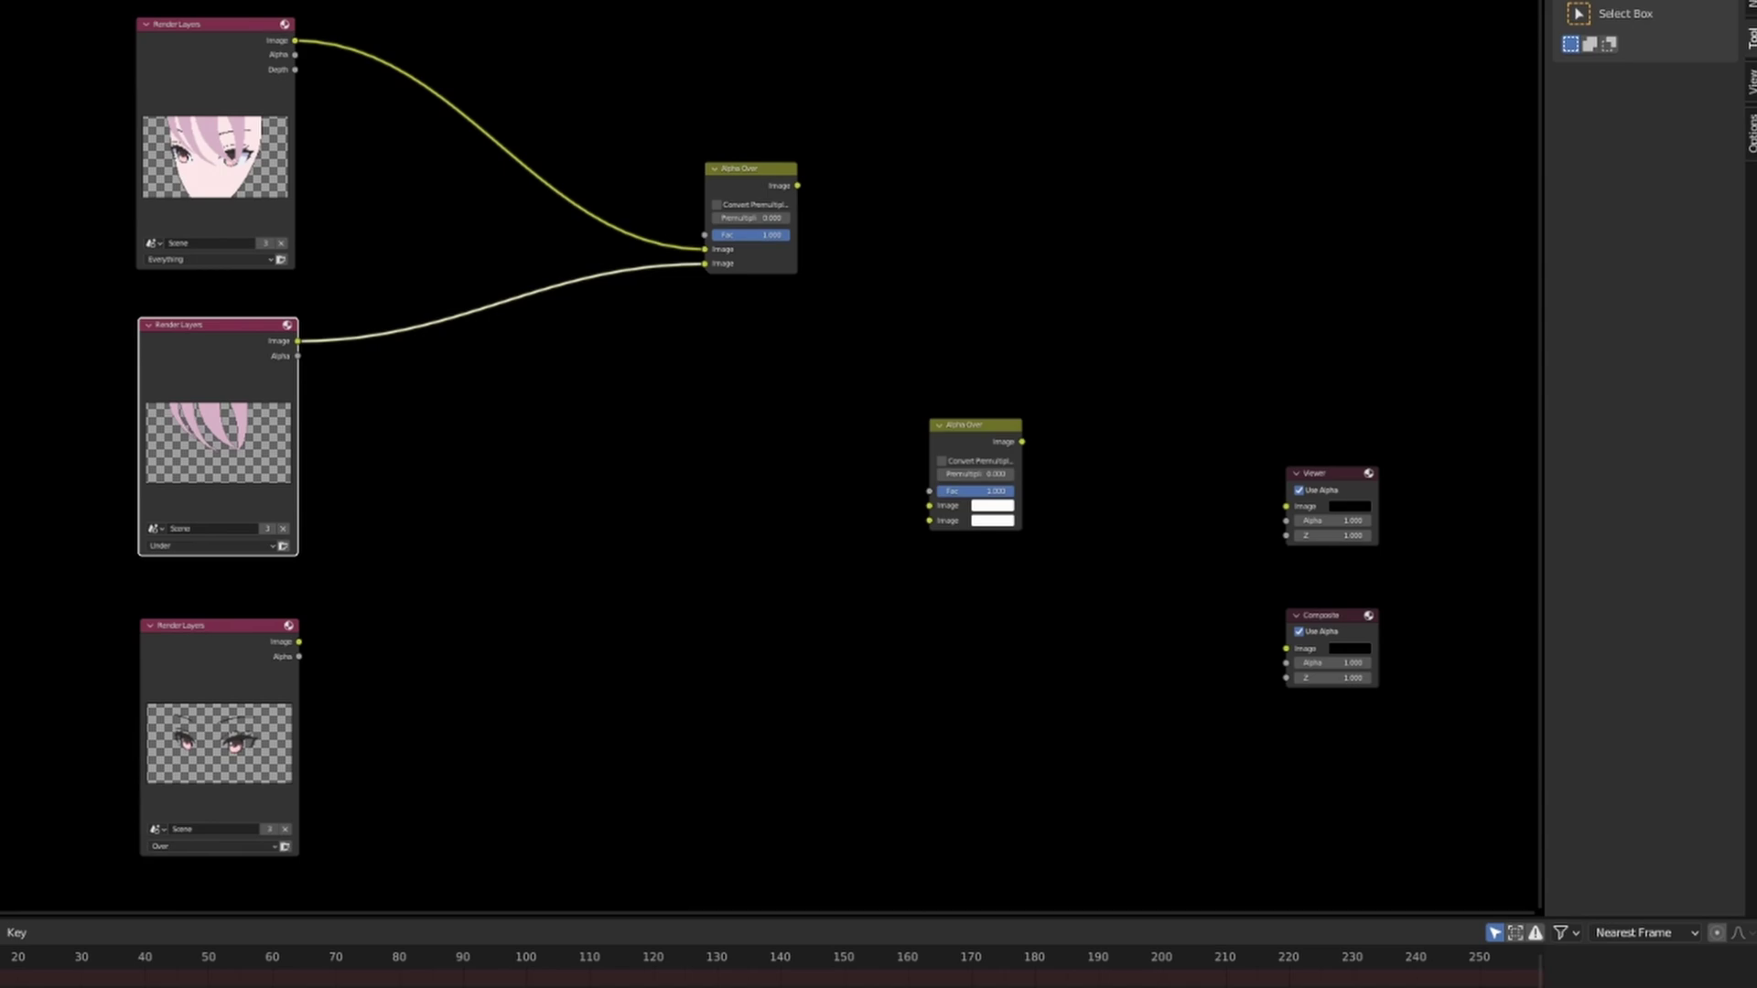
{"action": "key", "text": "alt+a"}
- Combine the first Alpha Over result with the Over image in the second Alpha Over, and link its output to Composite and Viewer
{"action": "left_click_drag", "start_coordinate": [797, 186], "coordinate": [931, 510]}
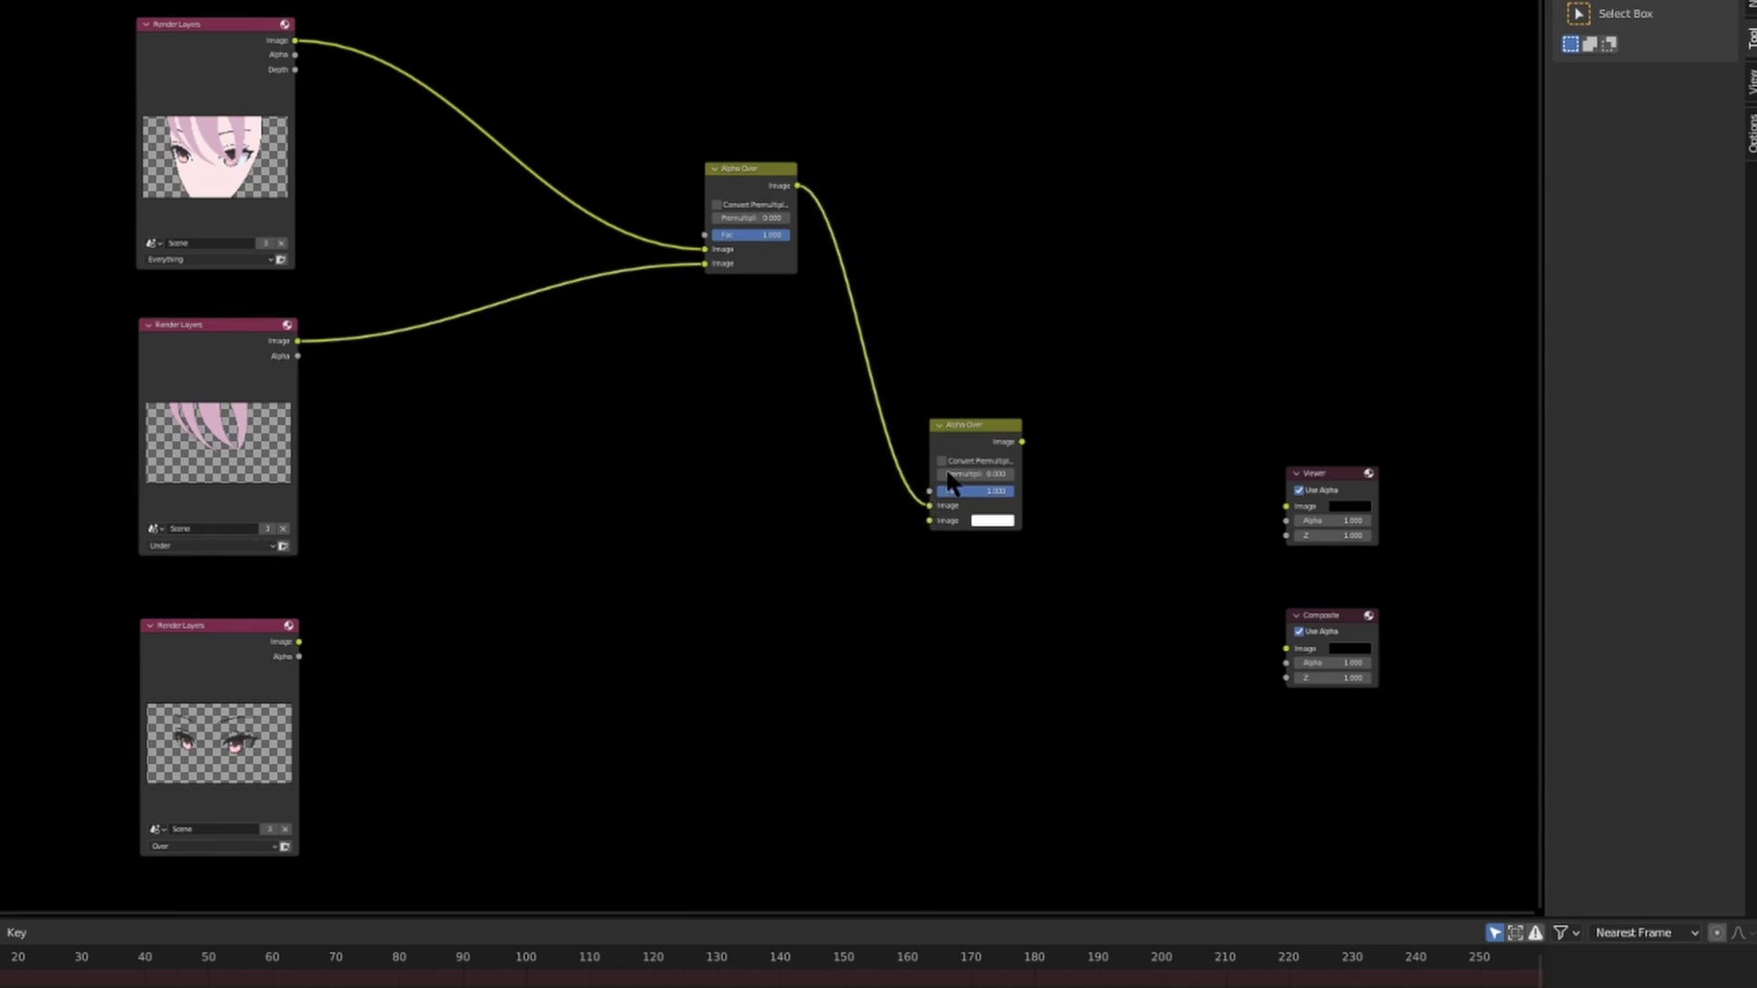
{"action": "left_click_drag", "start_coordinate": [981, 426], "coordinate": [998, 423]}
{"action": "left_click_drag", "start_coordinate": [300, 642], "coordinate": [947, 519]}
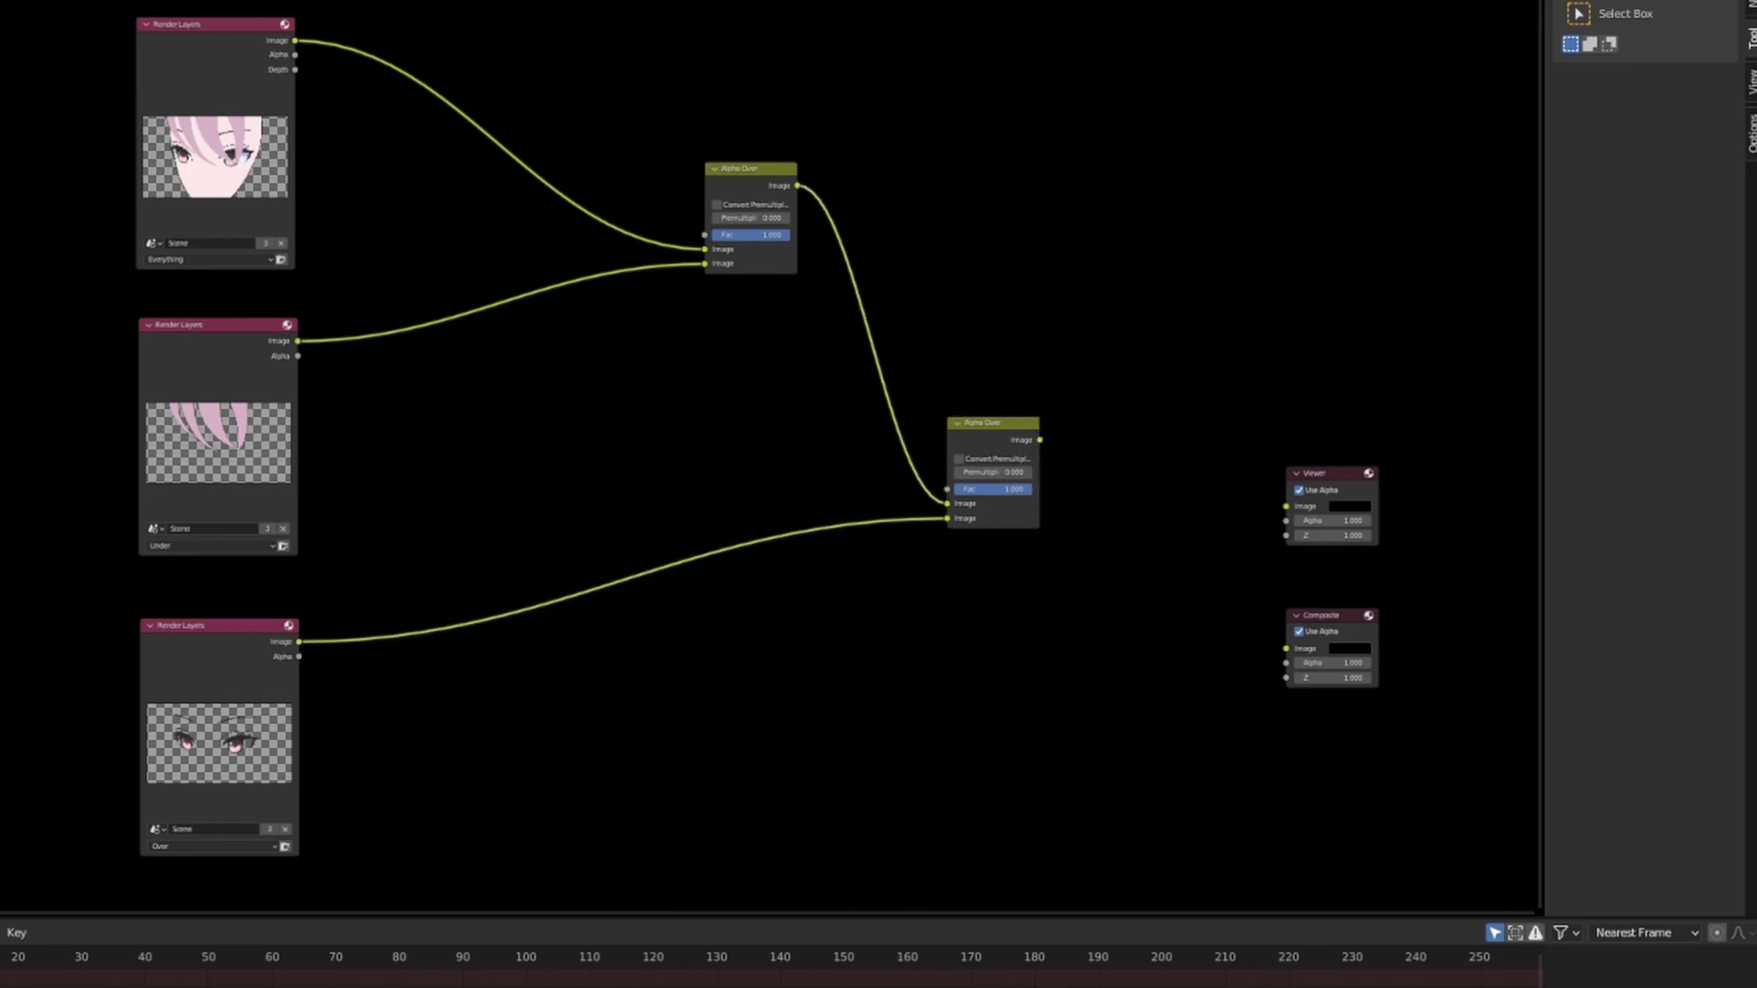
{"action": "left_click_drag", "start_coordinate": [1040, 440], "coordinate": [1286, 649]}
{"action": "left_click_drag", "start_coordinate": [1039, 440], "coordinate": [1287, 506]}
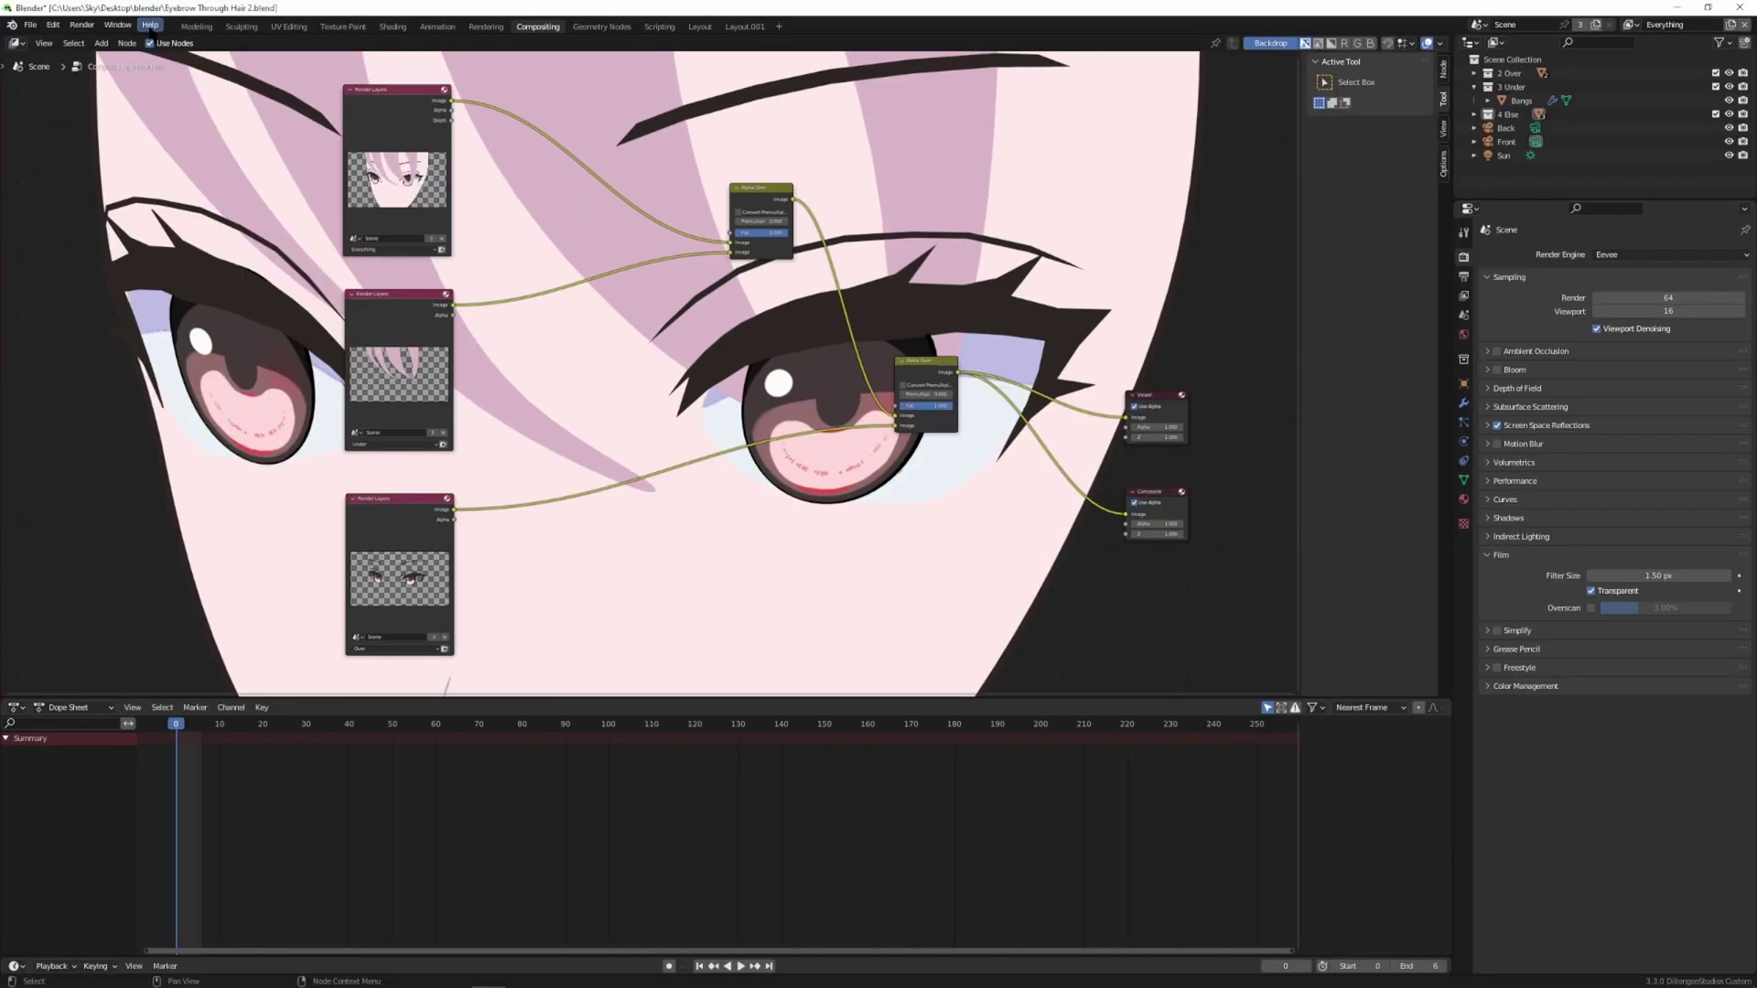
- Render the composited scene, view the whole result and close the render window
{"action": "left_click", "coordinate": [82, 25]}
{"action": "left_click", "coordinate": [131, 55]}
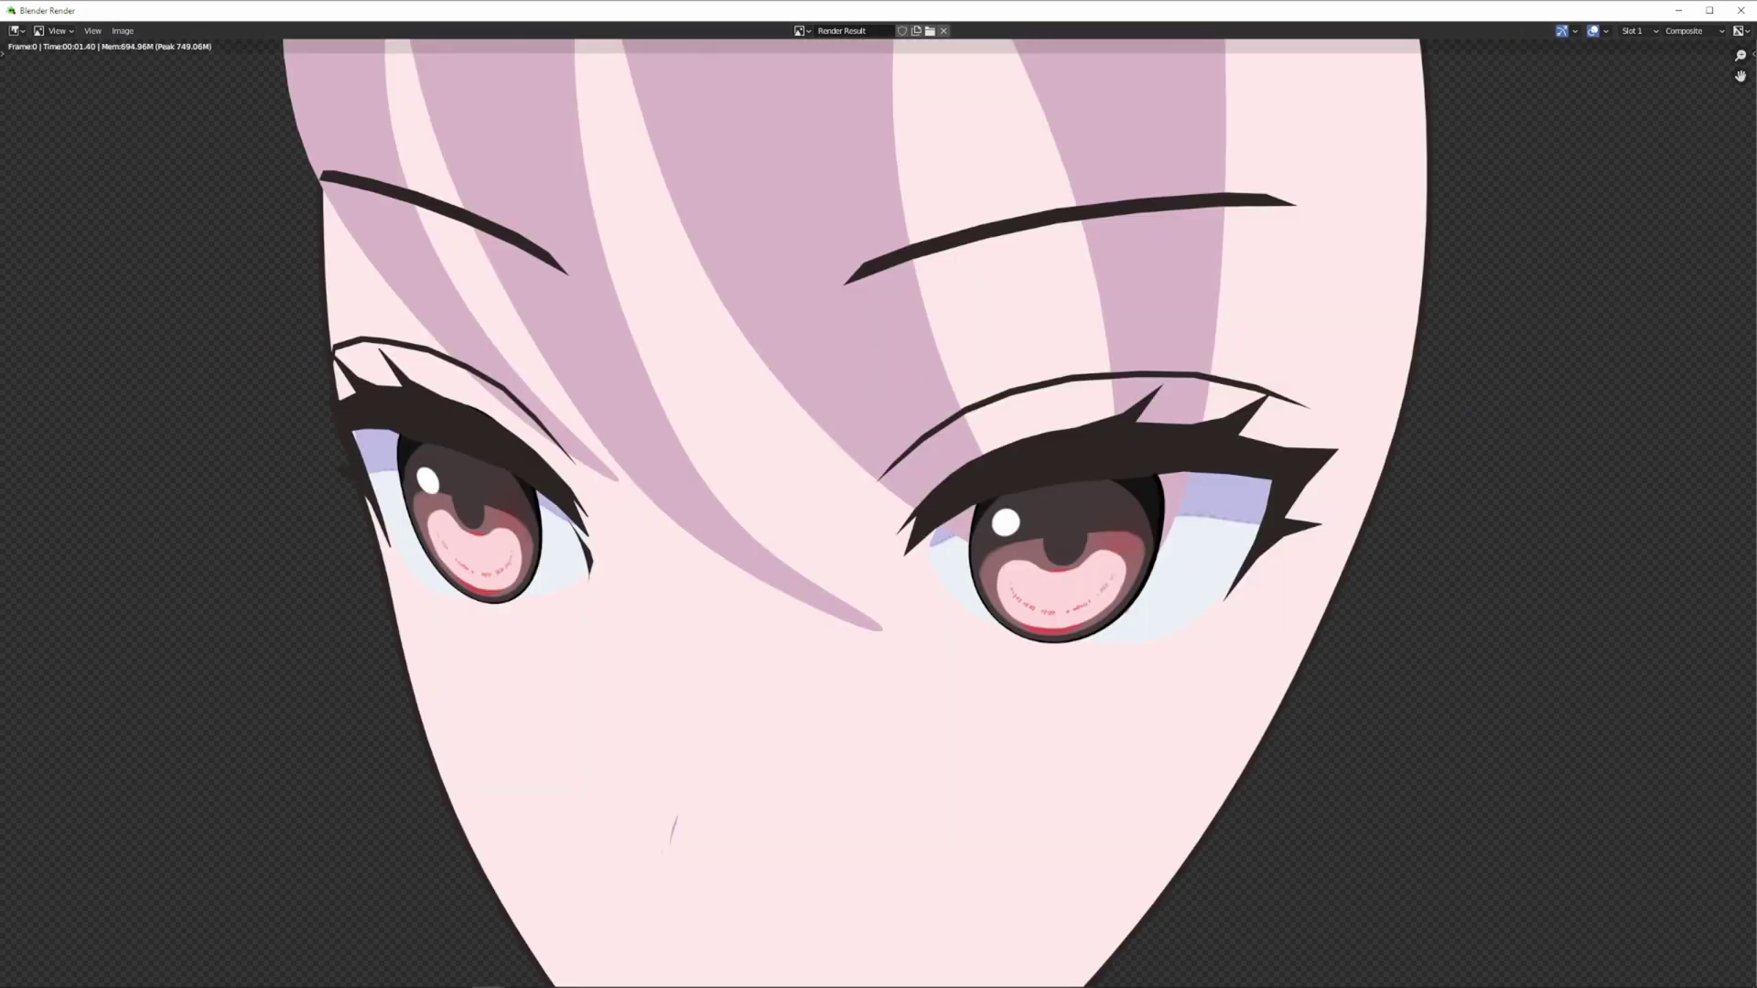
{"action": "key", "text": "Home"}
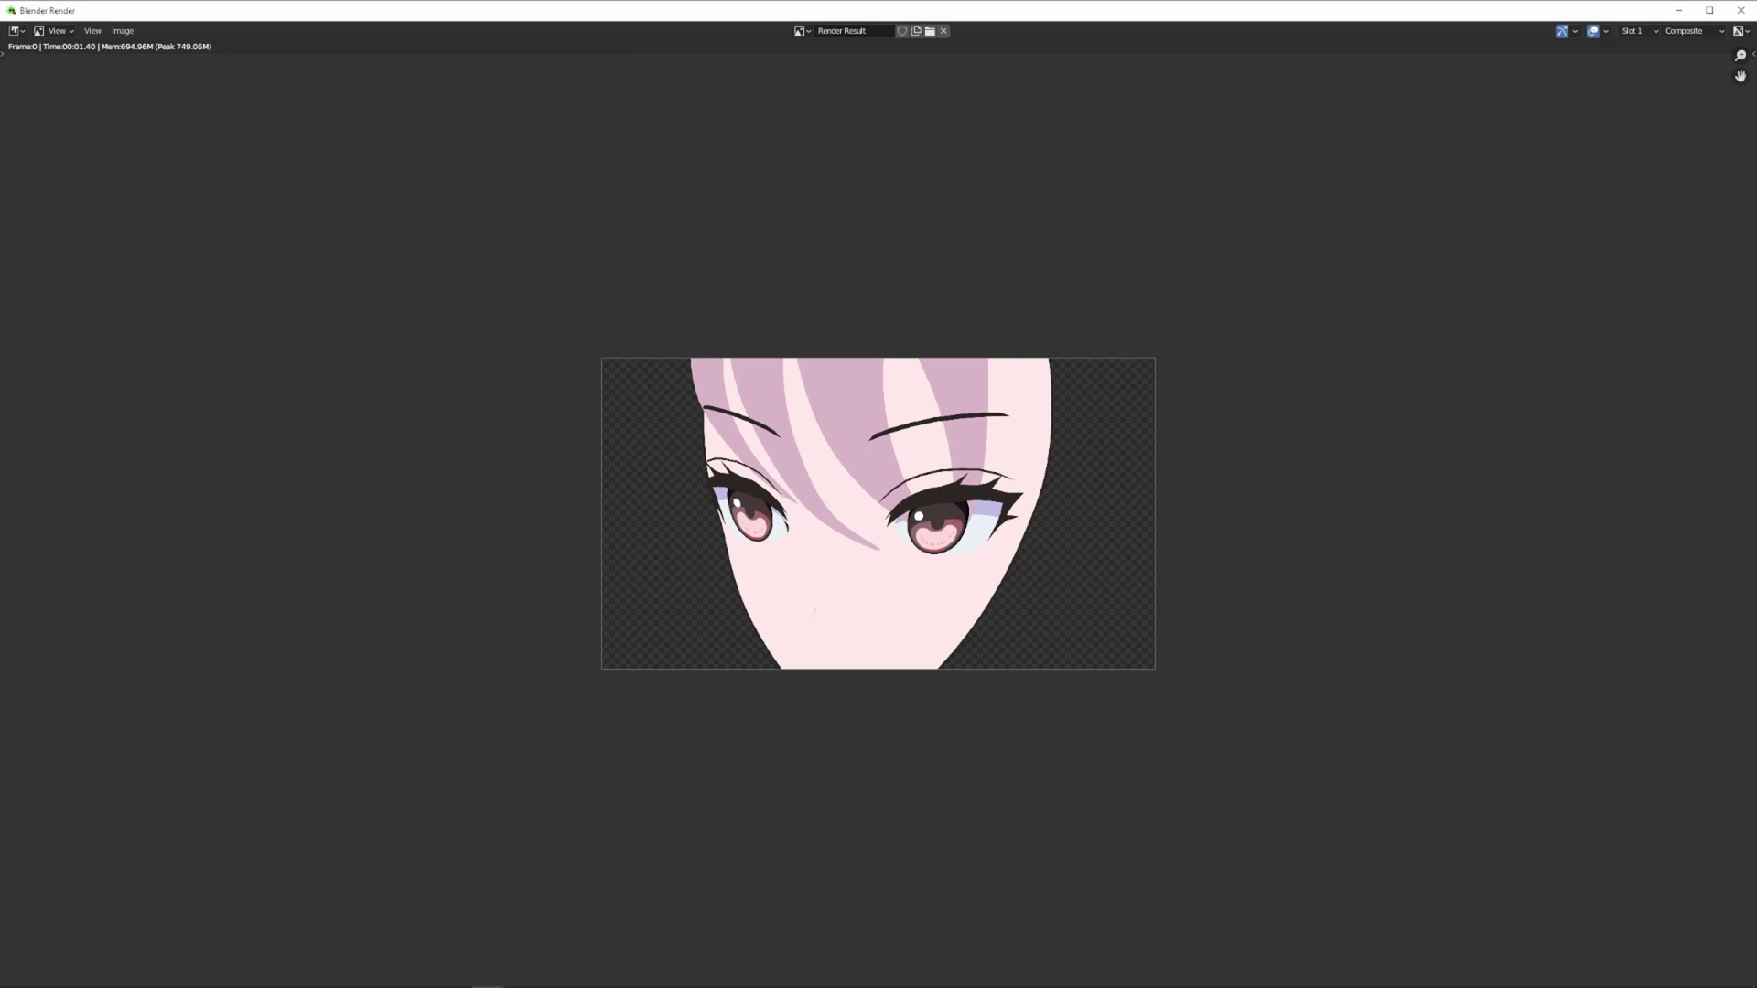
{"action": "left_click", "coordinate": [1740, 10]}
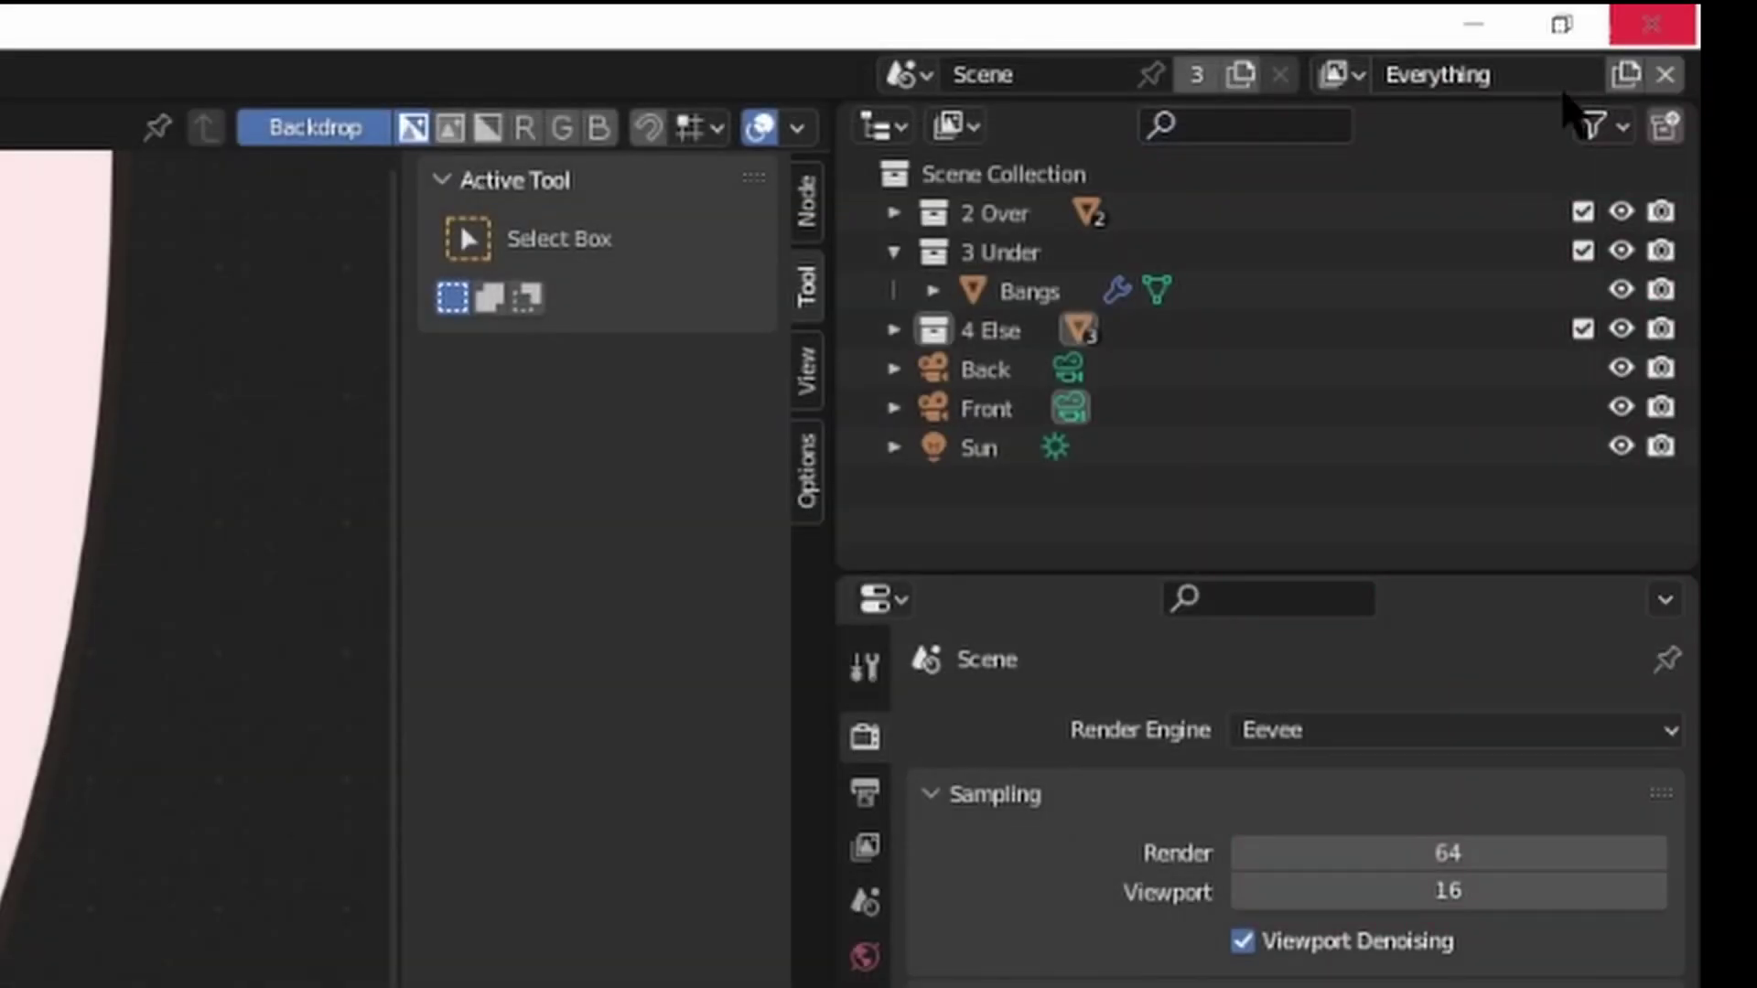
- Select the 2 Over, 3 Under and 4 Else collections in turn, and render the image from the Layout workspace
{"action": "left_click", "coordinate": [979, 220]}
{"action": "left_click", "coordinate": [1007, 257]}
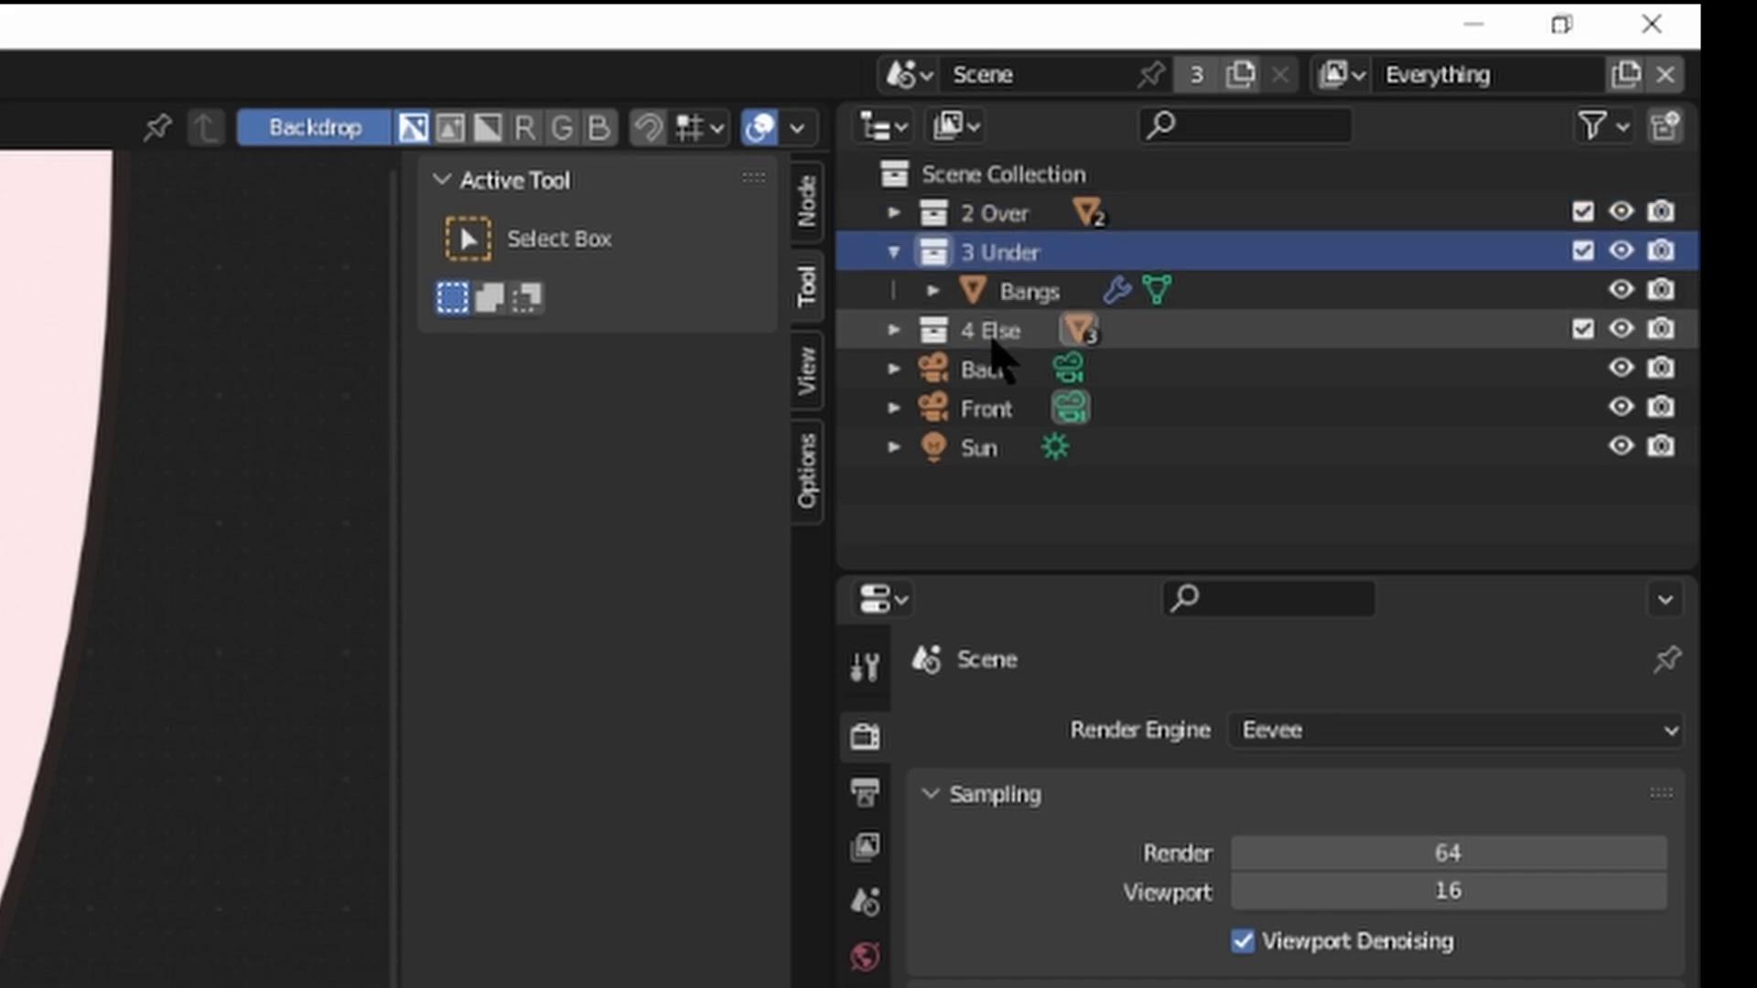
{"action": "left_click", "coordinate": [993, 334]}
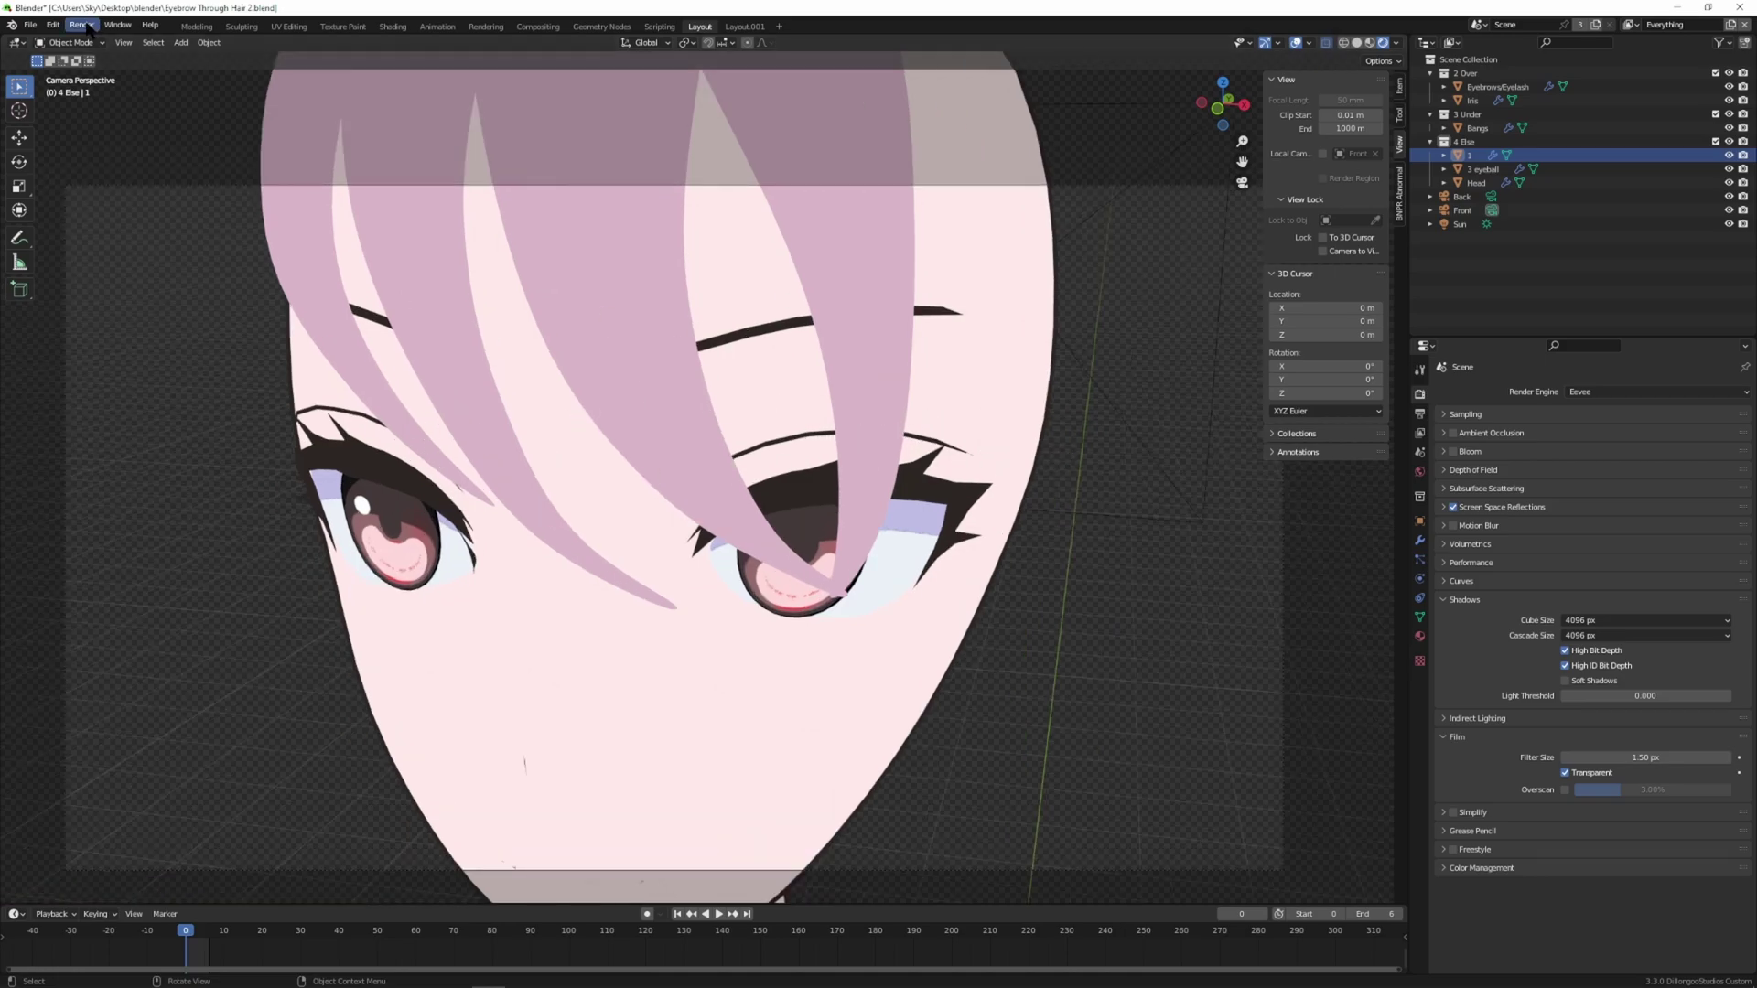
{"action": "left_click", "coordinate": [81, 25]}
{"action": "left_click", "coordinate": [105, 41]}
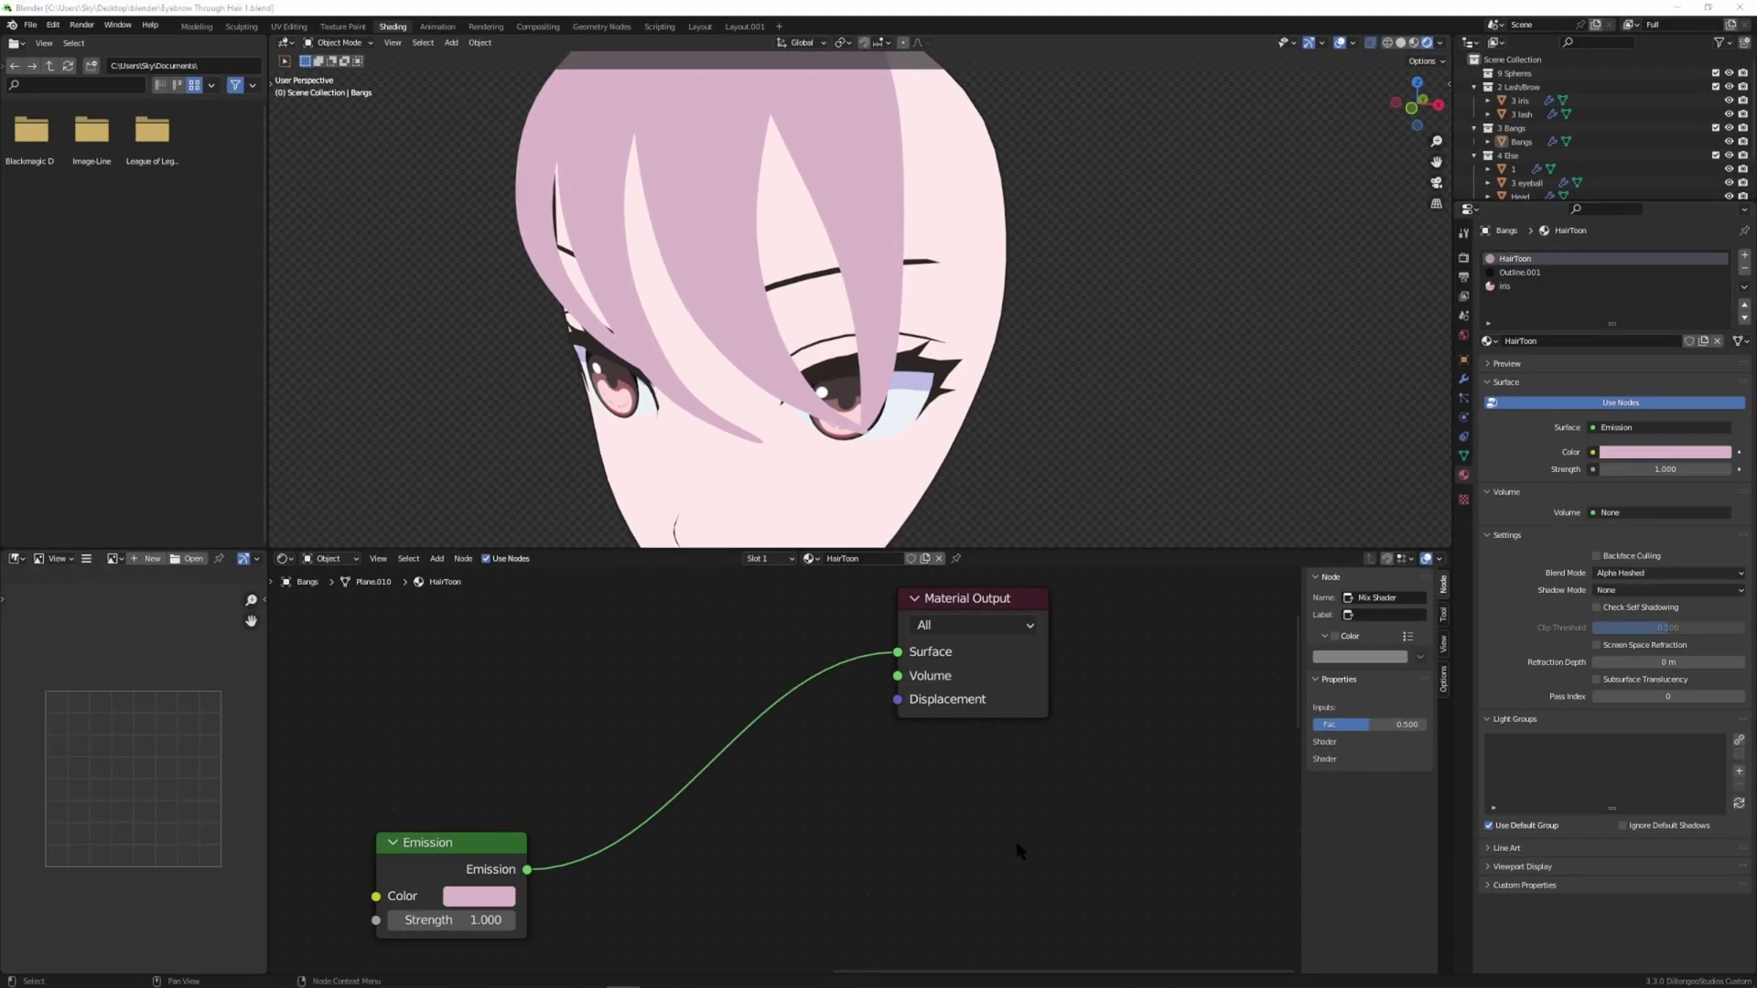
- Reposition the Emission node in the HairToon material and add a Transparent BSDF node below it
{"action": "left_click", "coordinate": [1016, 842]}
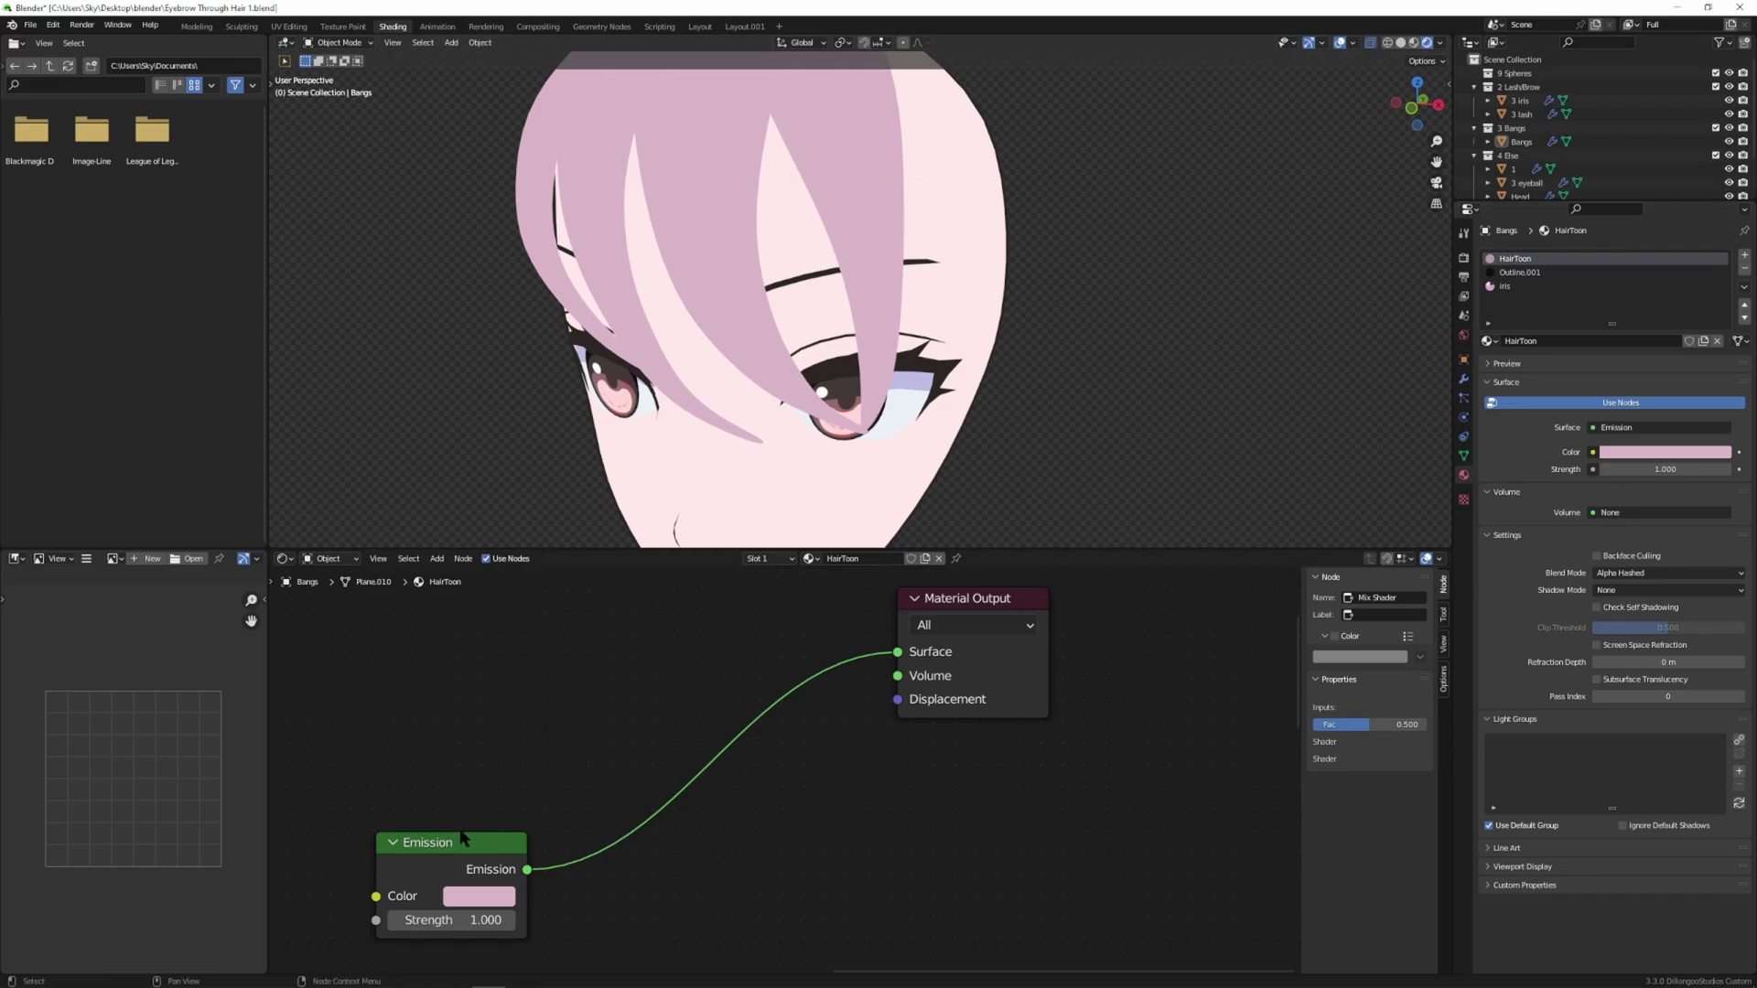
{"action": "mouse_move", "coordinate": [510, 843]}
{"action": "left_mouse_down"}
{"action": "mouse_move", "coordinate": [537, 847]}
{"action": "mouse_move", "coordinate": [517, 849]}
{"action": "left_mouse_up"}
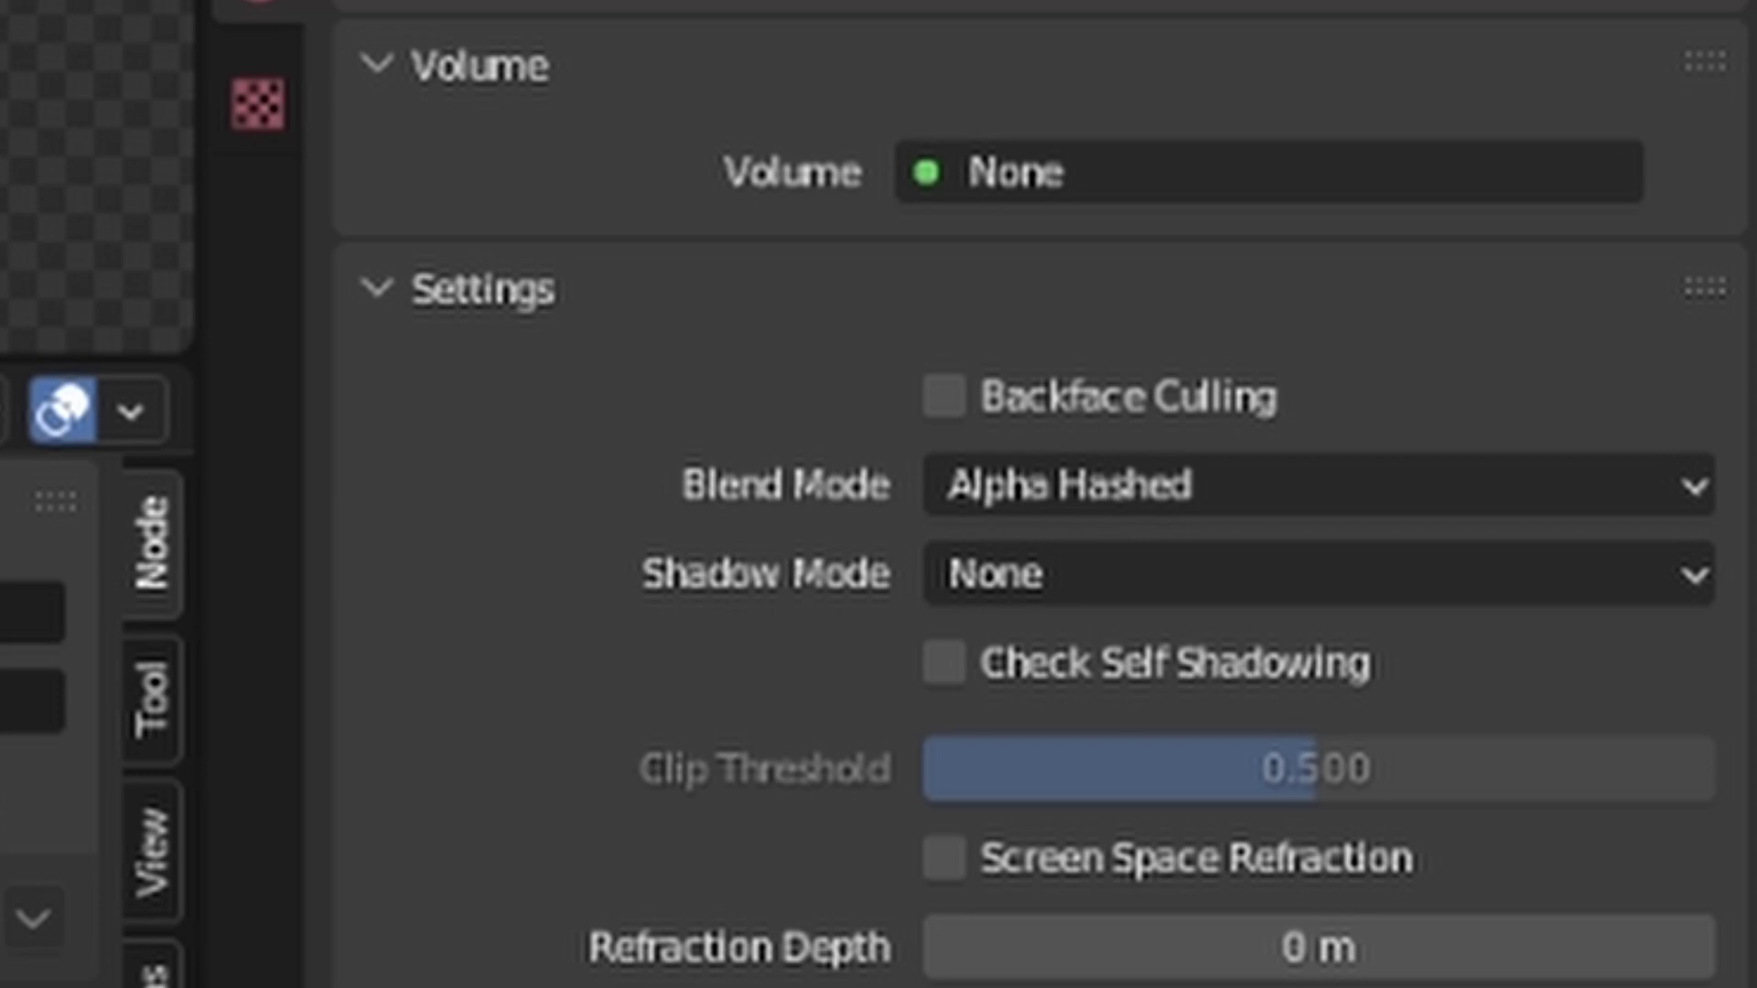
{"action": "left_click_drag", "start_coordinate": [536, 806], "coordinate": [478, 760]}
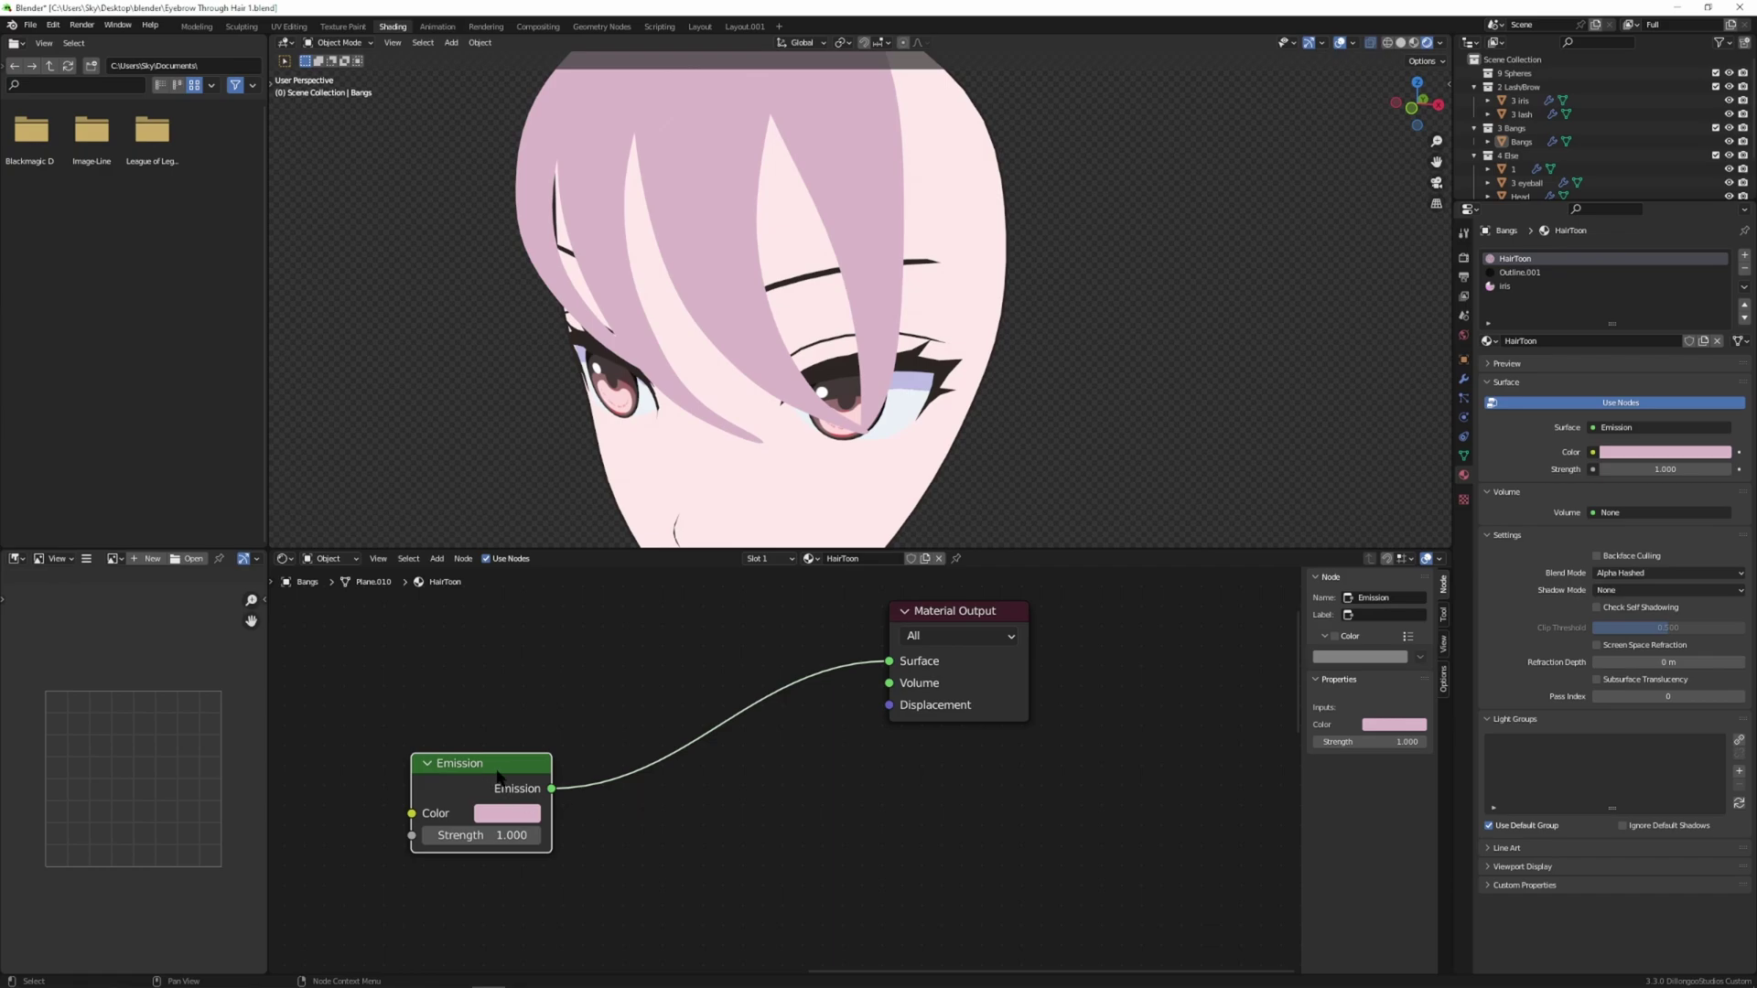
{"action": "scroll", "coordinate": [741, 790], "scroll_direction": "down", "scroll_amount": 1}
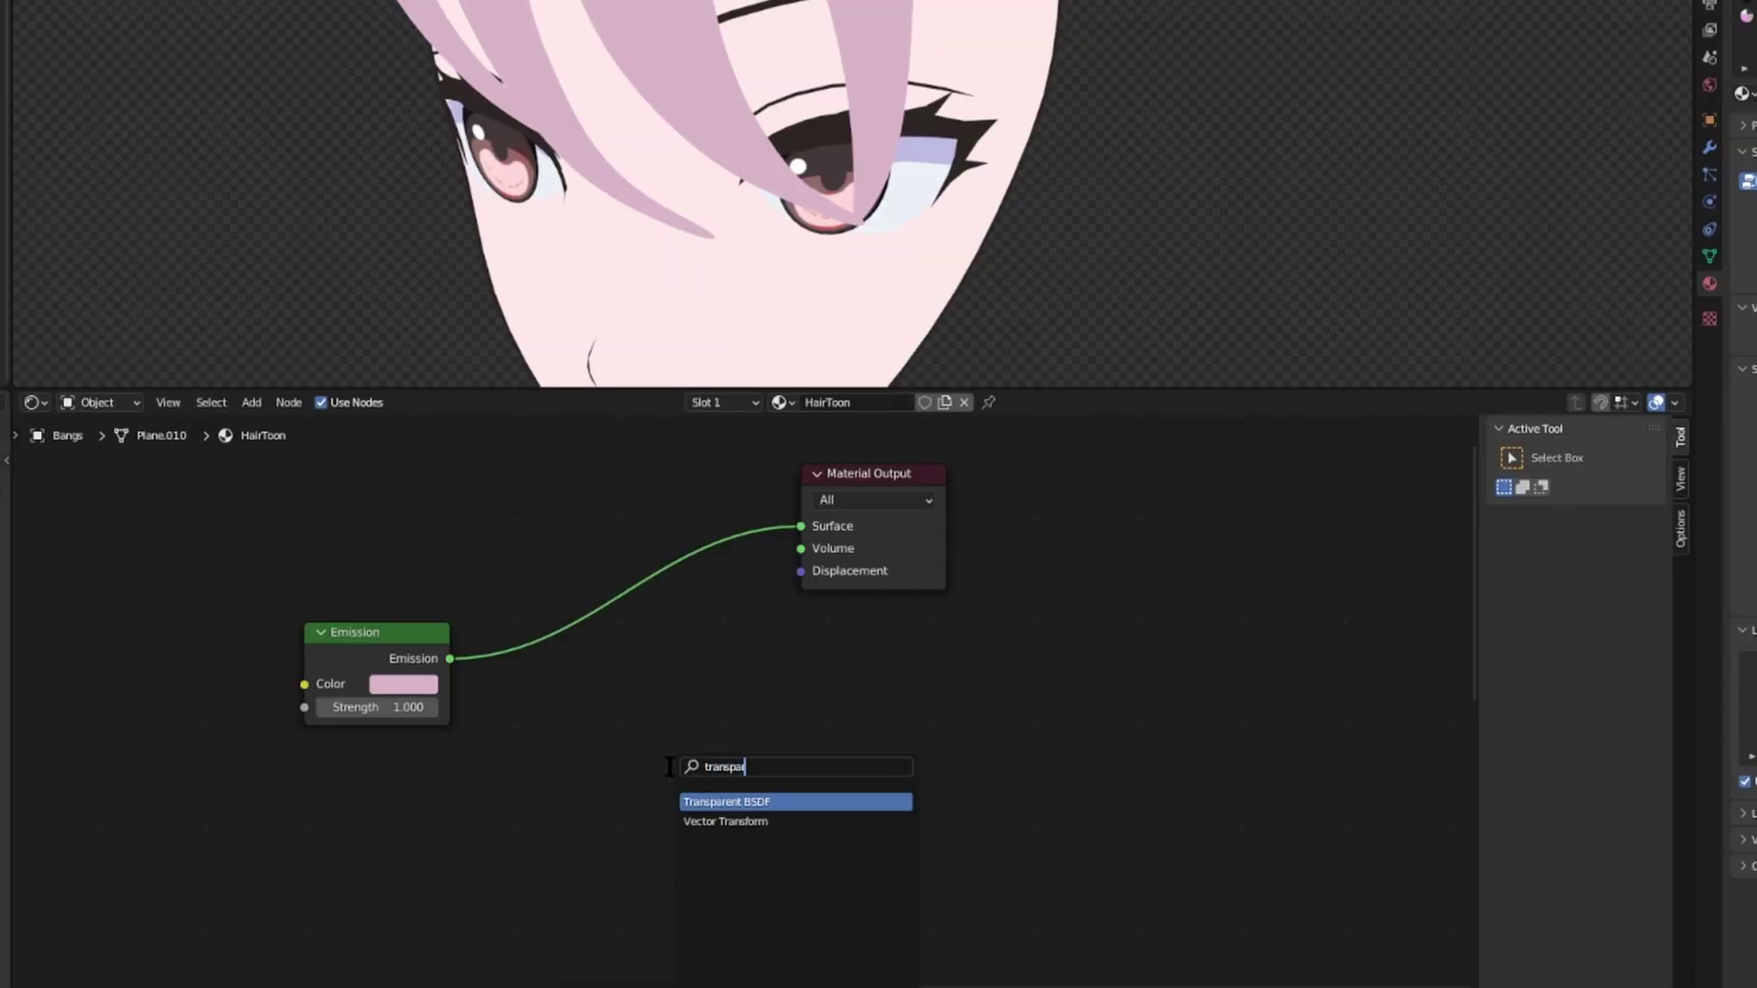
{"action": "left_click", "coordinate": [712, 802]}
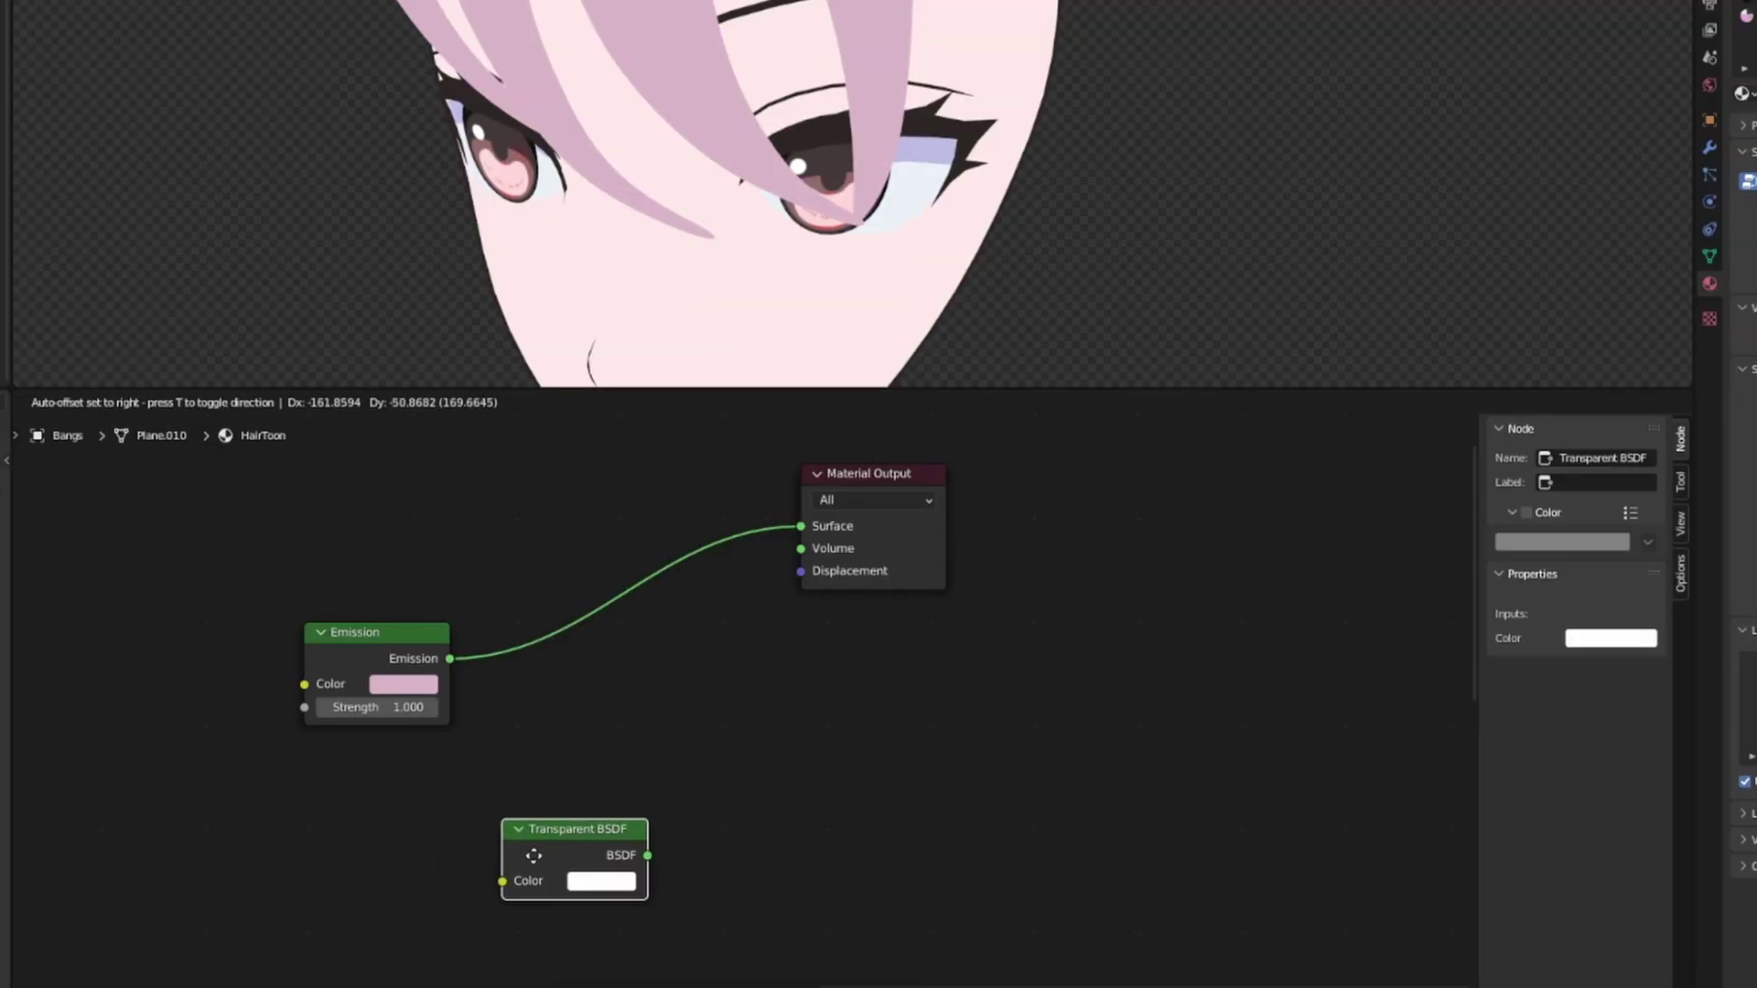
{"action": "left_click", "coordinate": [457, 879]}
- Insert a Mix Shader node on the link between the Emission node and the Material Output
{"action": "key", "text": "shift+a"}
{"action": "left_click", "coordinate": [682, 737]}
{"action": "type", "text": "mixsh"}
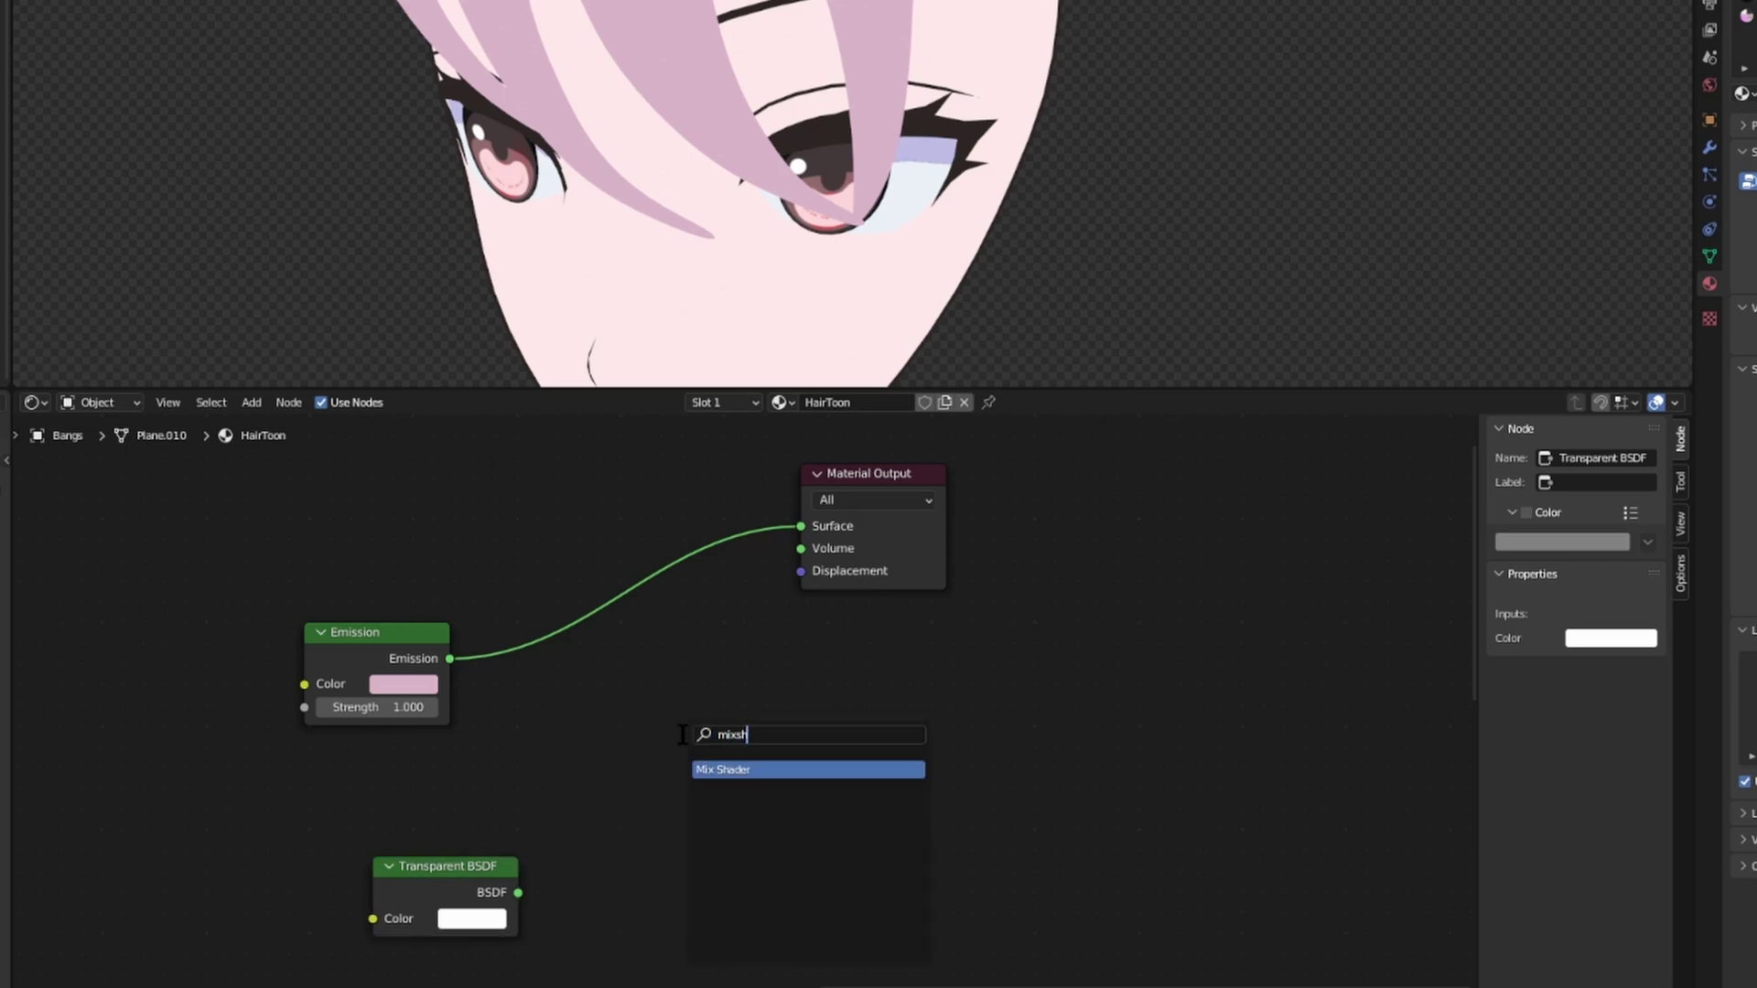
{"action": "left_click", "coordinate": [761, 770]}
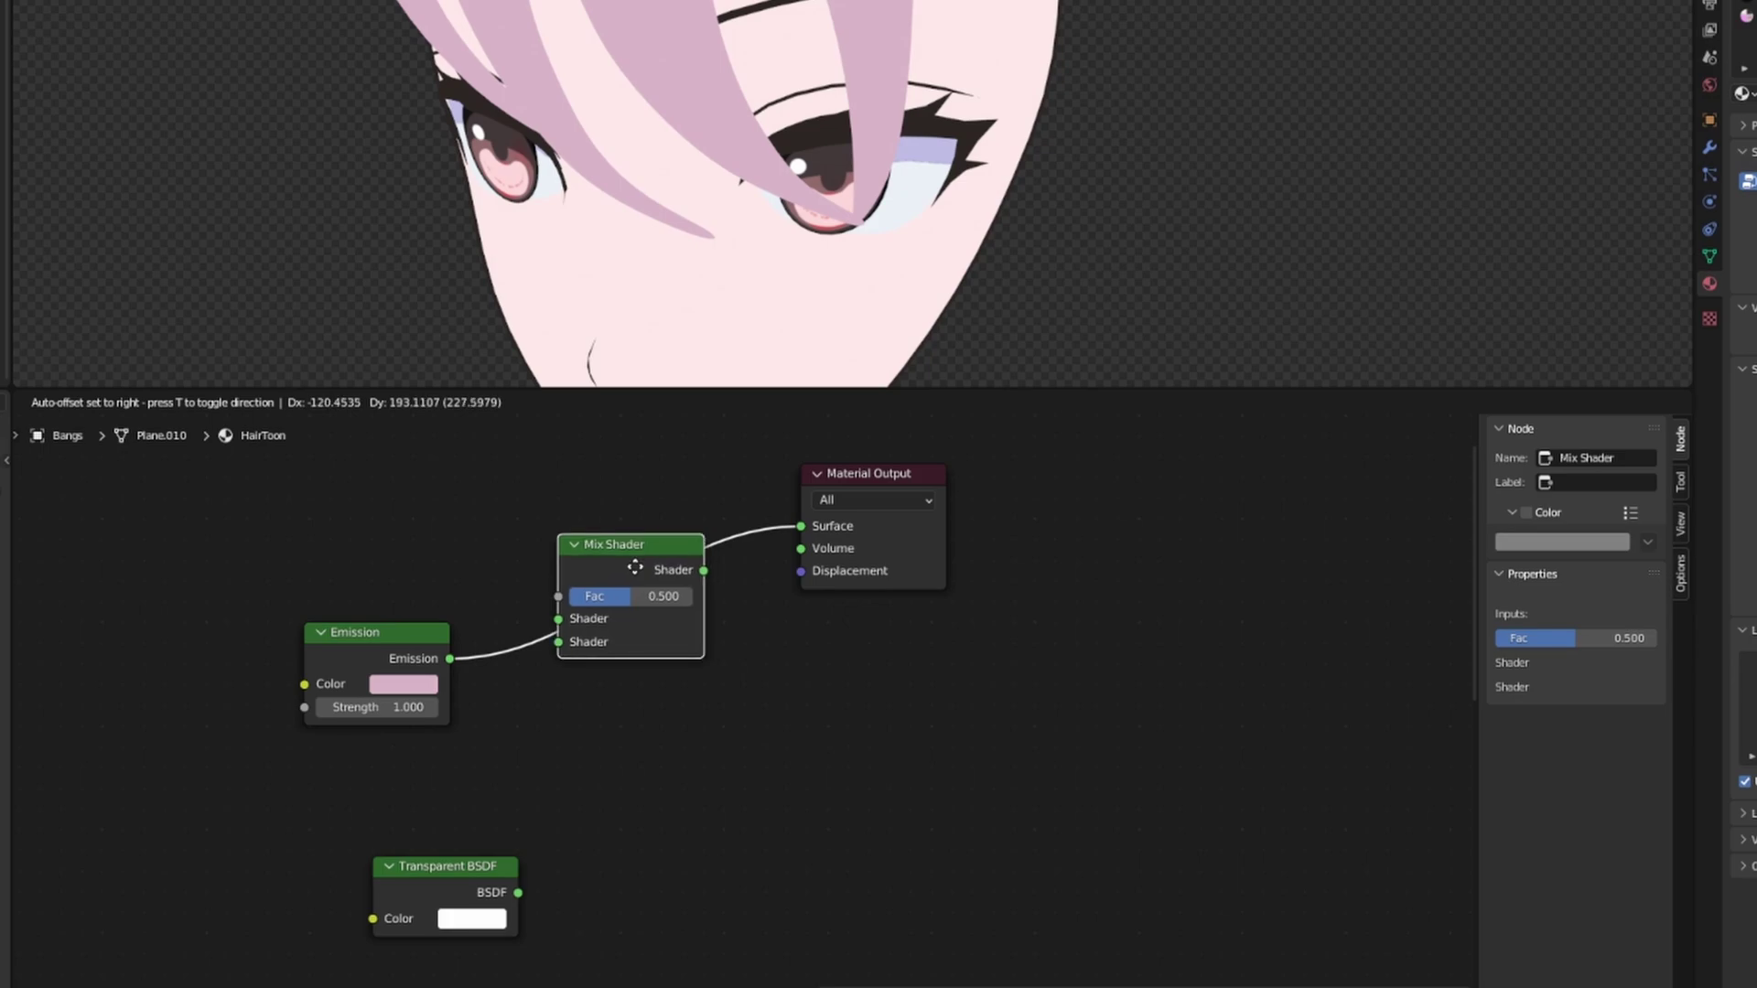
{"action": "left_click", "coordinate": [634, 568]}
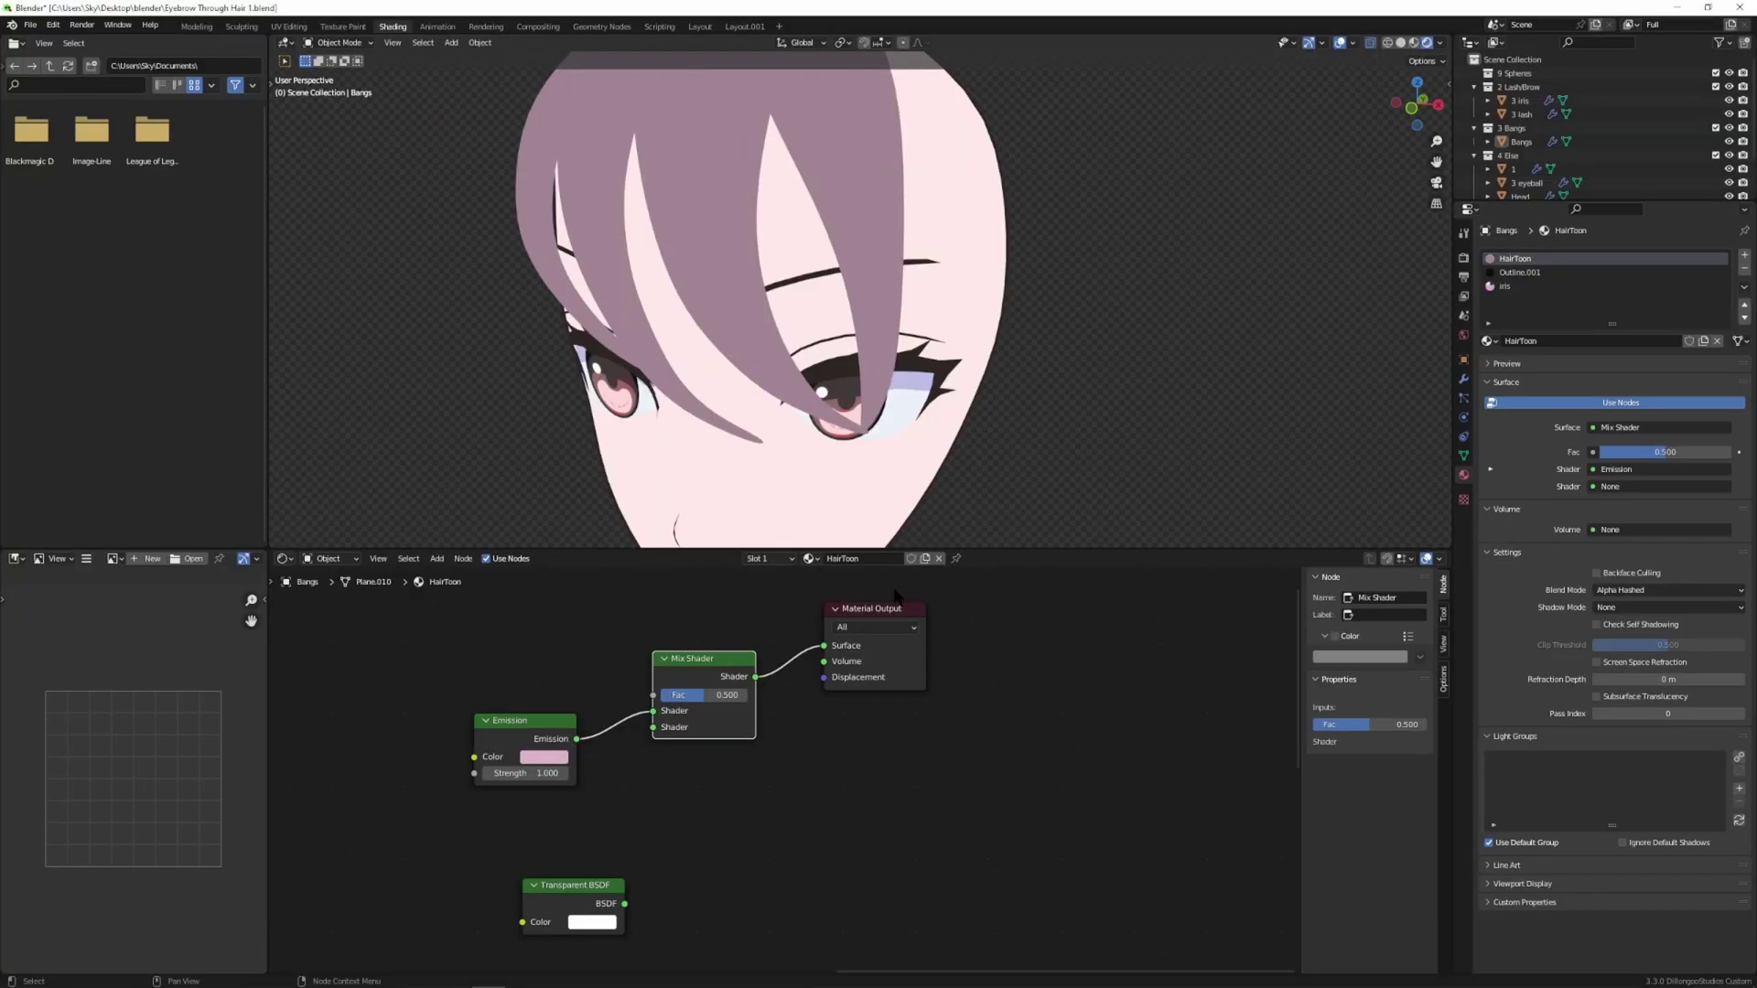
- Connect the Transparent BSDF to the Mix Shader's second shader input and move the node under Emission
{"action": "left_click", "coordinate": [624, 913]}
{"action": "left_click_drag", "start_coordinate": [626, 912], "coordinate": [653, 726]}
{"action": "left_click_drag", "start_coordinate": [585, 886], "coordinate": [526, 880]}
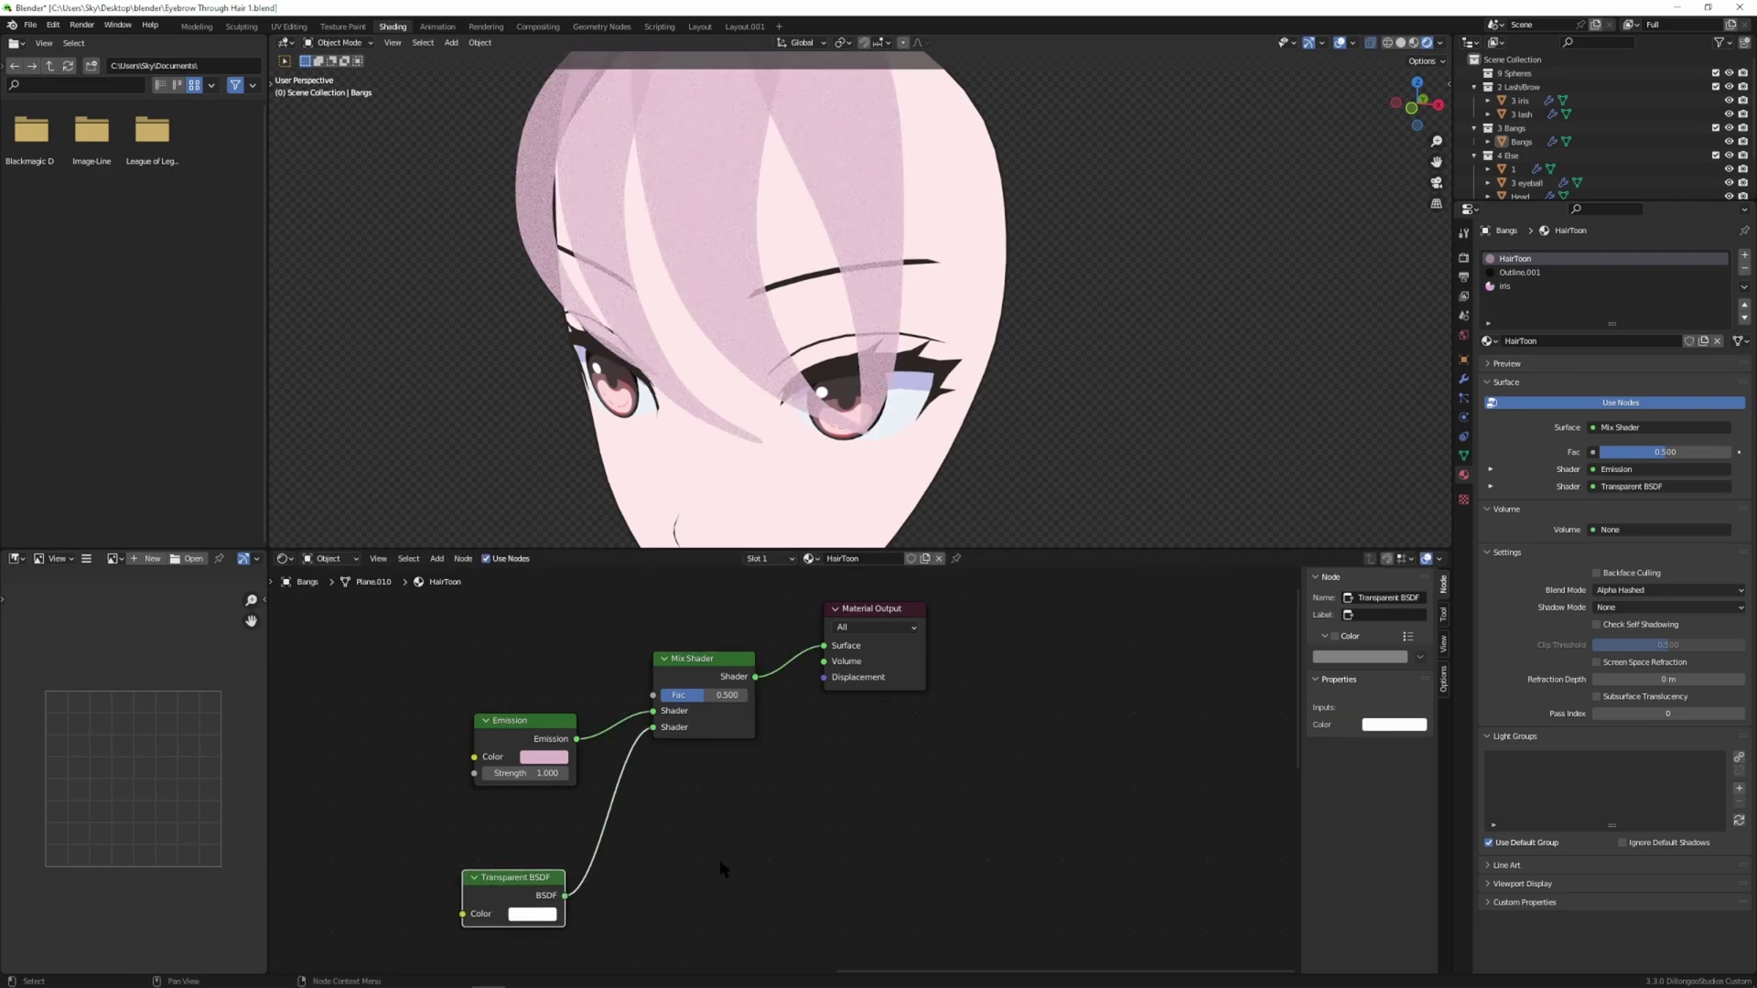
- Select the Bangs mesh and go through the Texture Coordinate, Mapping, Separate XYZ and ColorRamp nodes of its HairToon material
{"action": "left_click", "coordinate": [815, 277]}
{"action": "left_click", "coordinate": [829, 316]}
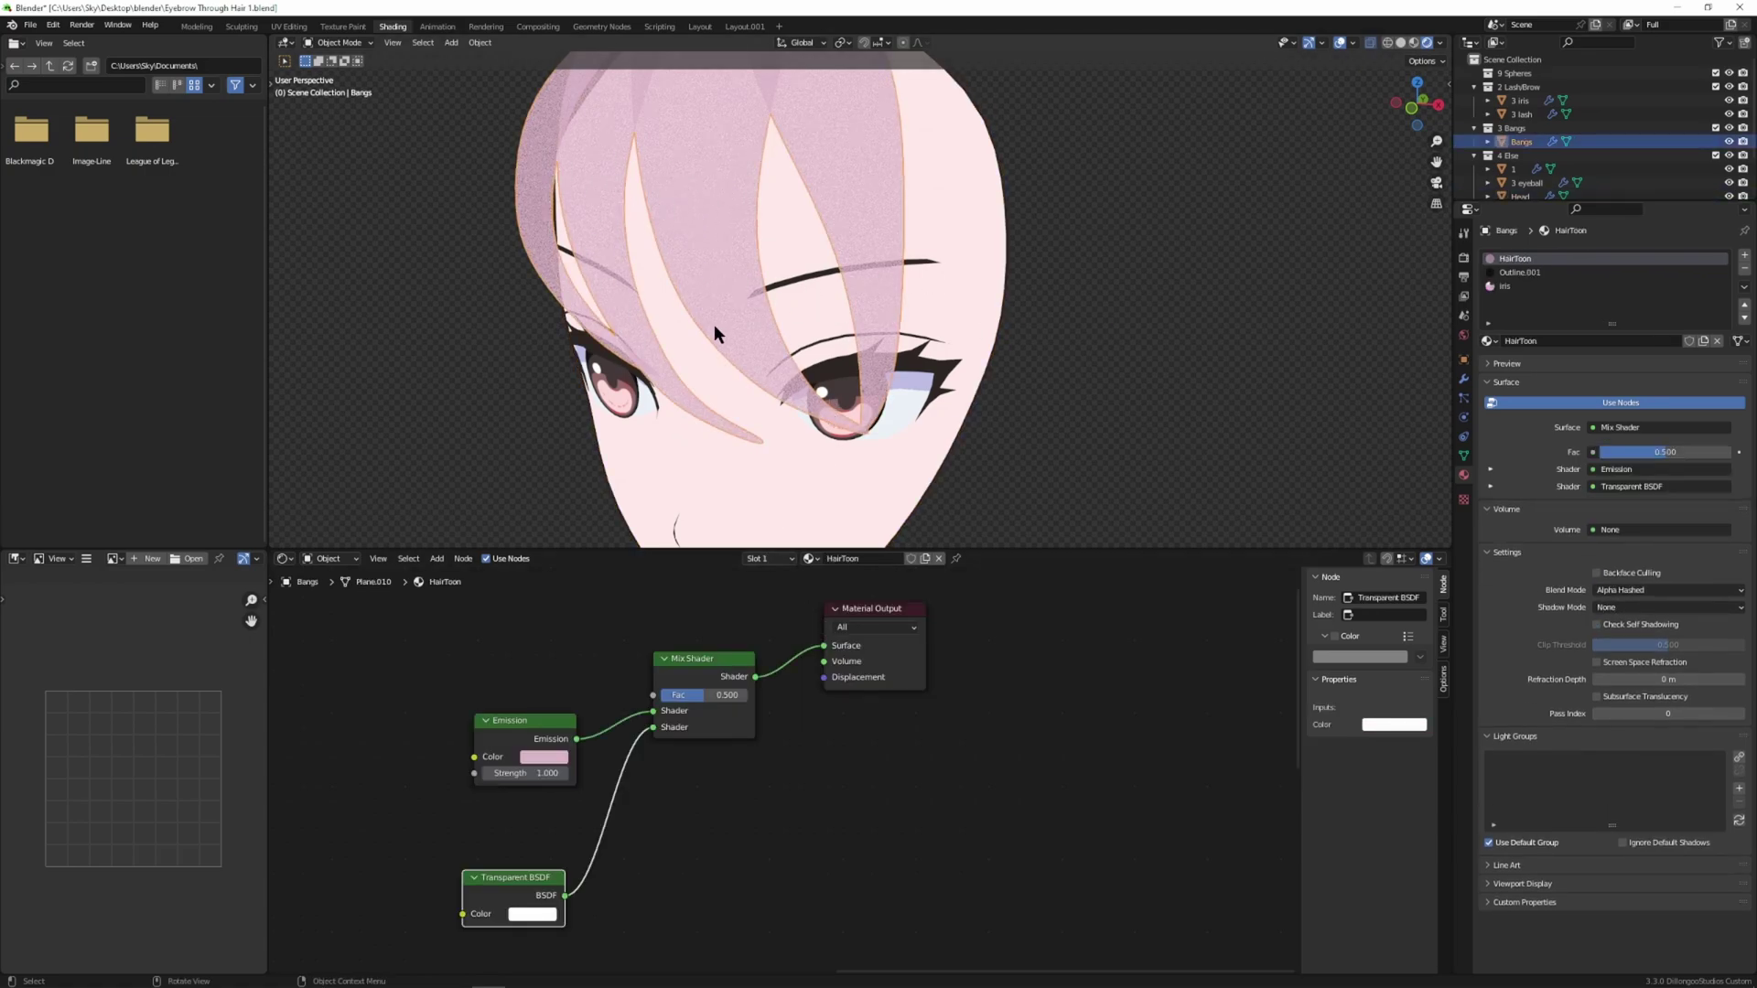
{"action": "scroll", "coordinate": [805, 761], "scroll_direction": "down", "scroll_amount": 2}
{"action": "middle_click_drag", "start_coordinate": [754, 754], "coordinate": [1018, 727]}
{"action": "middle_click_drag", "start_coordinate": [673, 784], "coordinate": [828, 847]}
{"action": "scroll", "coordinate": [803, 793], "scroll_direction": "up", "scroll_amount": 3}
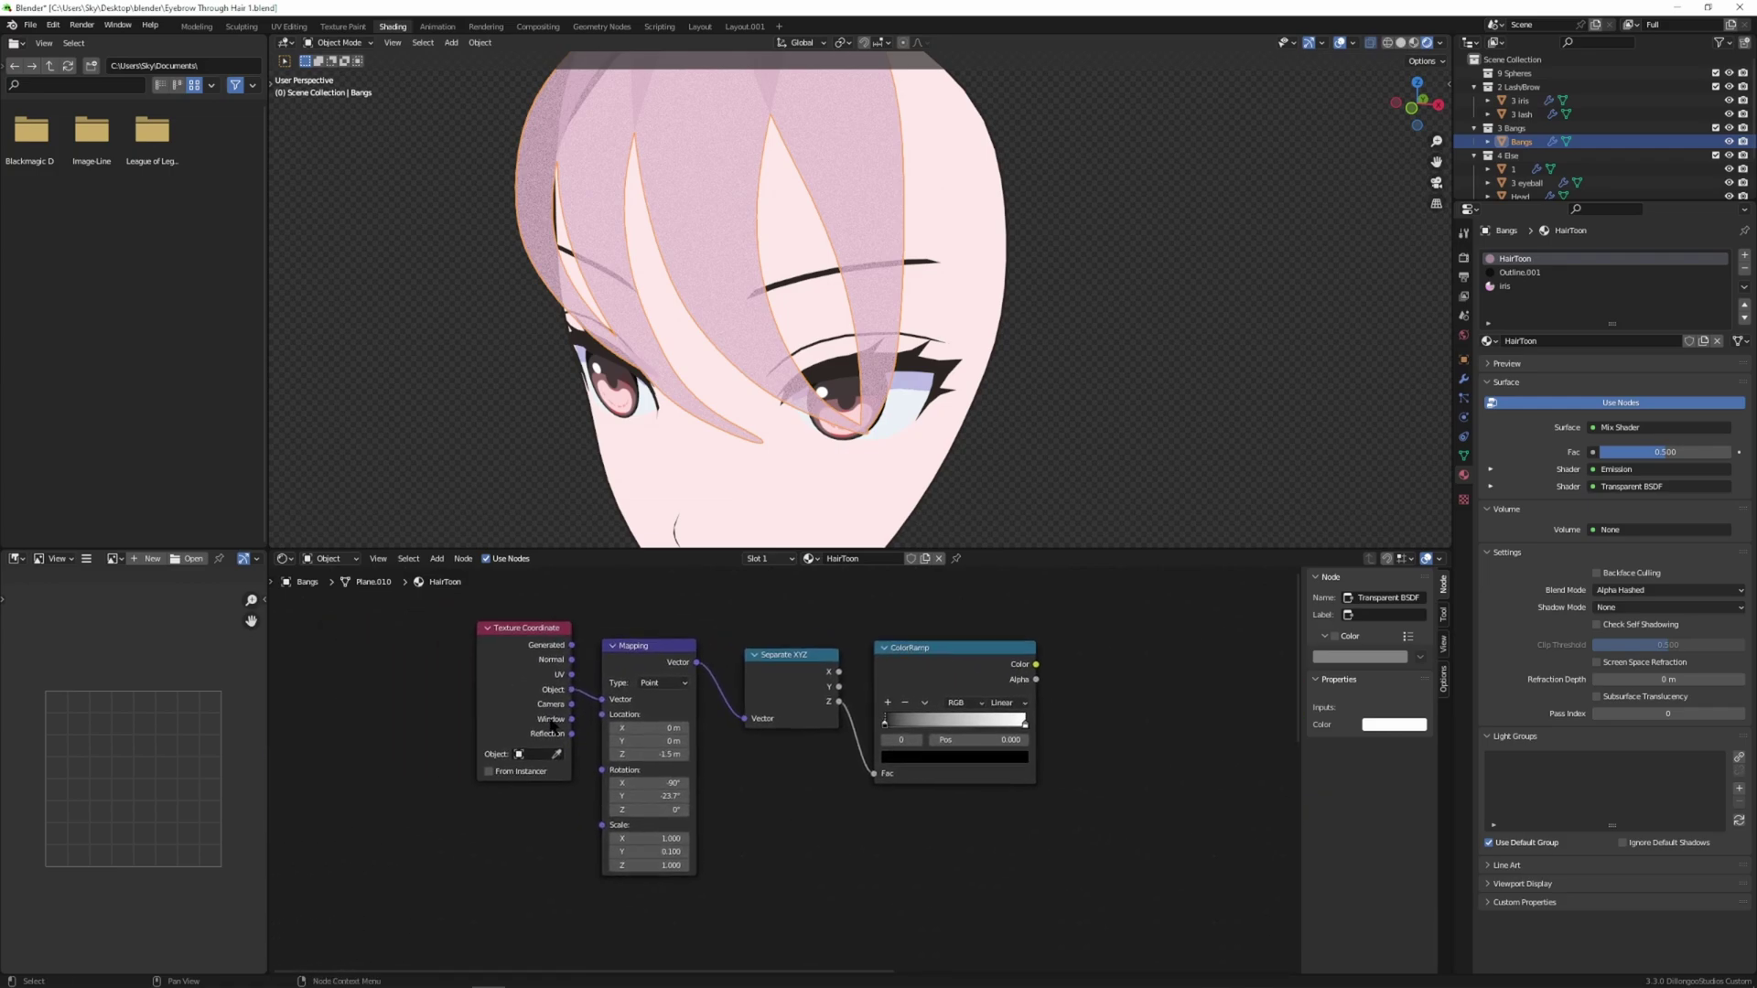
{"action": "left_click", "coordinate": [553, 728]}
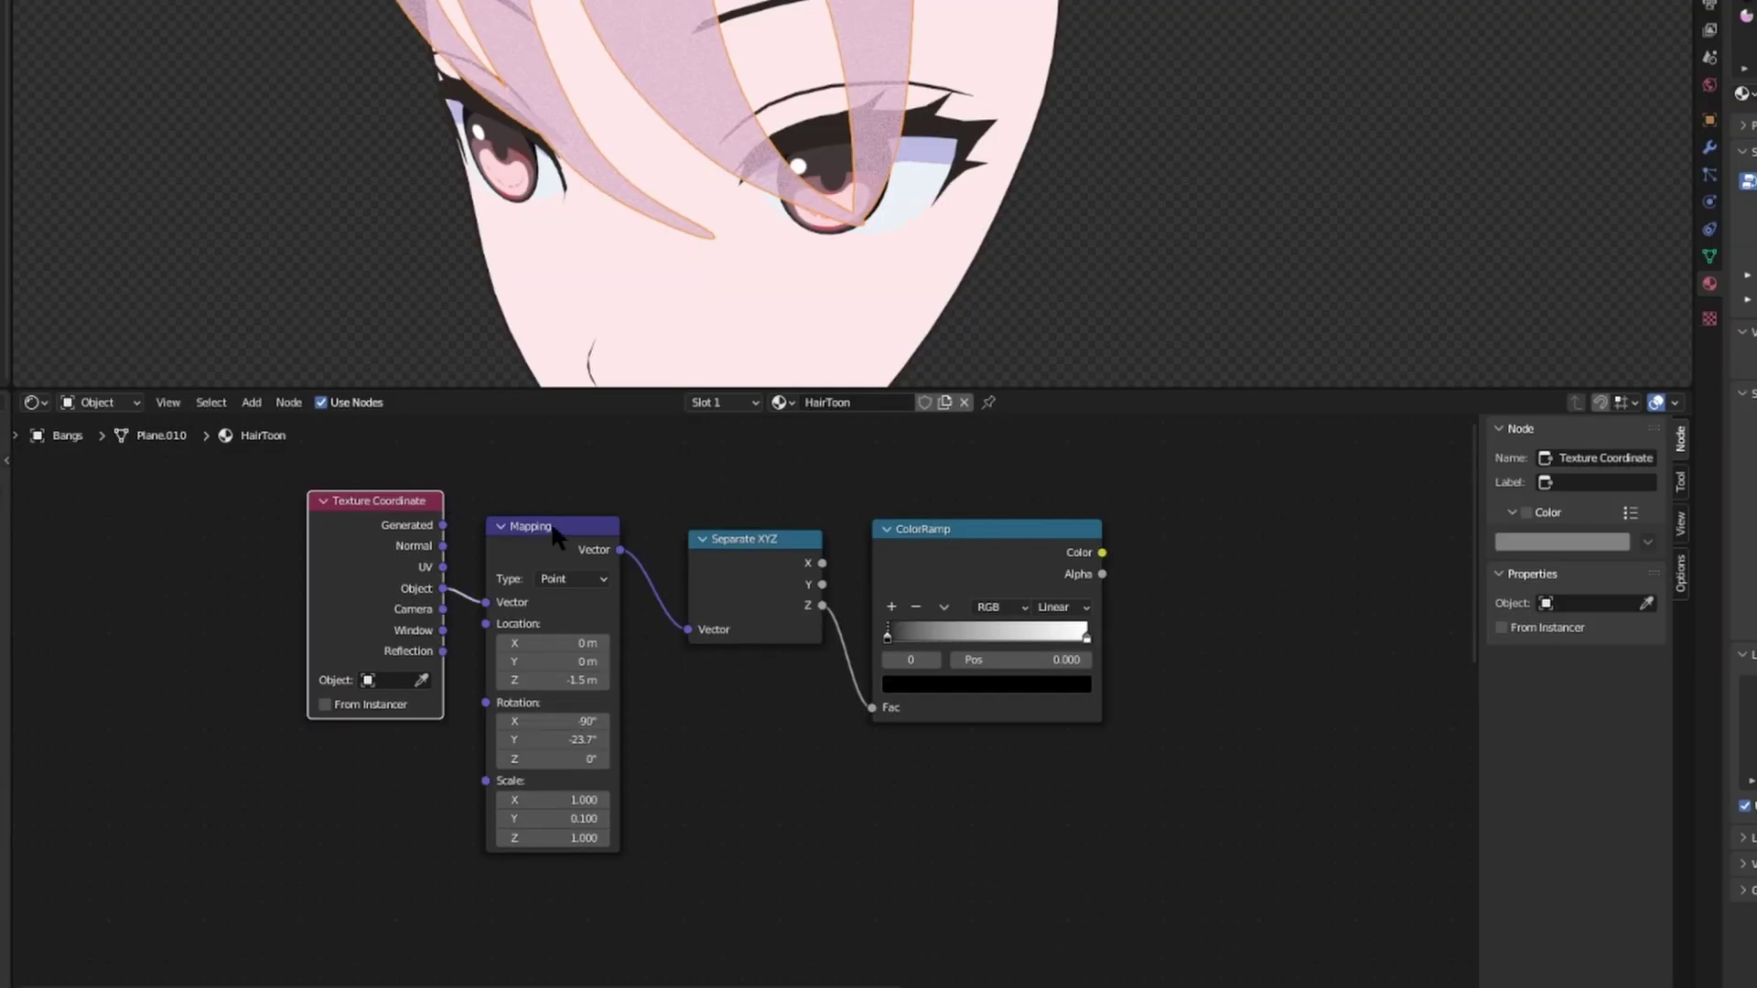
{"action": "left_click", "coordinate": [555, 535]}
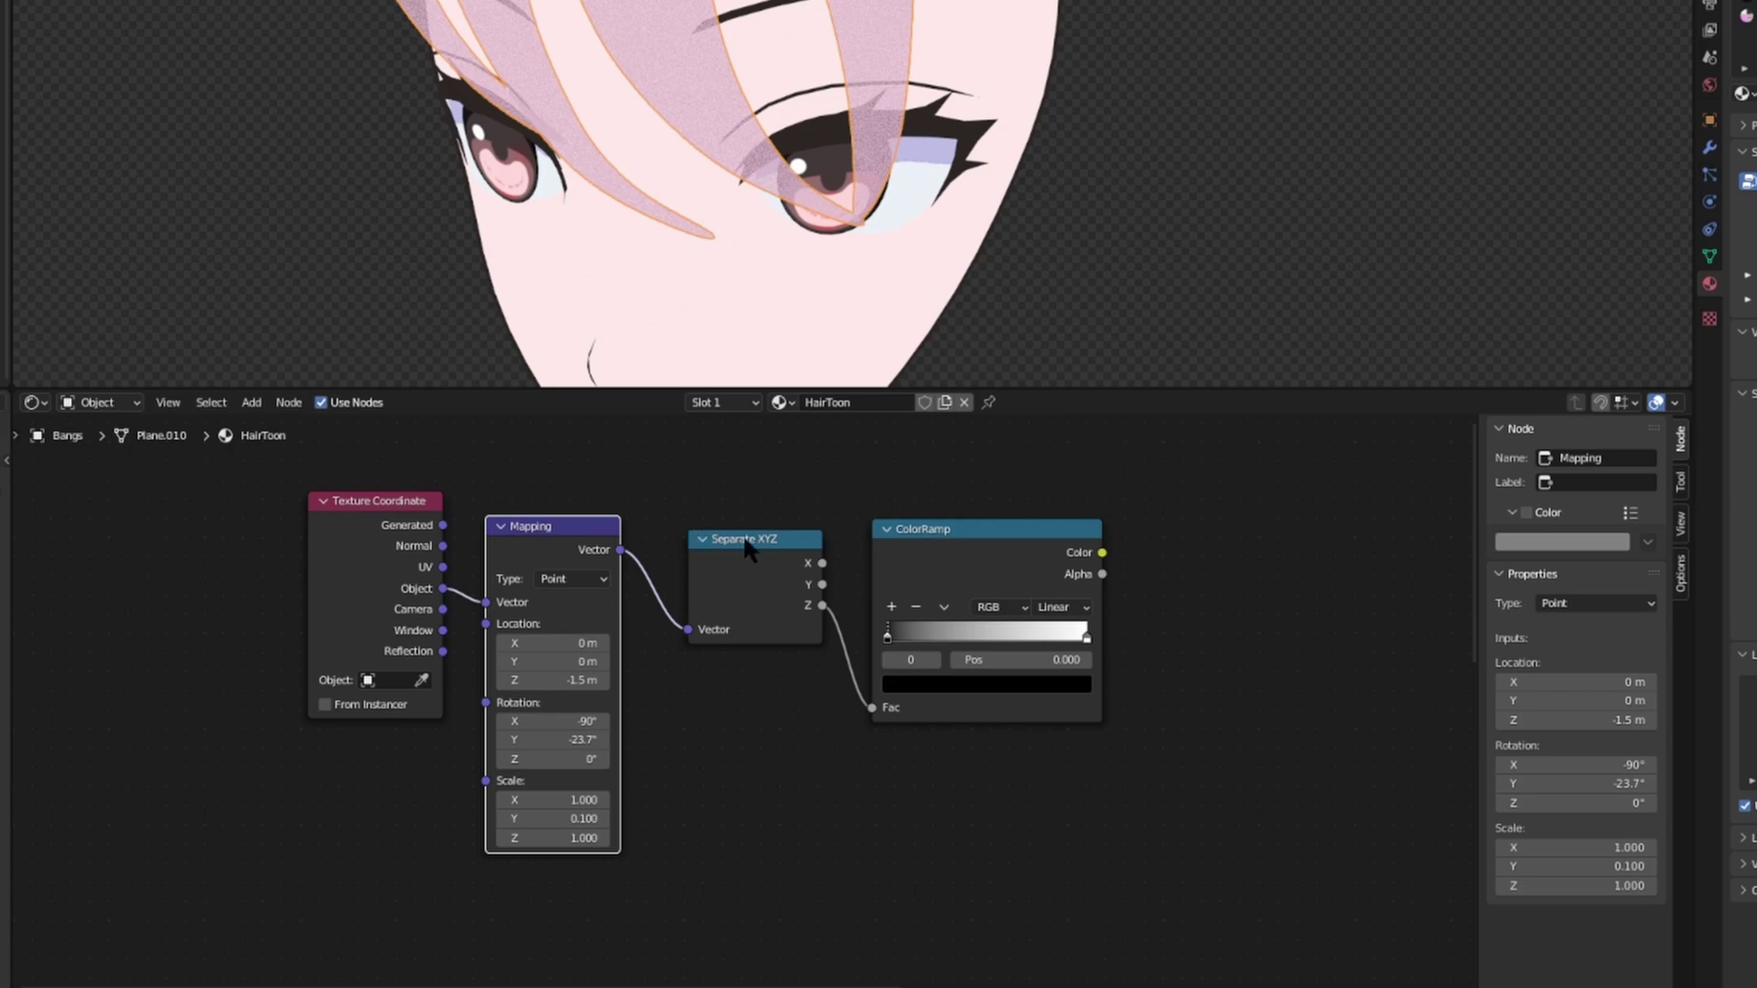
{"action": "left_click", "coordinate": [747, 544]}
{"action": "left_click", "coordinate": [935, 538]}
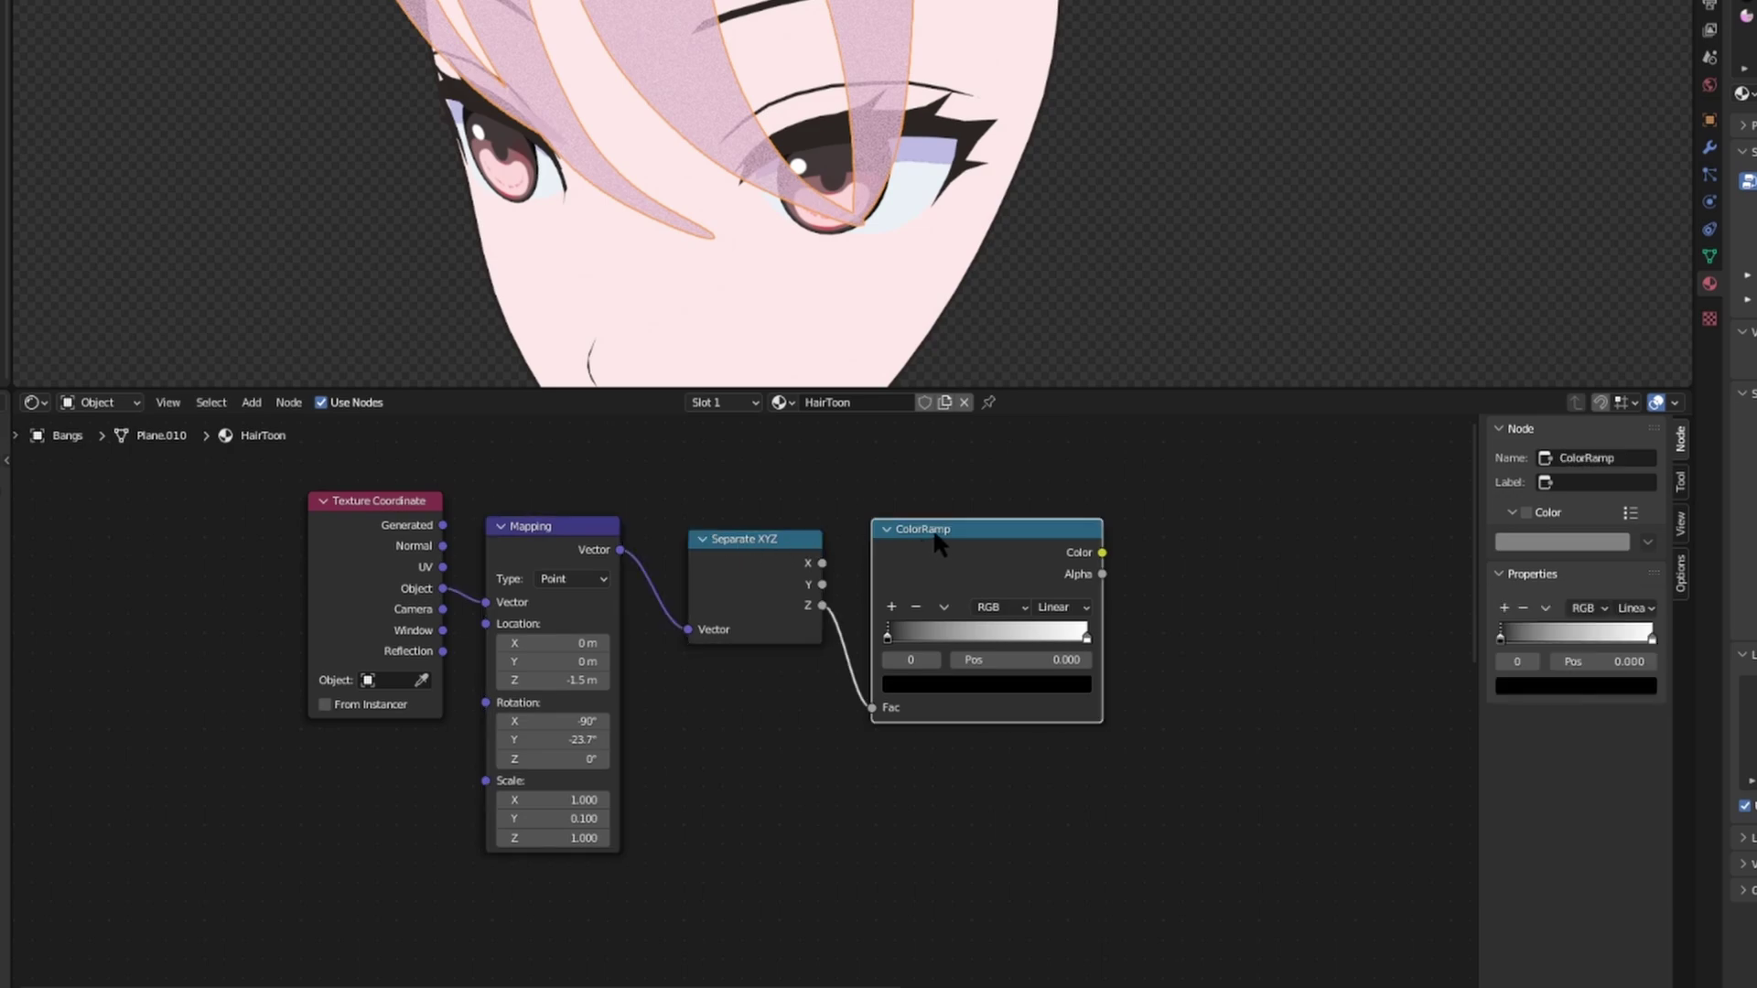
- Trace the links from the Object coordinates through Mapping and the Separate XYZ node's Z output to the ColorRamp's Fac
{"action": "left_click", "coordinate": [434, 600]}
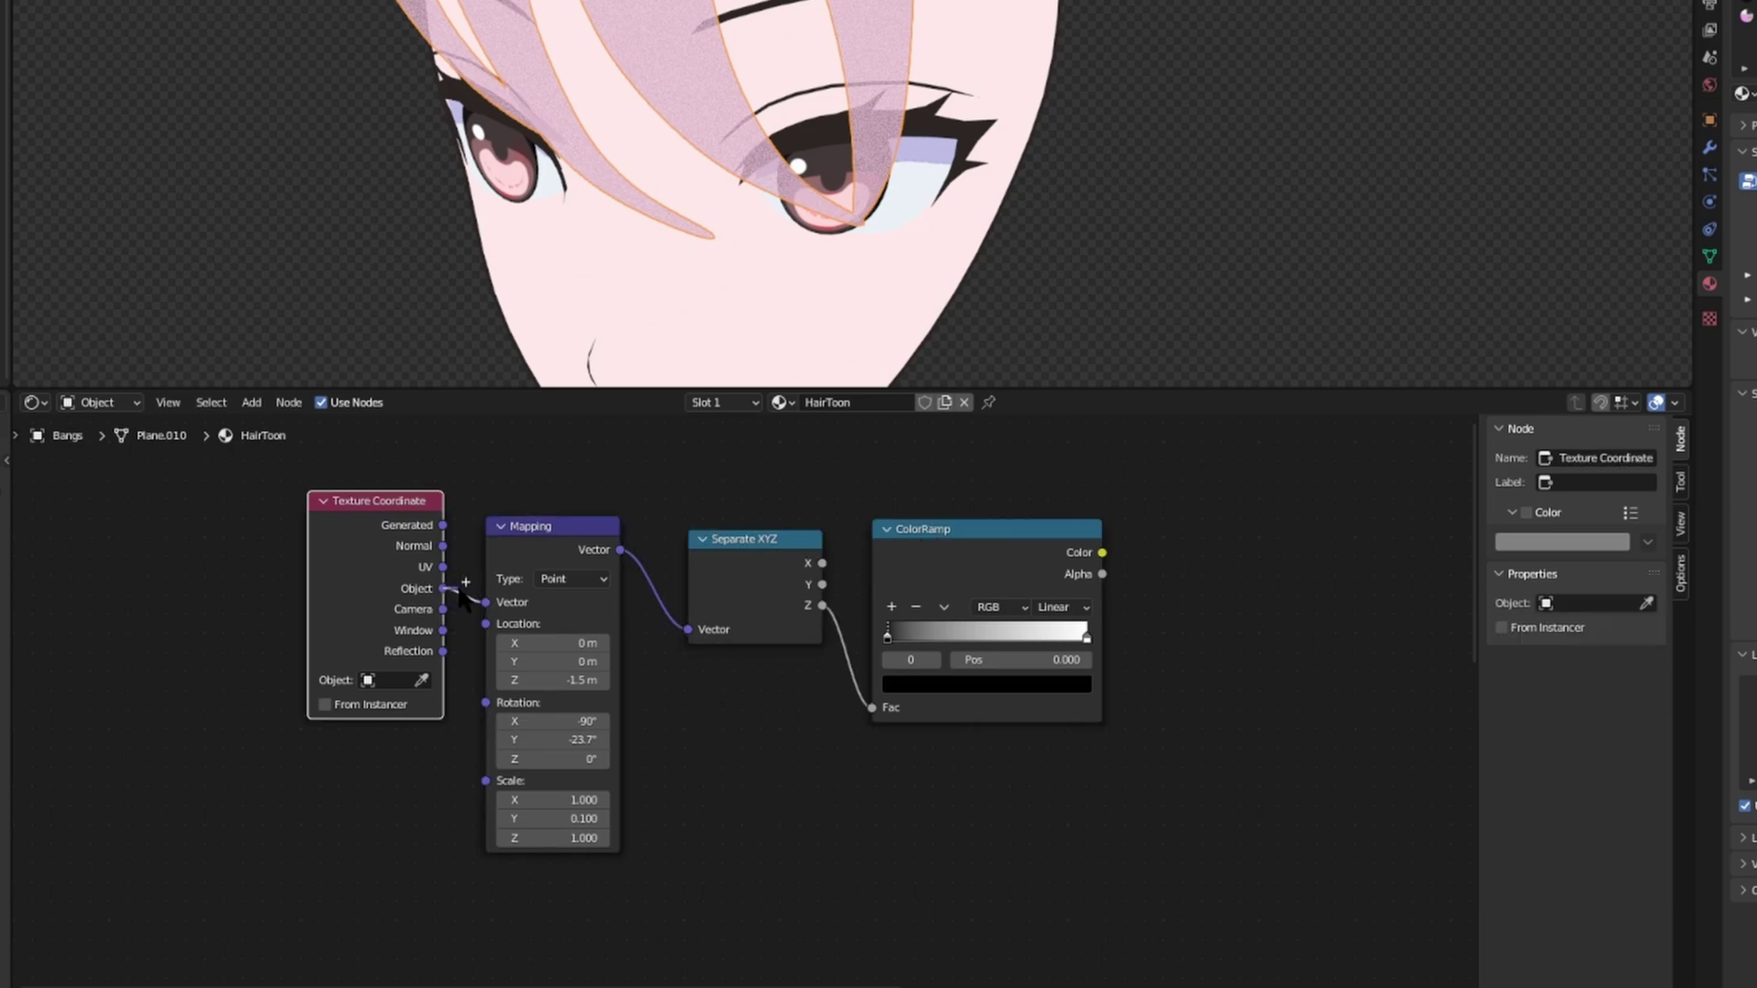
{"action": "left_click", "coordinate": [498, 604]}
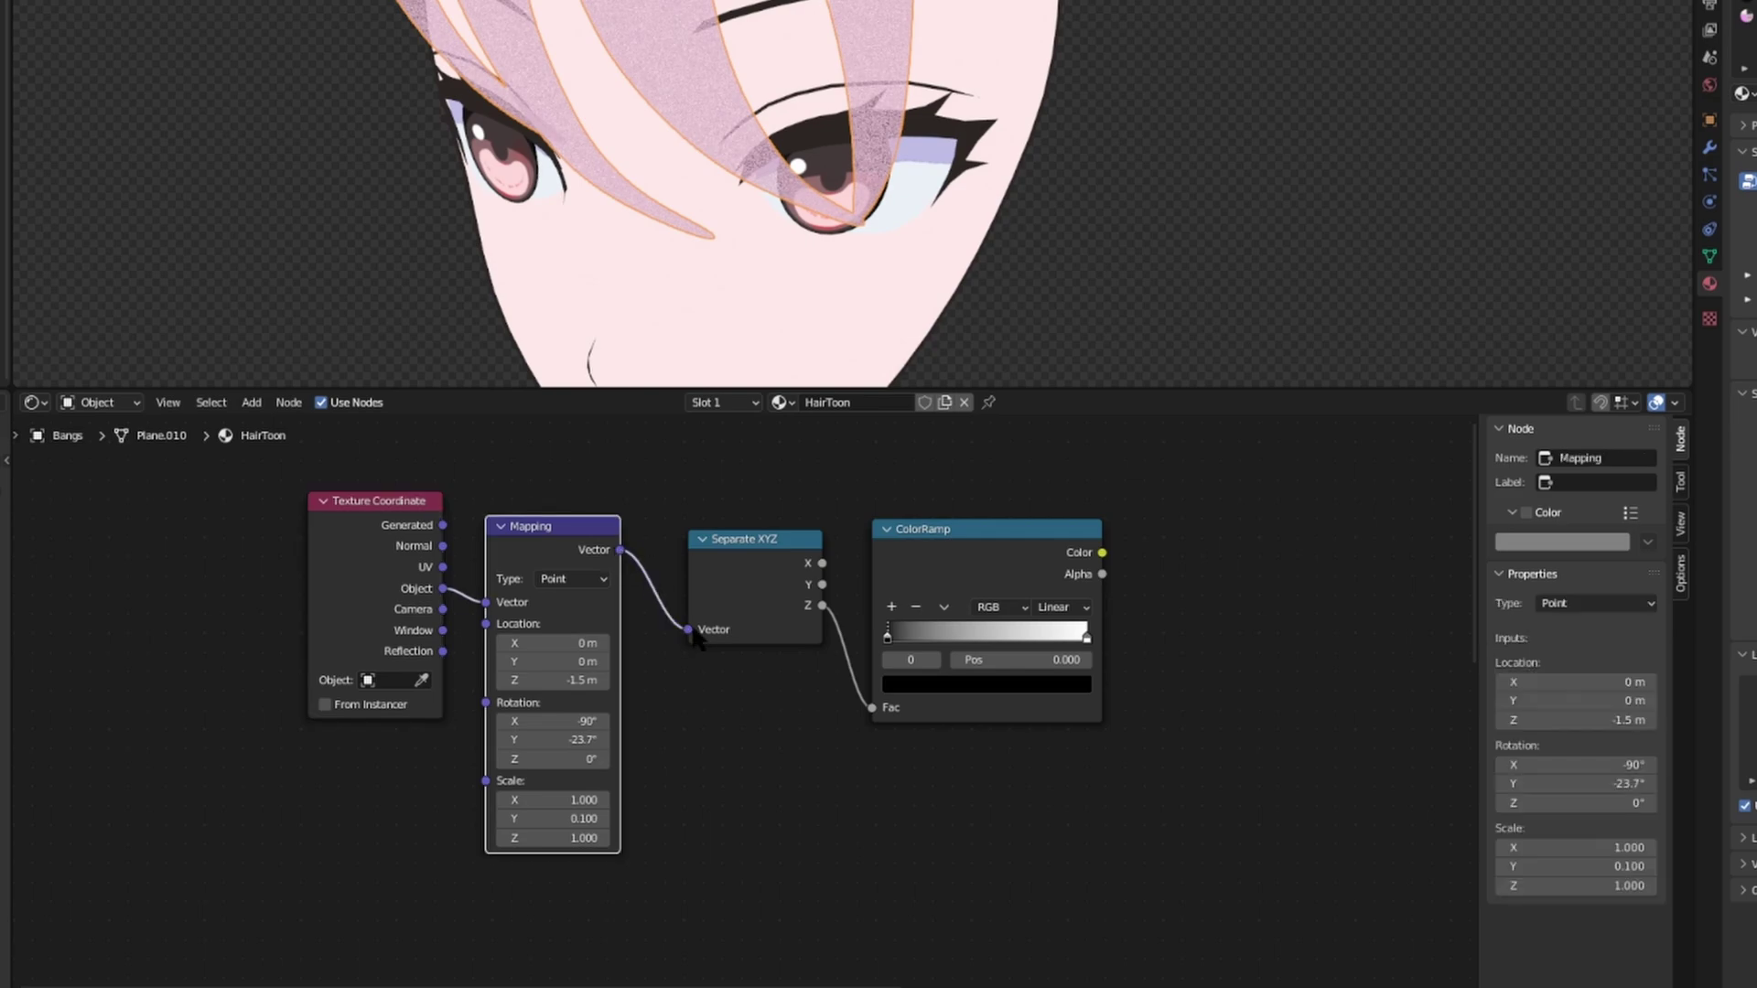
{"action": "left_click_drag", "start_coordinate": [828, 614], "coordinate": [871, 707]}
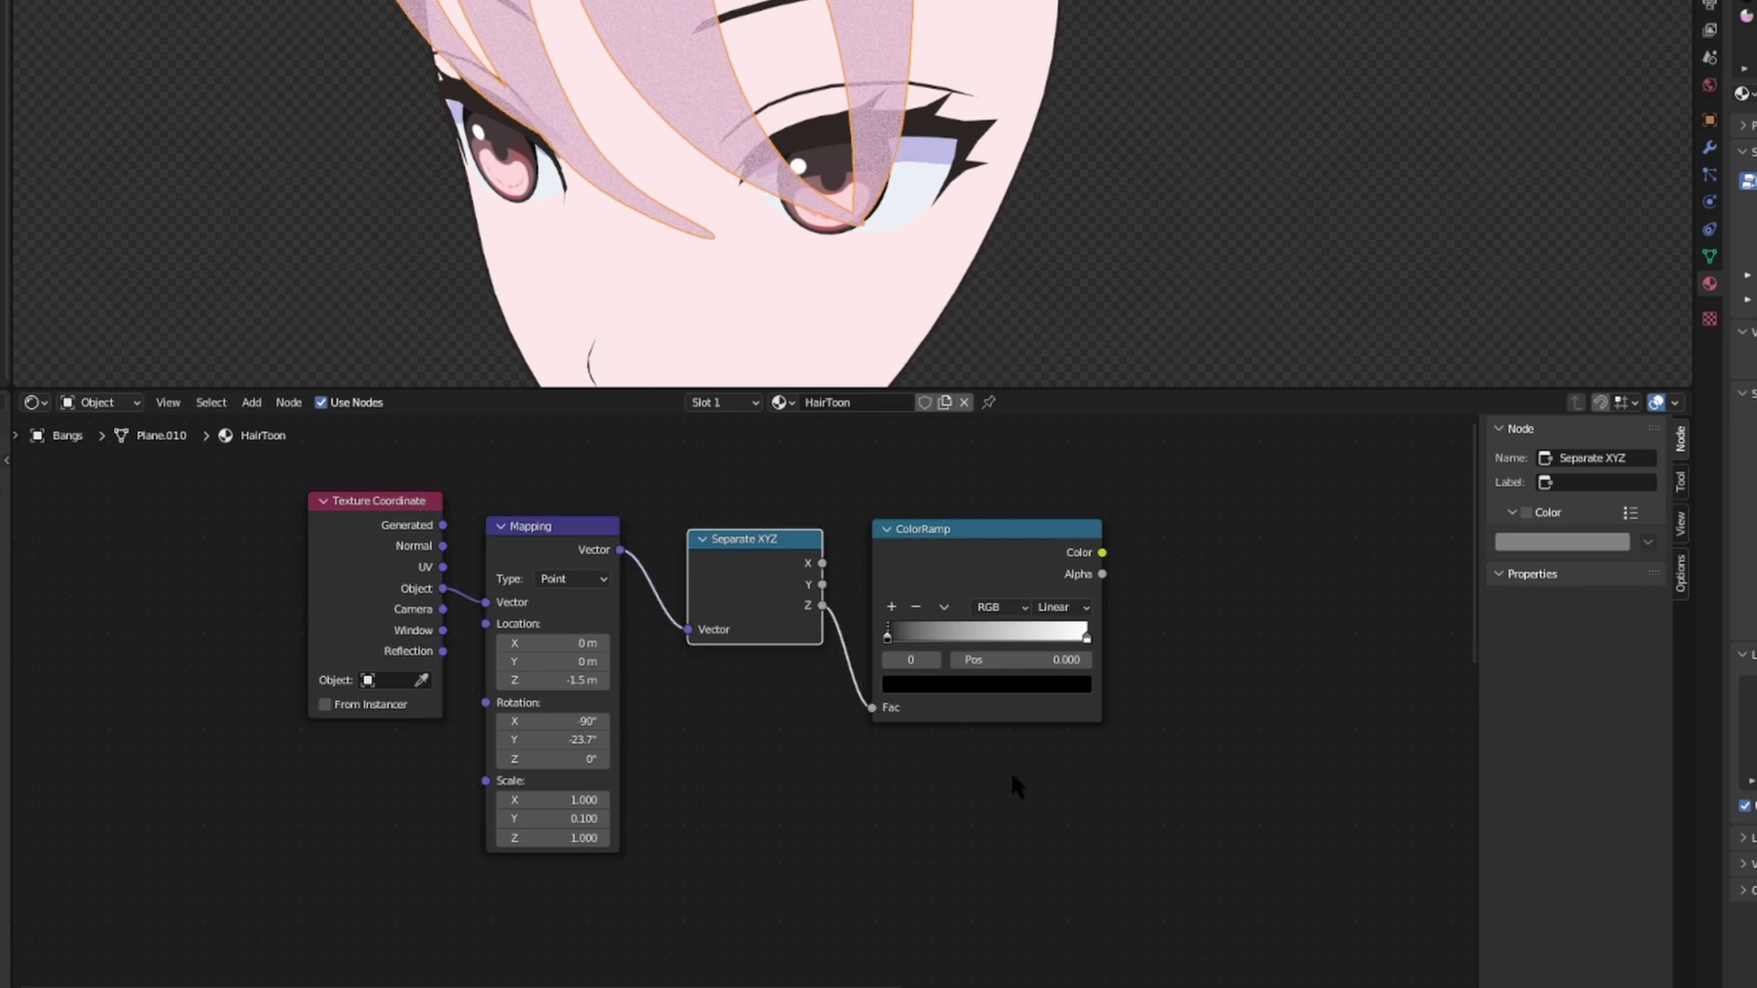
- Connect the ColorRamp's Color output to the Mix Shader's Fac input and deselect the bangs
{"action": "scroll", "coordinate": [1149, 796], "scroll_direction": "down", "scroll_amount": 2}
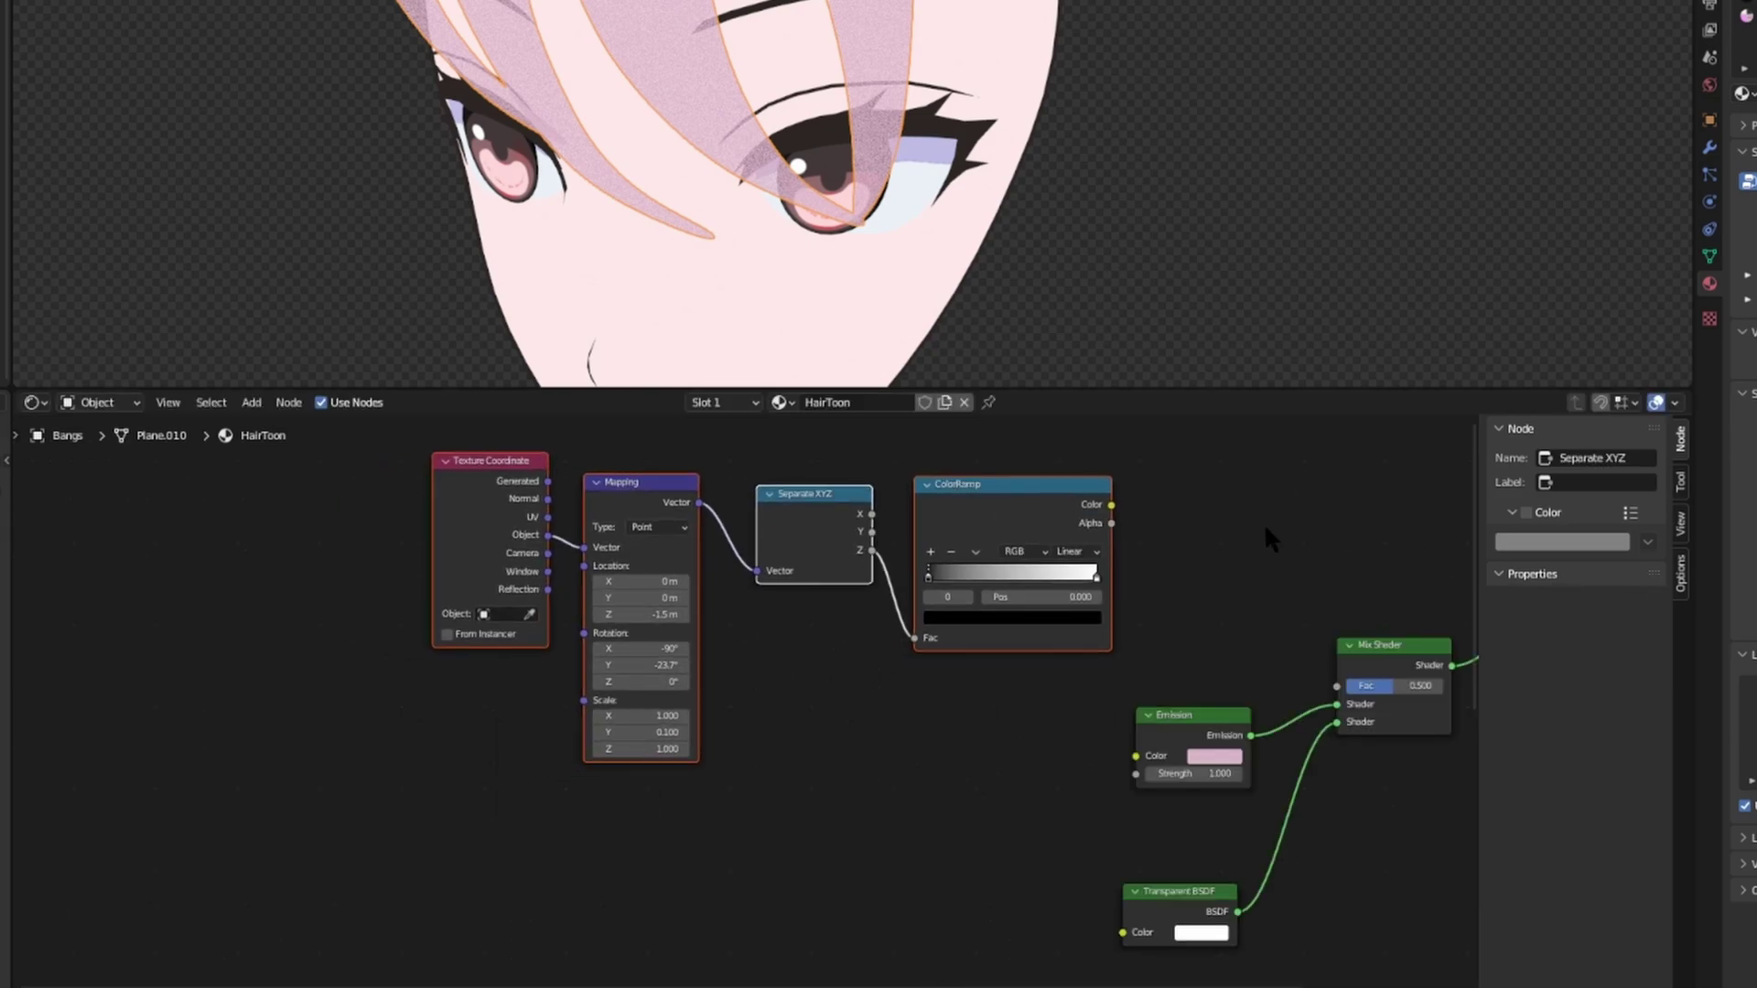
{"action": "middle_click_drag", "start_coordinate": [1279, 556], "coordinate": [874, 561]}
{"action": "left_click", "coordinate": [1036, 619]}
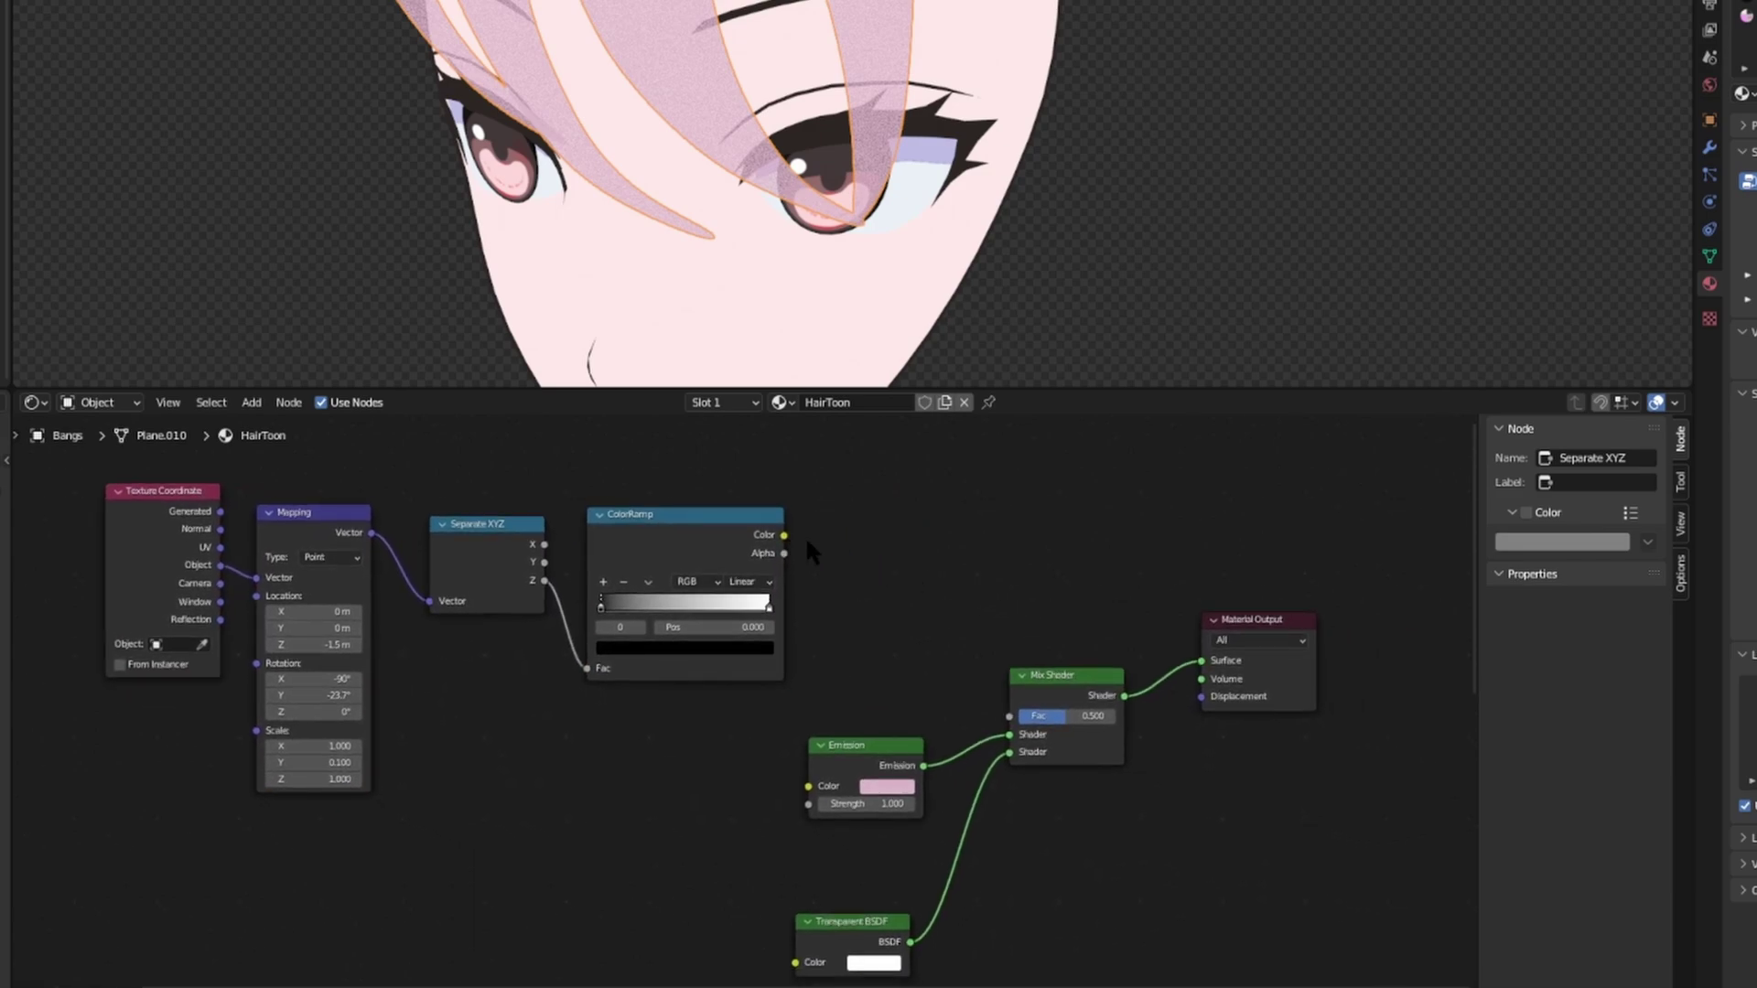
{"action": "left_click_drag", "start_coordinate": [787, 536], "coordinate": [1011, 718]}
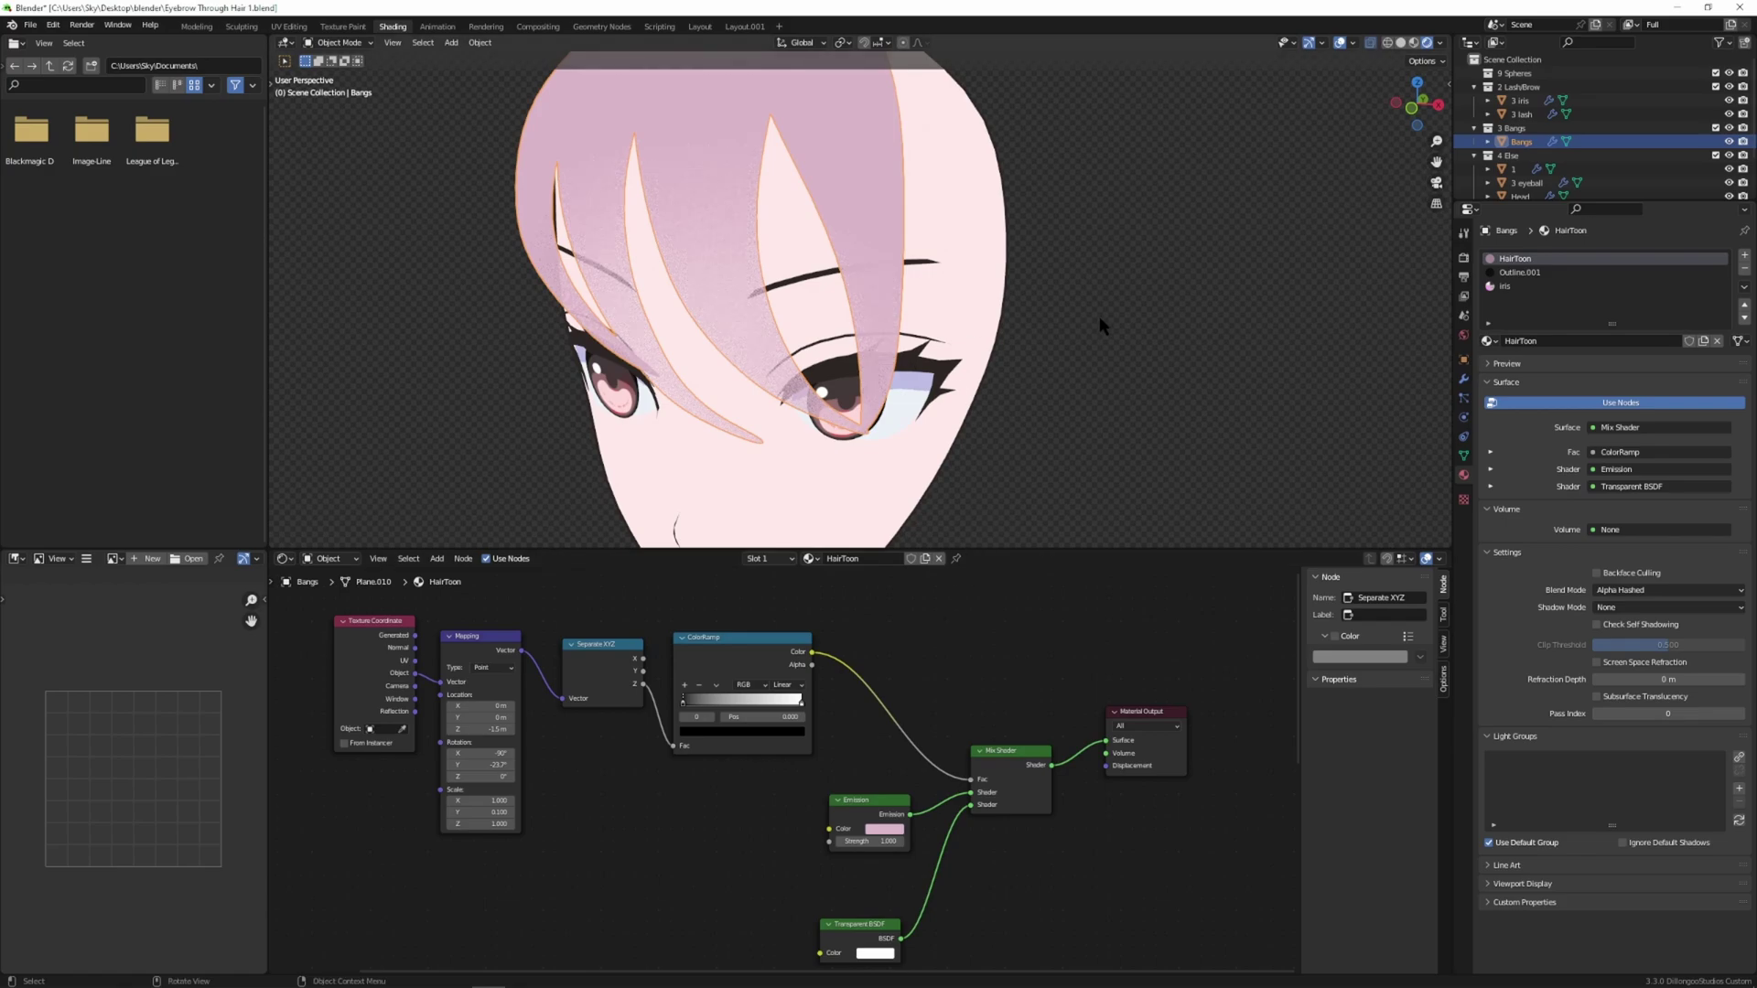
{"action": "left_click", "coordinate": [1100, 341]}
{"action": "middle_click_drag", "start_coordinate": [753, 355], "coordinate": [765, 368]}
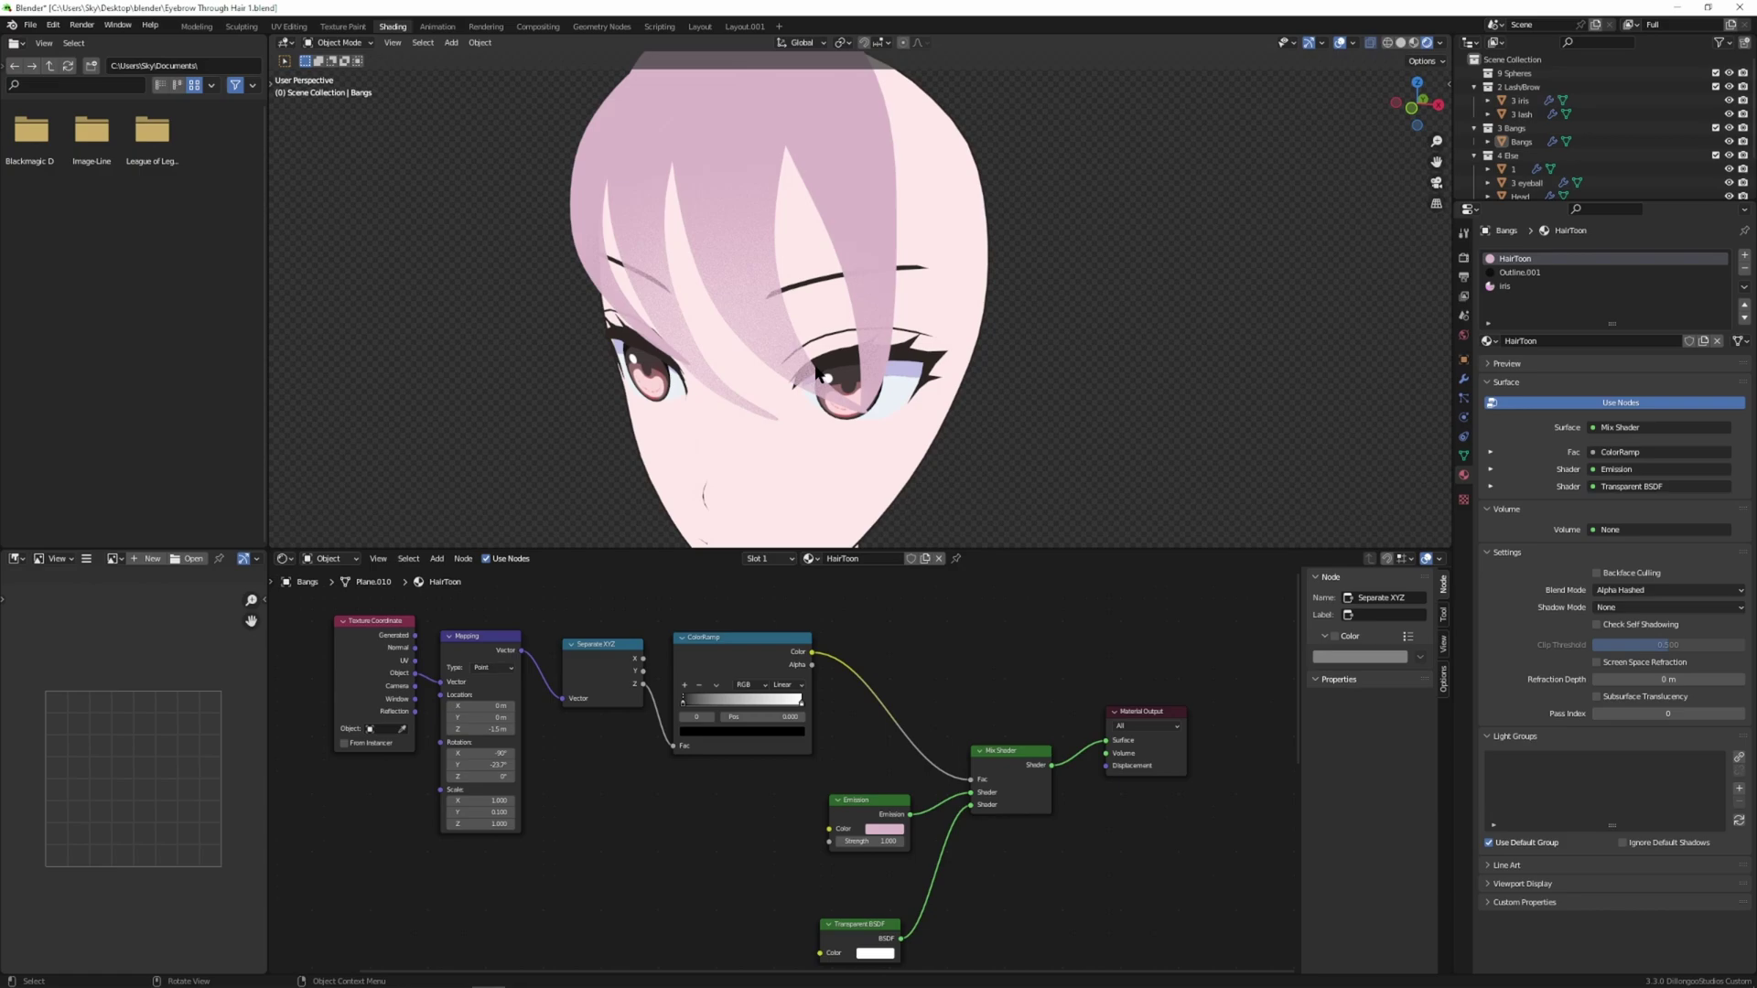
- Set the Mapping node's Y rotation, X rotation and Z location to 0
{"action": "scroll", "coordinate": [796, 291], "scroll_direction": "up", "scroll_amount": 1}
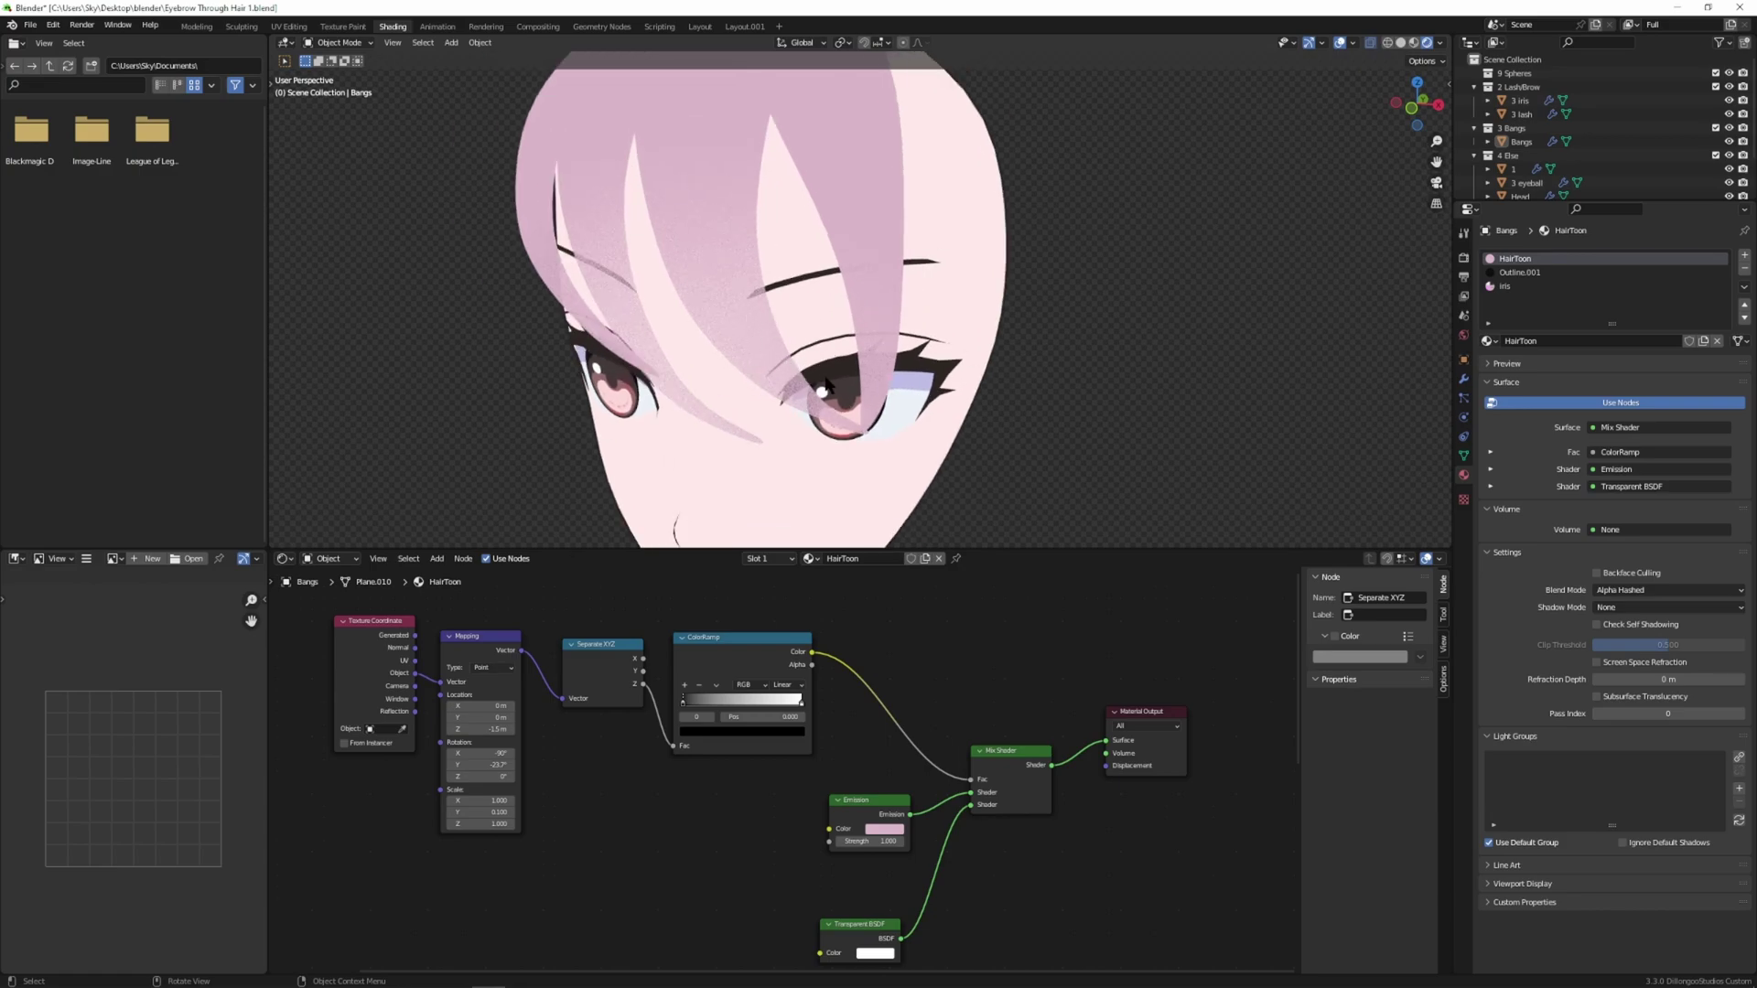
{"action": "mouse_move", "coordinate": [906, 407]}
{"action": "middle_mouse_down"}
{"action": "mouse_move", "coordinate": [953, 401]}
{"action": "mouse_move", "coordinate": [898, 416]}
{"action": "mouse_move", "coordinate": [923, 414]}
{"action": "middle_mouse_up"}
{"action": "left_click", "coordinate": [494, 638]}
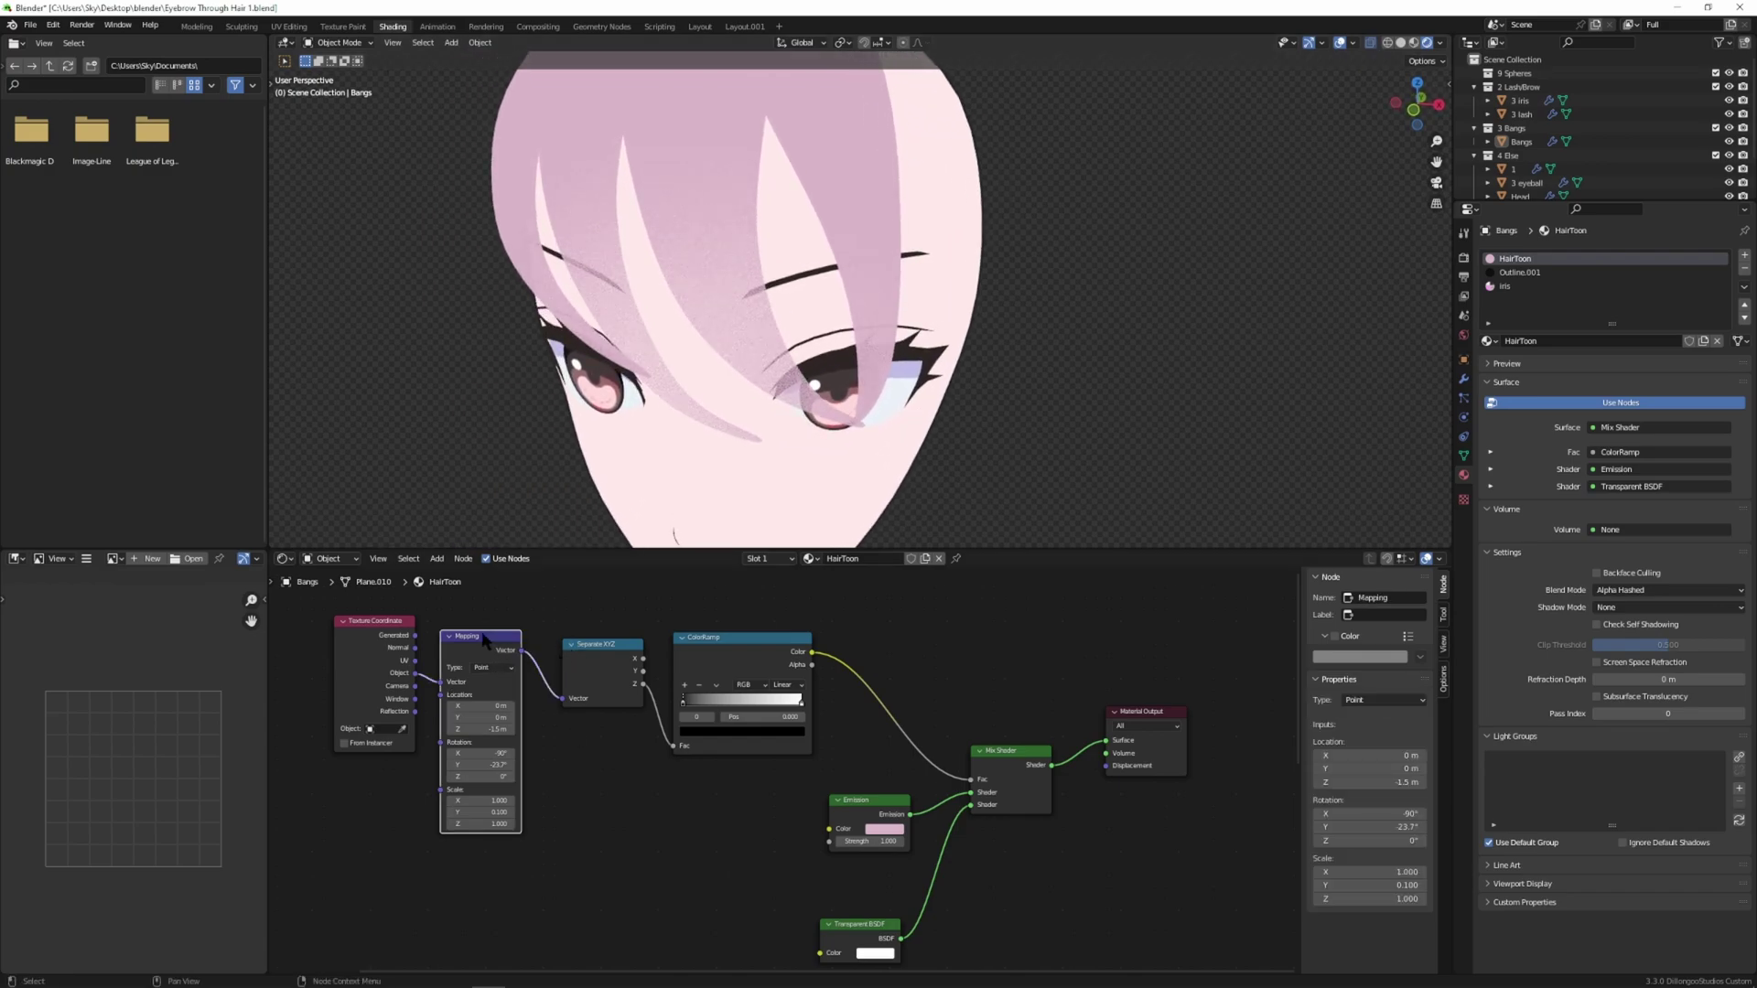
{"action": "left_click", "coordinate": [503, 765]}
{"action": "type", "text": "0"}
{"action": "key", "text": "Return"}
{"action": "left_click", "coordinate": [502, 755]}
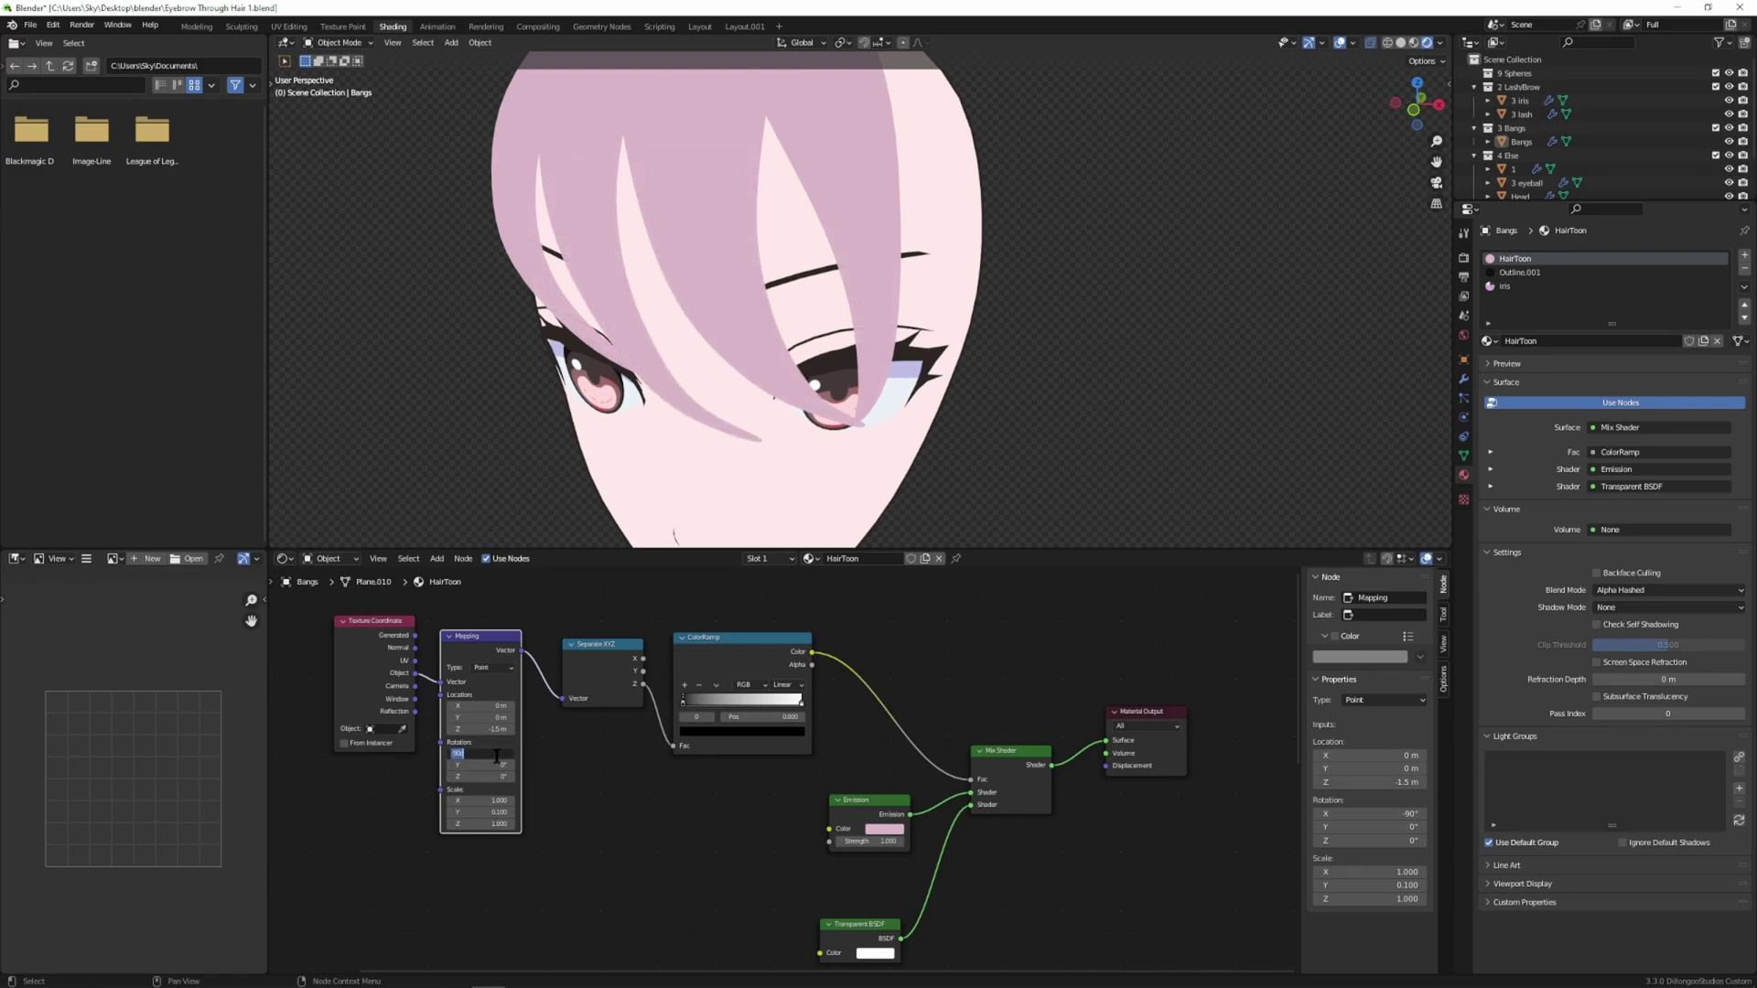
{"action": "type", "text": "0"}
{"action": "key", "text": "Return"}
{"action": "double_click", "coordinate": [499, 728]}
{"action": "type", "text": "0"}
{"action": "key", "text": "Return"}
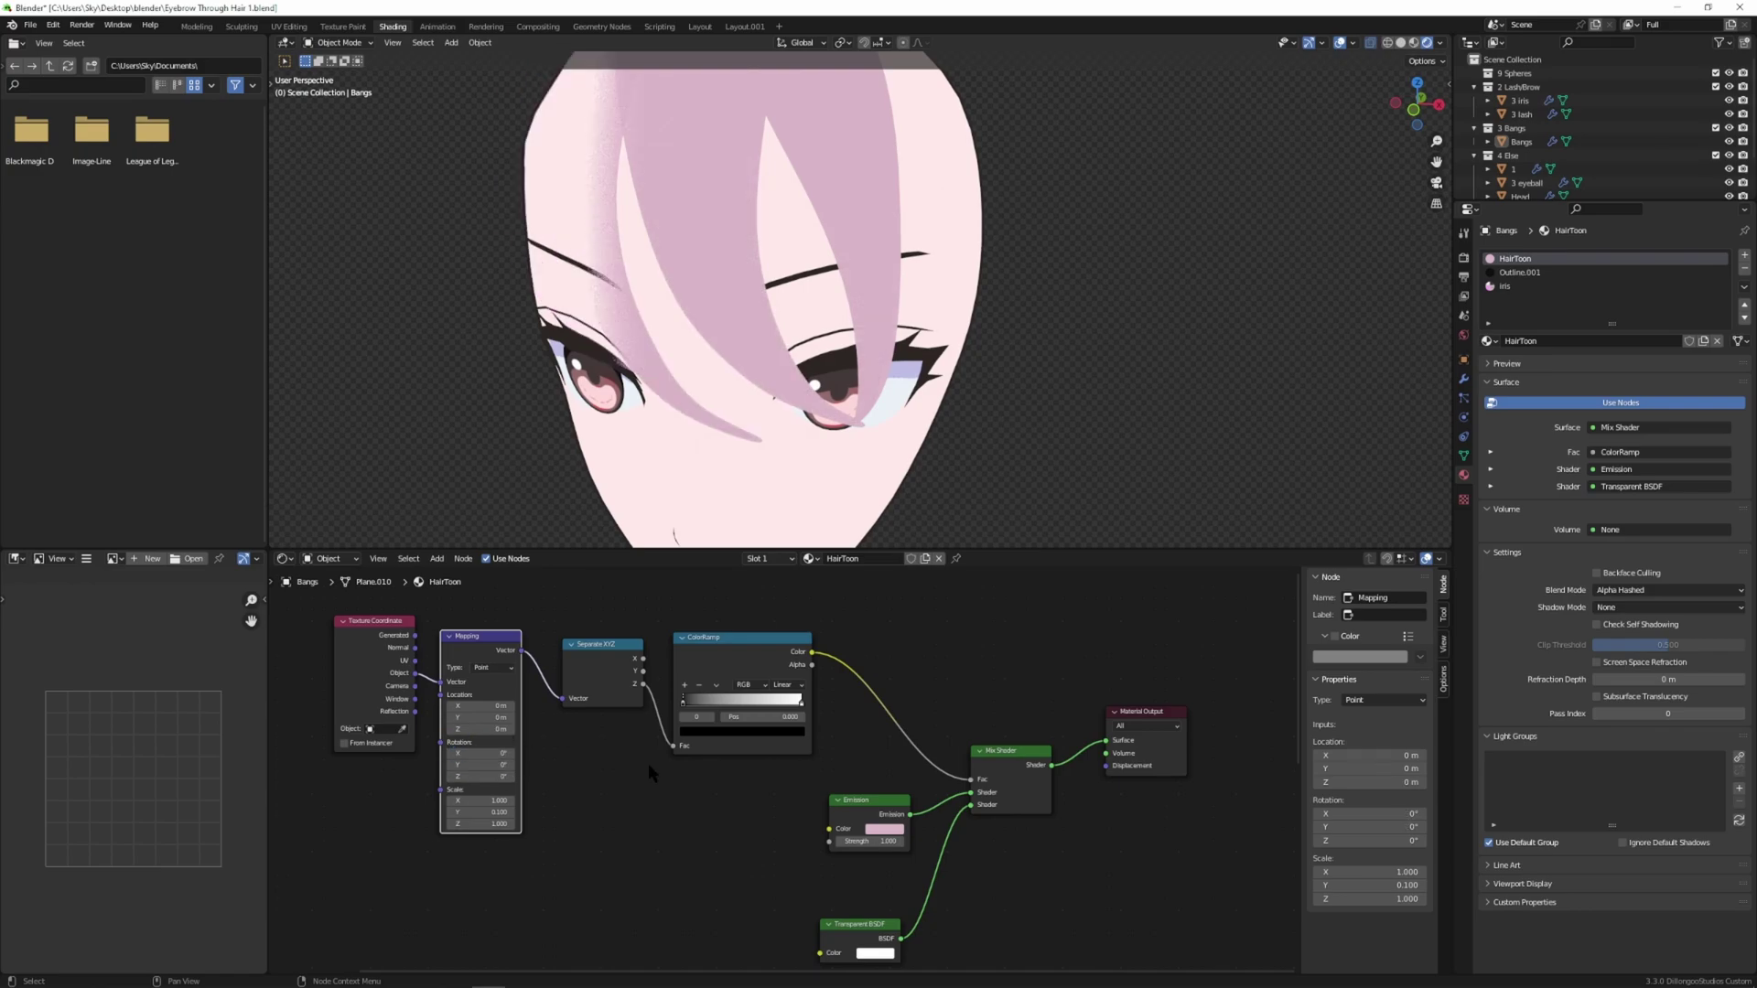
- Set the Mapping node's rotation to -90° on X and -5° on Y, keeping its Z location at 0 m
{"action": "double_click", "coordinate": [495, 753]}
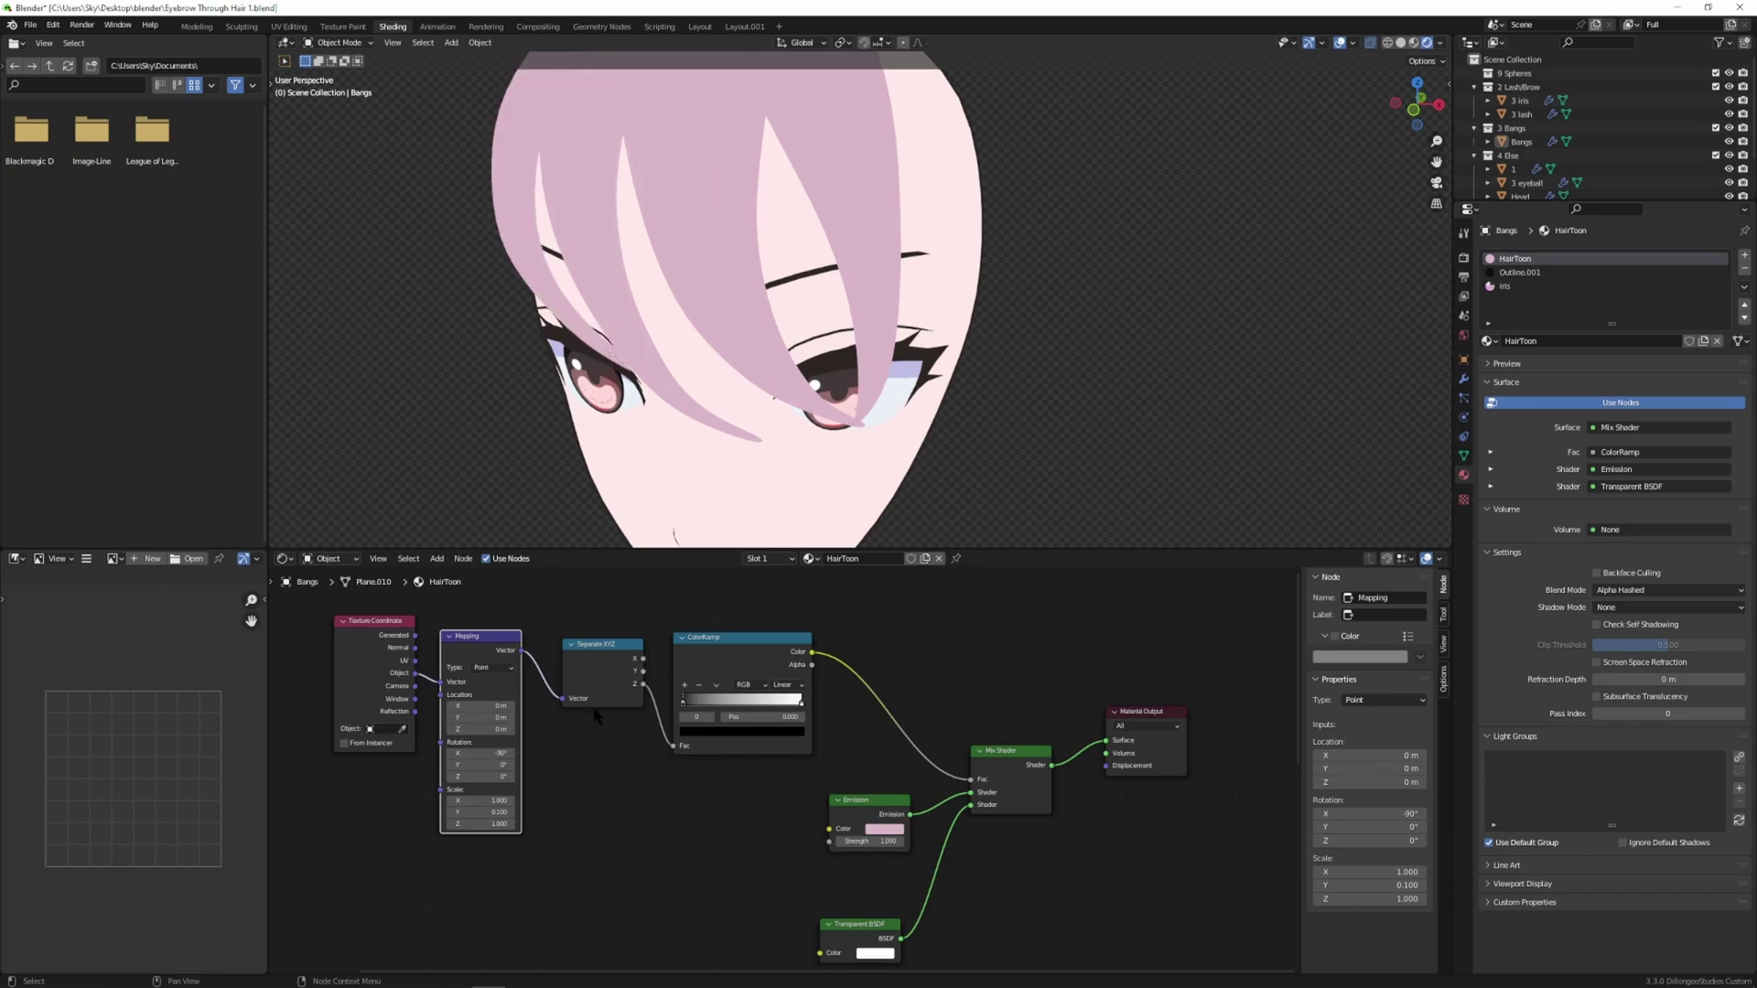
{"action": "middle_click_drag", "start_coordinate": [920, 364], "coordinate": [934, 399], "text": "shift"}
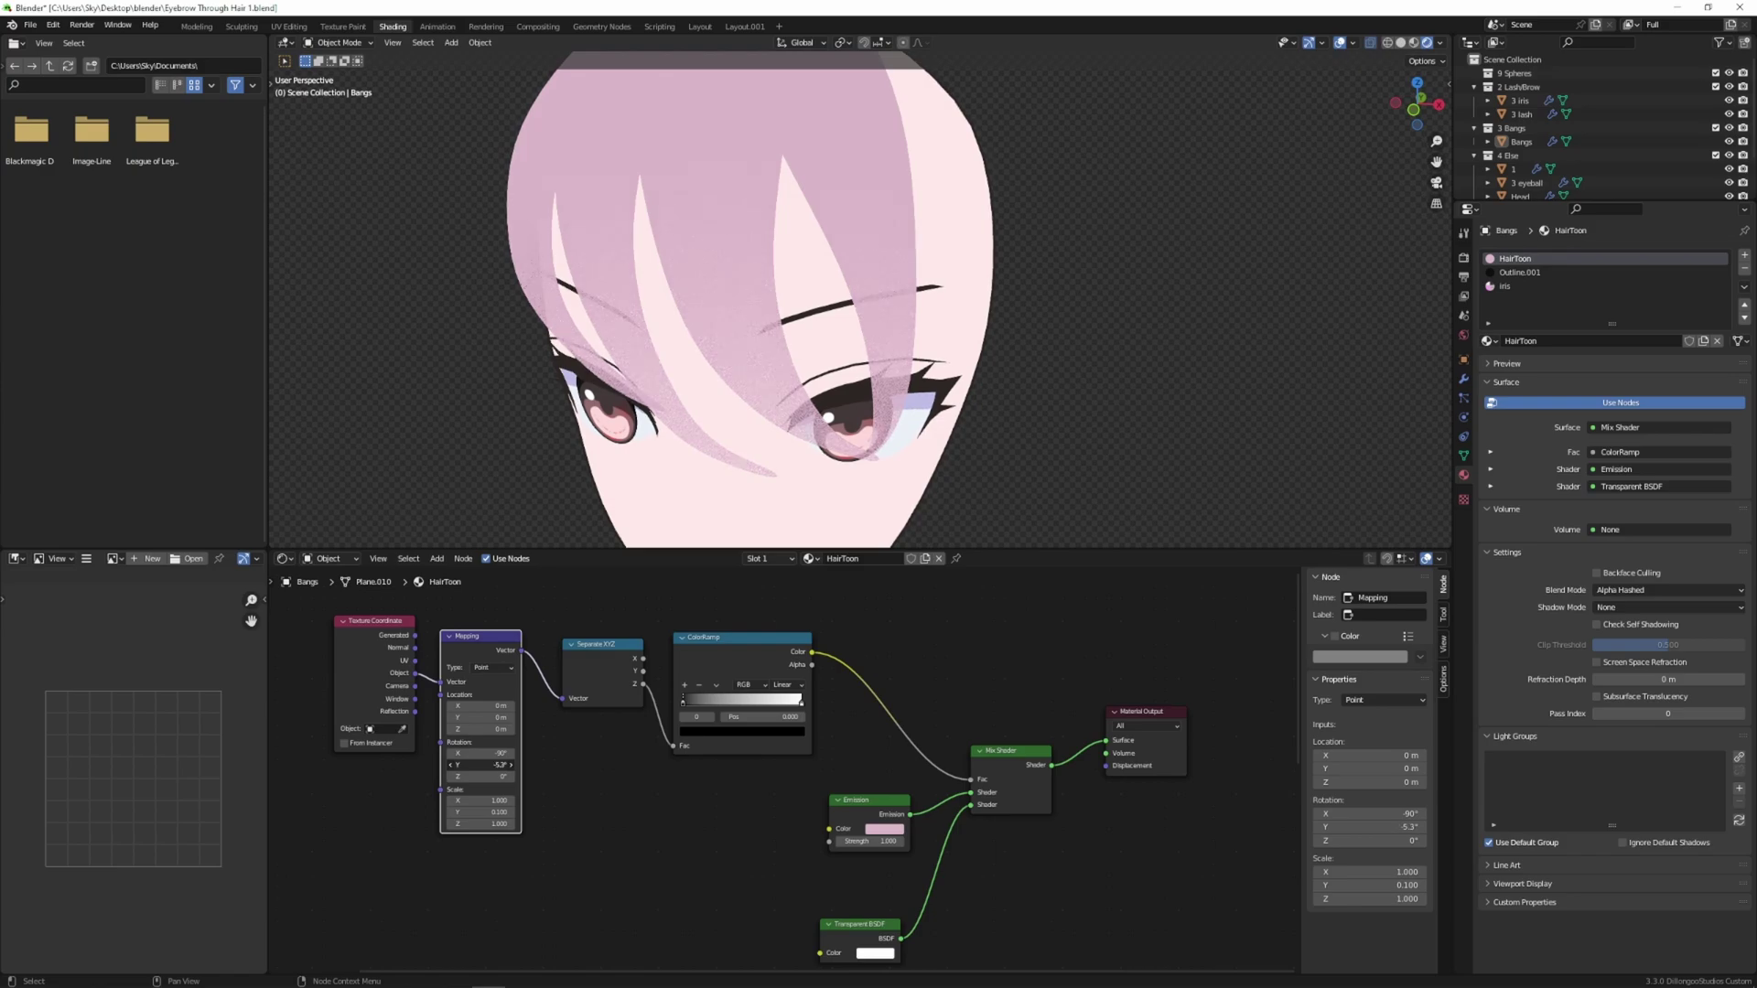
{"action": "left_click", "coordinate": [480, 765]}
{"action": "key", "text": "Return"}
{"action": "mouse_move", "coordinate": [490, 729]}
{"action": "left_mouse_down"}
{"action": "mouse_move", "coordinate": [535, 730]}
{"action": "mouse_move", "coordinate": [469, 729]}
{"action": "left_mouse_up"}
{"action": "left_click", "coordinate": [909, 693]}
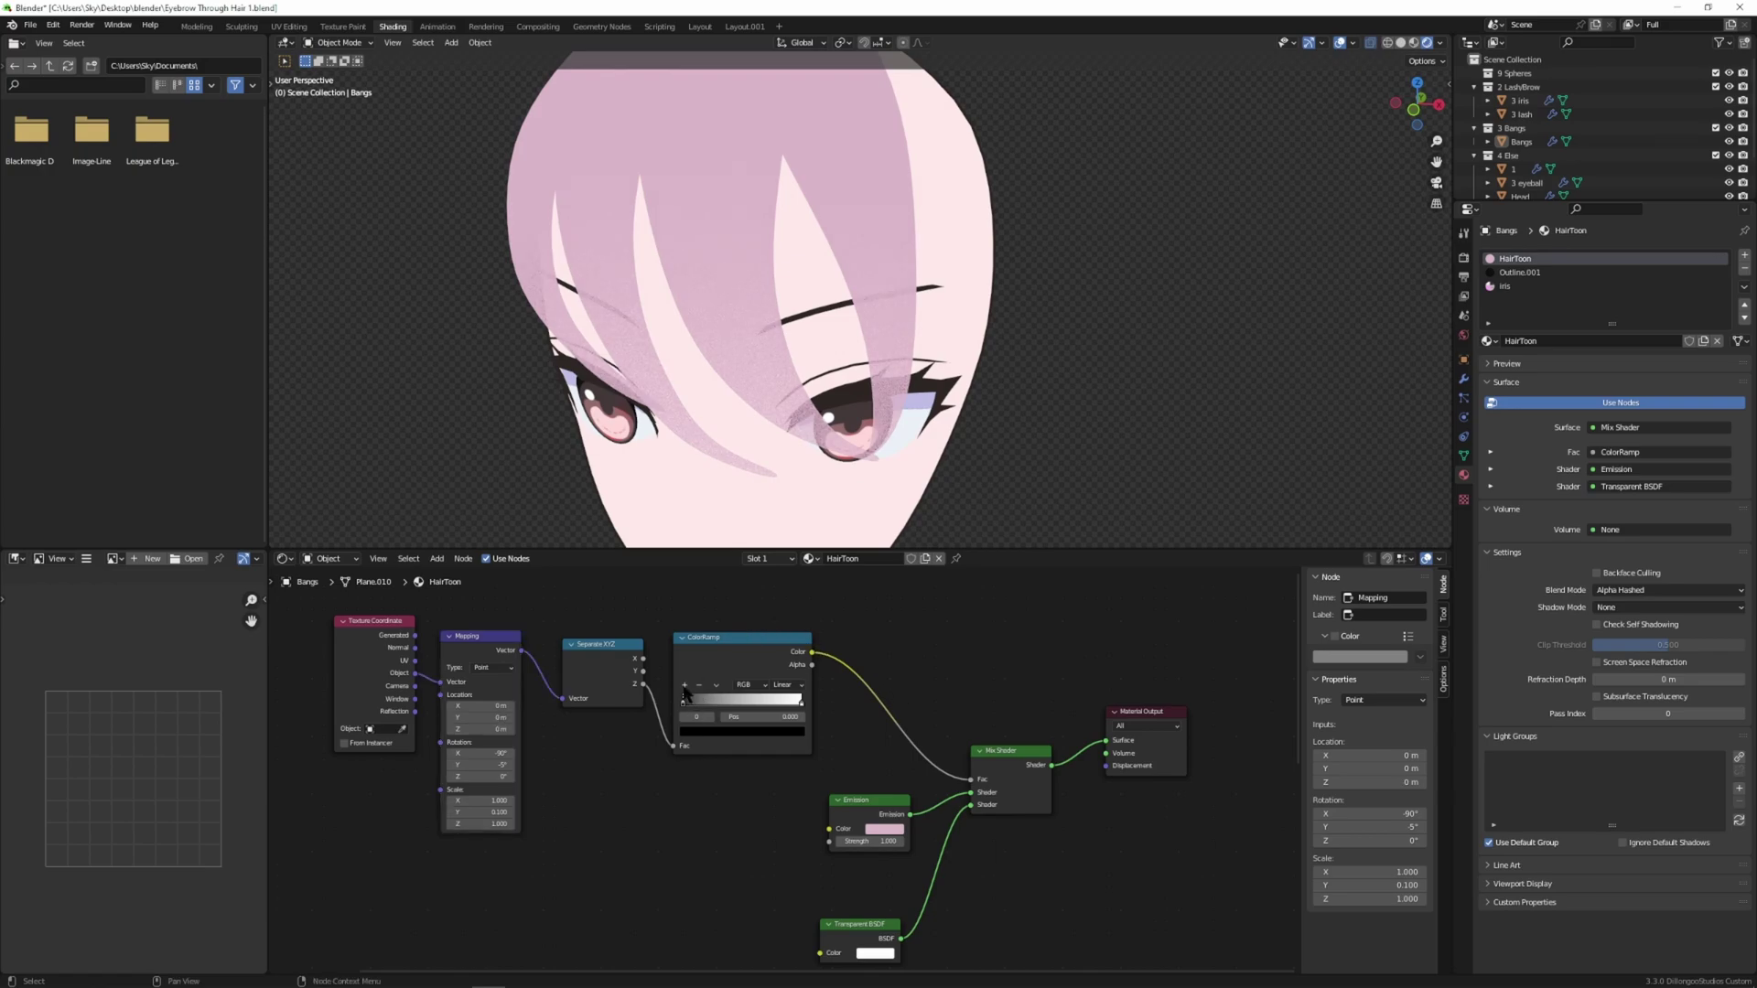
- Add a middle stop to the hair's ColorRamp and move it closer to the black end of the gradient
{"action": "mouse_move", "coordinate": [683, 703]}
{"action": "left_mouse_down"}
{"action": "mouse_move", "coordinate": [720, 704]}
{"action": "mouse_move", "coordinate": [683, 704]}
{"action": "left_mouse_up"}
{"action": "mouse_move", "coordinate": [802, 703]}
{"action": "left_mouse_down"}
{"action": "mouse_move", "coordinate": [737, 712]}
{"action": "mouse_move", "coordinate": [804, 711]}
{"action": "left_mouse_up"}
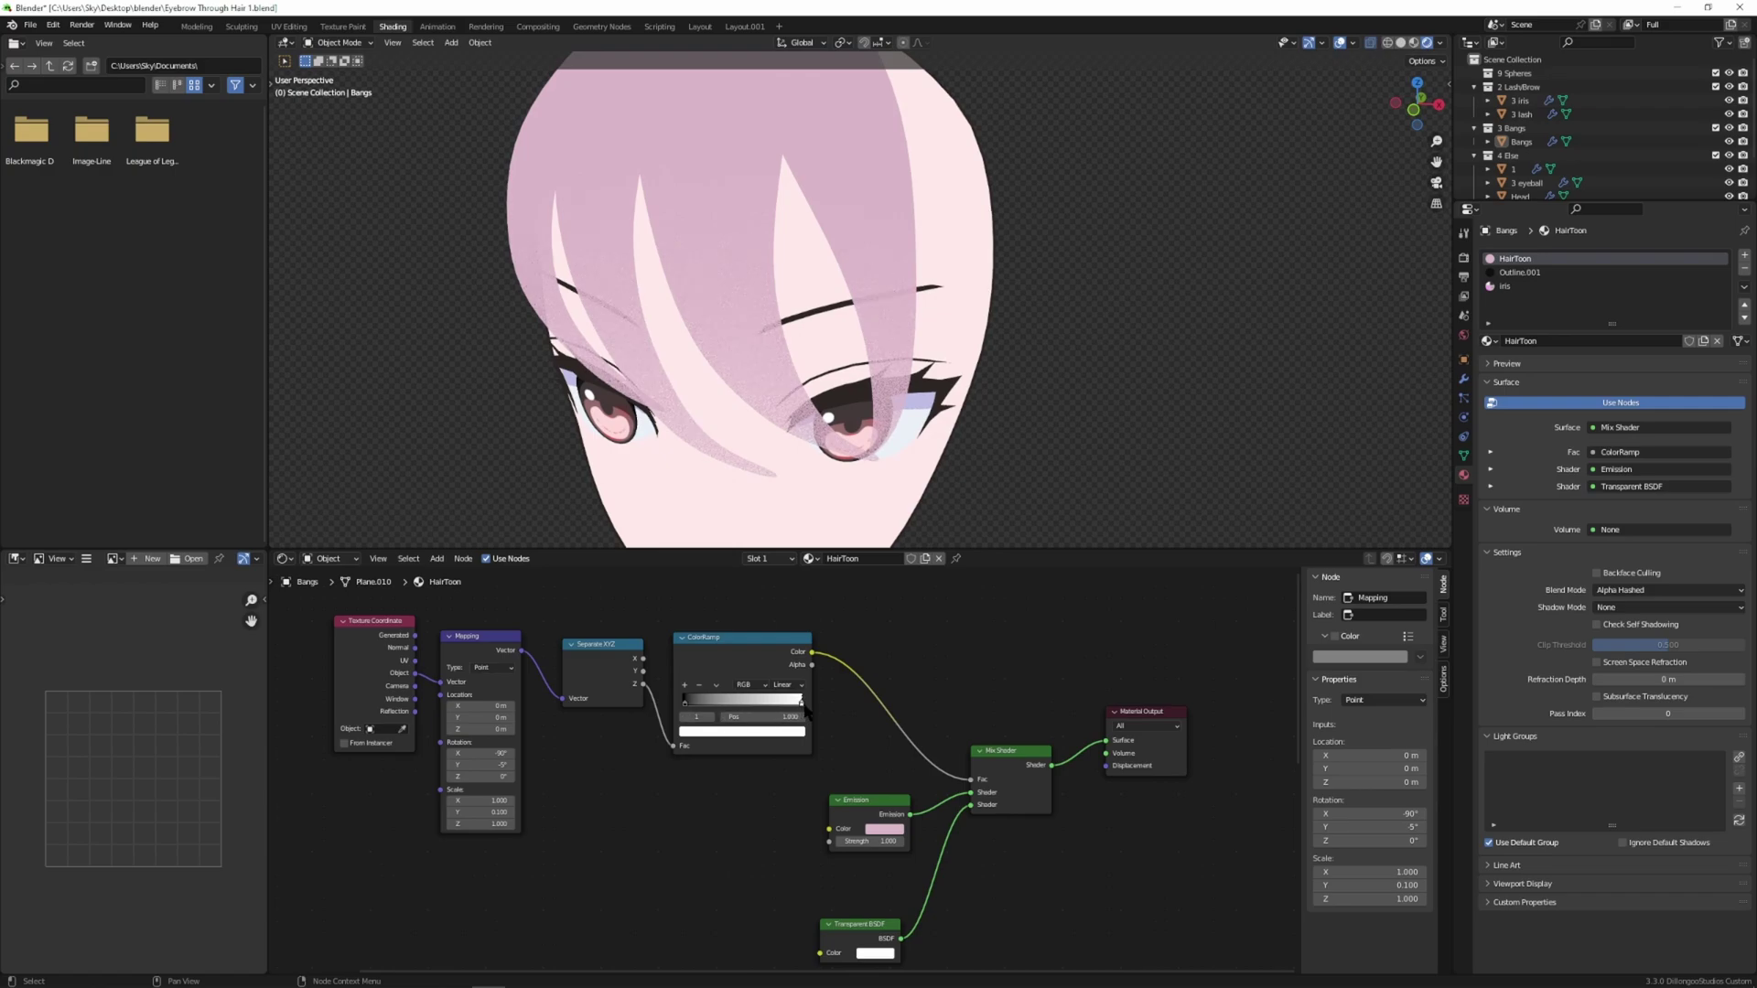
{"action": "left_click", "coordinate": [684, 703]}
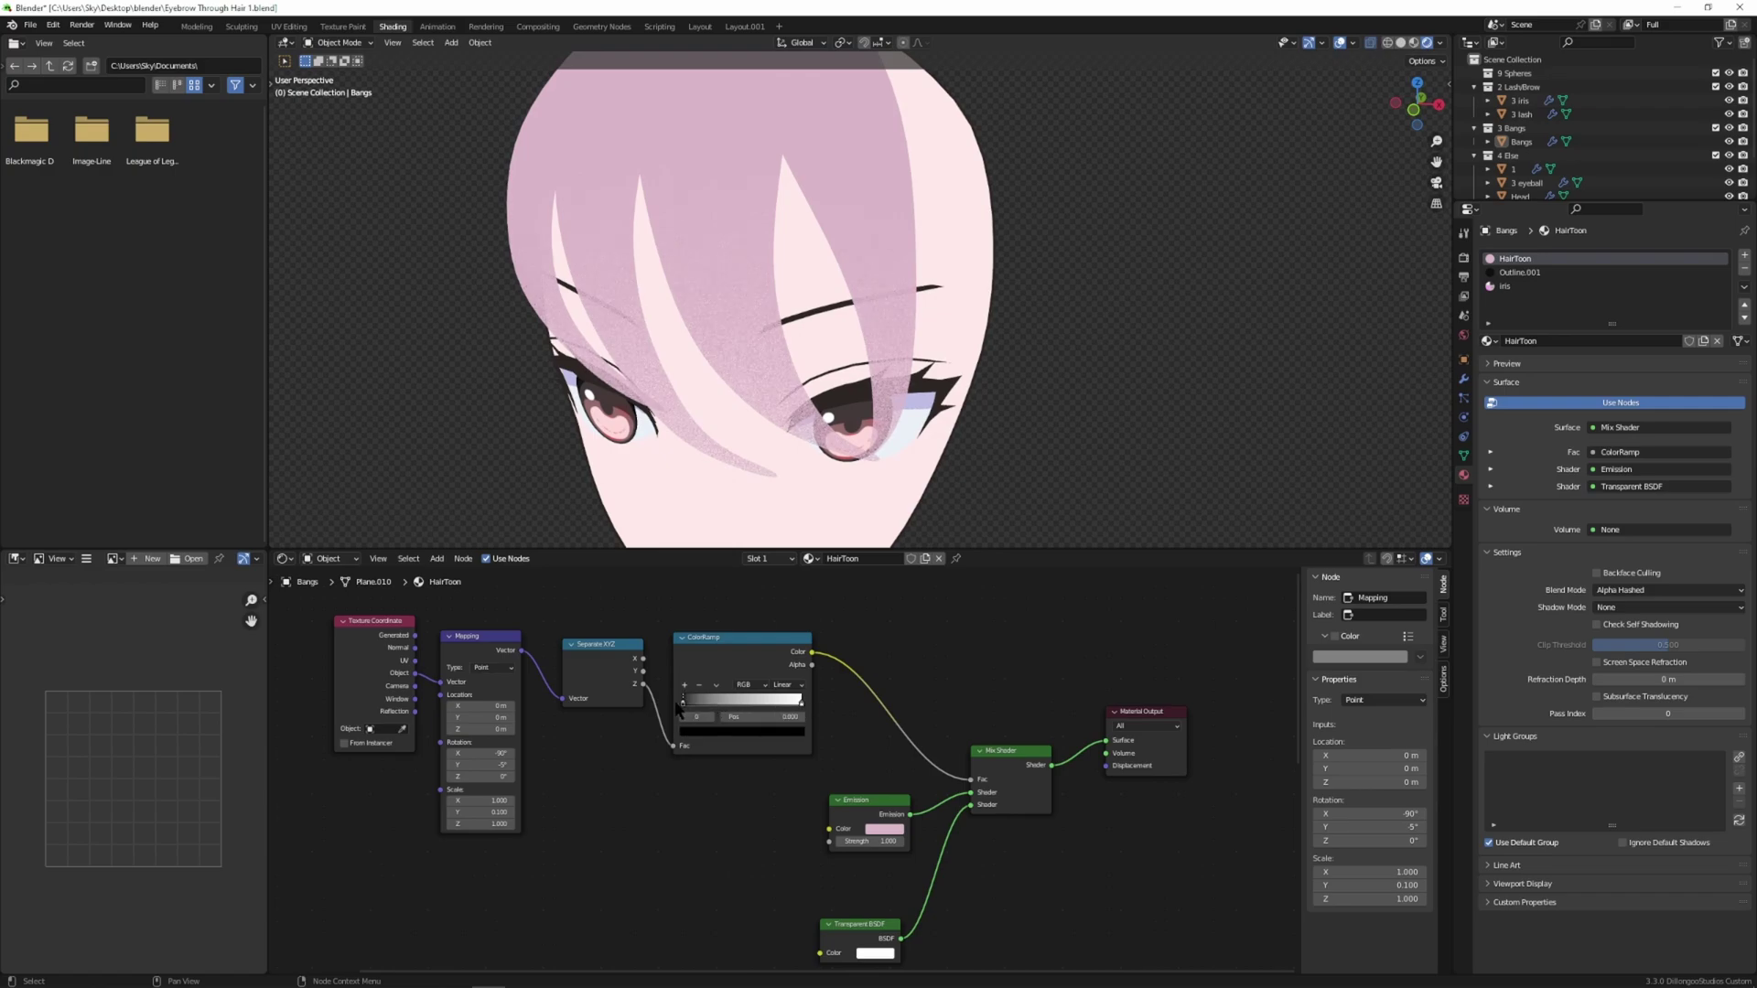
{"action": "left_click", "coordinate": [684, 686]}
{"action": "mouse_move", "coordinate": [744, 708]}
{"action": "left_mouse_down"}
{"action": "mouse_move", "coordinate": [761, 713]}
{"action": "mouse_move", "coordinate": [717, 711]}
{"action": "left_mouse_up"}
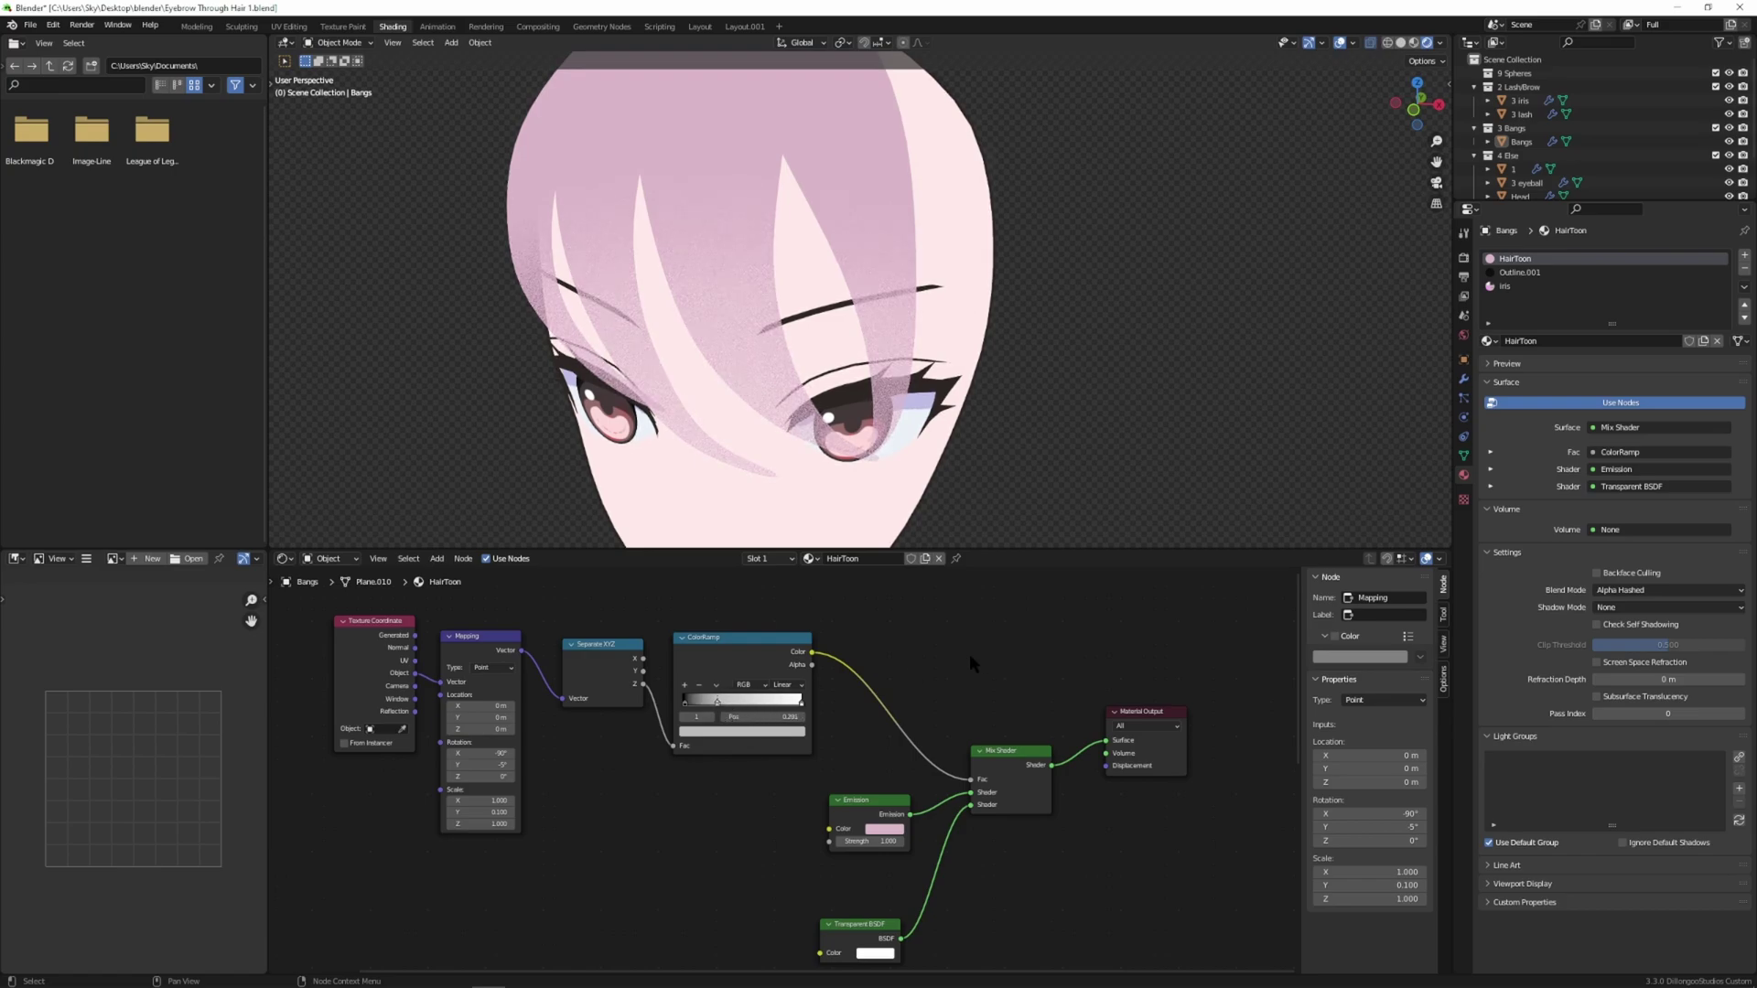
- Render the image with the gradient-transparent bangs over the face
{"action": "scroll", "coordinate": [979, 485], "scroll_direction": "down", "scroll_amount": 5}
{"action": "mouse_move", "coordinate": [998, 456]}
{"action": "middle_mouse_down"}
{"action": "mouse_move", "coordinate": [1035, 420]}
{"action": "mouse_move", "coordinate": [1004, 438]}
{"action": "middle_mouse_up"}
{"action": "scroll", "coordinate": [1008, 436], "scroll_direction": "up", "scroll_amount": 2}
{"action": "left_click", "coordinate": [81, 26]}
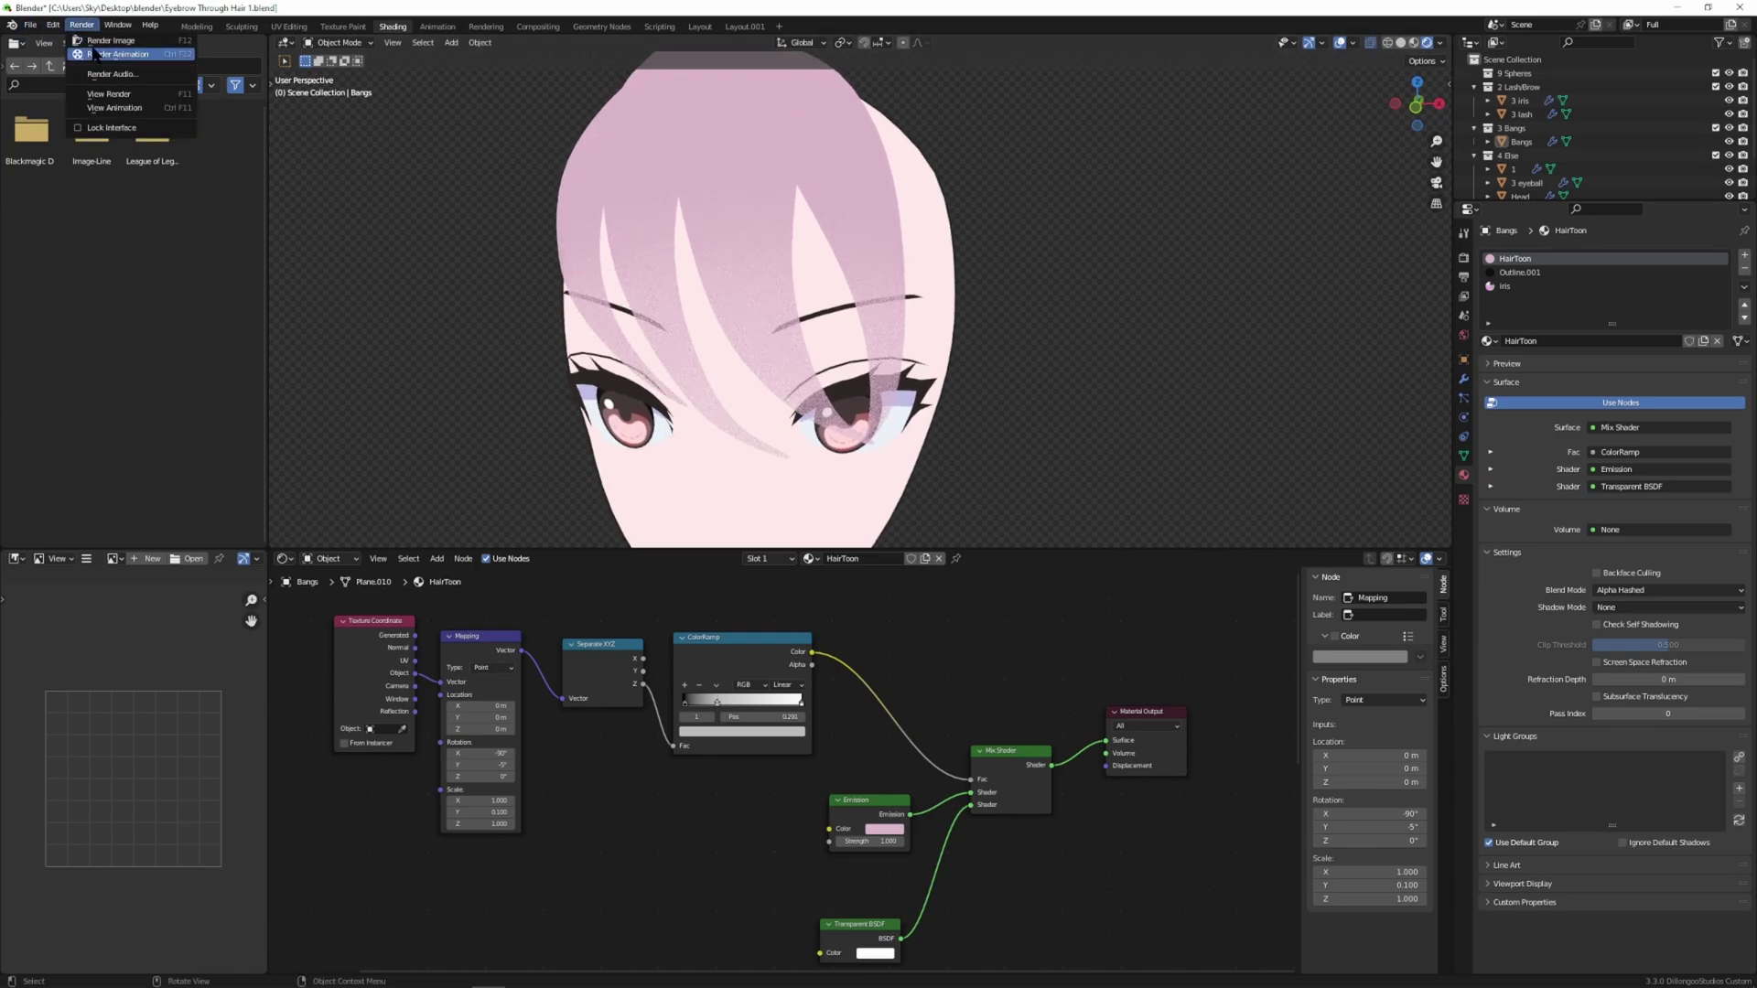
{"action": "left_click", "coordinate": [100, 41]}
{"action": "middle_click_drag", "start_coordinate": [991, 305], "coordinate": [826, 370]}
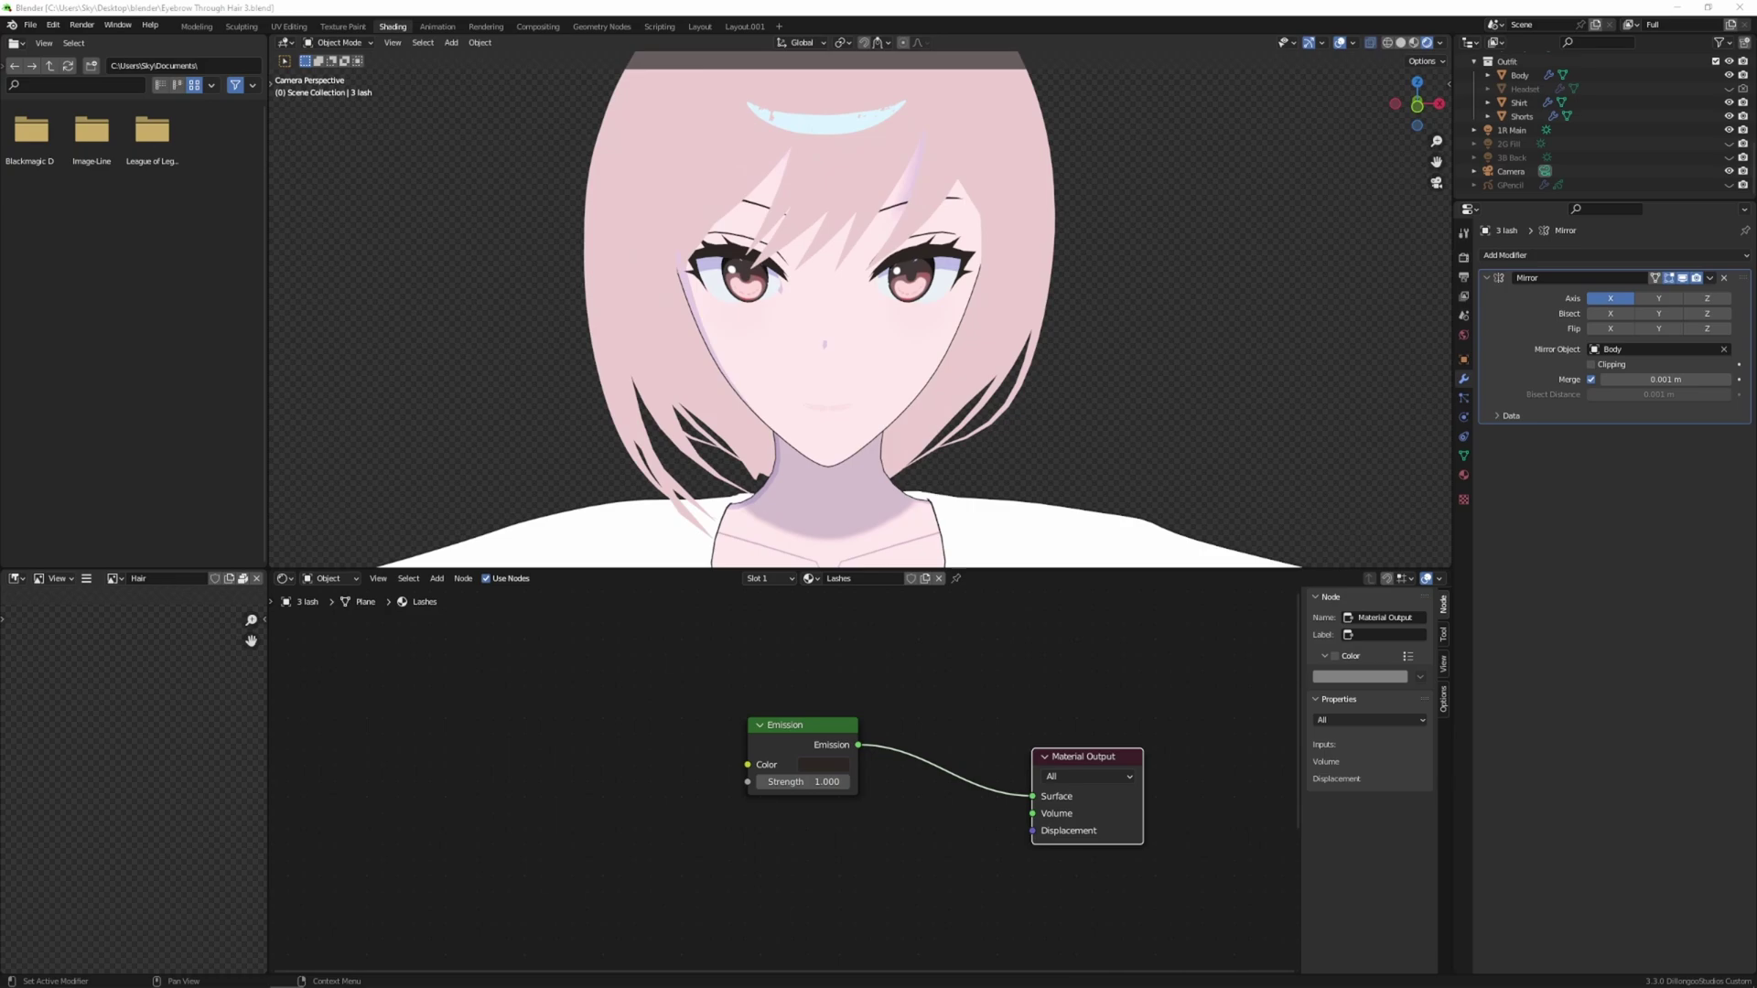
- Move the Emission node of the Lashes material slightly farther from the Material Output node
{"action": "left_click", "coordinate": [1144, 640]}
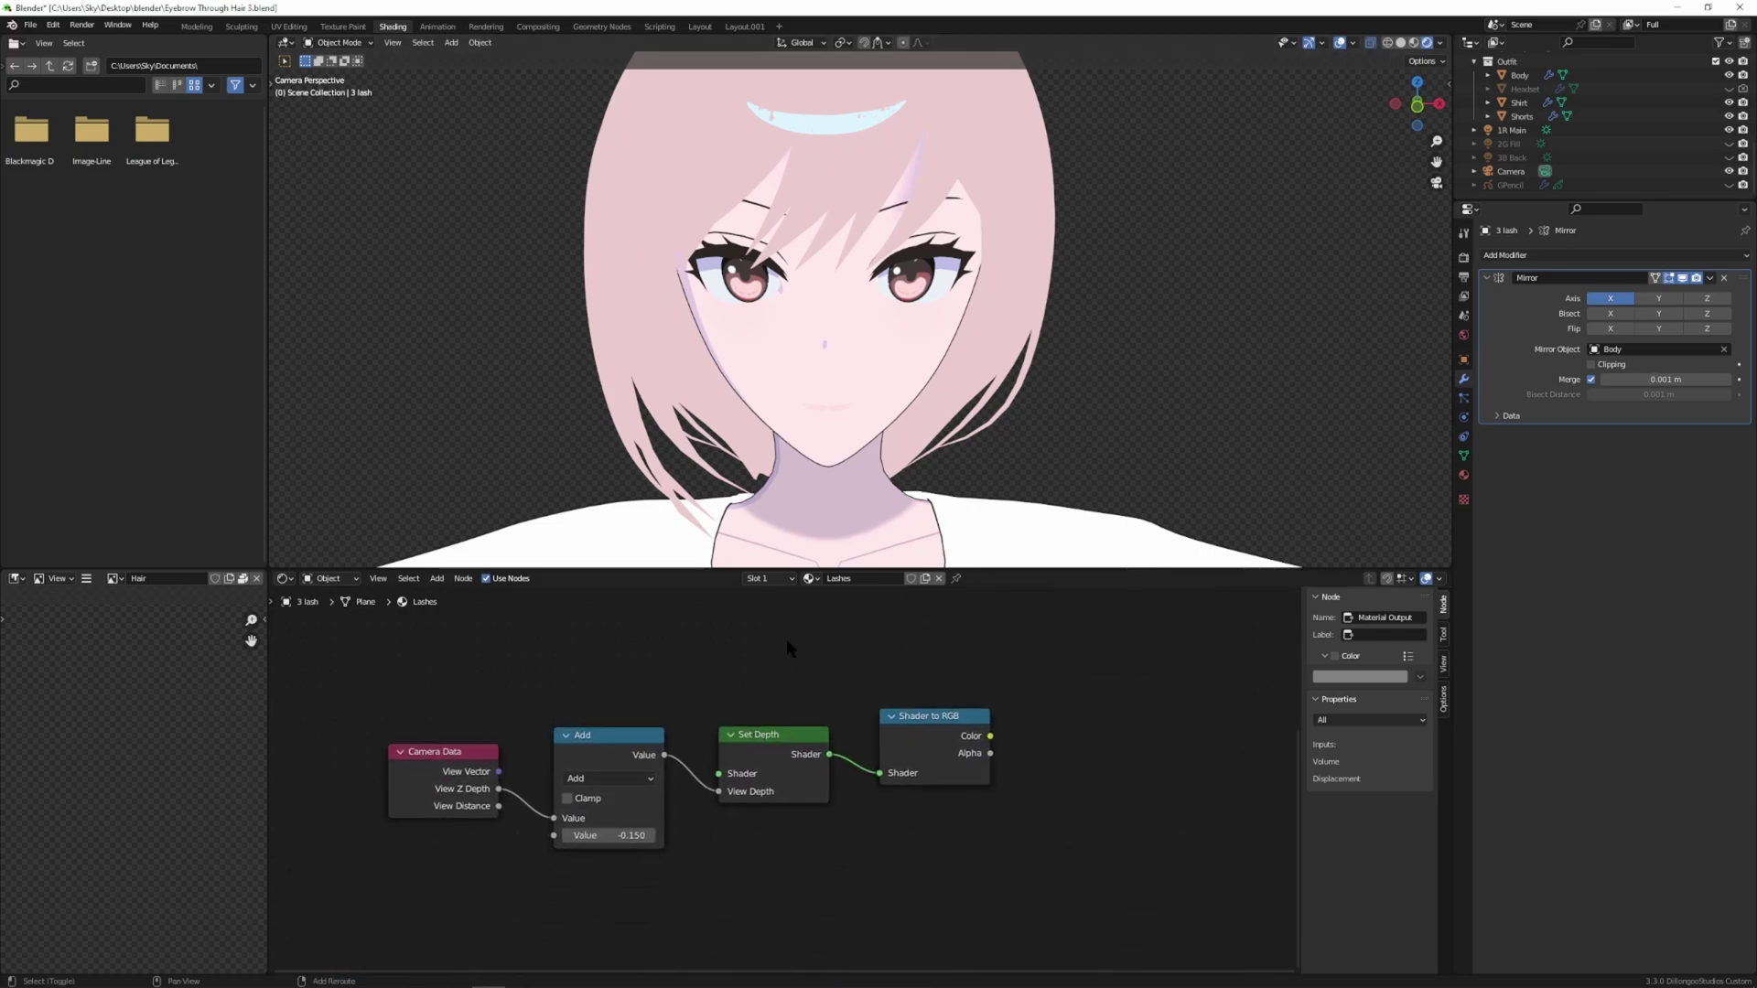
{"action": "left_click_drag", "start_coordinate": [771, 744], "coordinate": [765, 745]}
{"action": "middle_click_drag", "start_coordinate": [1112, 666], "coordinate": [1109, 738], "text": "shift"}
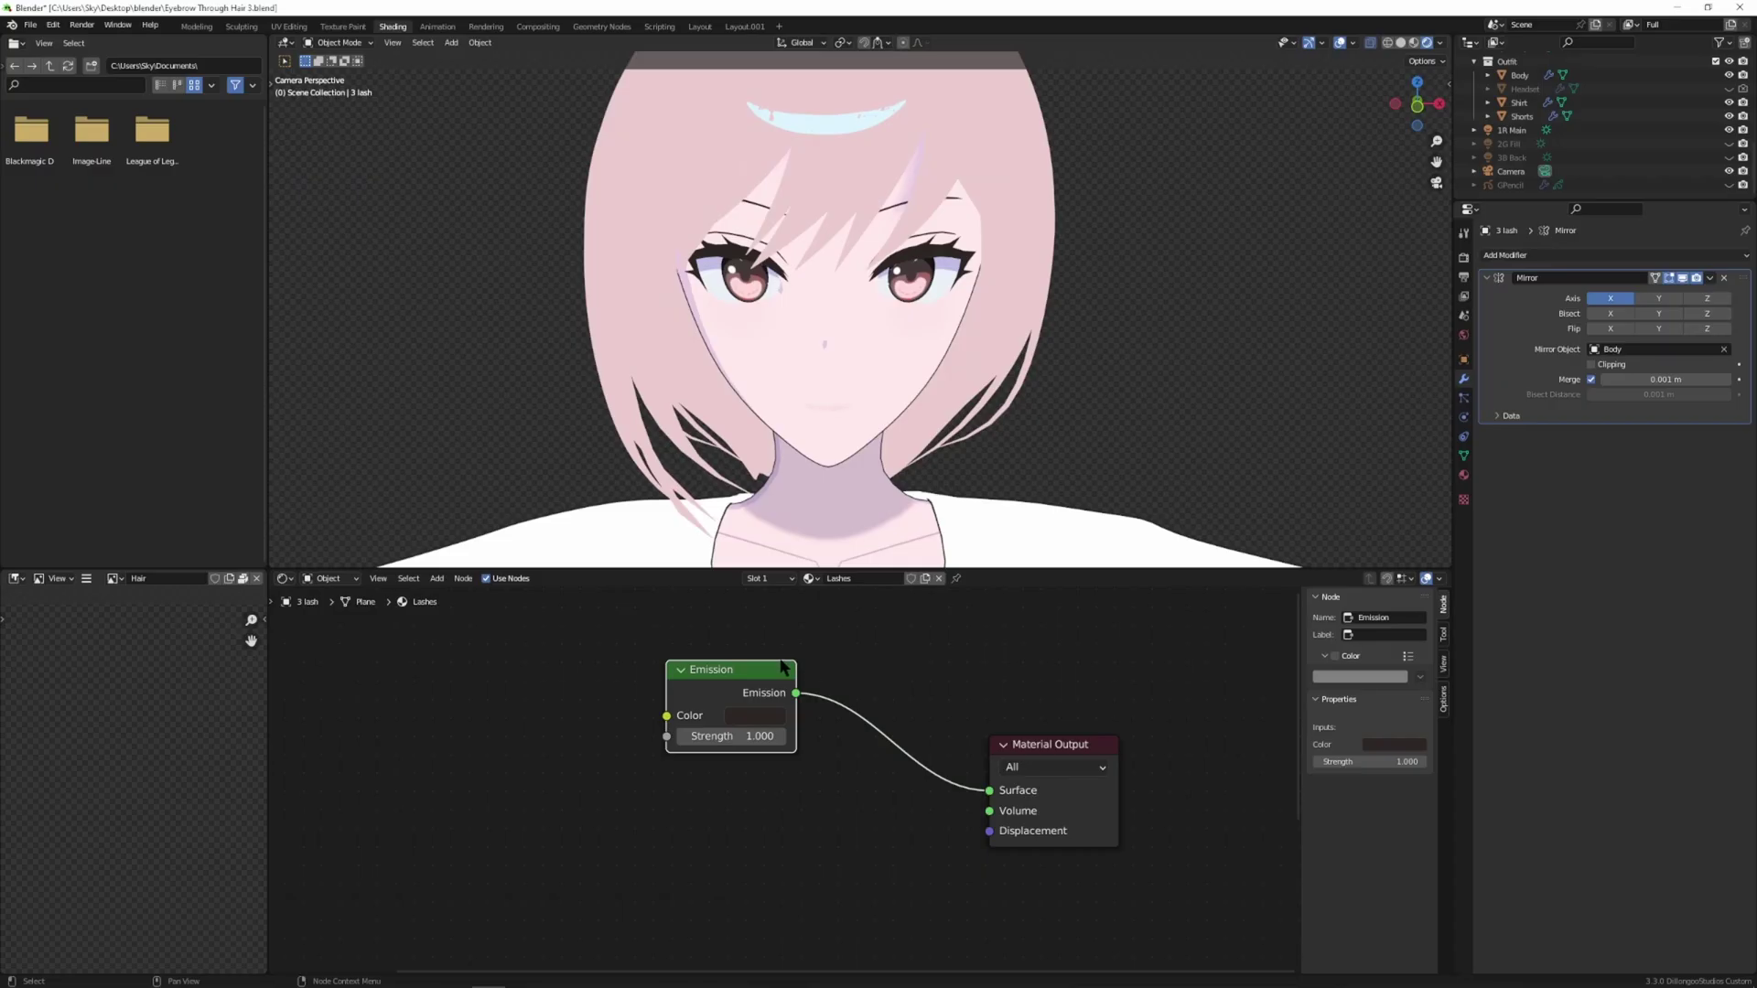
{"action": "mouse_move", "coordinate": [747, 674]}
{"action": "left_mouse_down"}
{"action": "mouse_move", "coordinate": [771, 693]}
{"action": "mouse_move", "coordinate": [729, 682]}
{"action": "left_mouse_up"}
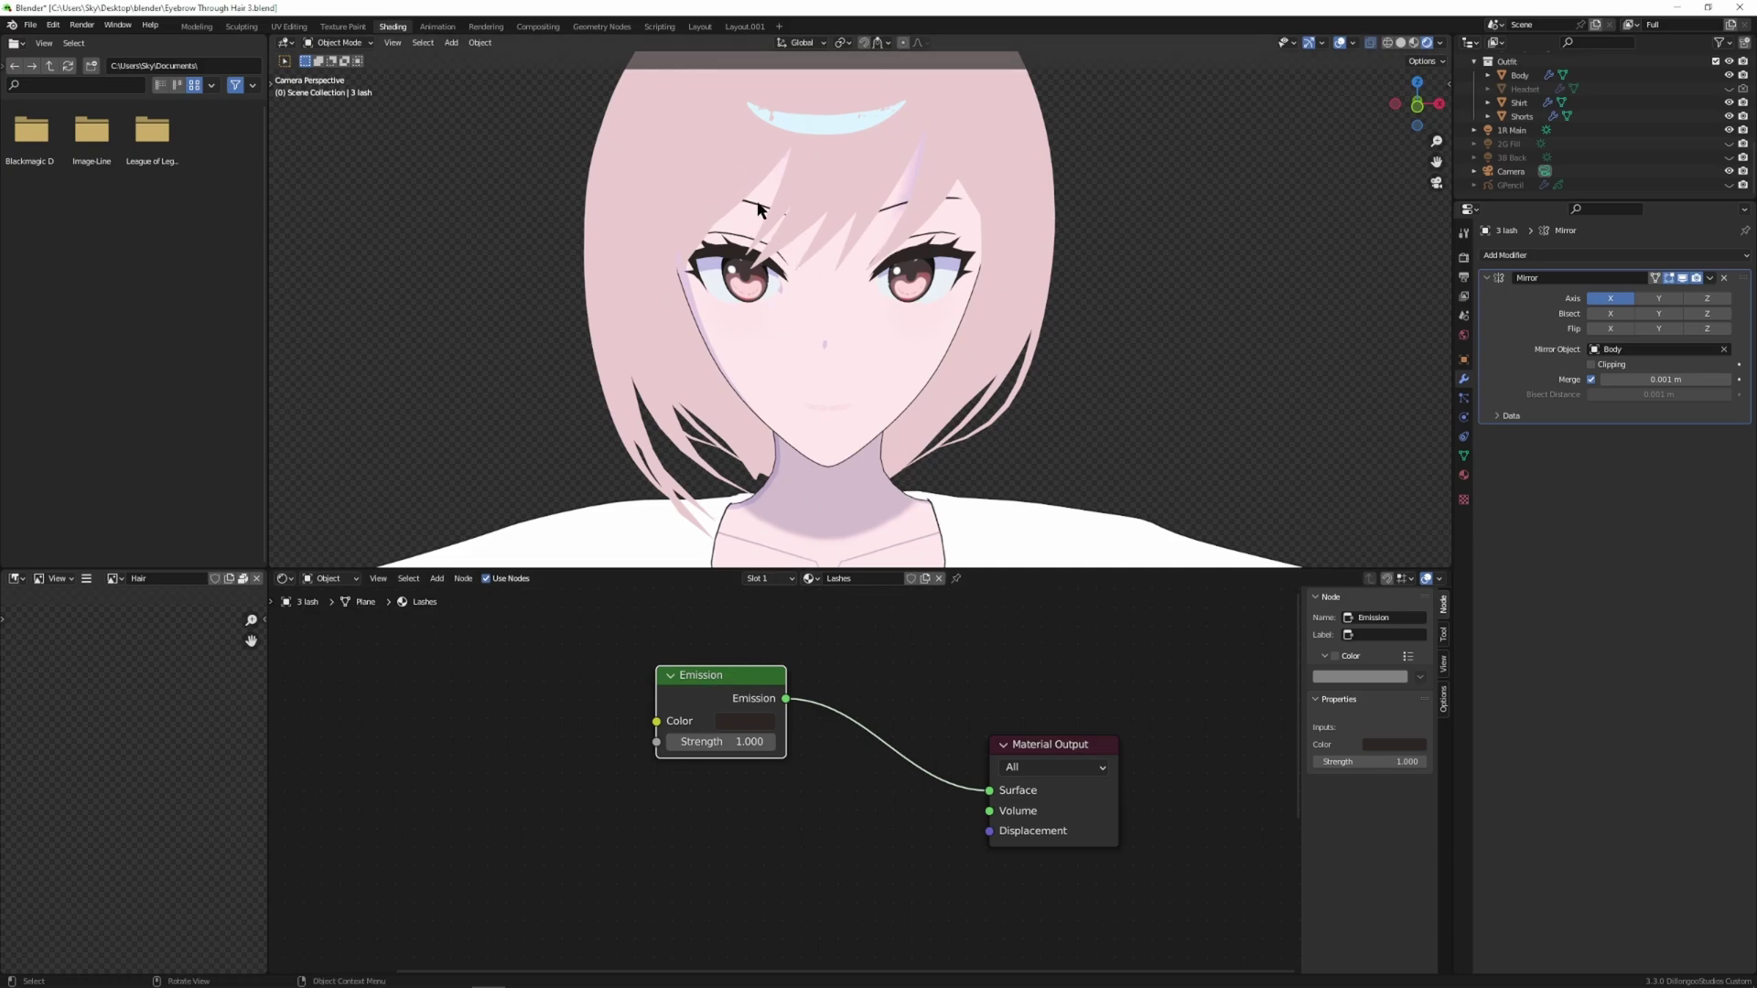
- Tidy the Camera Data, Add, Set Depth and Shader to RGB nodes into a row and set the Add node's value to 0
{"action": "middle_click_drag", "start_coordinate": [615, 860], "coordinate": [812, 640]}
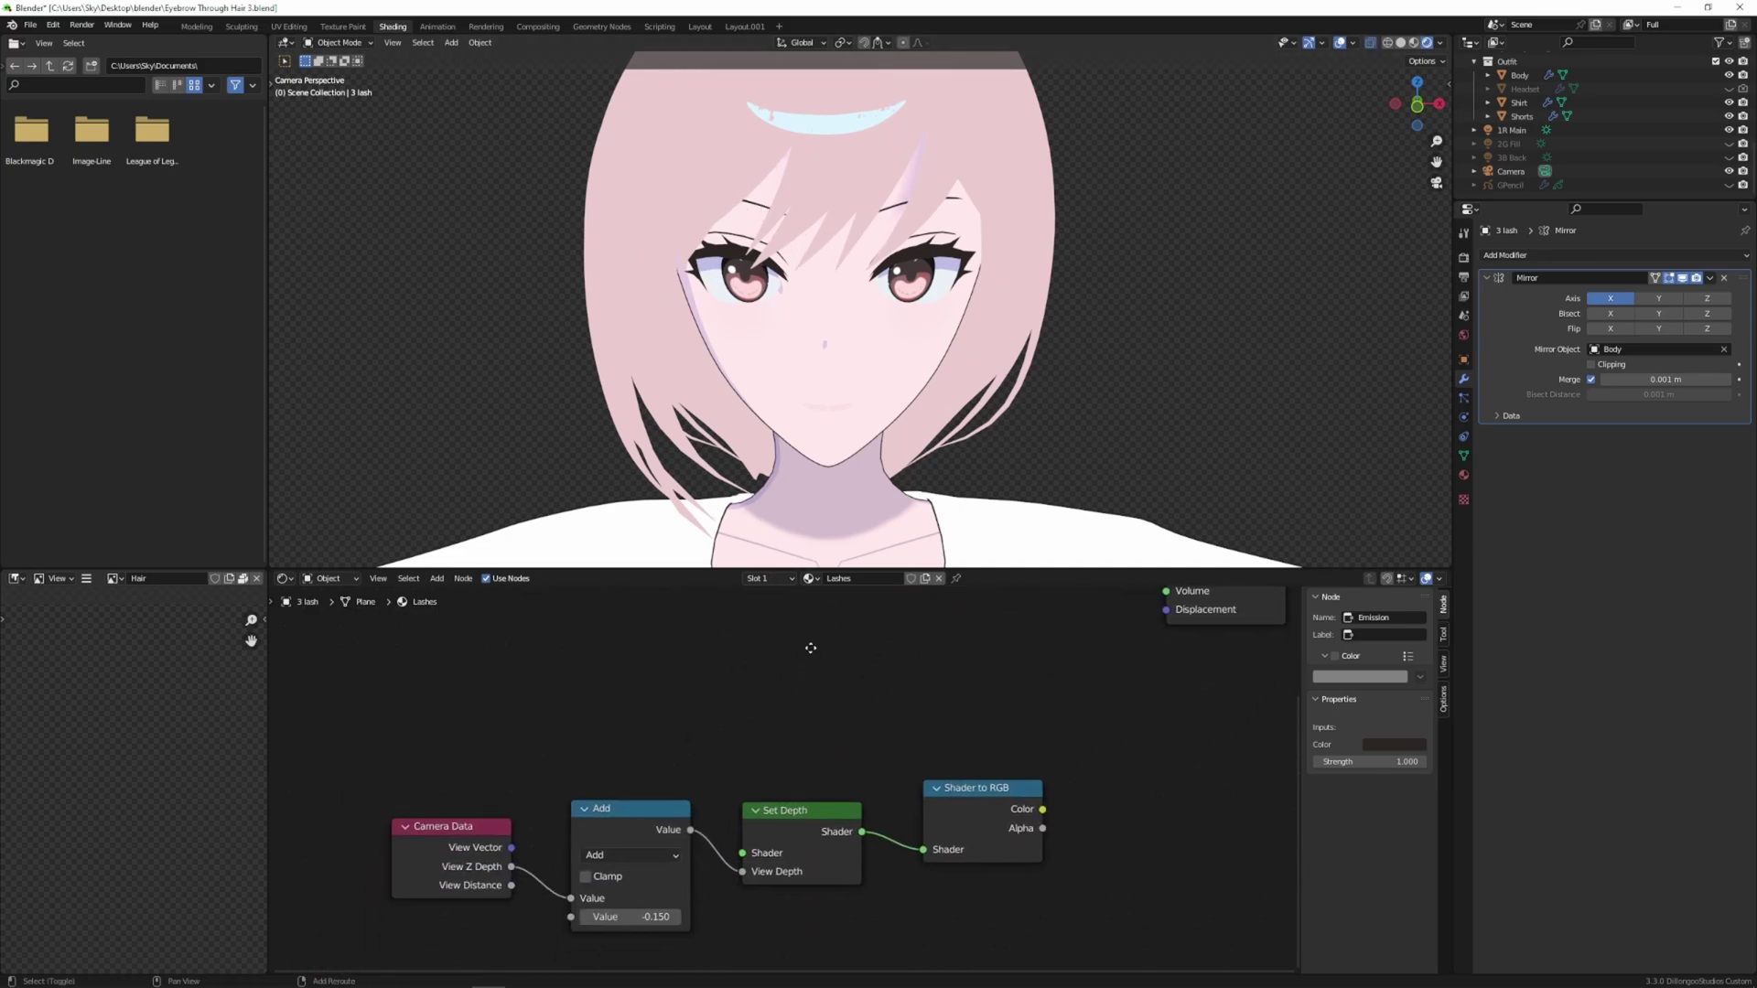
{"action": "middle_click_drag", "start_coordinate": [716, 773], "coordinate": [740, 705], "text": "shift"}
{"action": "left_click_drag", "start_coordinate": [477, 752], "coordinate": [473, 731]}
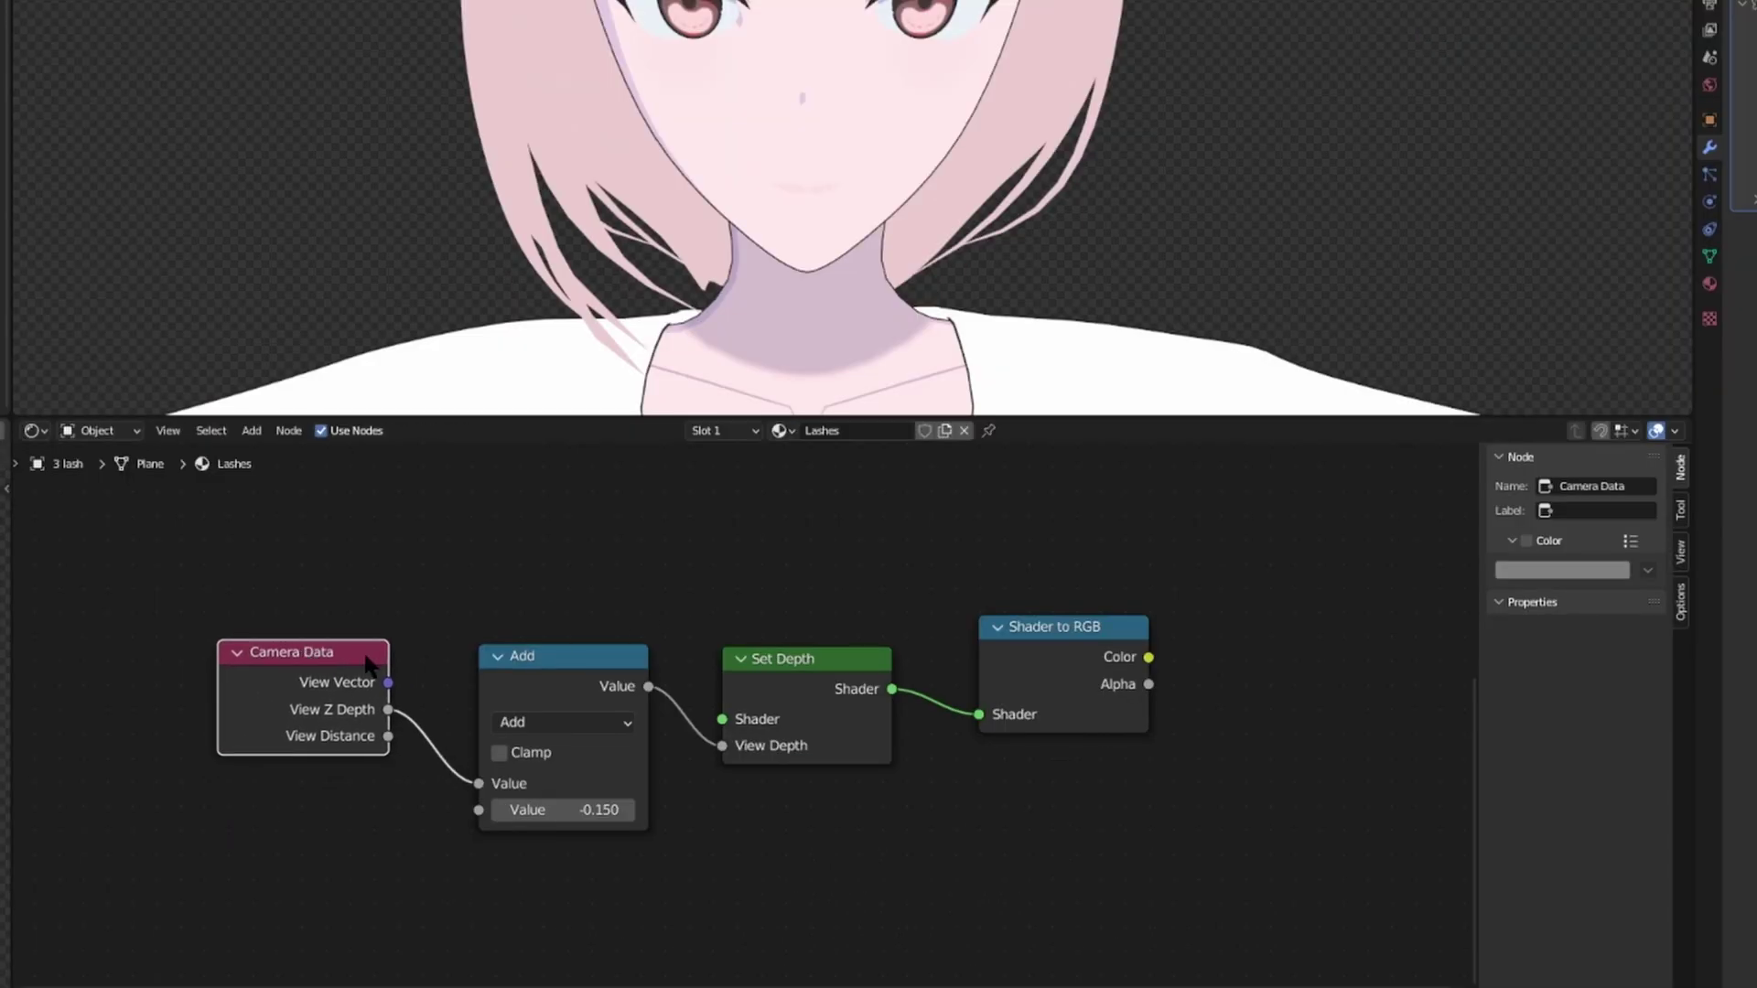
{"action": "left_click_drag", "start_coordinate": [638, 735], "coordinate": [631, 739]}
{"action": "left_click_drag", "start_coordinate": [531, 659], "coordinate": [531, 644]}
{"action": "left_click_drag", "start_coordinate": [780, 652], "coordinate": [756, 641]}
{"action": "left_click_drag", "start_coordinate": [1034, 625], "coordinate": [1032, 619]}
{"action": "left_click_drag", "start_coordinate": [584, 652], "coordinate": [577, 655]}
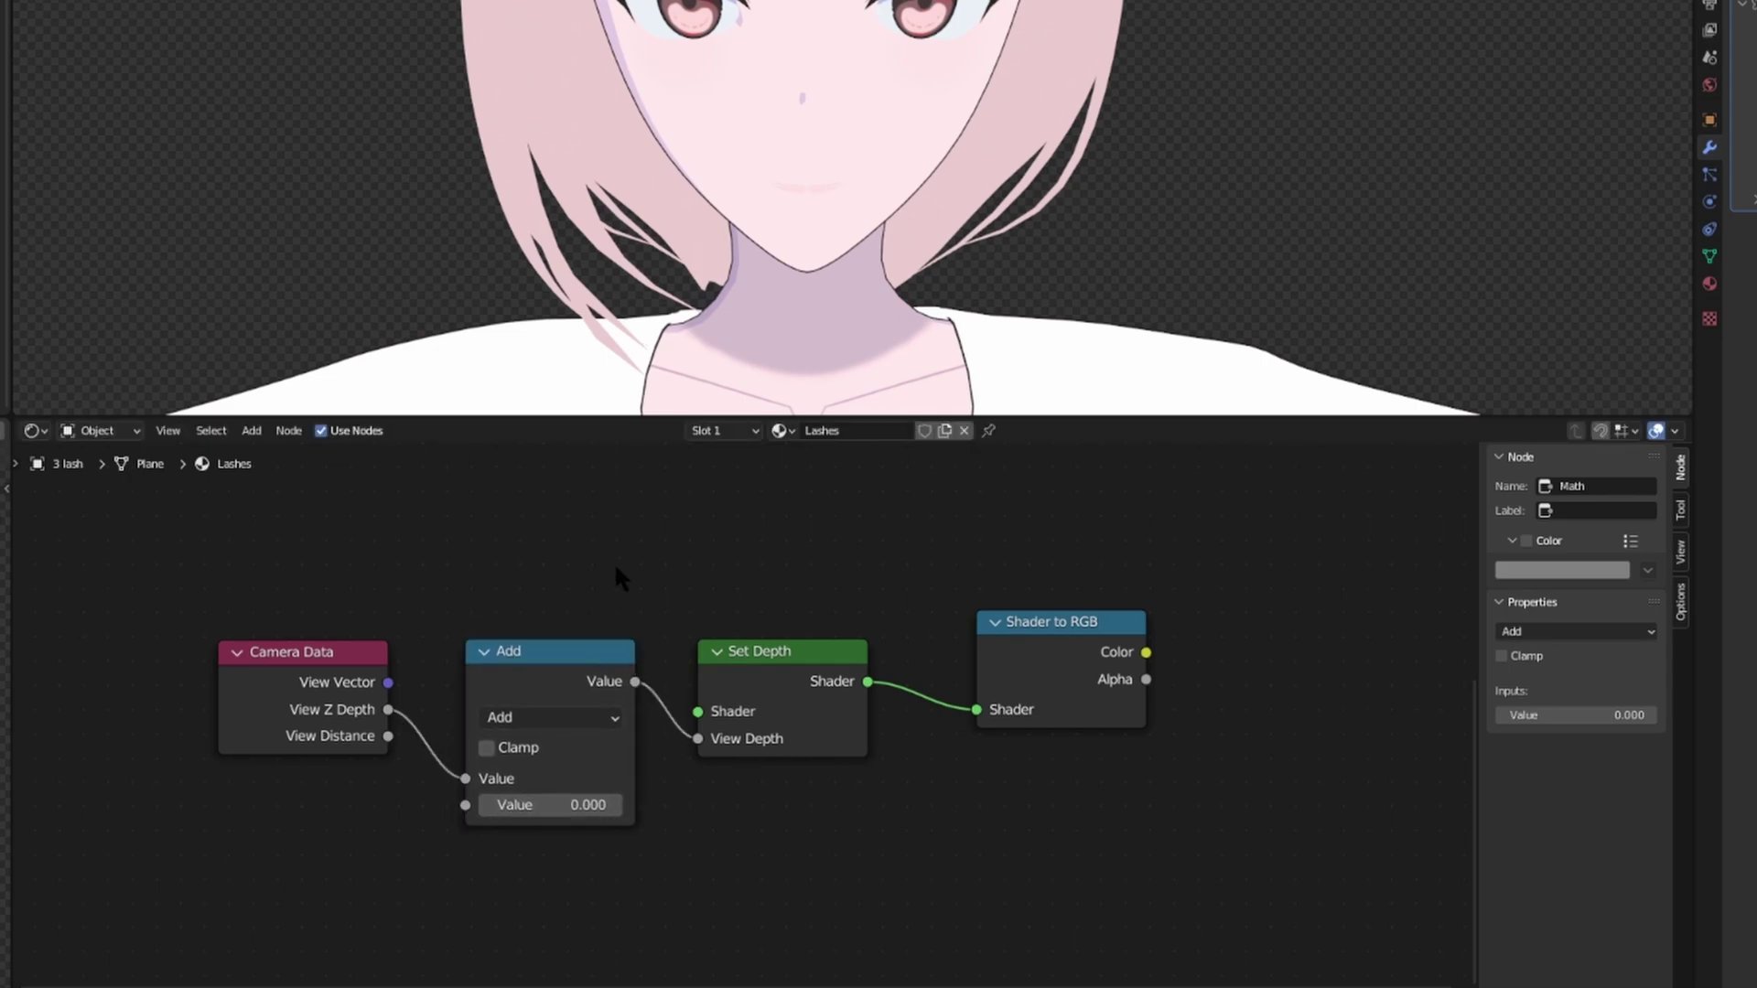
- Add a Math node in Add mode and place it above the existing Add node
{"action": "key", "text": "shift+a"}
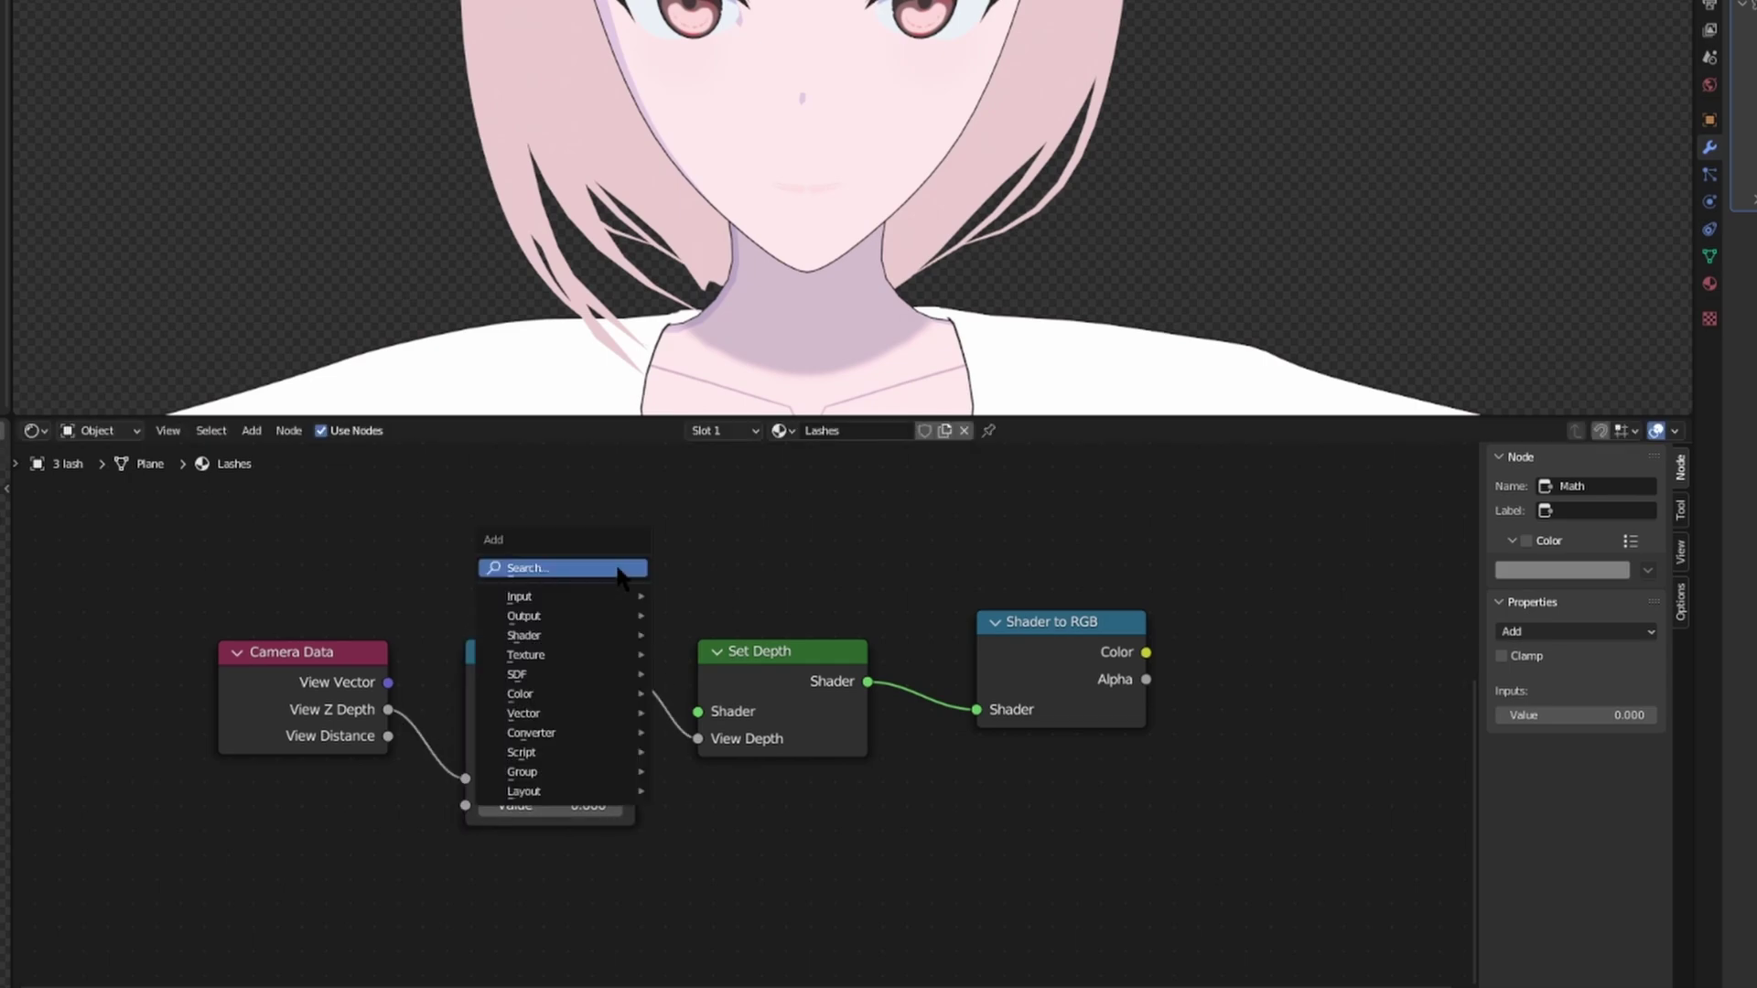
{"action": "type", "text": "add"}
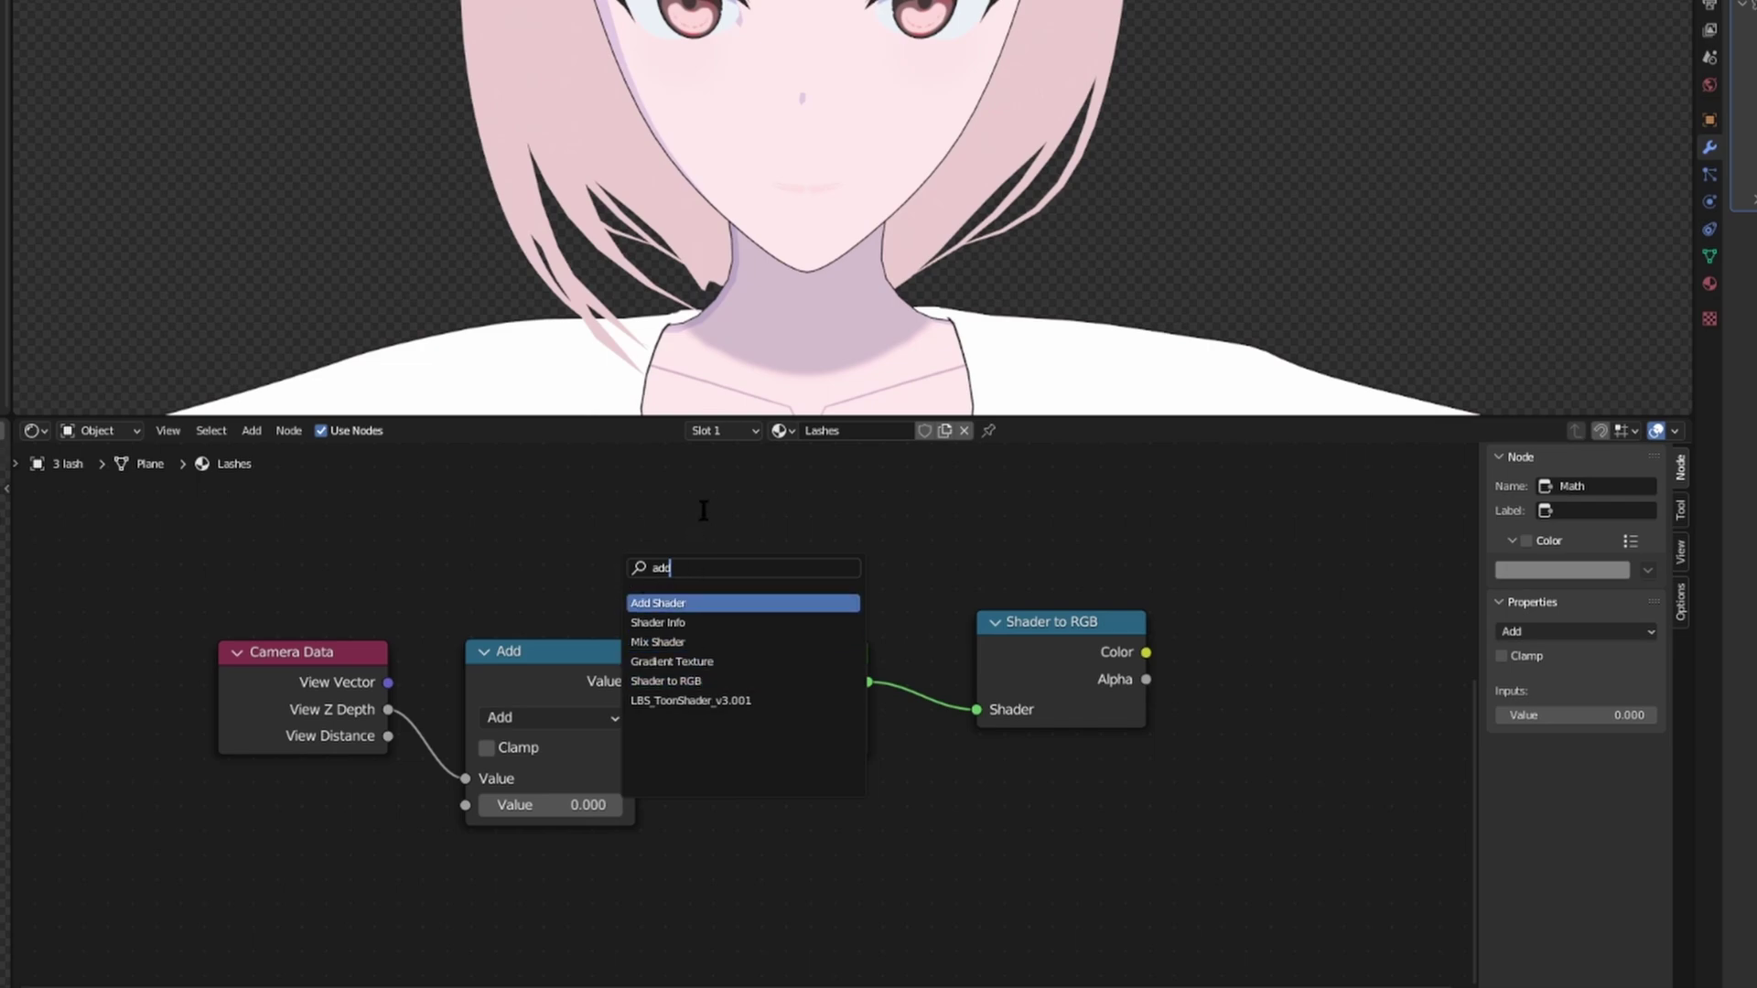
{"action": "key", "text": "BackSpace"}
{"action": "key", "text": "BackSpace"}
{"action": "key", "text": "BackSpace"}
{"action": "type", "text": "math"}
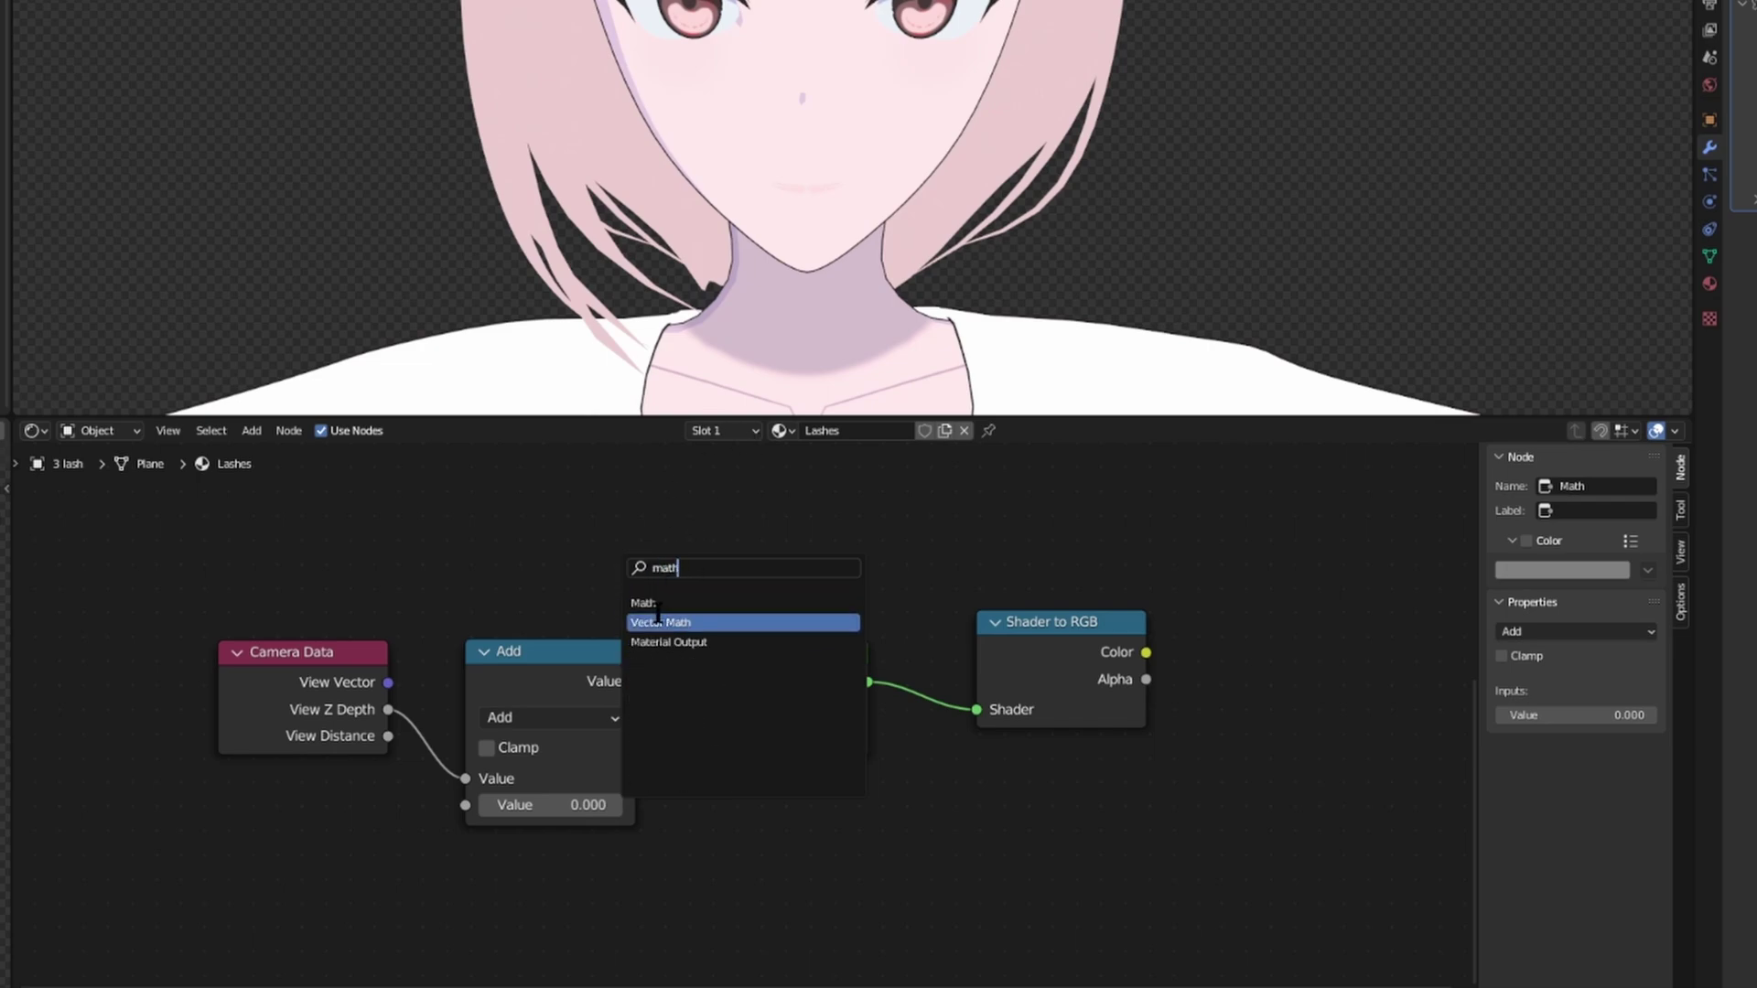
{"action": "left_click", "coordinate": [656, 604]}
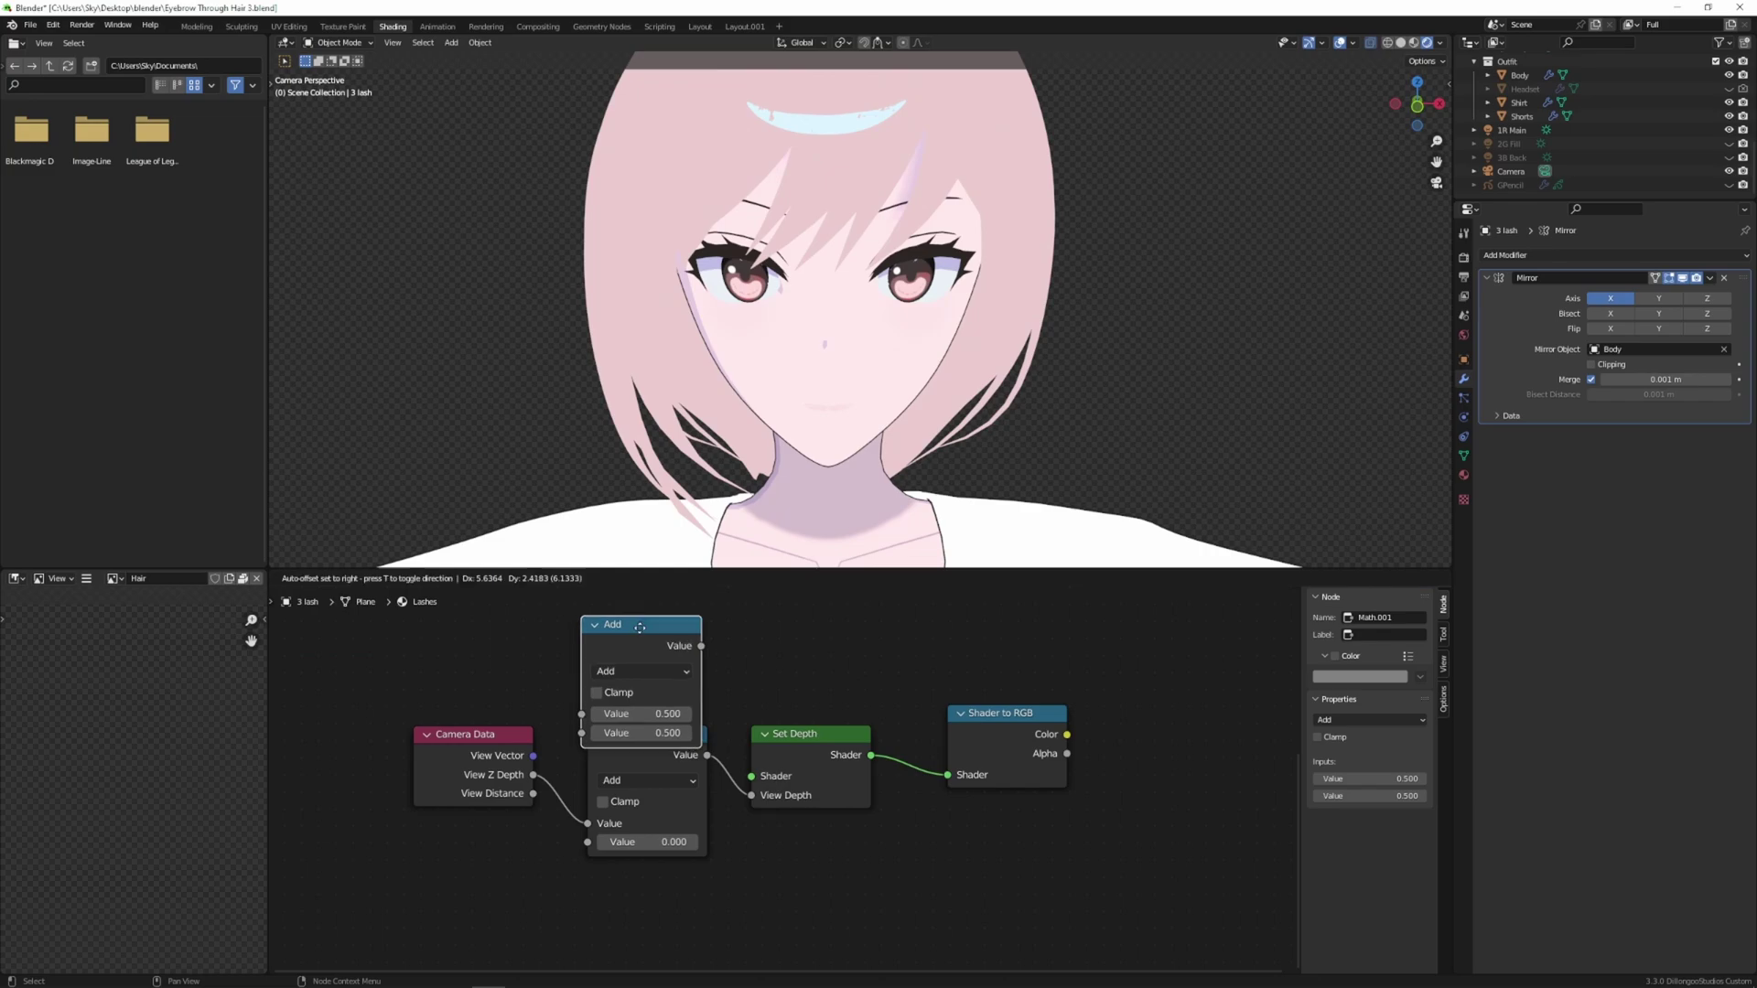
{"action": "left_click", "coordinate": [633, 628]}
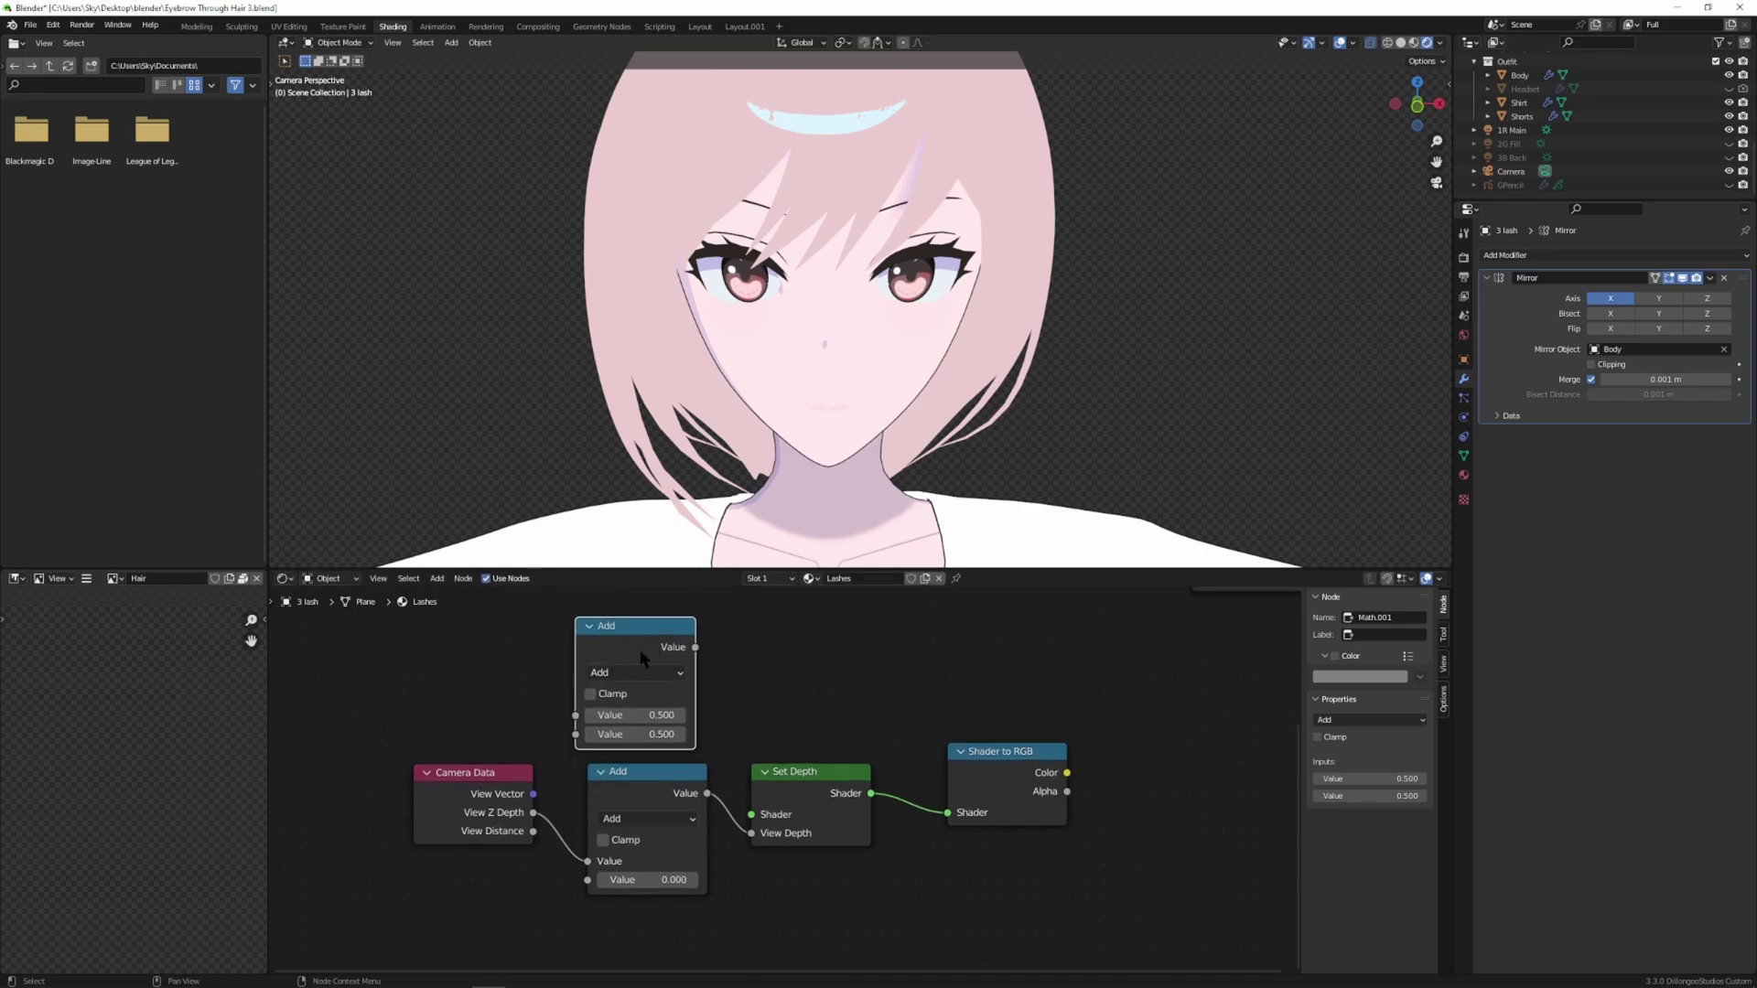
- Delete the extra Add node above the node row and nudge the Set Depth node away from the remaining Add node
{"action": "left_click", "coordinate": [671, 672]}
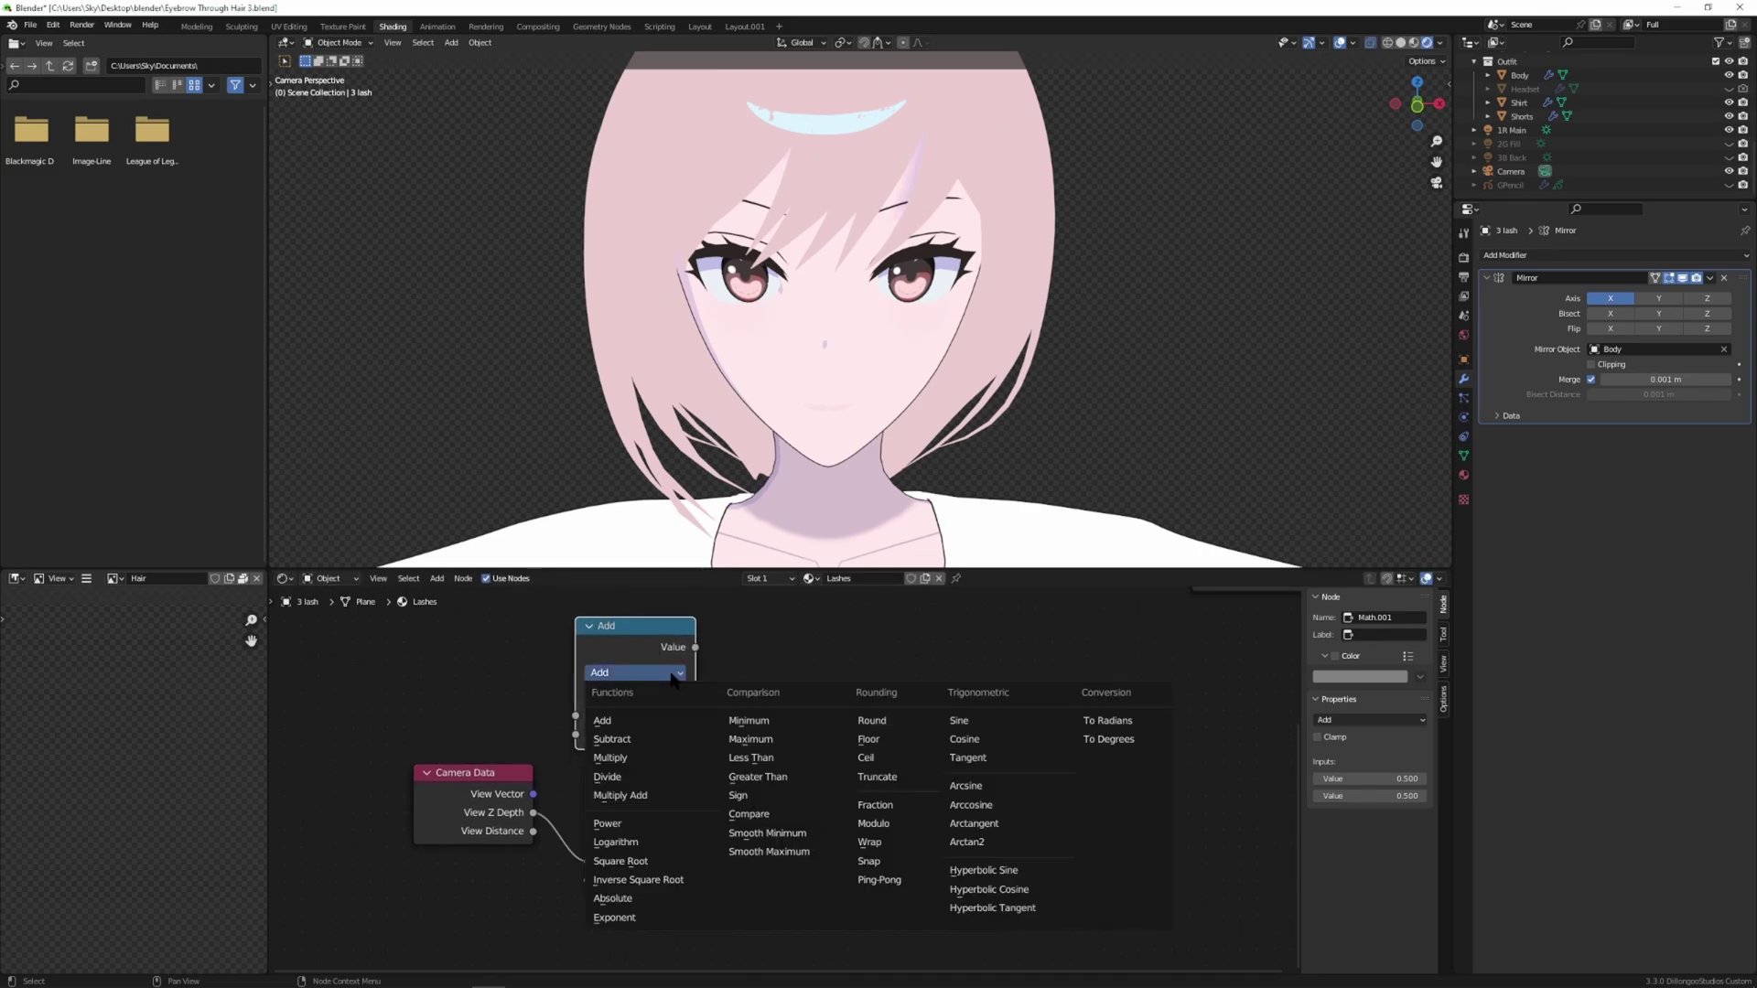
{"action": "key", "text": "Escape"}
{"action": "key", "text": "x"}
{"action": "left_click_drag", "start_coordinate": [774, 792], "coordinate": [792, 782]}
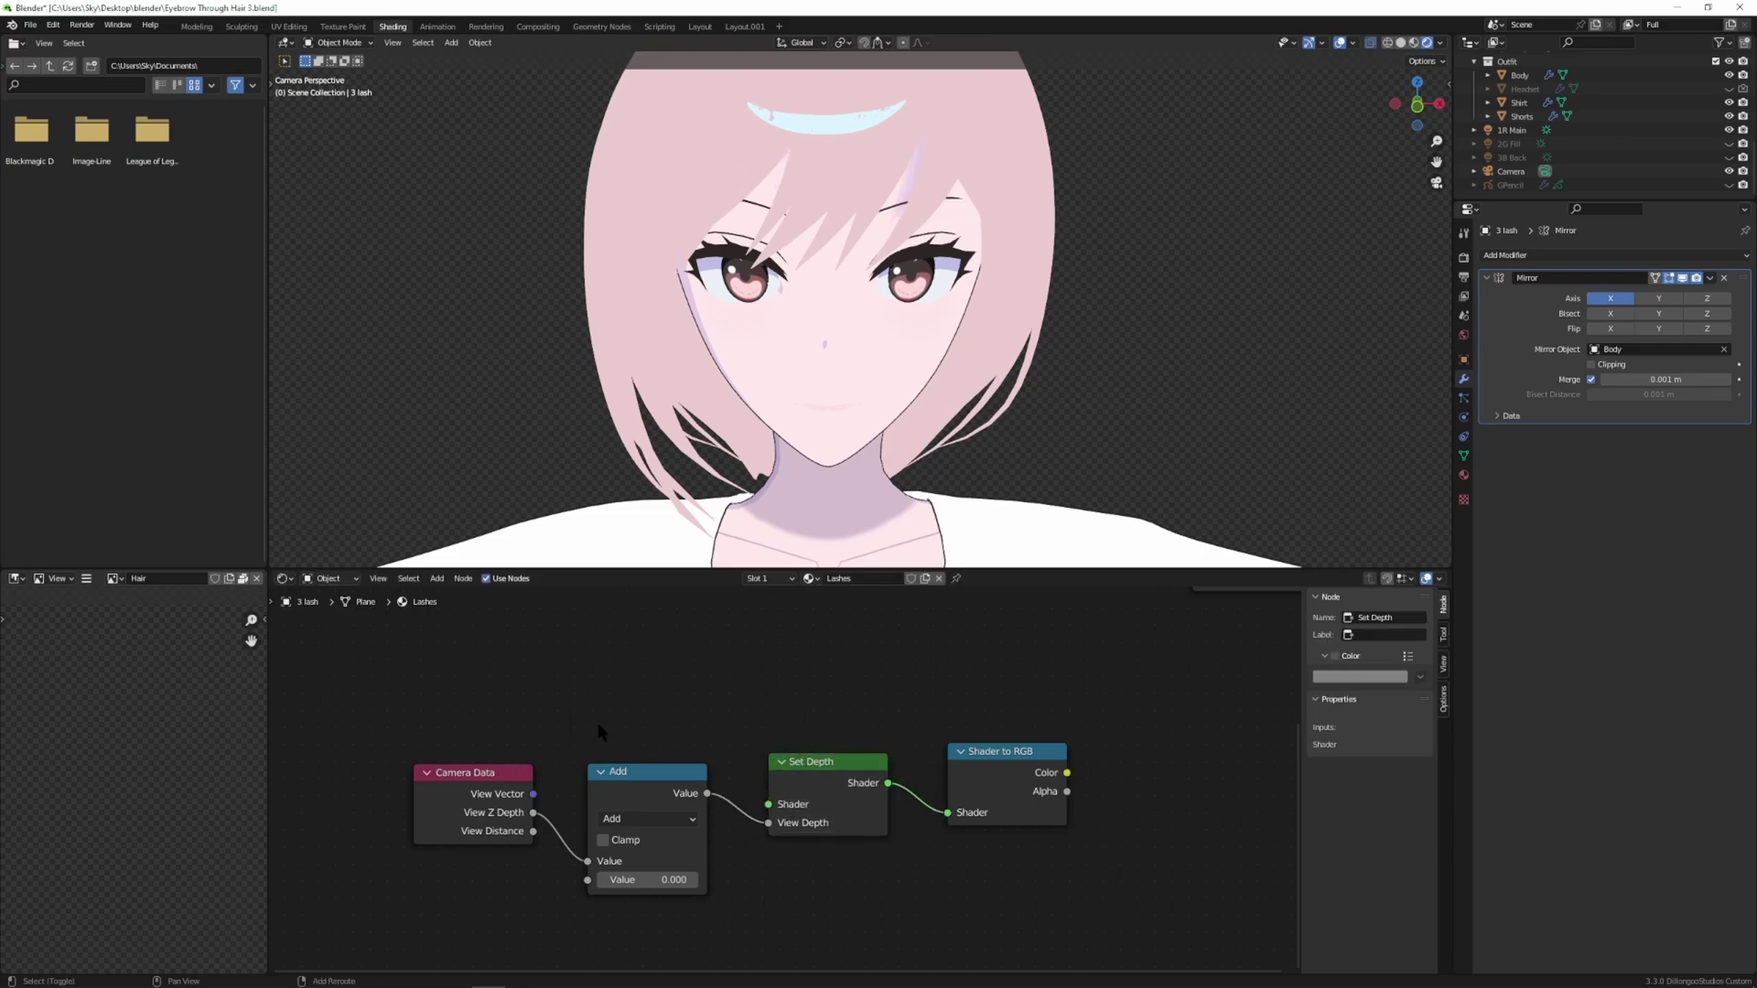
- Link Camera Data's View Z Depth to the Add node's first value, Add to Set Depth's View Depth, and Set Depth to Shader to RGB
{"action": "key", "text": "shift+a"}
{"action": "type", "text": "camer"}
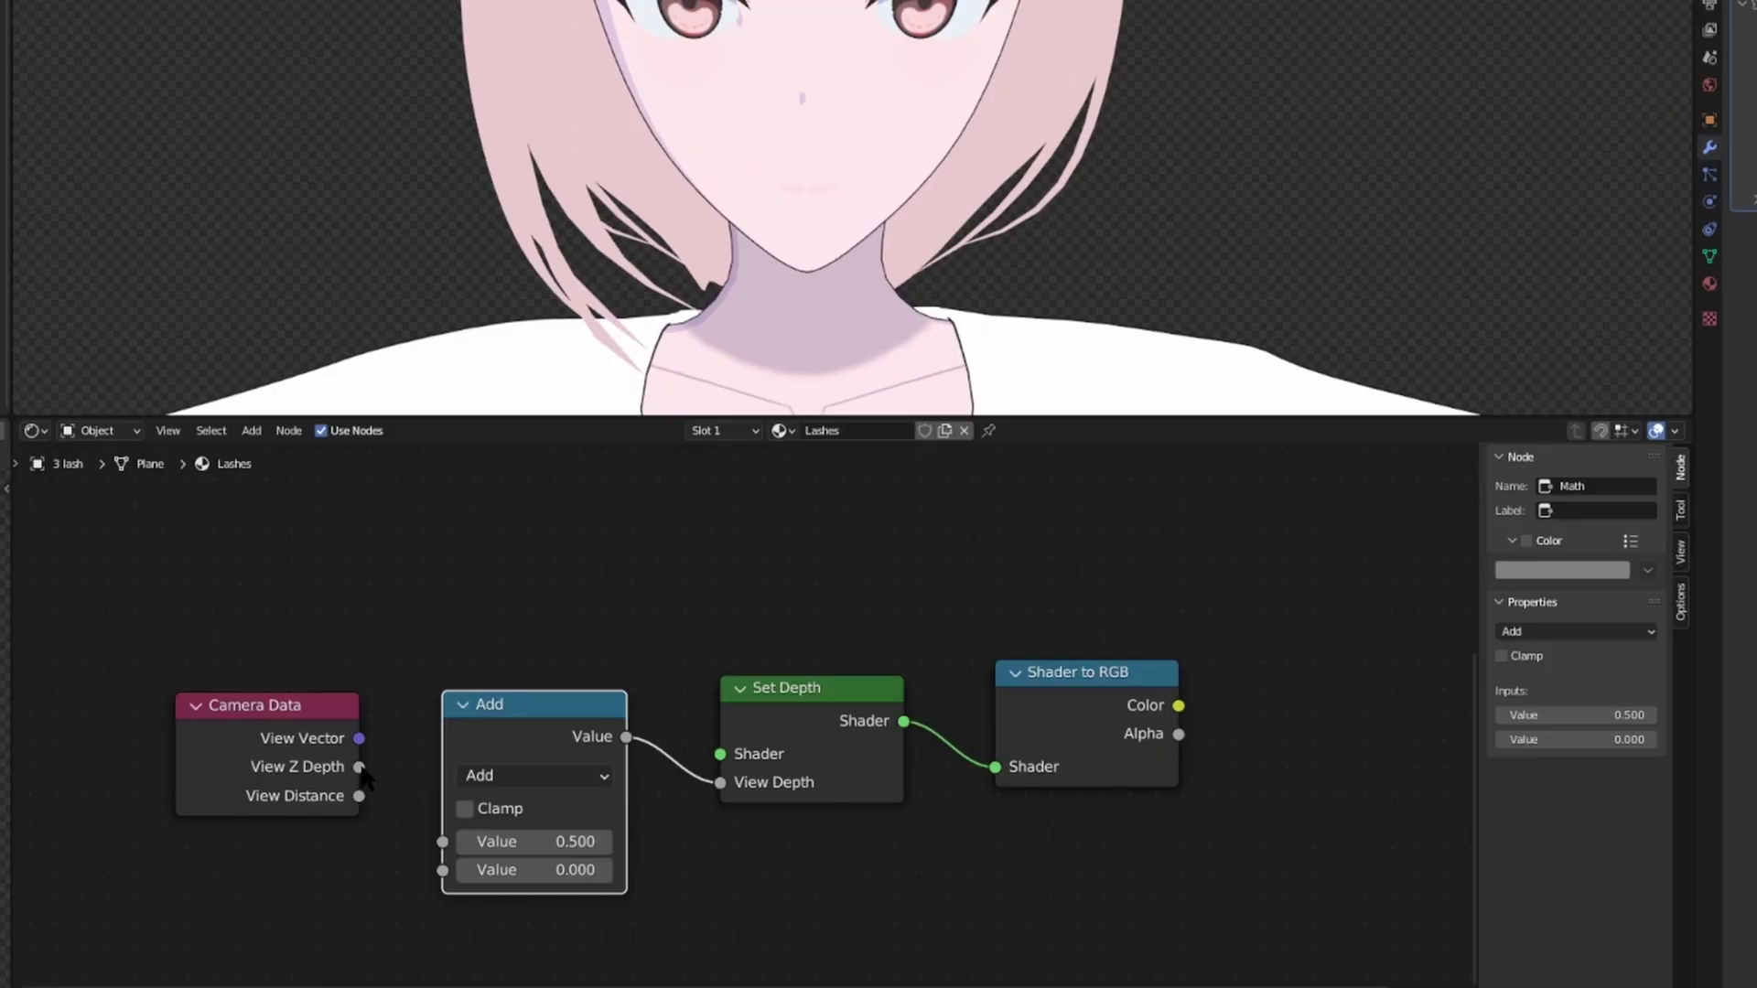
{"action": "left_click_drag", "start_coordinate": [532, 813], "coordinate": [554, 826]}
{"action": "left_click_drag", "start_coordinate": [391, 788], "coordinate": [443, 841]}
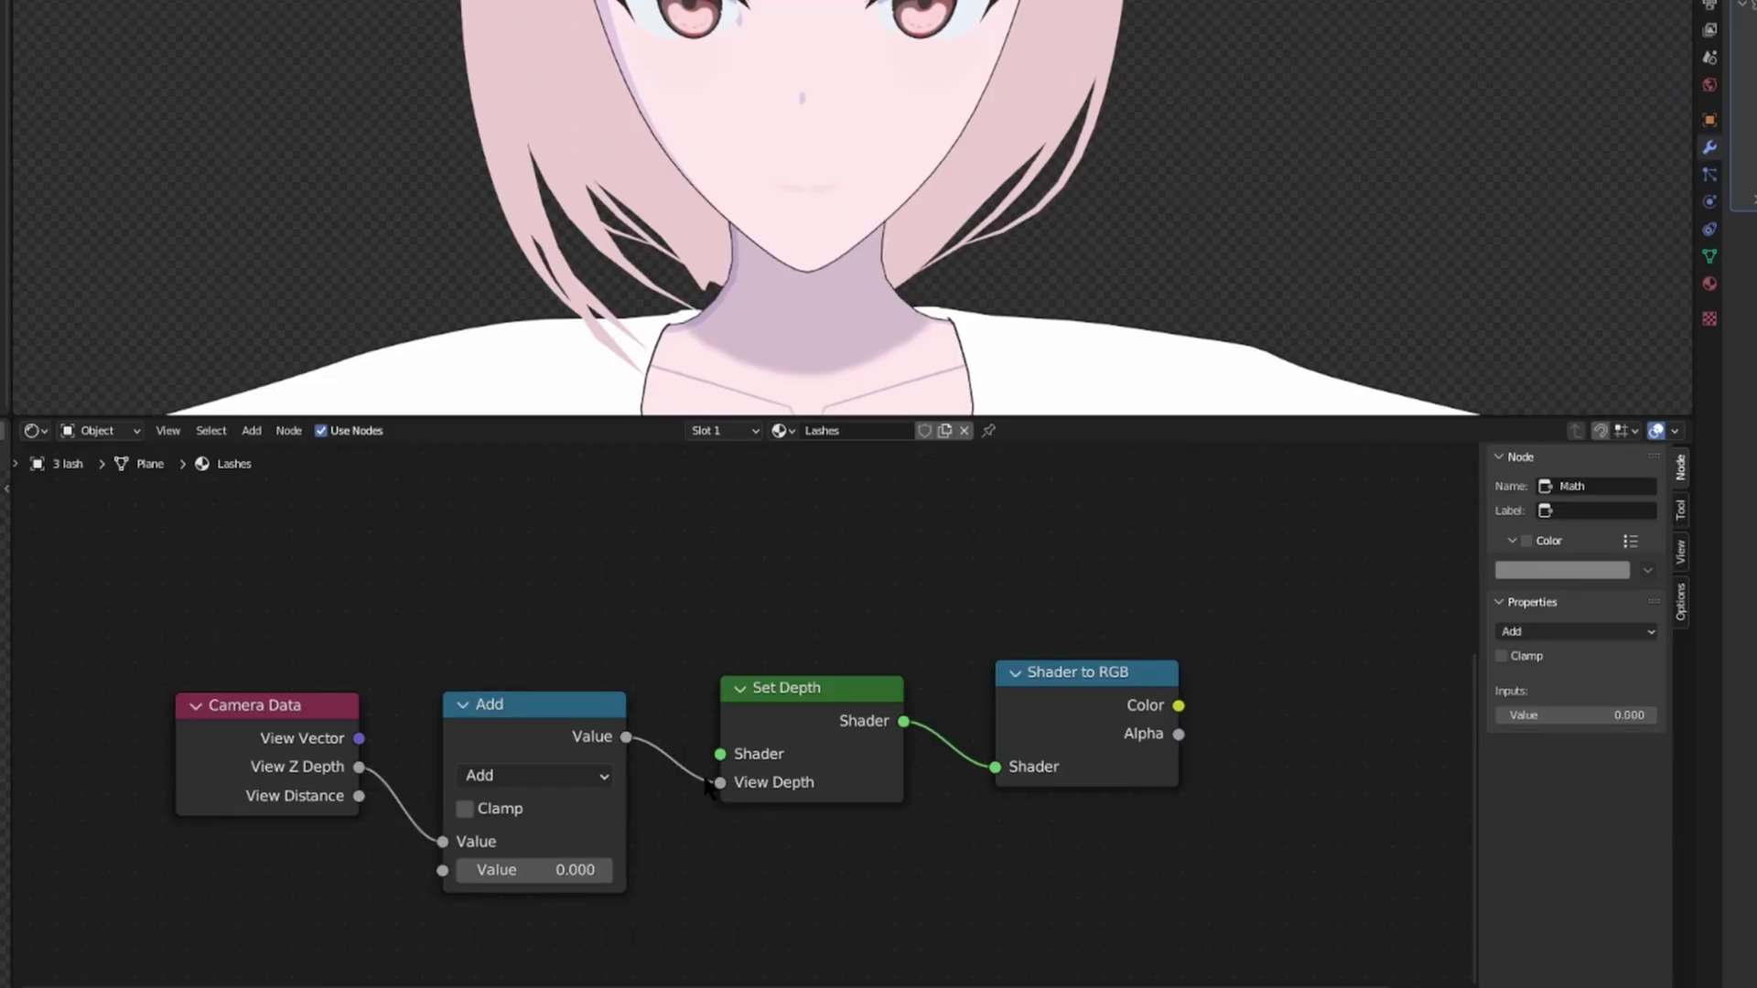
{"action": "left_click_drag", "start_coordinate": [709, 784], "coordinate": [721, 782]}
{"action": "left_click_drag", "start_coordinate": [998, 773], "coordinate": [996, 768]}
- Connect Shader to RGB's Color to the Material Output's Surface, and the Emission node's output to Set Depth's Shader input
{"action": "scroll", "coordinate": [1201, 679], "scroll_direction": "down", "scroll_amount": 2}
{"action": "middle_click_drag", "start_coordinate": [1197, 659], "coordinate": [1000, 770]}
{"action": "scroll", "coordinate": [1046, 709], "scroll_direction": "down", "scroll_amount": 2}
{"action": "left_click_drag", "start_coordinate": [880, 803], "coordinate": [1010, 561]}
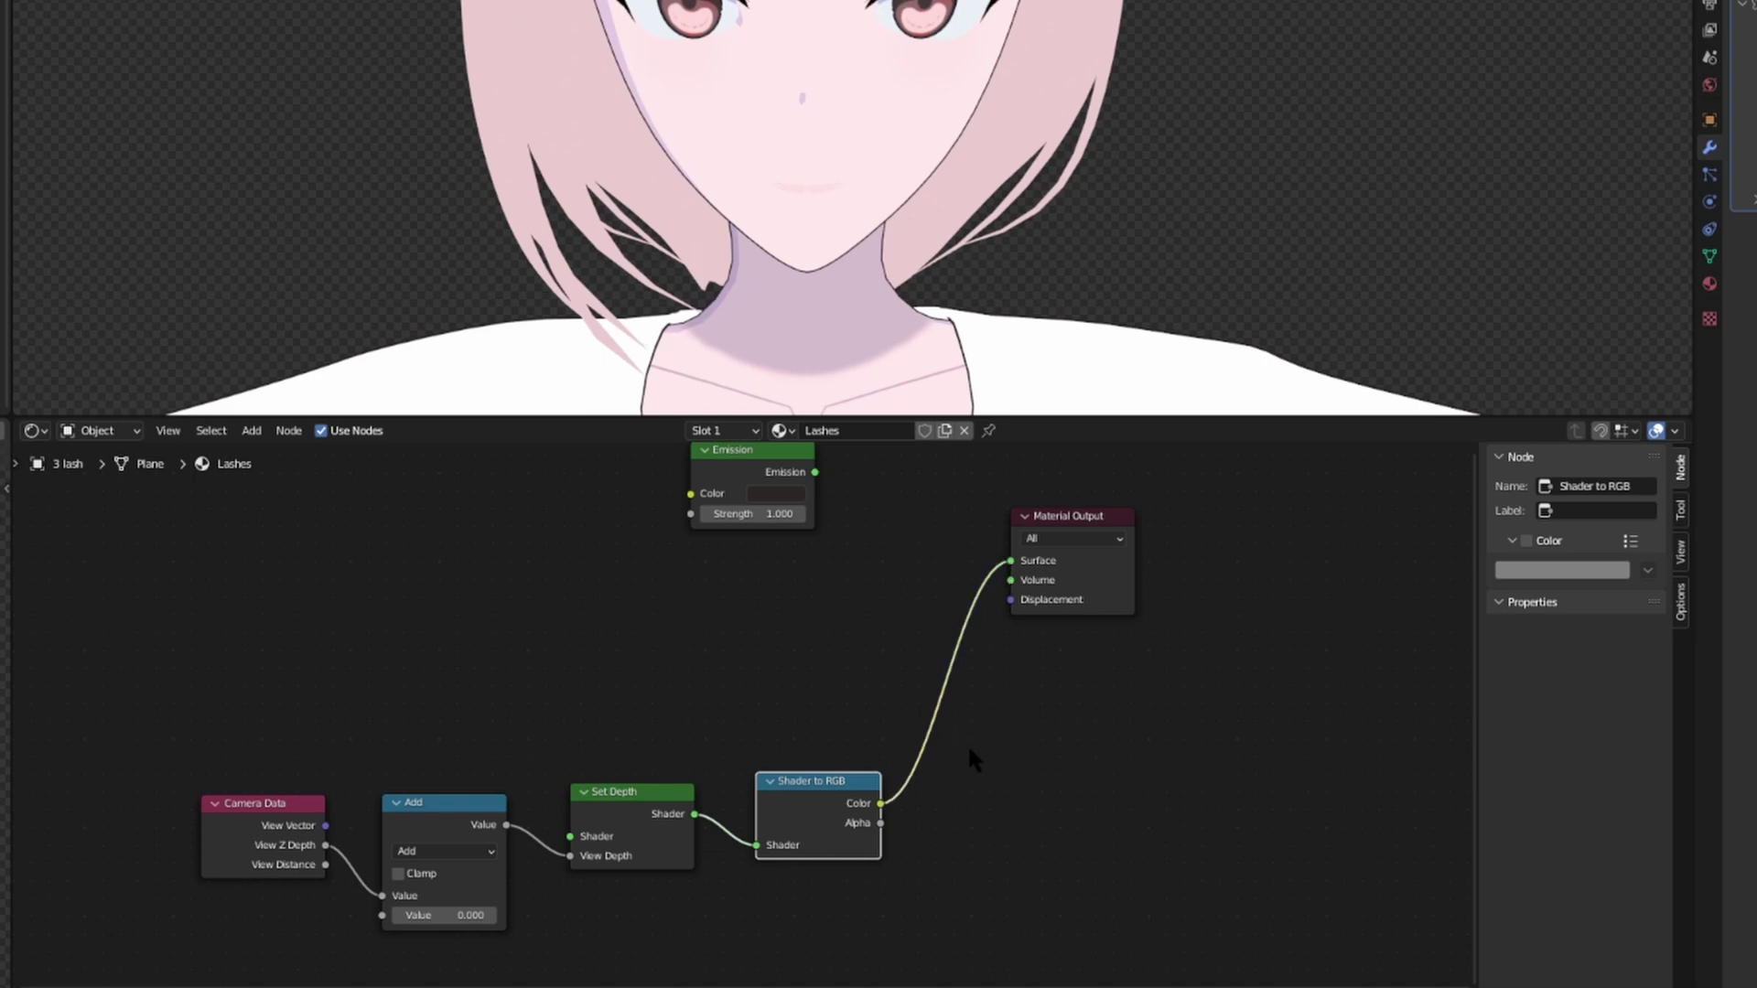
{"action": "left_click_drag", "start_coordinate": [754, 453], "coordinate": [443, 503]}
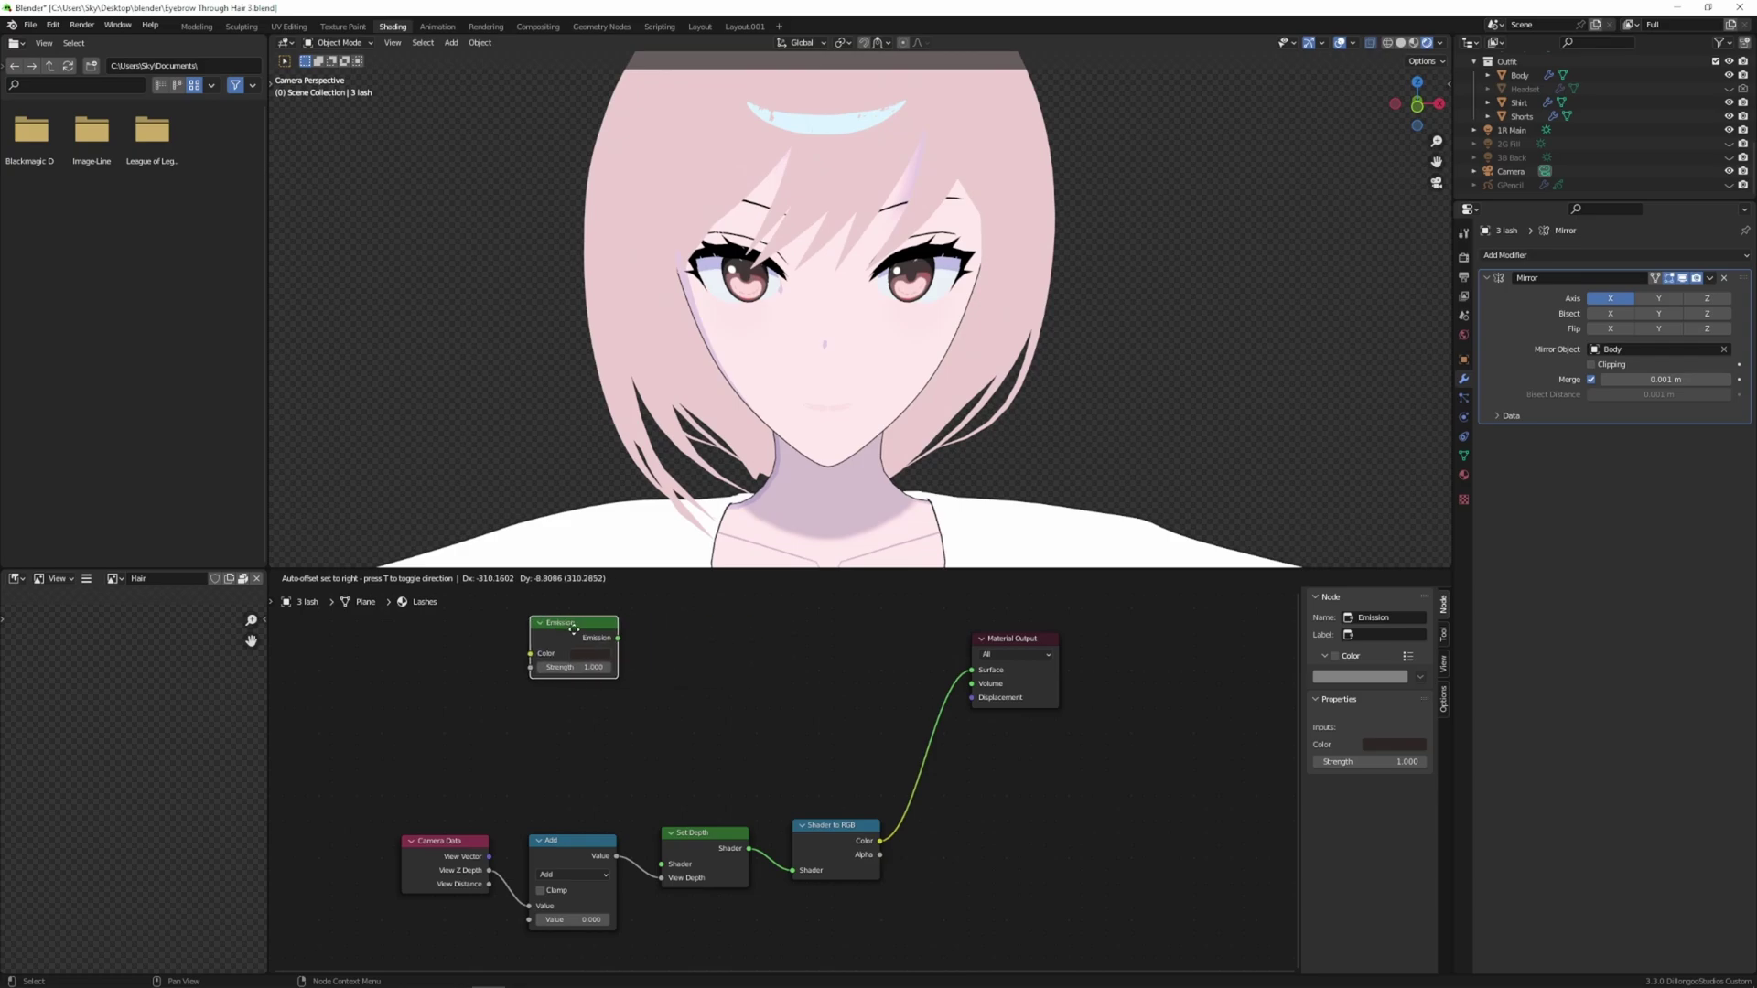
{"action": "left_click_drag", "start_coordinate": [573, 629], "coordinate": [664, 864]}
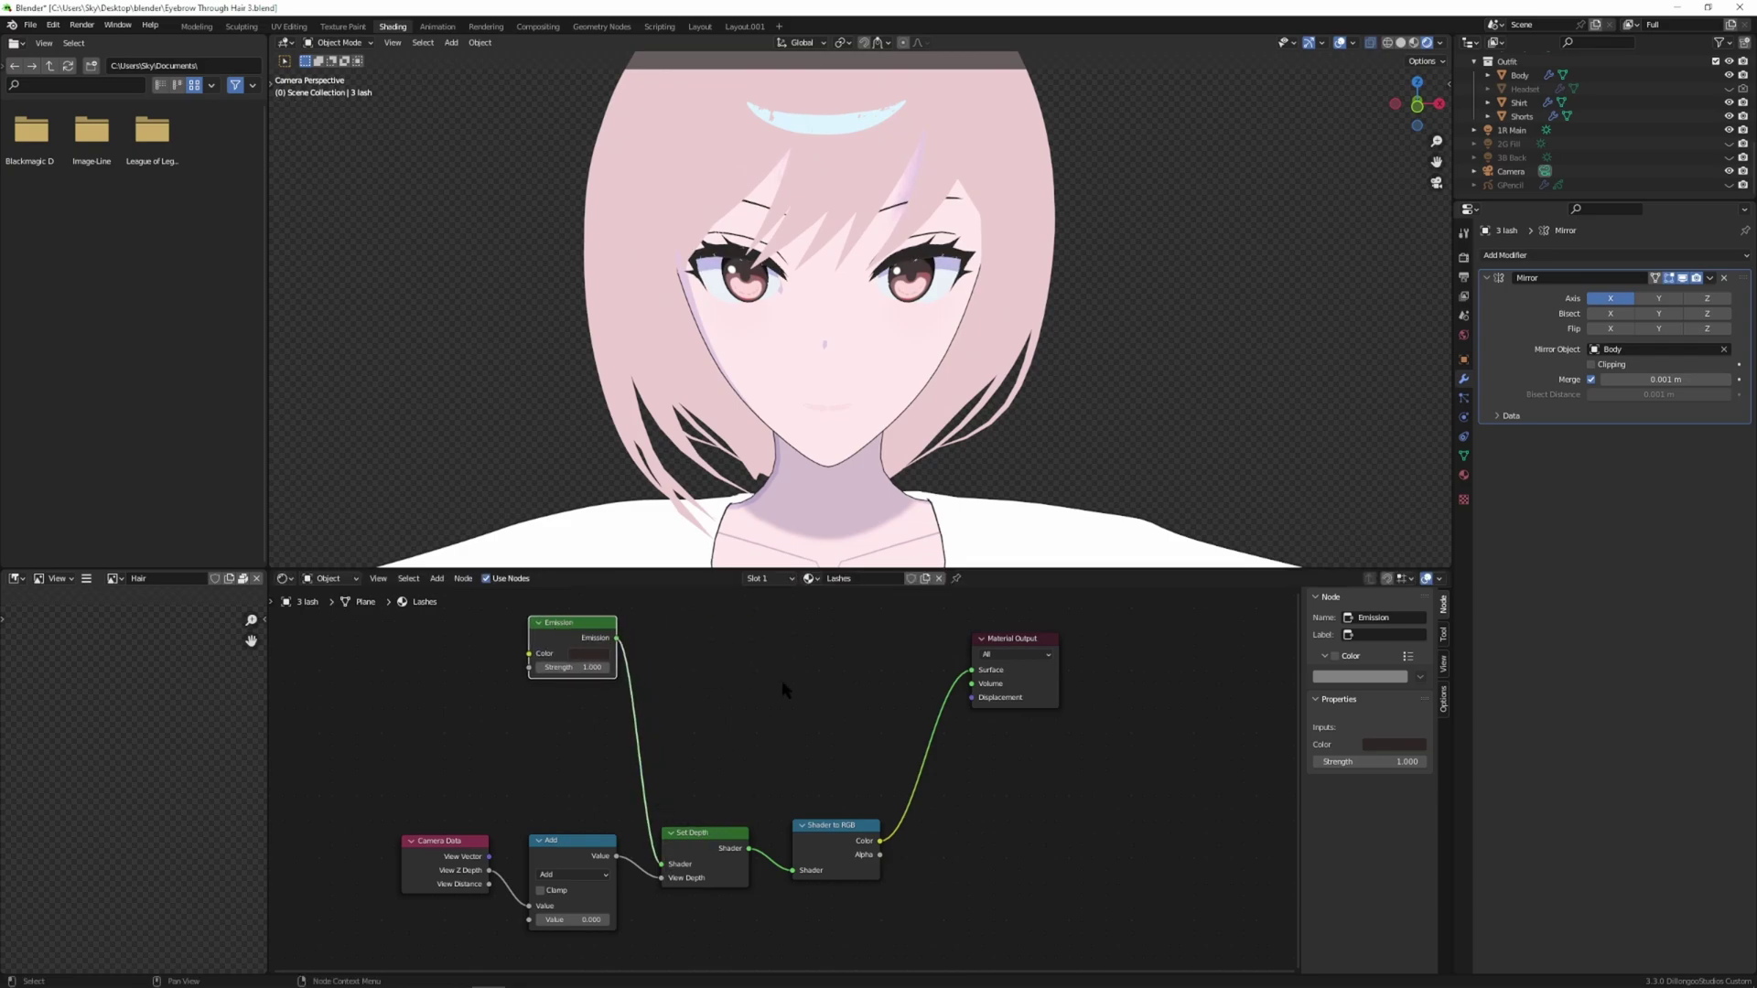
- Move the Camera Data node slightly higher and set the Add node's second value to -0.2
{"action": "scroll", "coordinate": [674, 769], "scroll_direction": "up", "scroll_amount": 2}
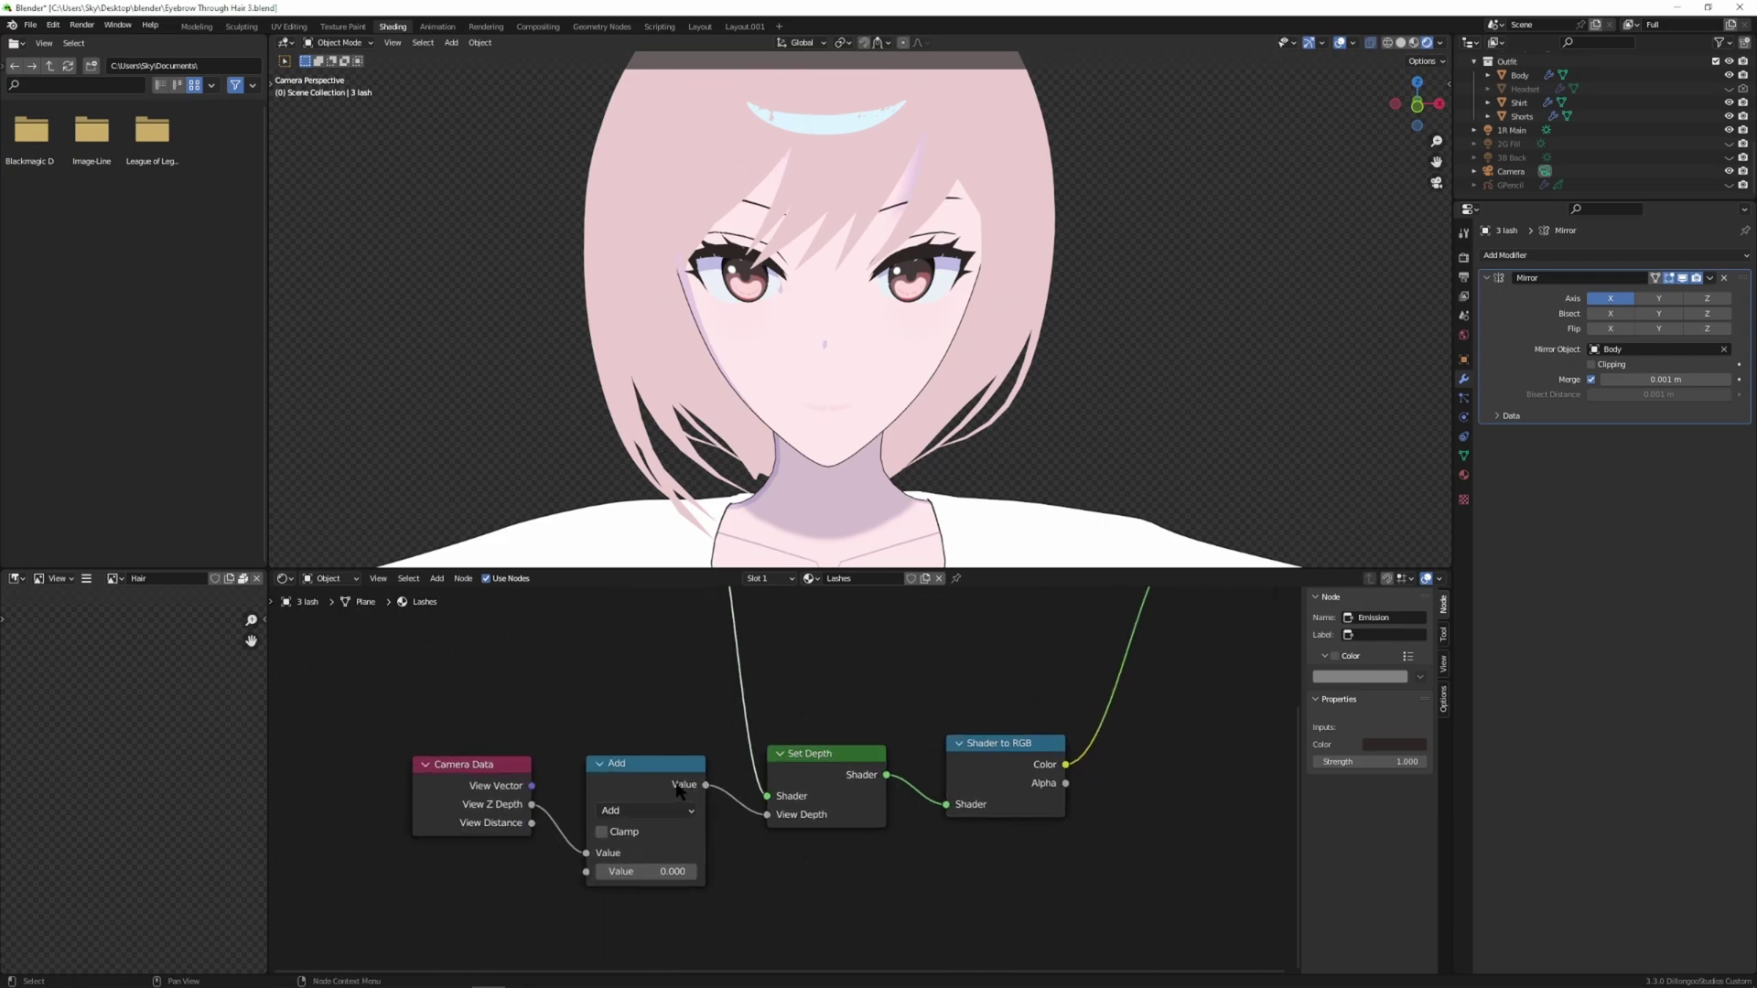
{"action": "scroll", "coordinate": [678, 789], "scroll_direction": "up", "scroll_amount": 1}
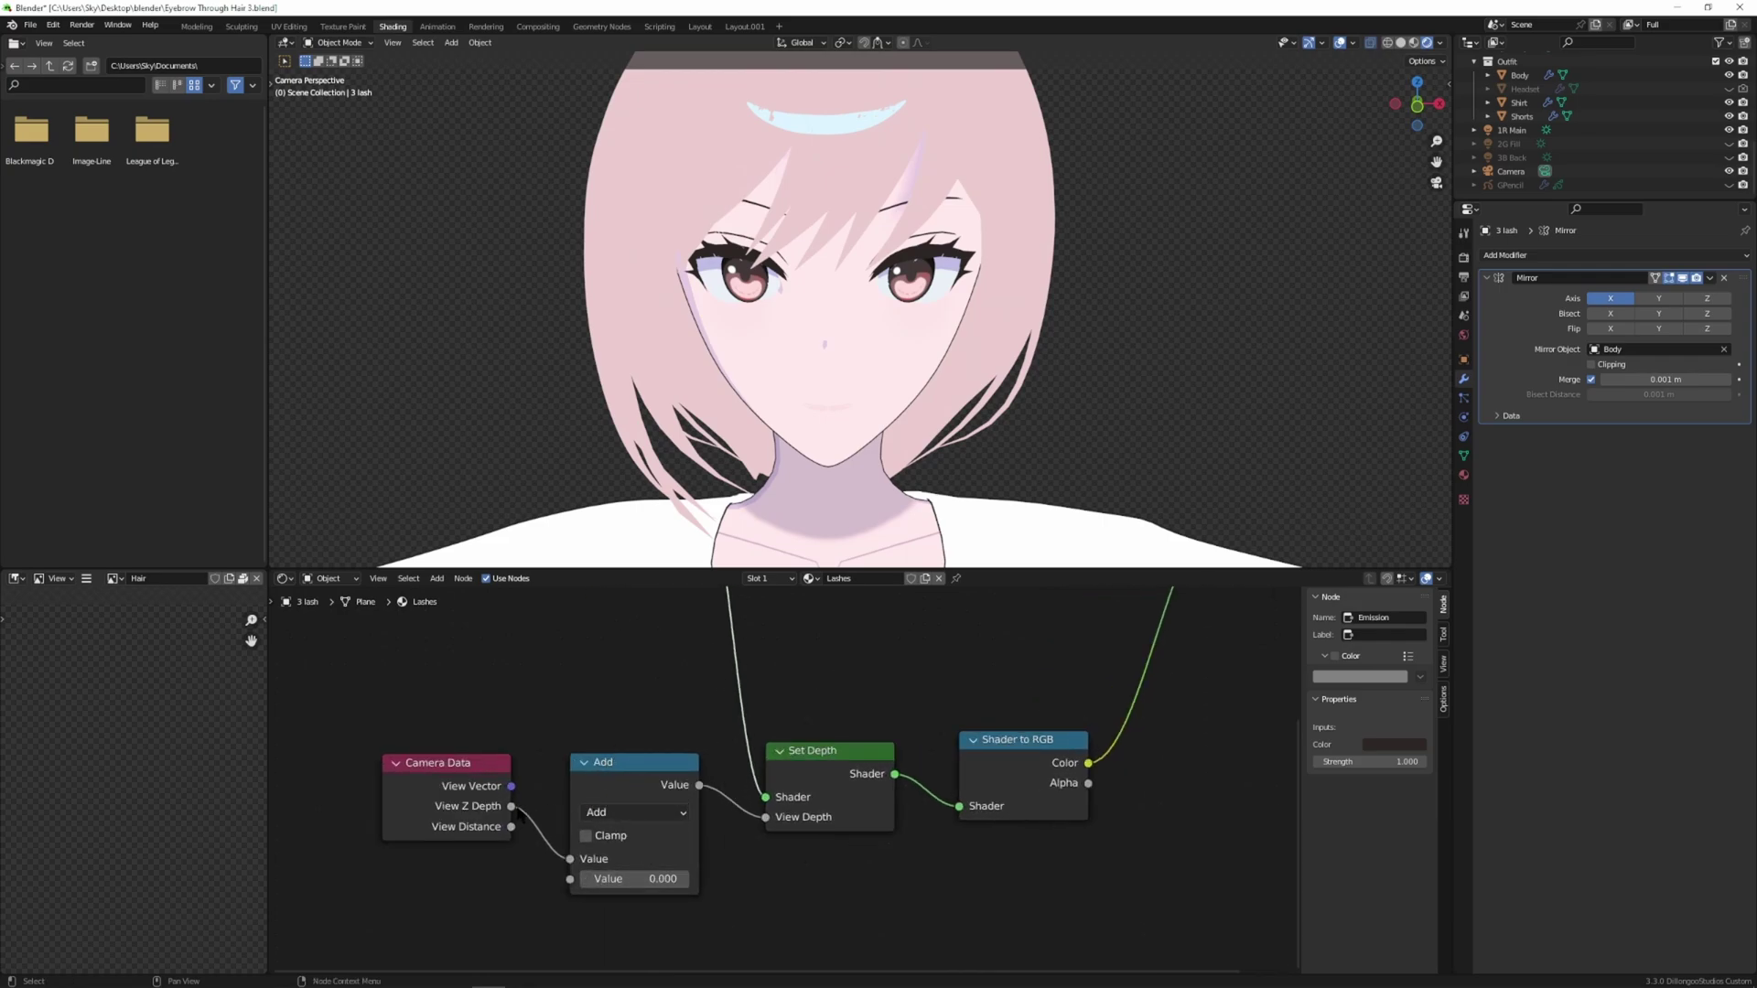
{"action": "left_click_drag", "start_coordinate": [455, 773], "coordinate": [461, 752]}
{"action": "mouse_move", "coordinate": [633, 879]}
{"action": "left_mouse_down"}
{"action": "mouse_move", "coordinate": [688, 878]}
{"action": "mouse_move", "coordinate": [613, 878]}
{"action": "left_mouse_up"}
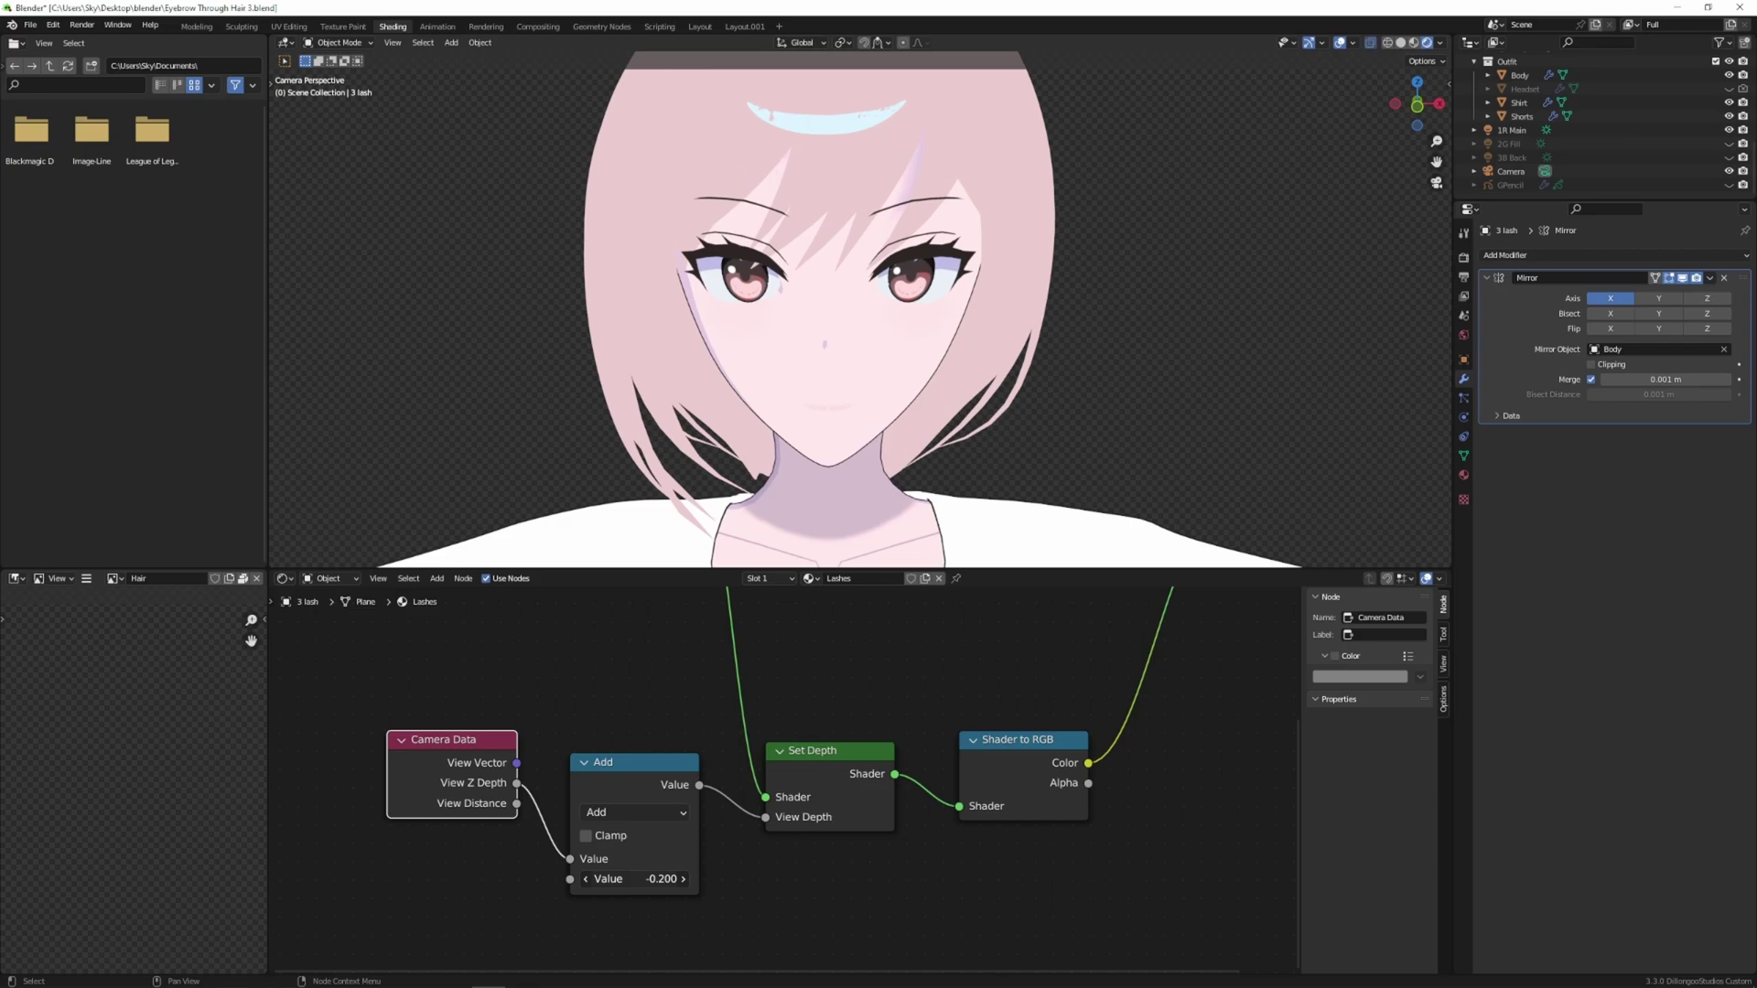
- Try a value of -1.5 in the Add node and check the face up close
{"action": "left_click", "coordinate": [633, 878]}
{"action": "type", "text": "-1.5"}
{"action": "key", "text": "Return"}
{"action": "scroll", "coordinate": [1052, 465], "scroll_direction": "up", "scroll_amount": 2}
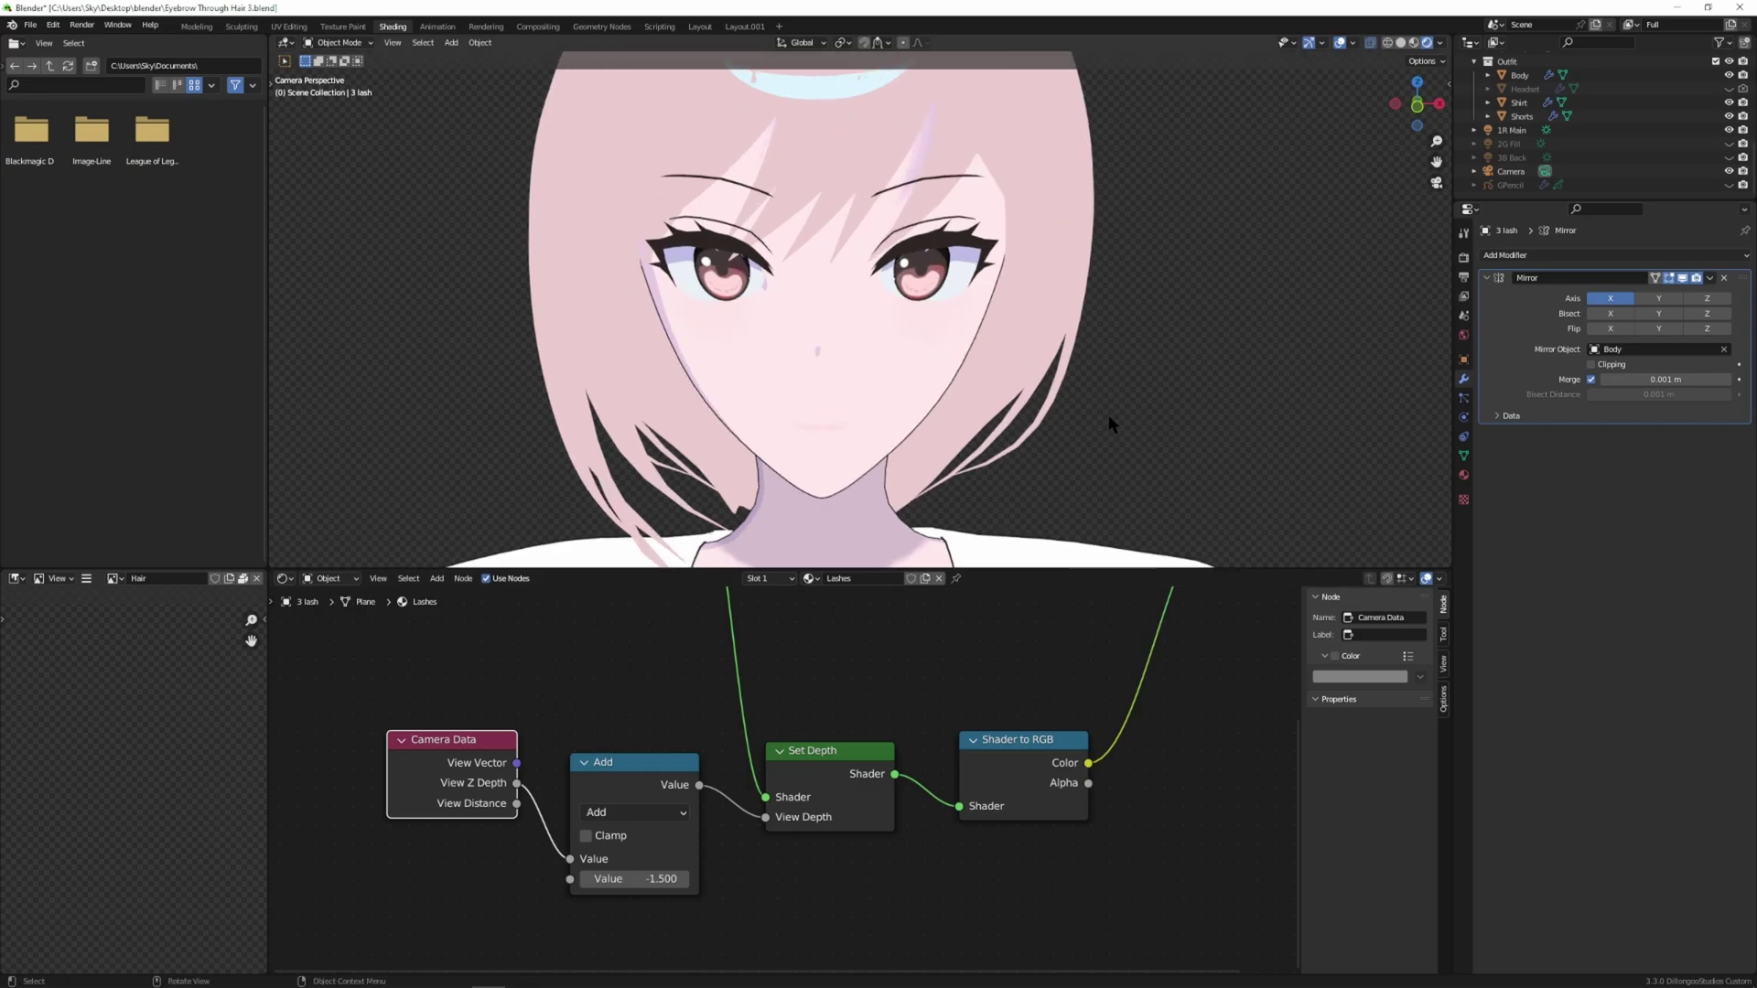
- Set the Add node's value to -0.15 and check the lashes and eyebrows over the hair from a free viewpoint
{"action": "left_click", "coordinate": [680, 880]}
{"action": "key", "text": "BackSpace"}
{"action": "type", "text": "-0.15"}
{"action": "key", "text": "Return"}
{"action": "key", "text": "KP_0"}
{"action": "scroll", "coordinate": [1107, 321], "scroll_direction": "up", "scroll_amount": 8}
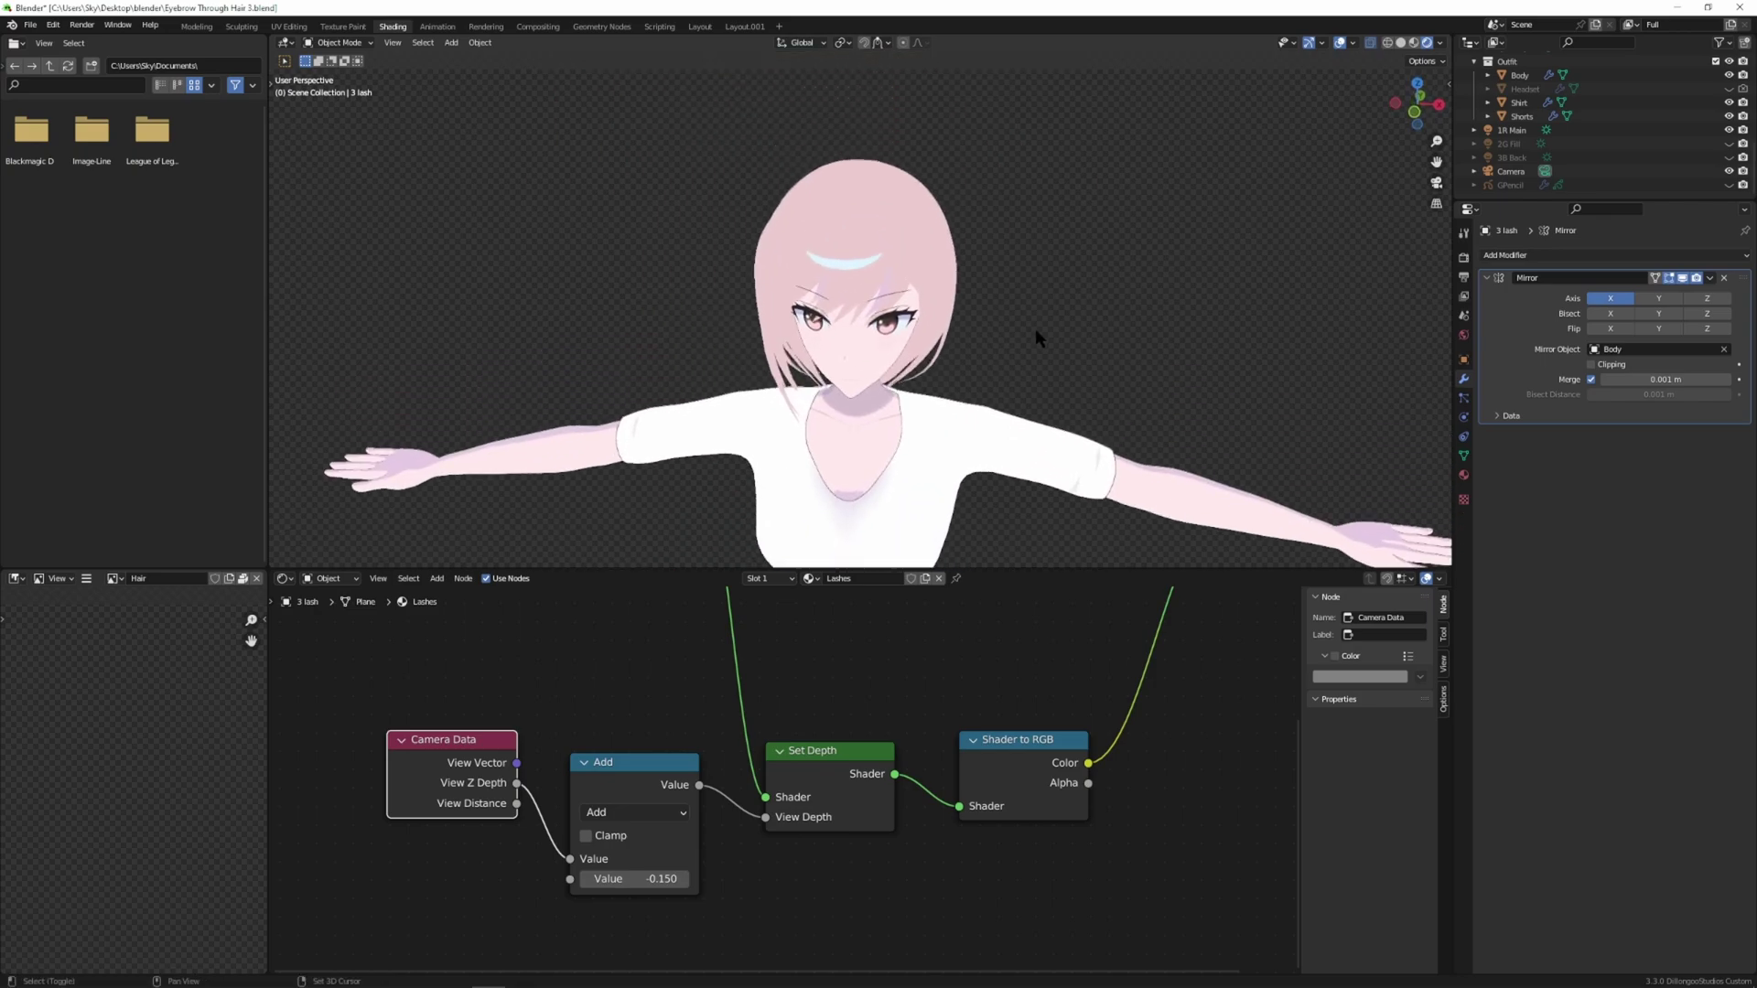
{"action": "scroll", "coordinate": [1035, 328], "scroll_direction": "up", "scroll_amount": 3}
{"action": "middle_click_drag", "start_coordinate": [973, 348], "coordinate": [757, 299]}
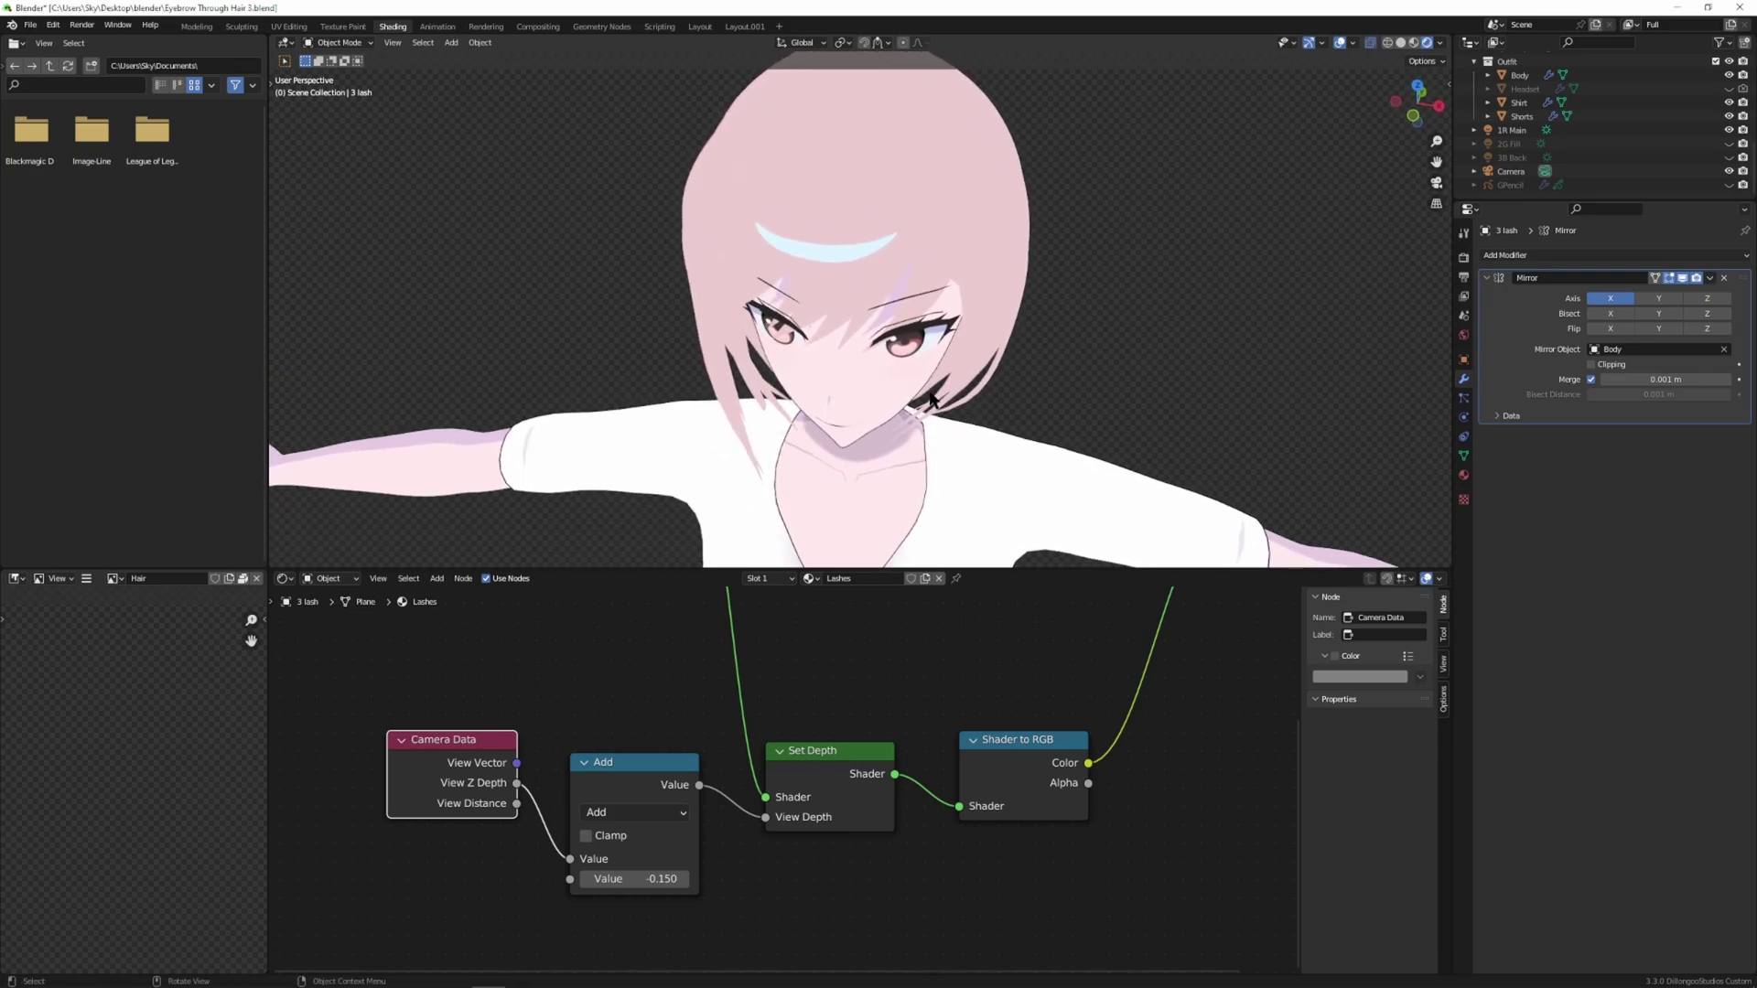
{"action": "mouse_move", "coordinate": [933, 403]}
{"action": "middle_mouse_down"}
{"action": "mouse_move", "coordinate": [937, 361]}
{"action": "mouse_move", "coordinate": [923, 376]}
{"action": "middle_mouse_up"}
{"action": "scroll", "coordinate": [922, 368], "scroll_direction": "up", "scroll_amount": 1}
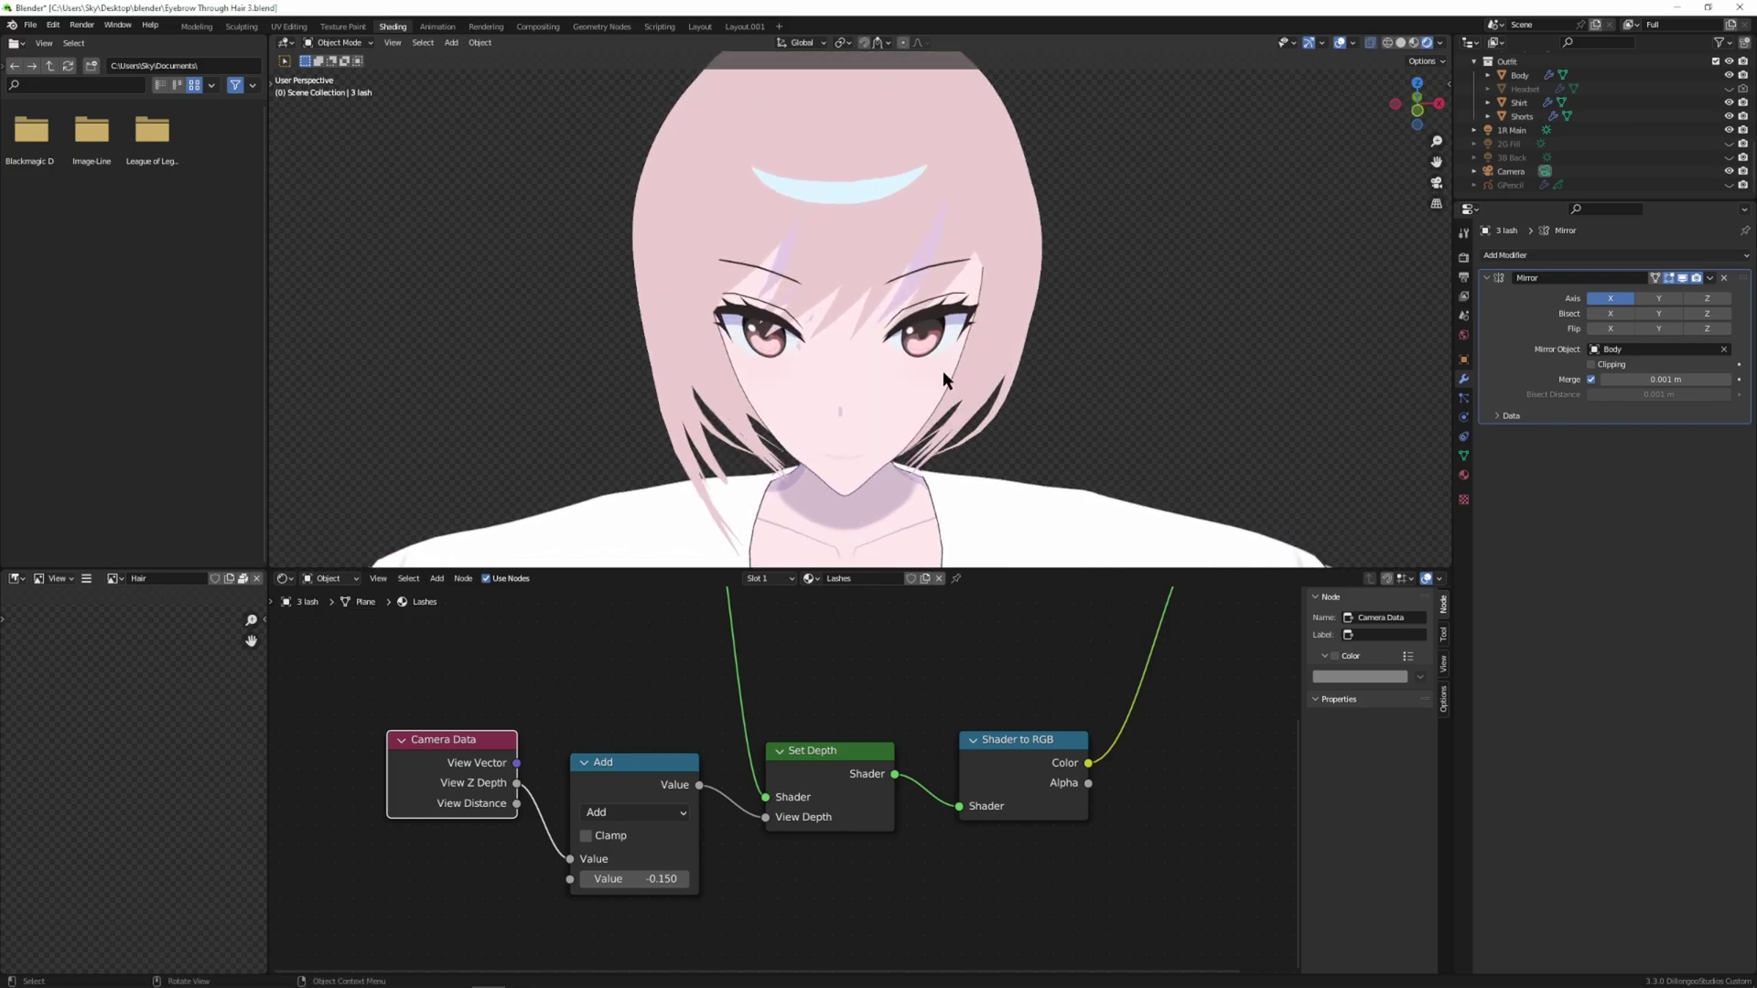
- Try a value of -1 in the Add node and check the lashes from the front of the face
{"action": "left_click", "coordinate": [656, 878]}
{"action": "type", "text": "-1"}
{"action": "key", "text": "Return"}
{"action": "mouse_move", "coordinate": [1028, 421]}
{"action": "middle_mouse_down"}
{"action": "mouse_move", "coordinate": [1117, 397]}
{"action": "mouse_move", "coordinate": [1116, 428]}
{"action": "mouse_move", "coordinate": [1020, 415]}
{"action": "middle_mouse_up"}
{"action": "middle_click_drag", "start_coordinate": [1099, 366], "coordinate": [1104, 325]}
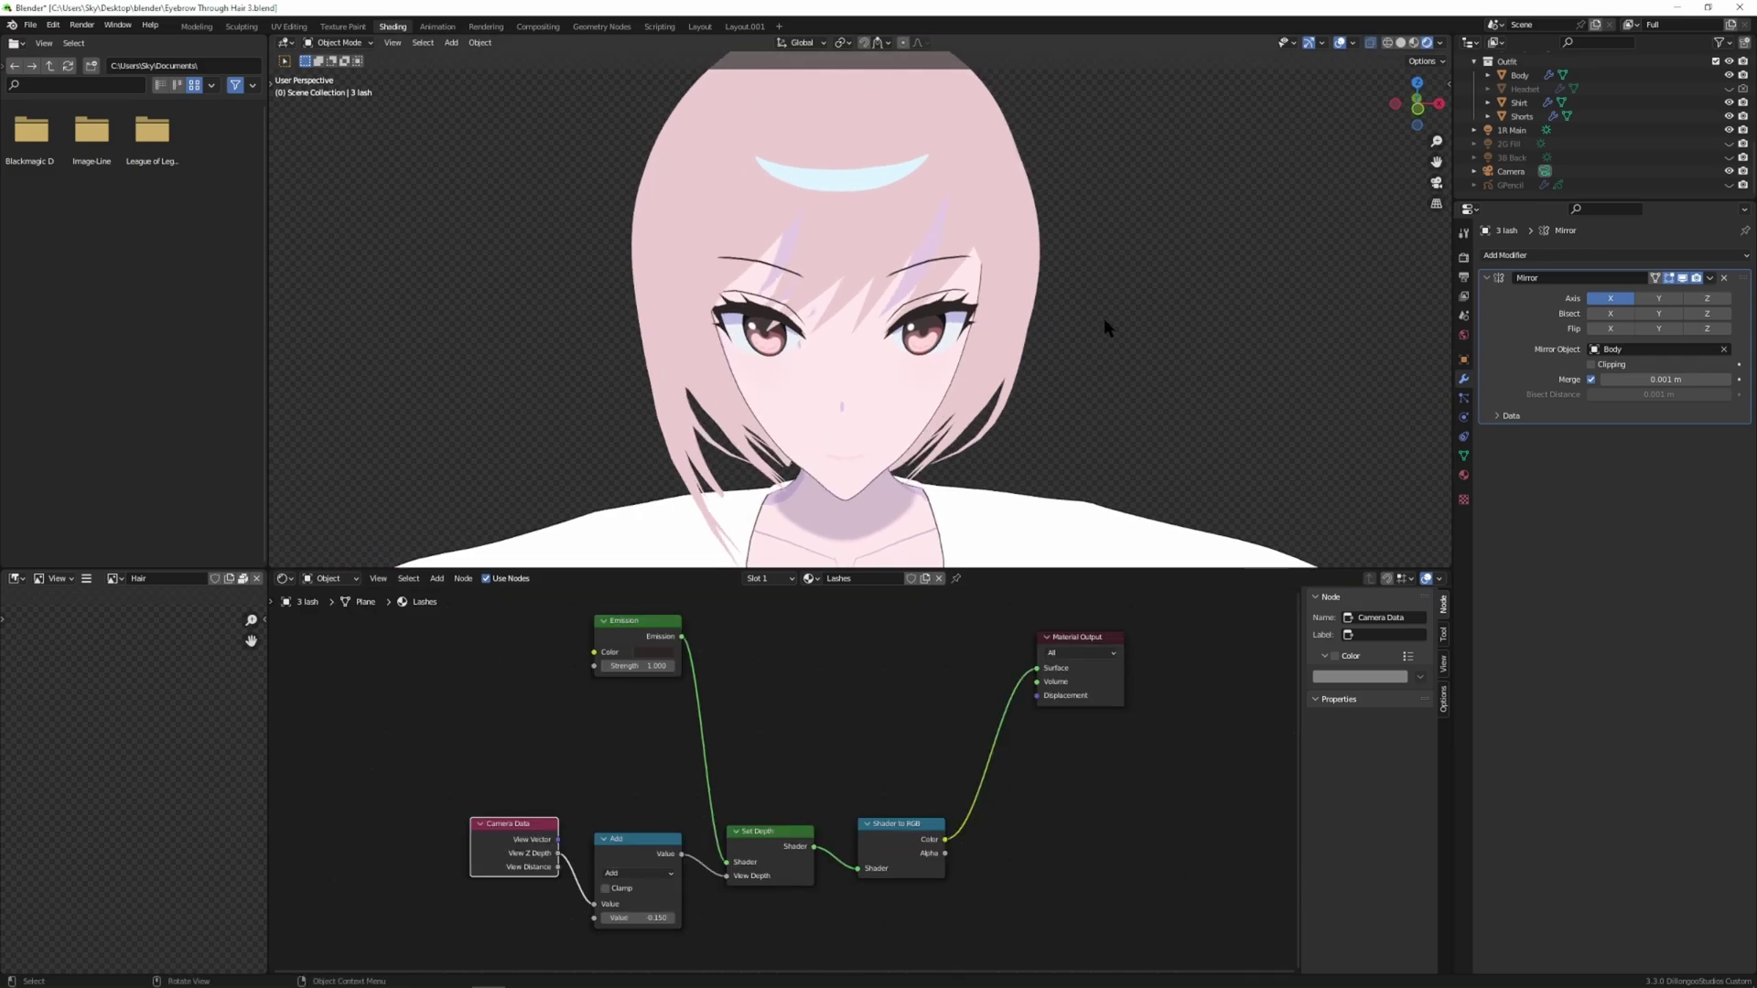
{"action": "scroll", "coordinate": [1103, 326], "scroll_direction": "up", "scroll_amount": 2}
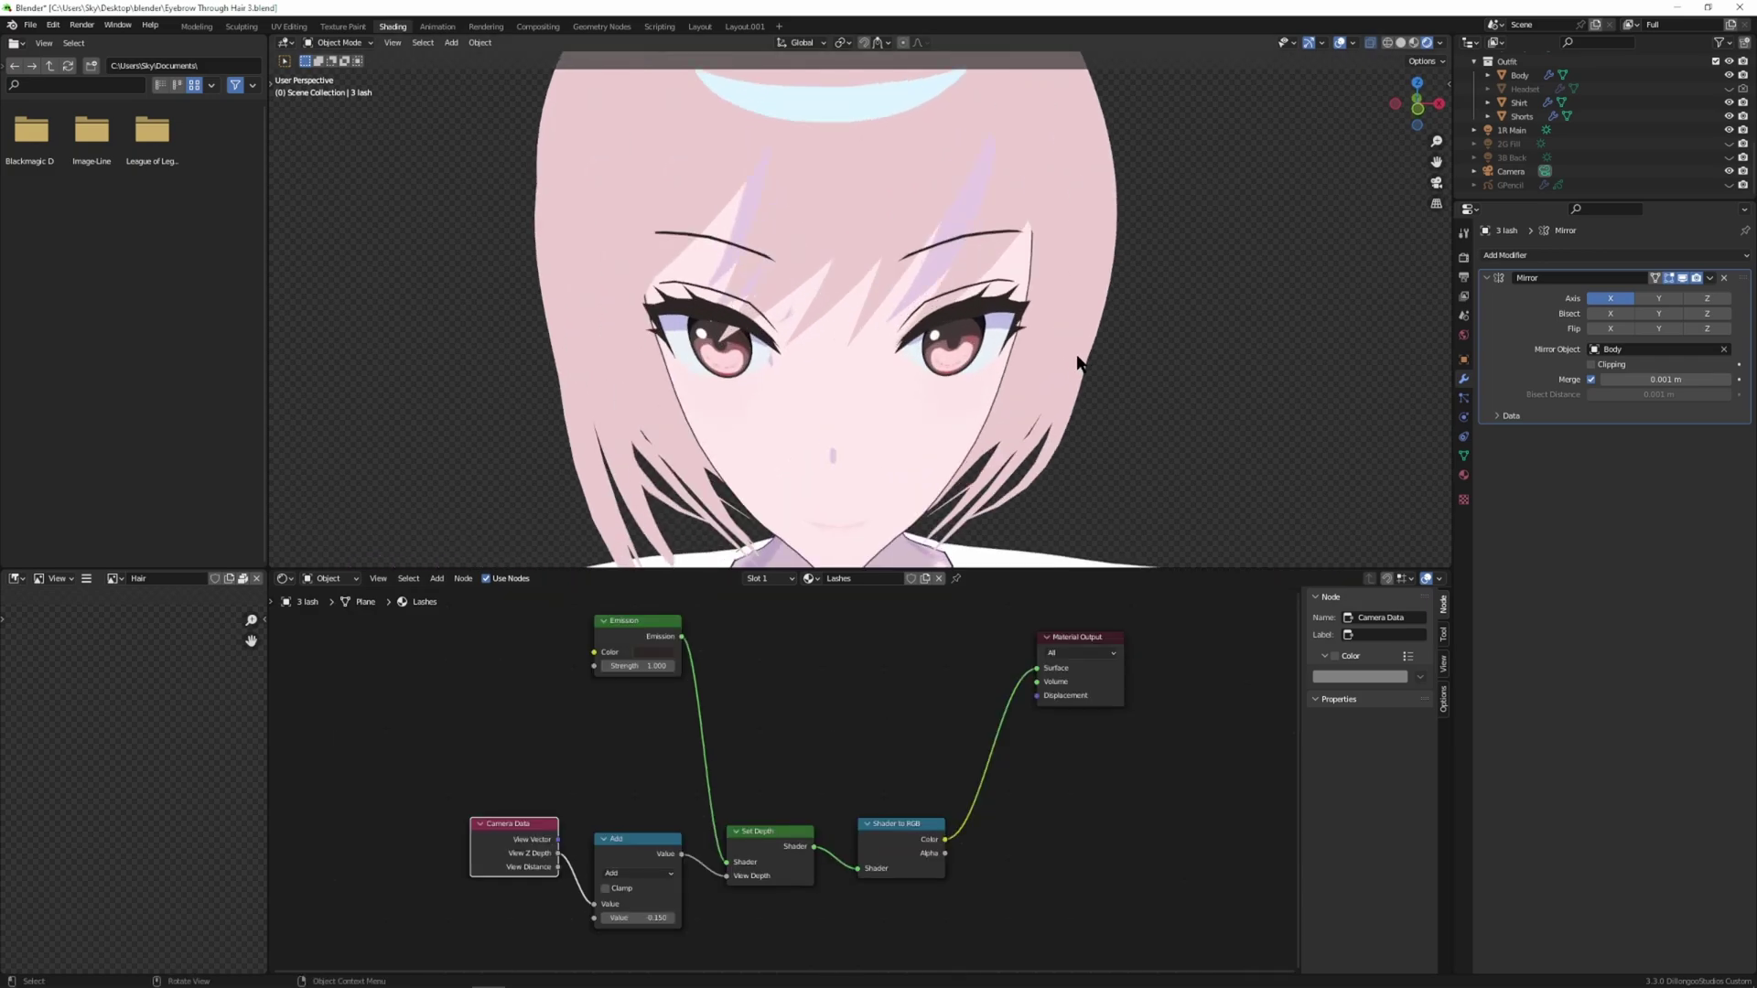
{"action": "scroll", "coordinate": [1079, 360], "scroll_direction": "down", "scroll_amount": 2}
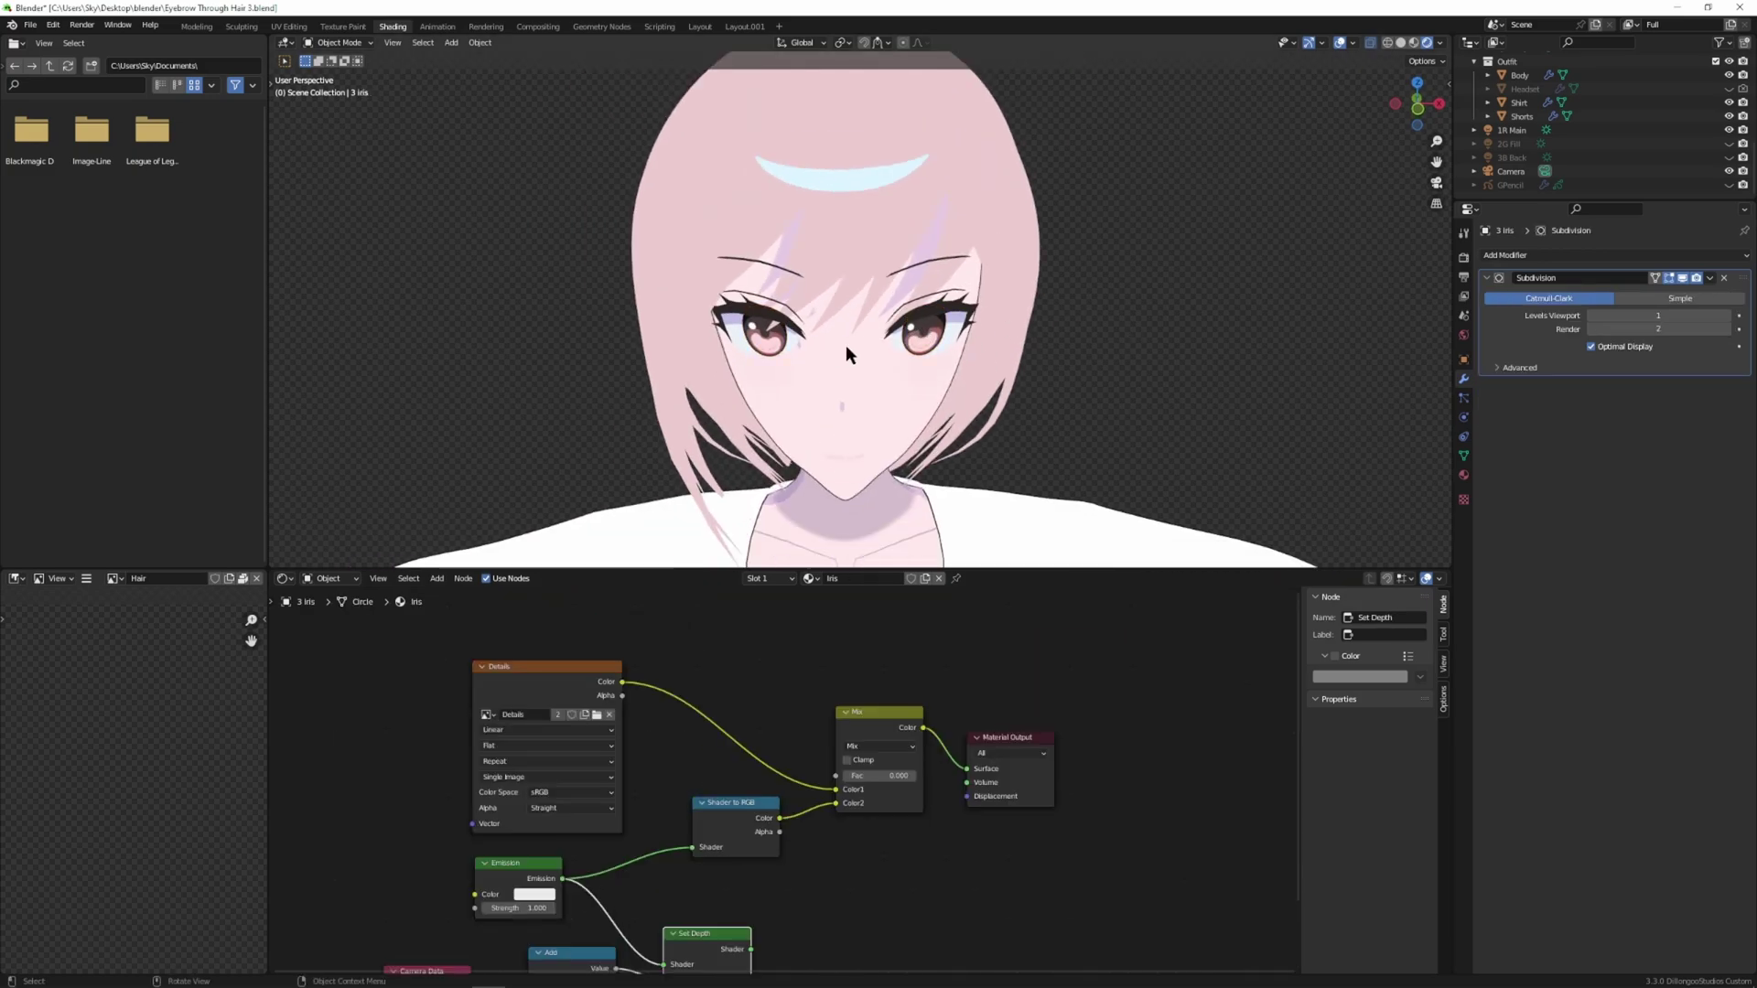
- Select the lash object and render the image from the camera, closing the render result after viewing it
{"action": "left_click", "coordinate": [792, 335]}
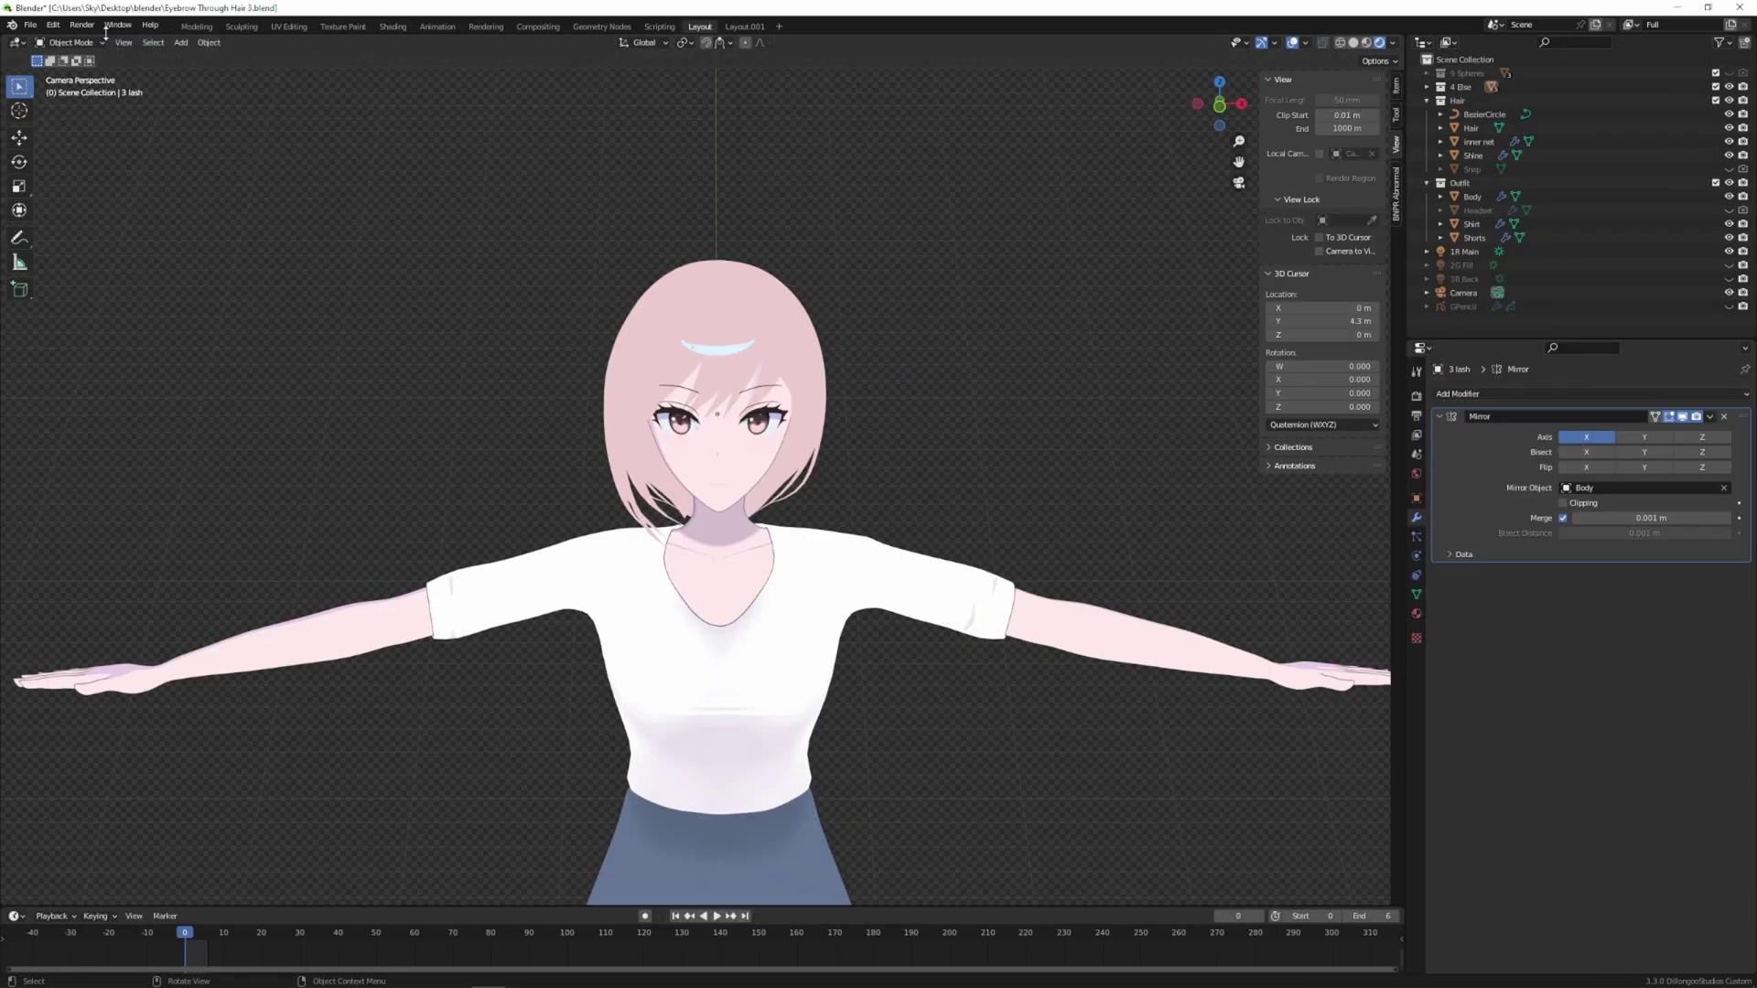
{"action": "left_click", "coordinate": [82, 25]}
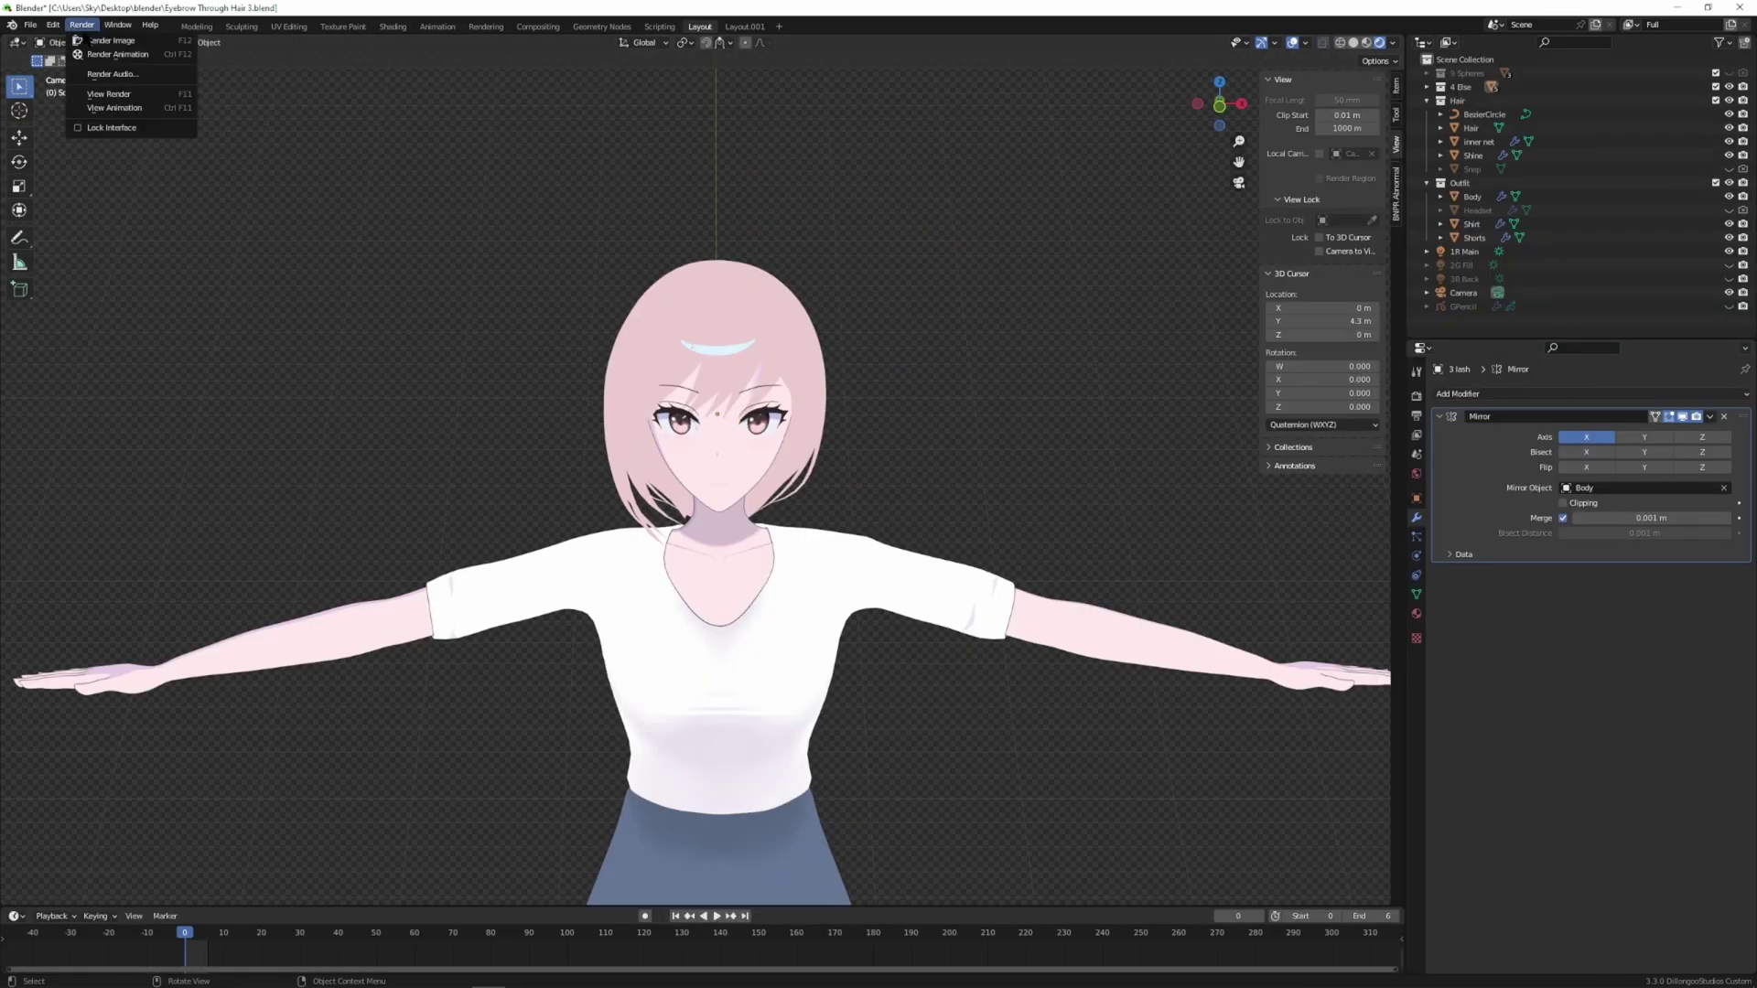
{"action": "left_click", "coordinate": [105, 44]}
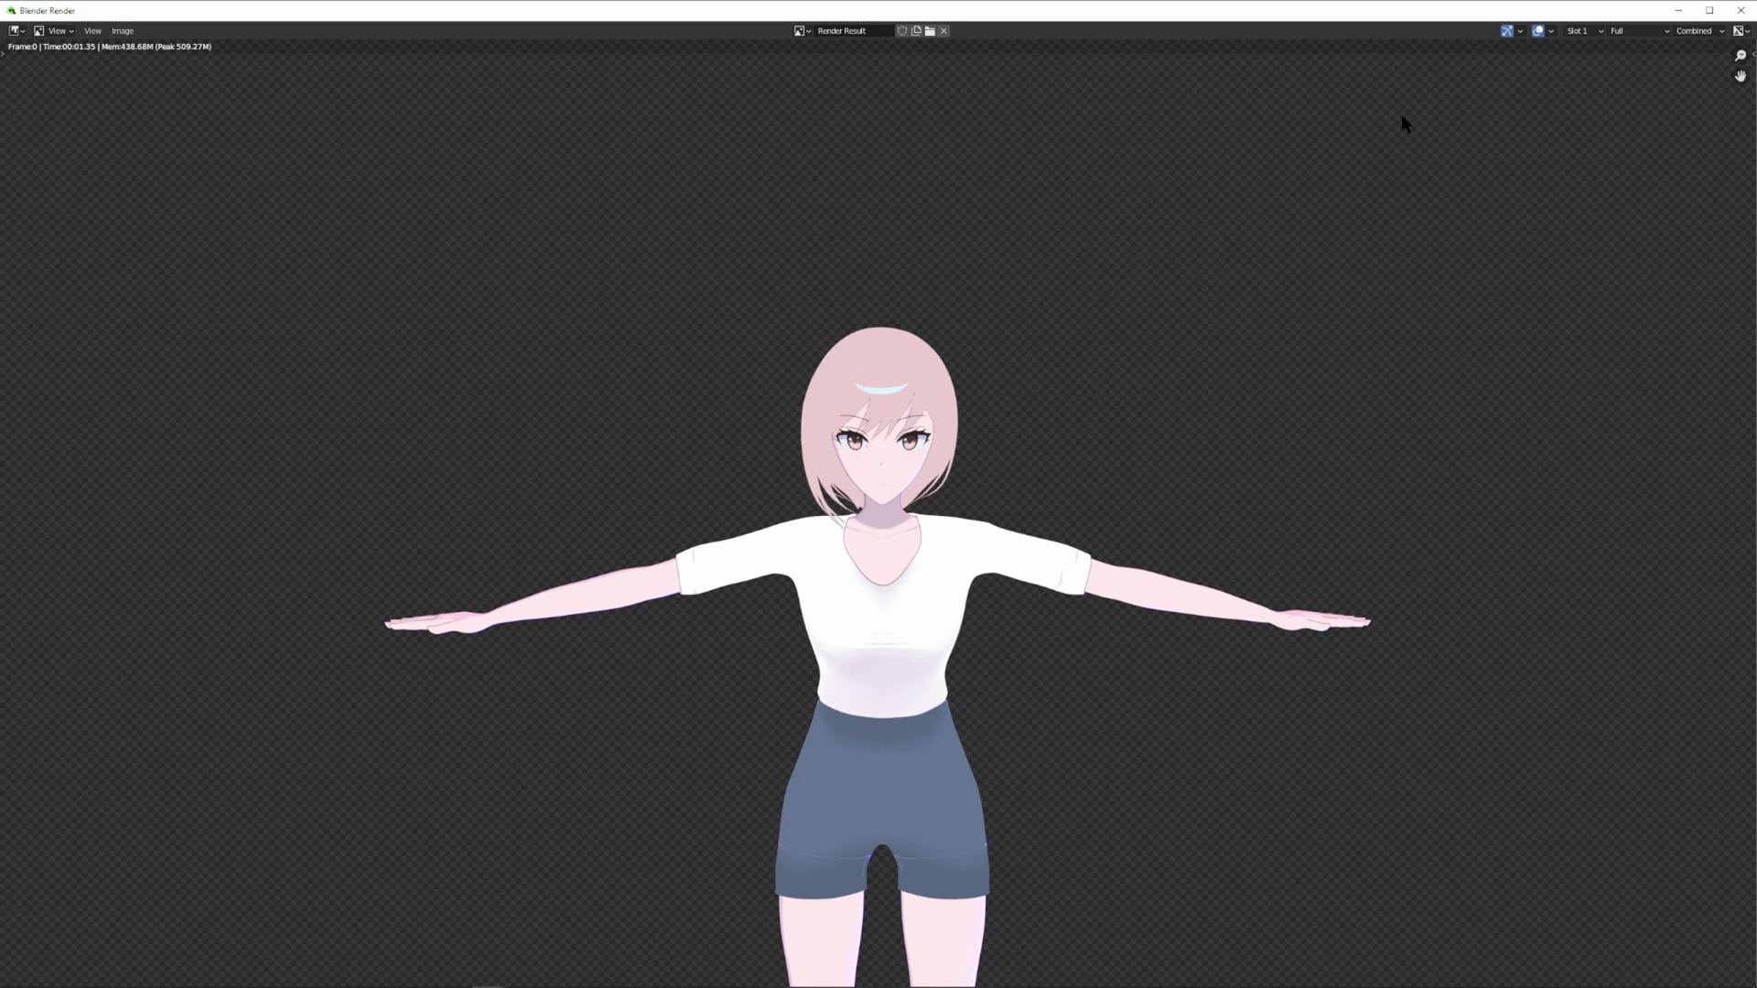
{"action": "left_click", "coordinate": [1741, 11]}
- Show the character's head in front orthographic view and run another image render
{"action": "left_click", "coordinate": [1218, 106]}
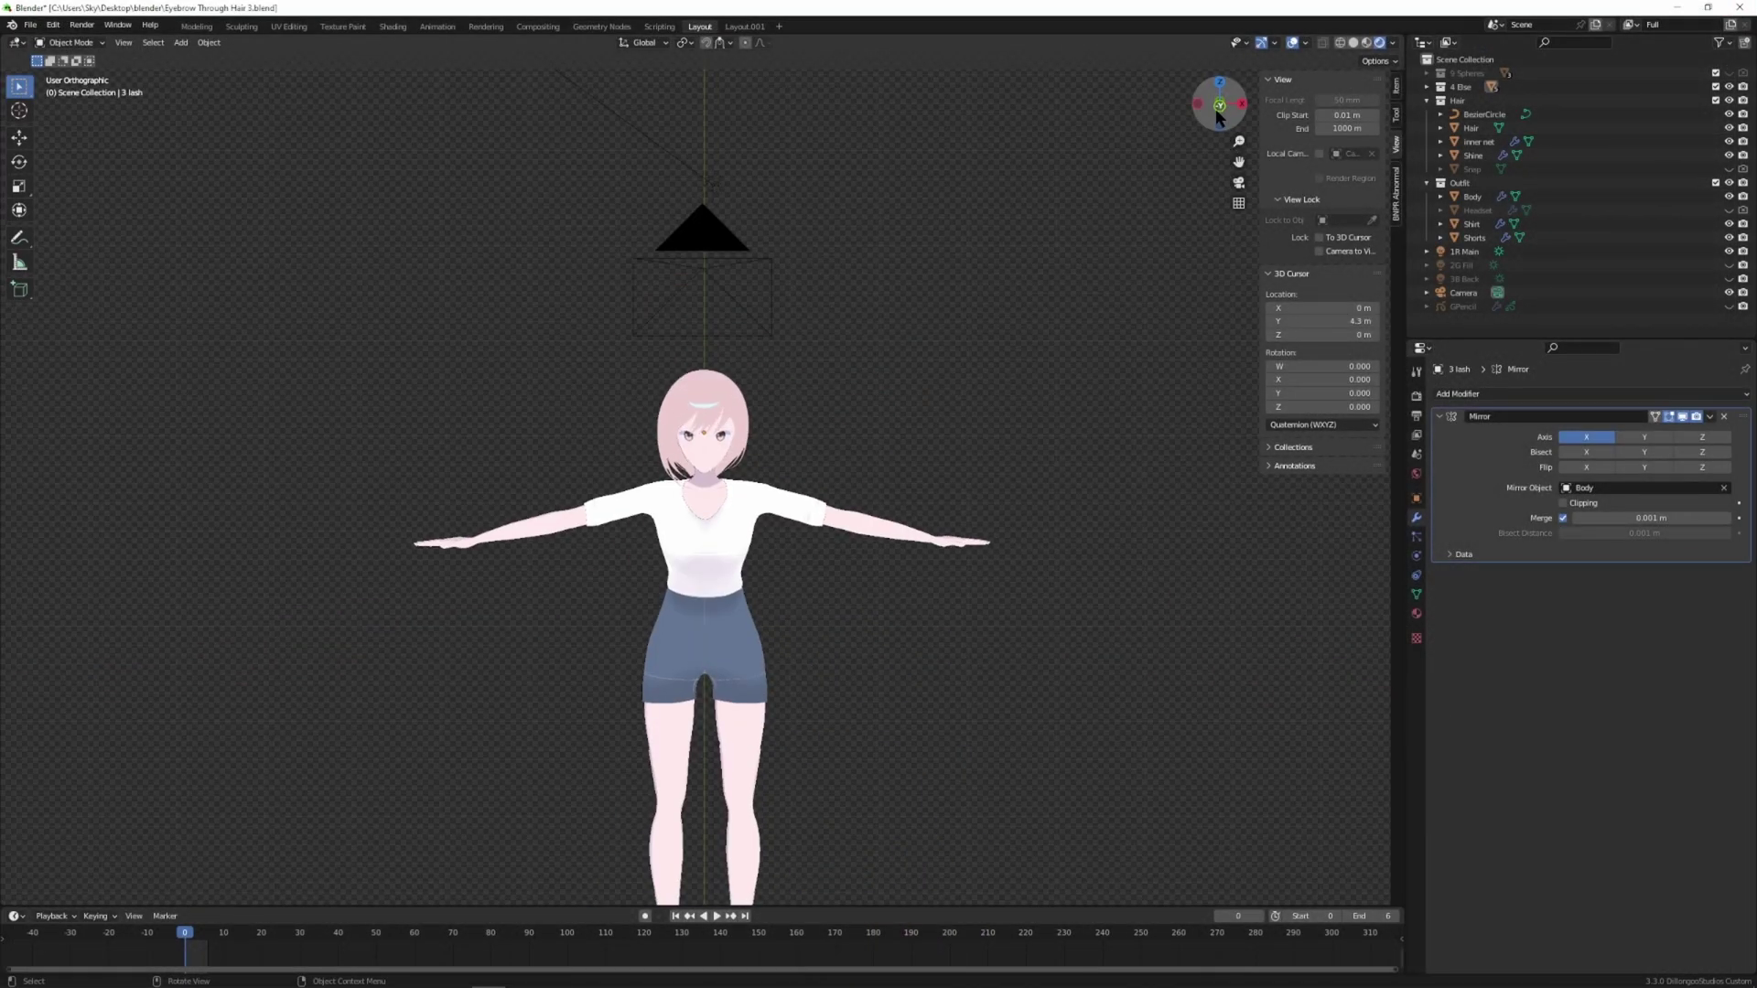
{"action": "scroll", "coordinate": [1217, 108], "scroll_direction": "up", "scroll_amount": 8}
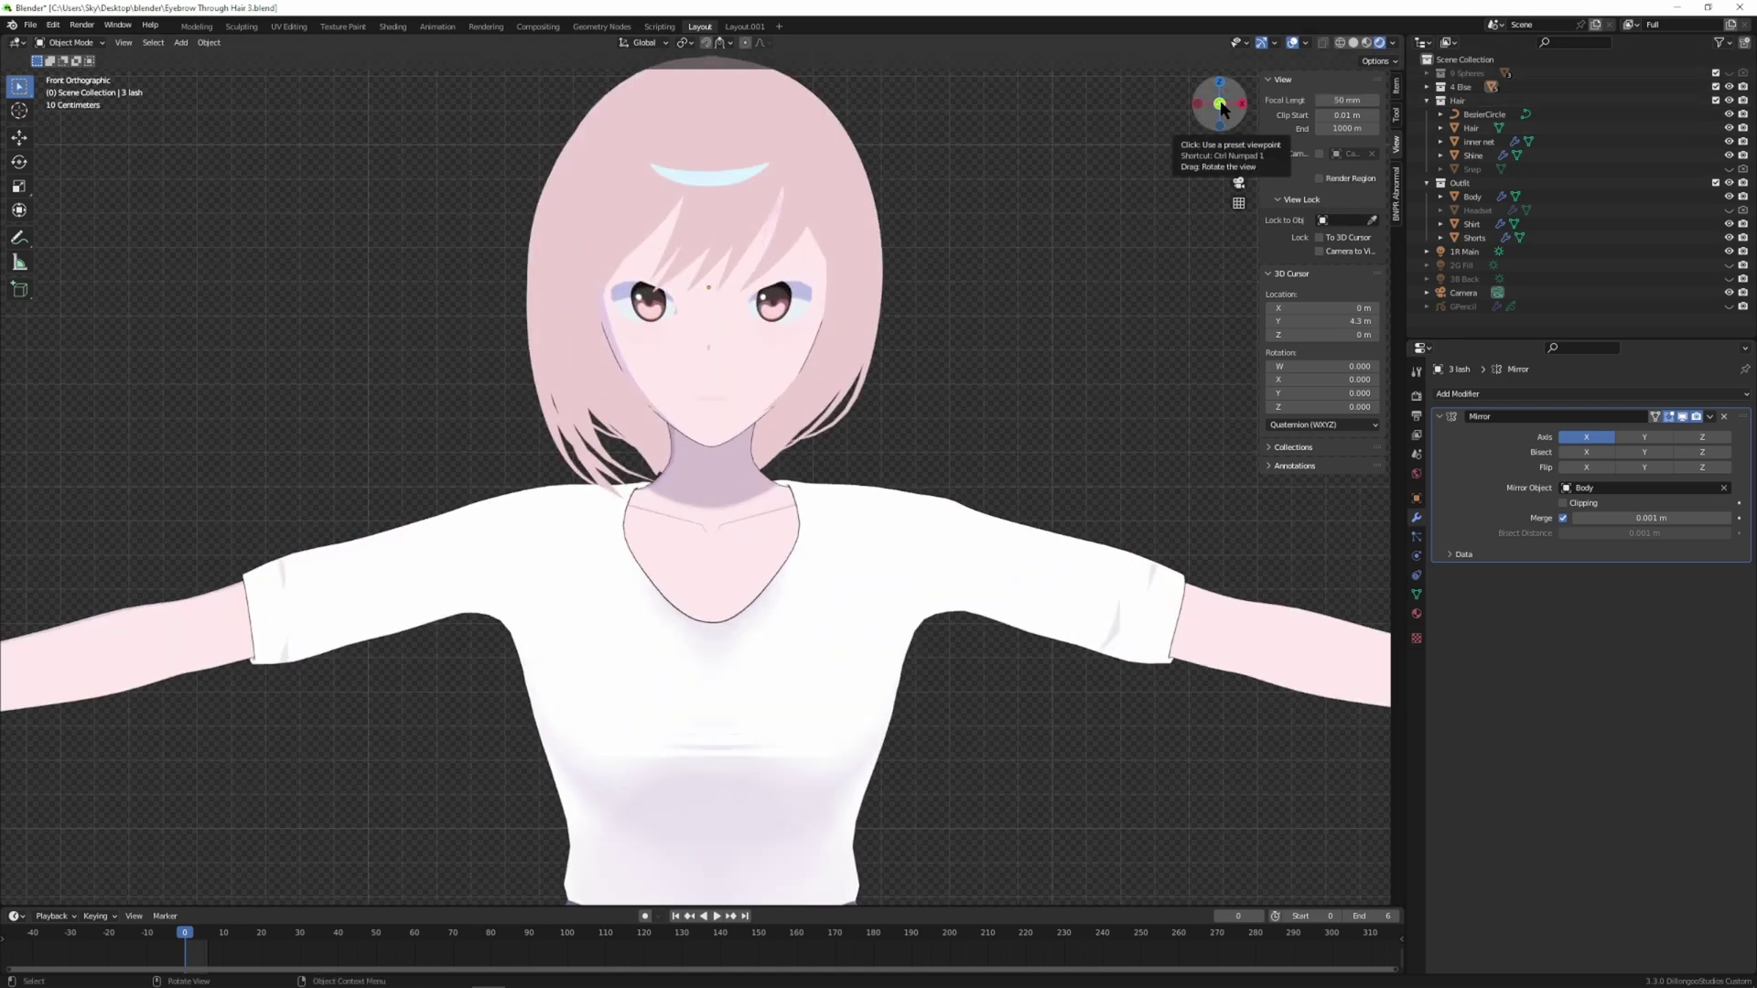
{"action": "scroll", "coordinate": [845, 383], "scroll_direction": "up", "scroll_amount": 1}
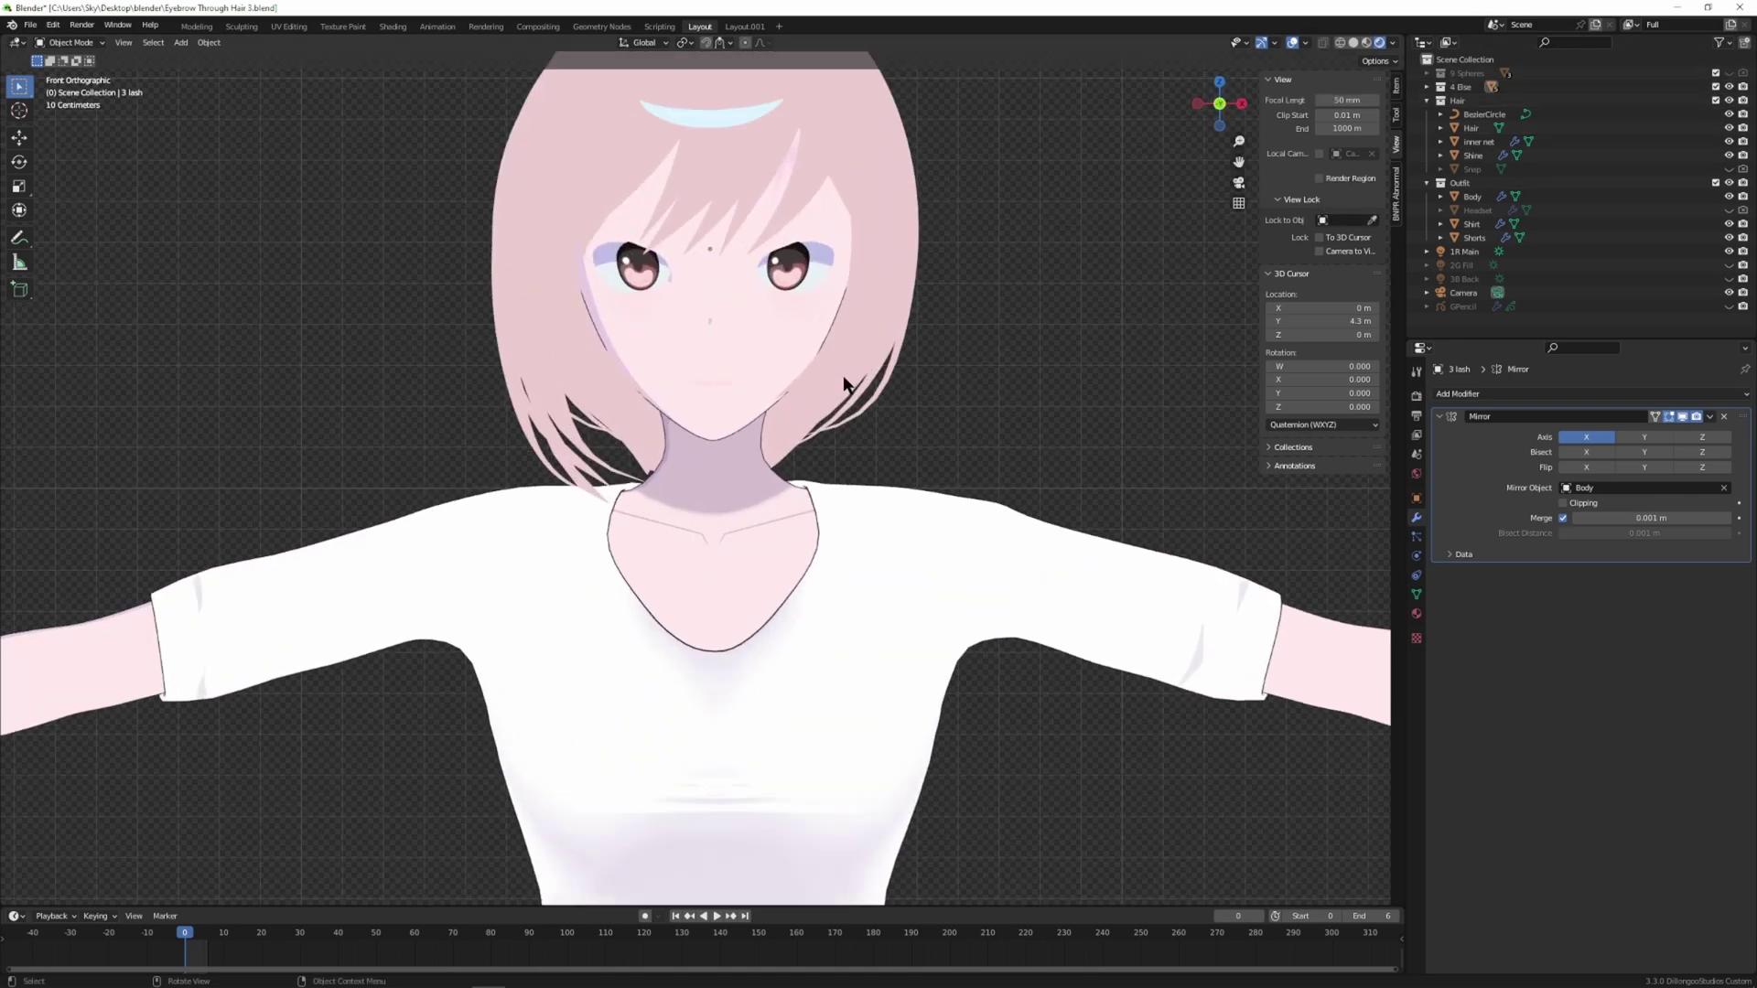
{"action": "middle_click_drag", "start_coordinate": [974, 302], "coordinate": [967, 428], "text": "shift"}
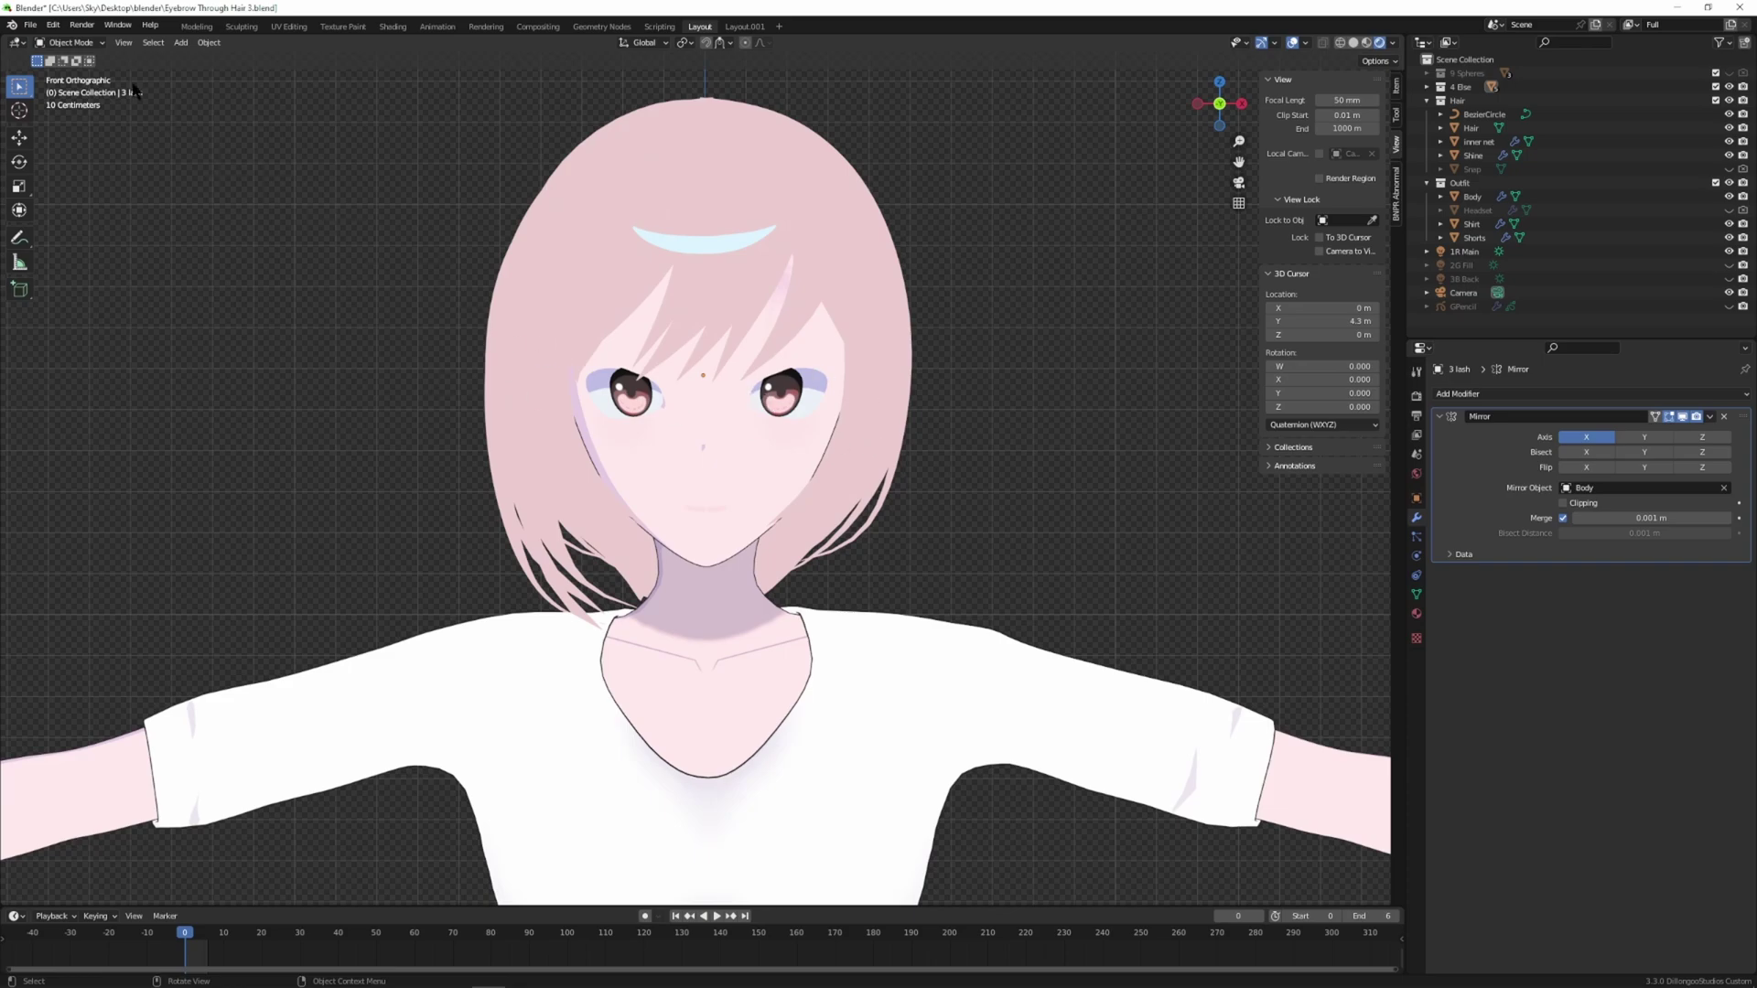
{"action": "left_click", "coordinate": [81, 25]}
{"action": "left_click", "coordinate": [100, 52]}
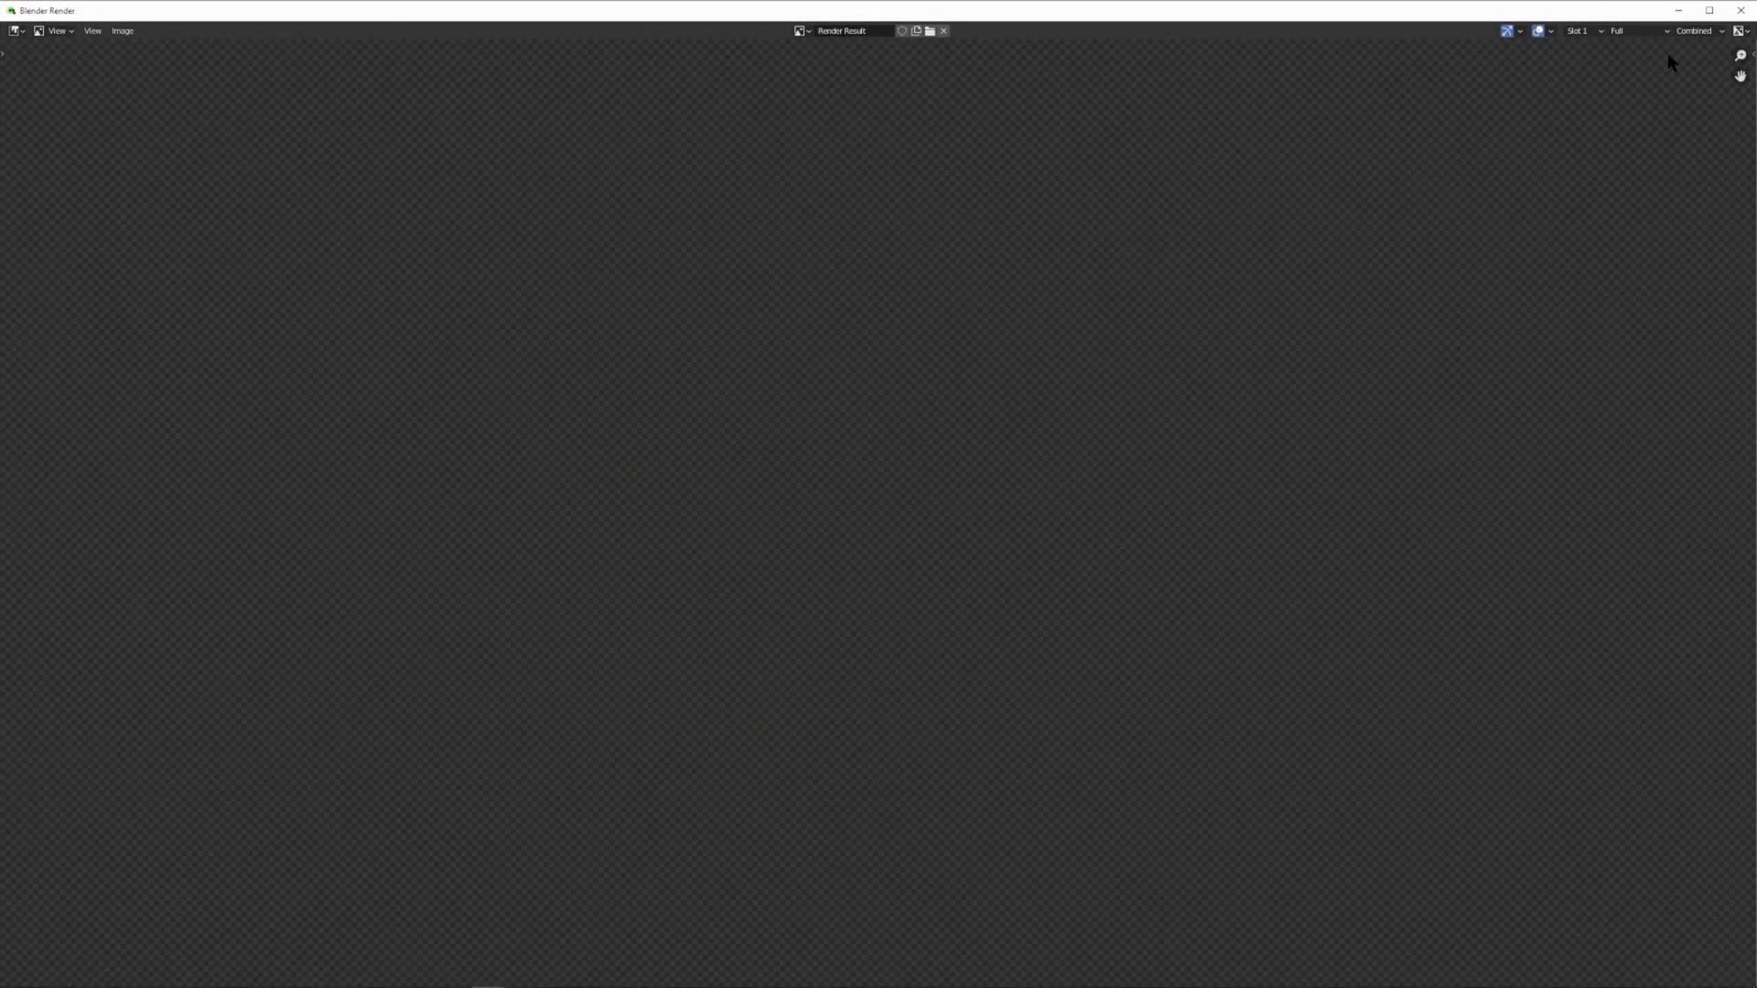
{"action": "left_click", "coordinate": [1740, 10]}
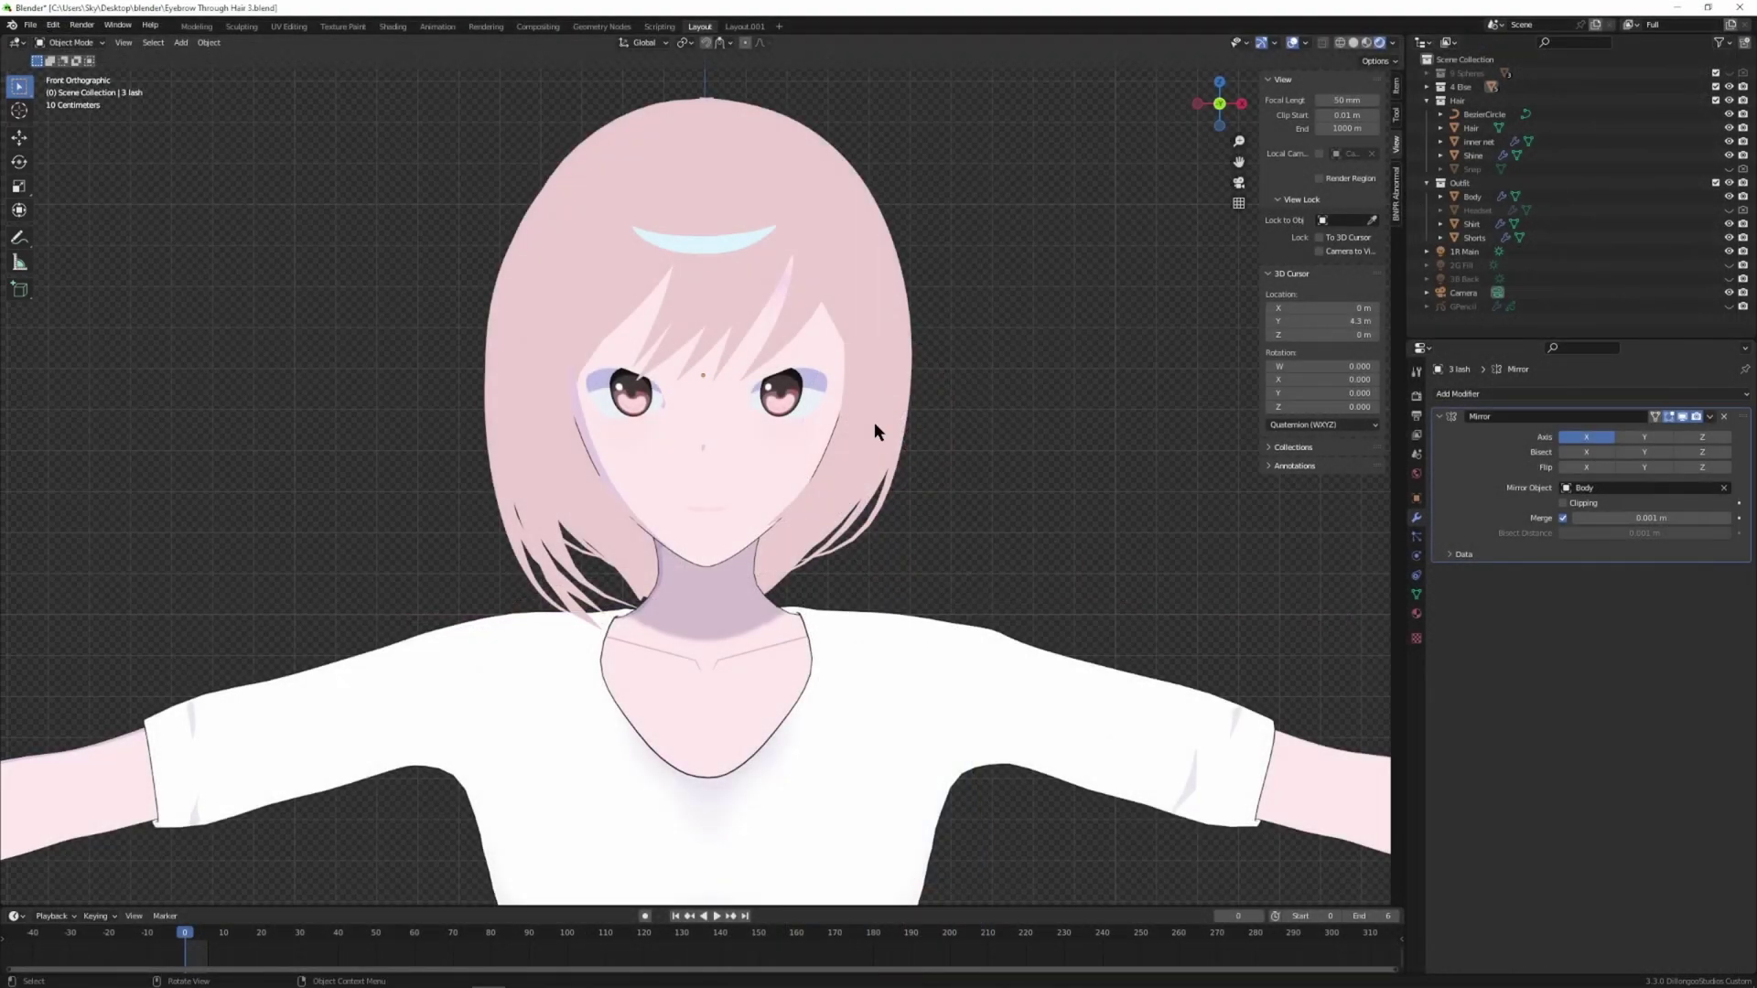
- Examine the lashes and eyebrows over the bangs in perspective view from several angles and distances
{"action": "middle_click_drag", "start_coordinate": [1032, 423], "coordinate": [985, 464]}
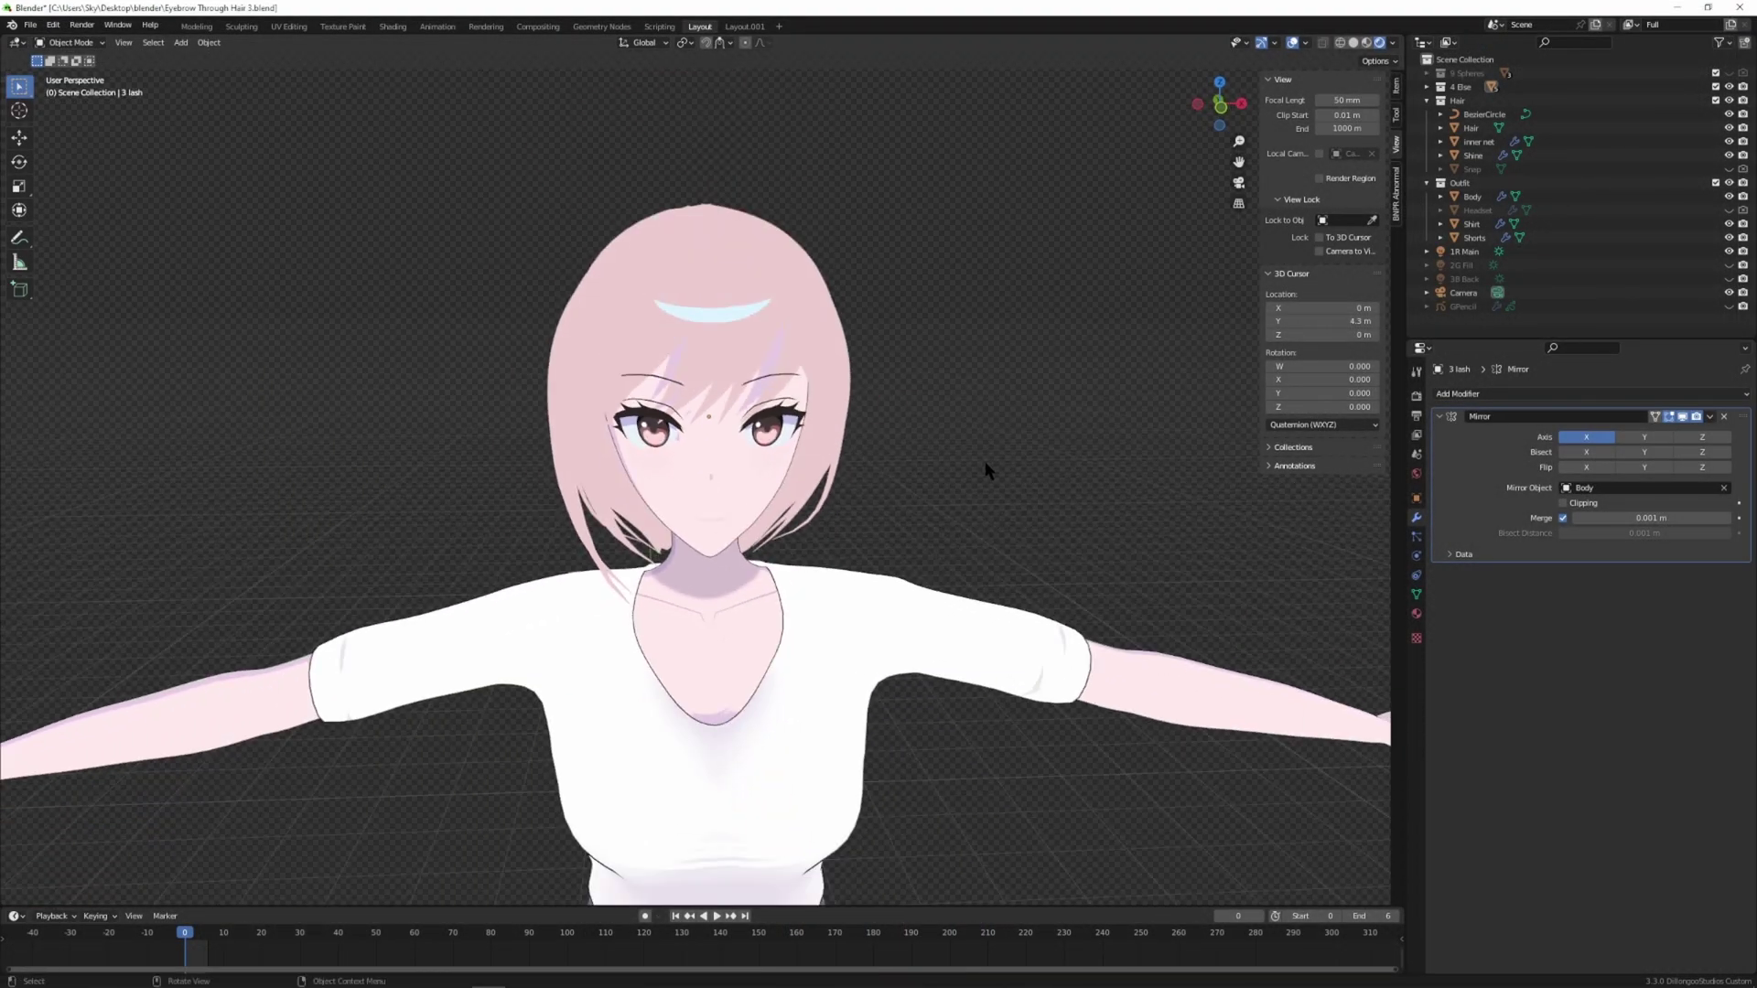
{"action": "scroll", "coordinate": [961, 462], "scroll_direction": "up", "scroll_amount": 4}
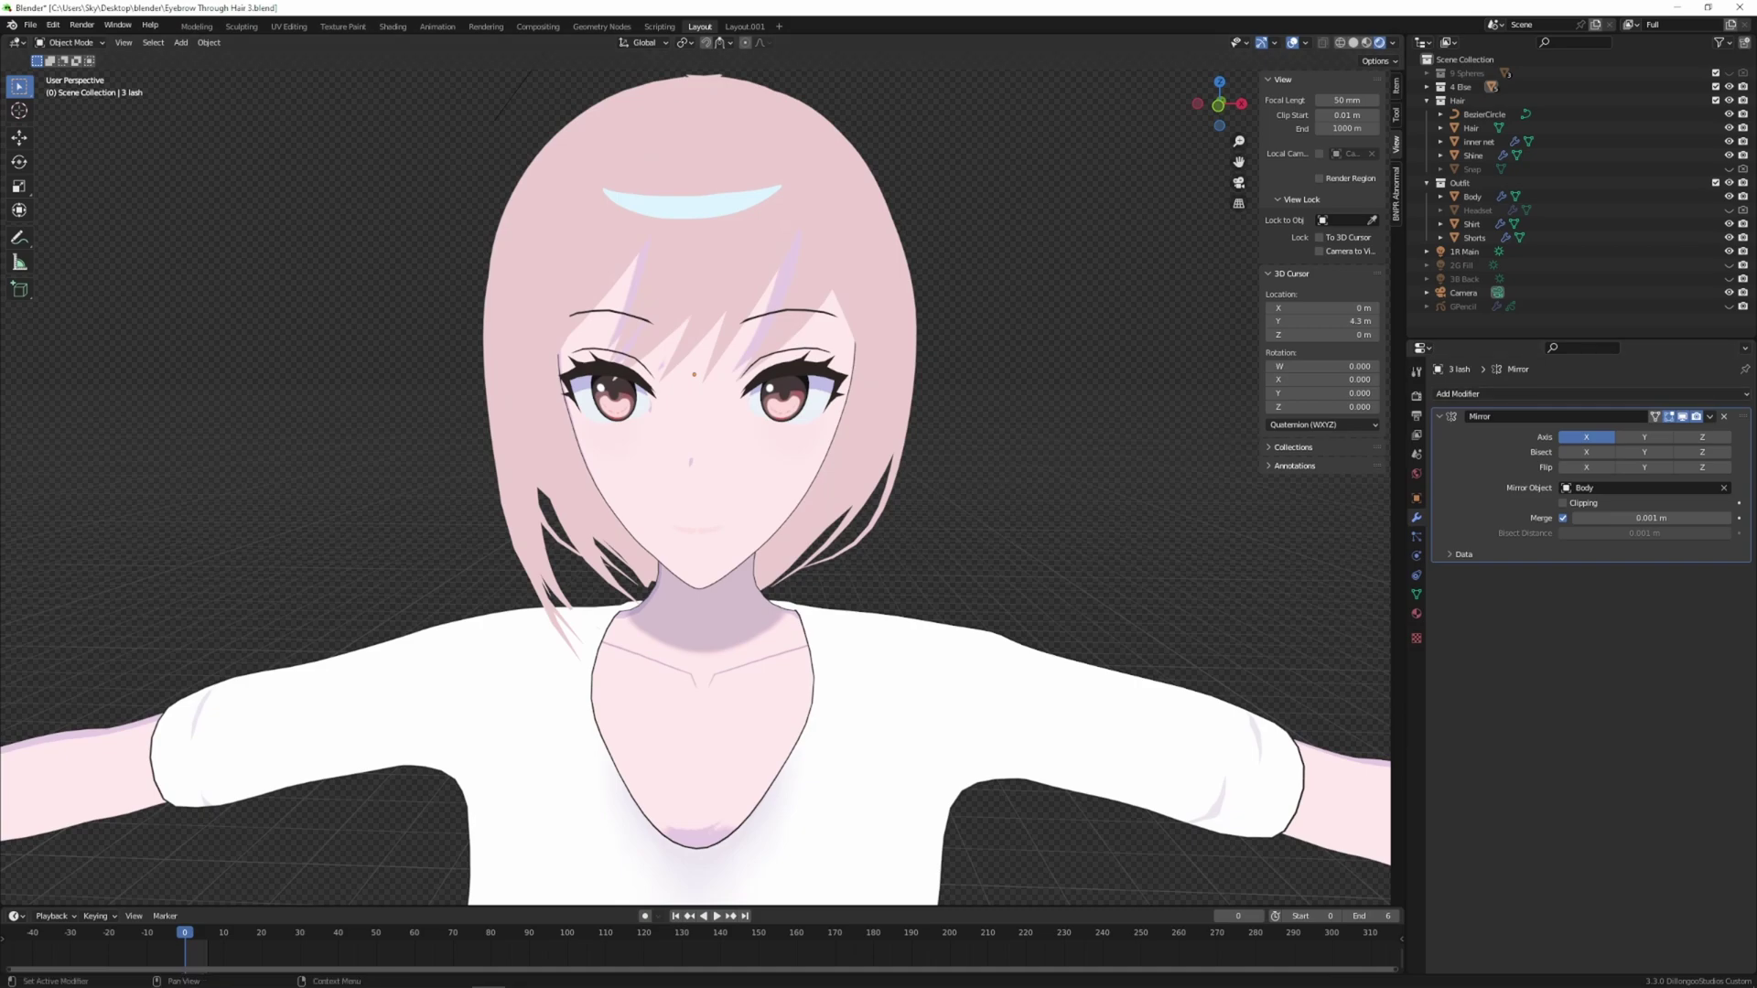
{"action": "middle_click_drag", "start_coordinate": [915, 494], "coordinate": [1075, 439]}
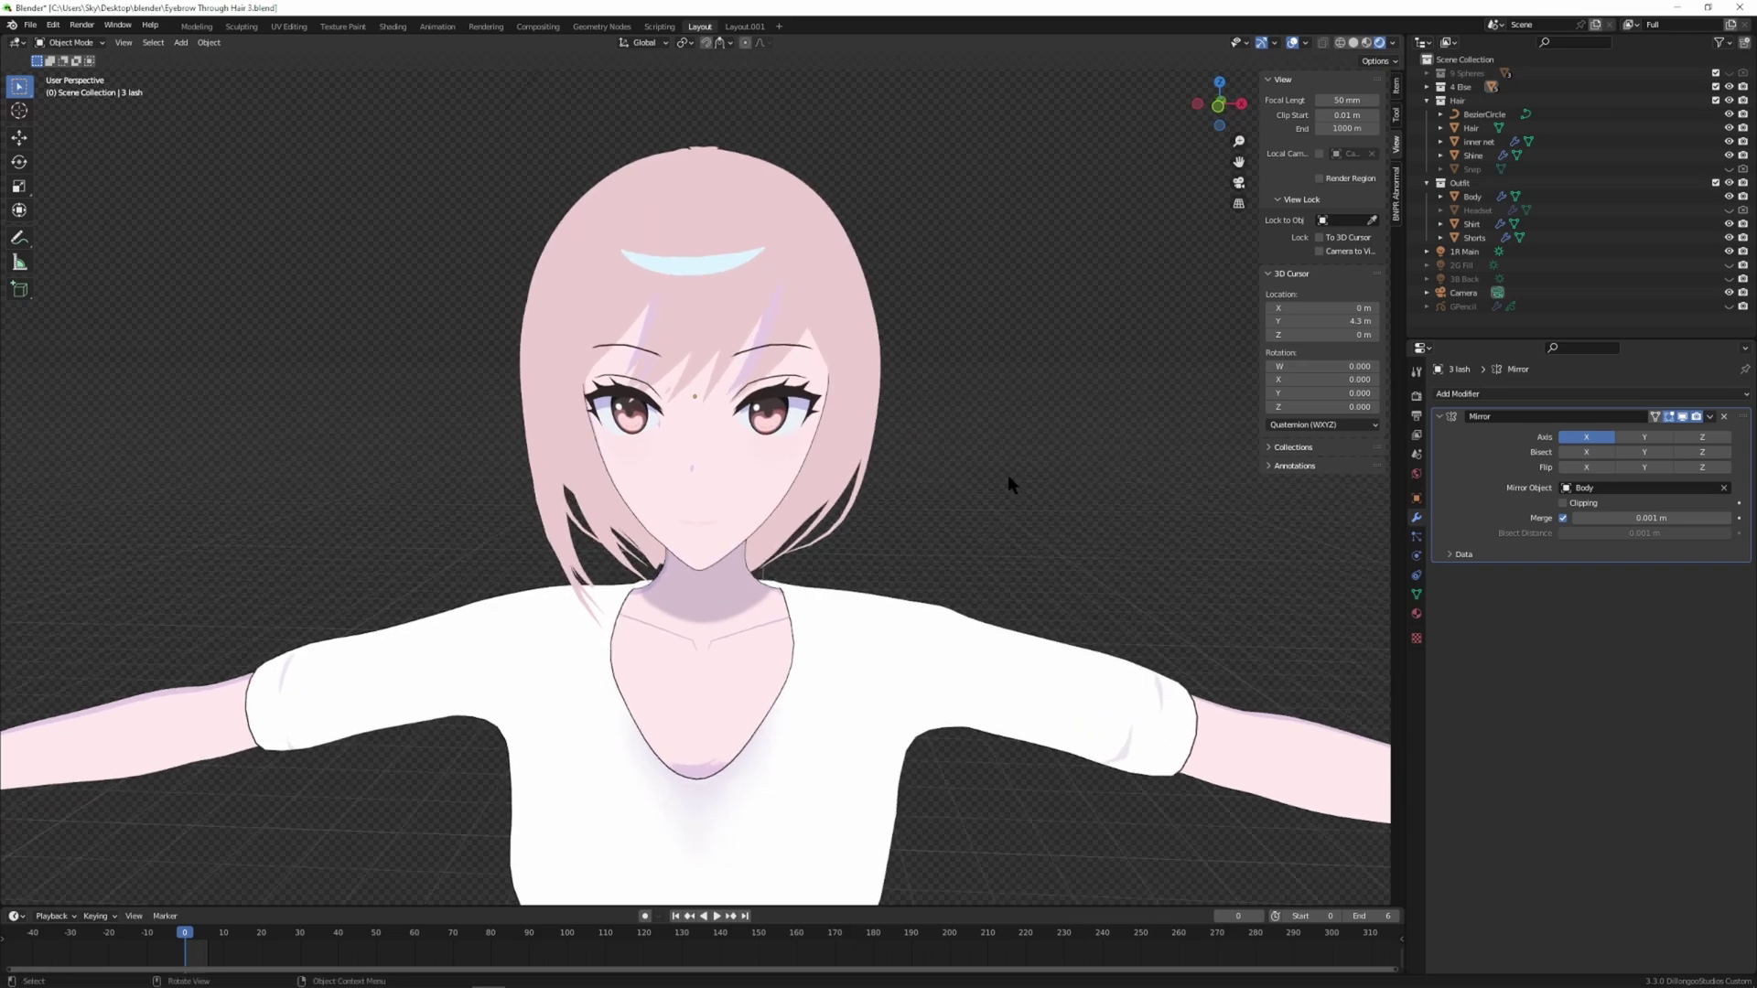
{"action": "scroll", "coordinate": [1008, 475], "scroll_direction": "up", "scroll_amount": 3}
{"action": "mouse_move", "coordinate": [981, 412]}
{"action": "middle_mouse_down"}
{"action": "mouse_move", "coordinate": [990, 399]}
{"action": "mouse_move", "coordinate": [1054, 426]}
{"action": "mouse_move", "coordinate": [996, 394]}
{"action": "middle_mouse_up"}
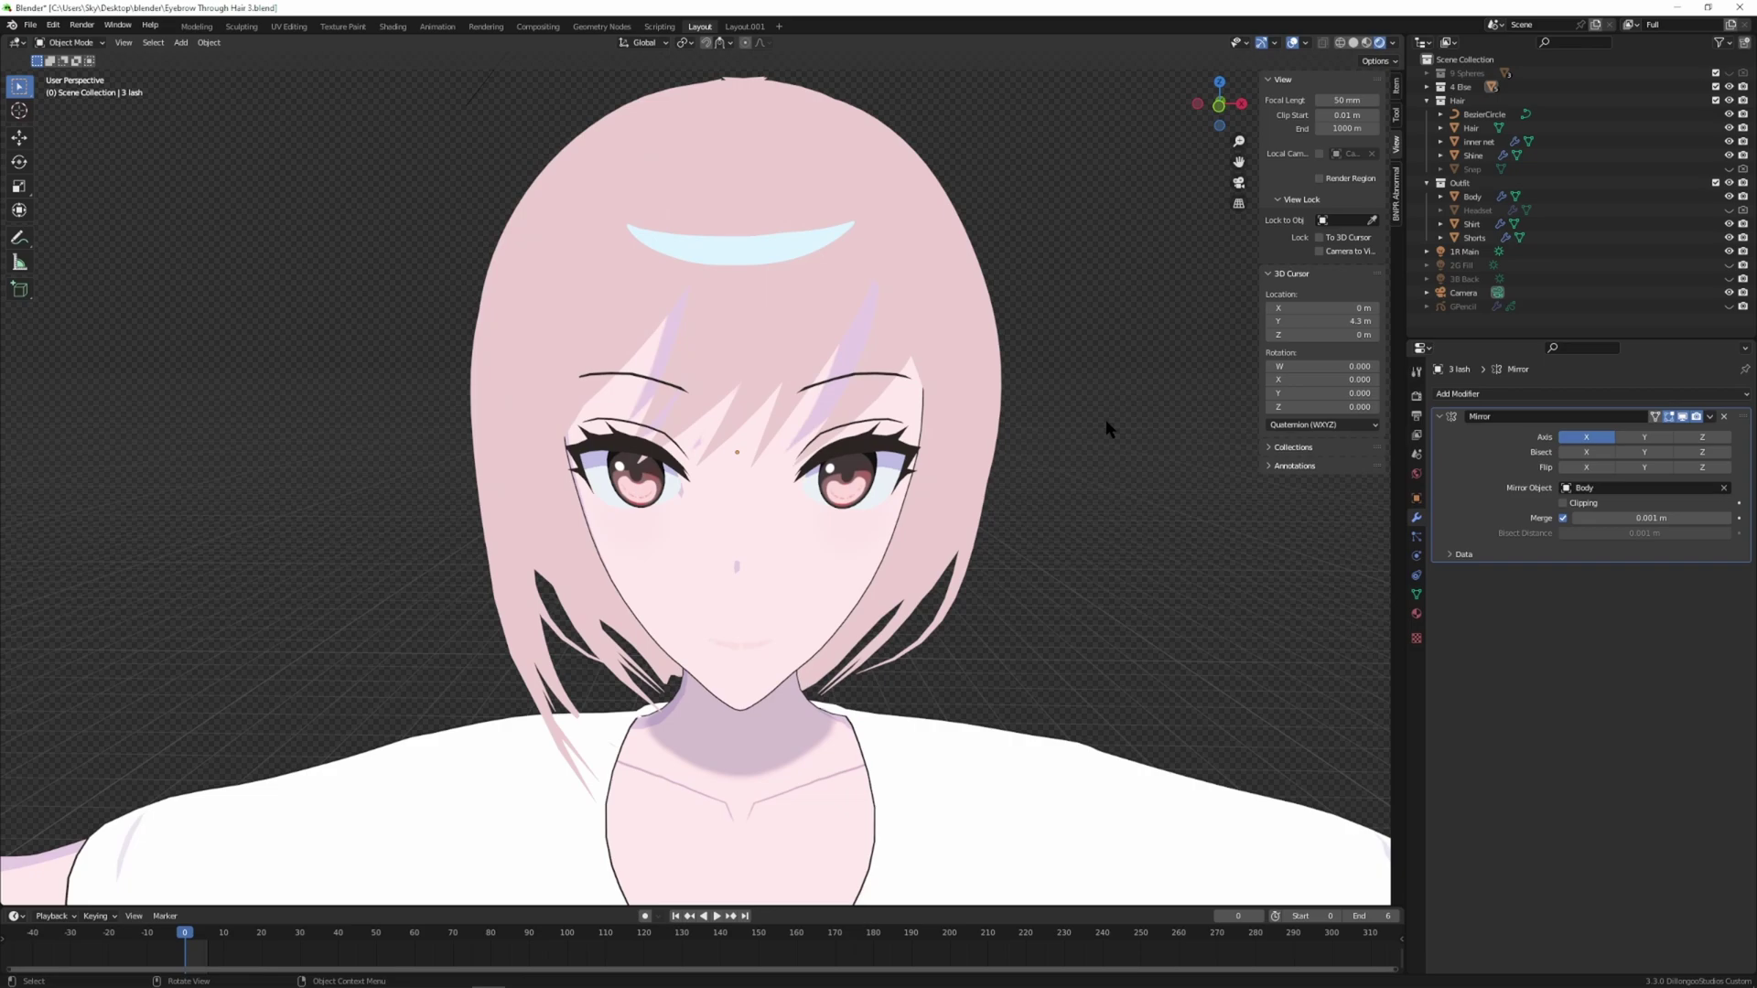
{"action": "key", "text": "shift"}
{"action": "scroll", "coordinate": [980, 509], "scroll_direction": "down", "scroll_amount": 1}
{"action": "scroll", "coordinate": [986, 507], "scroll_direction": "up", "scroll_amount": 3}
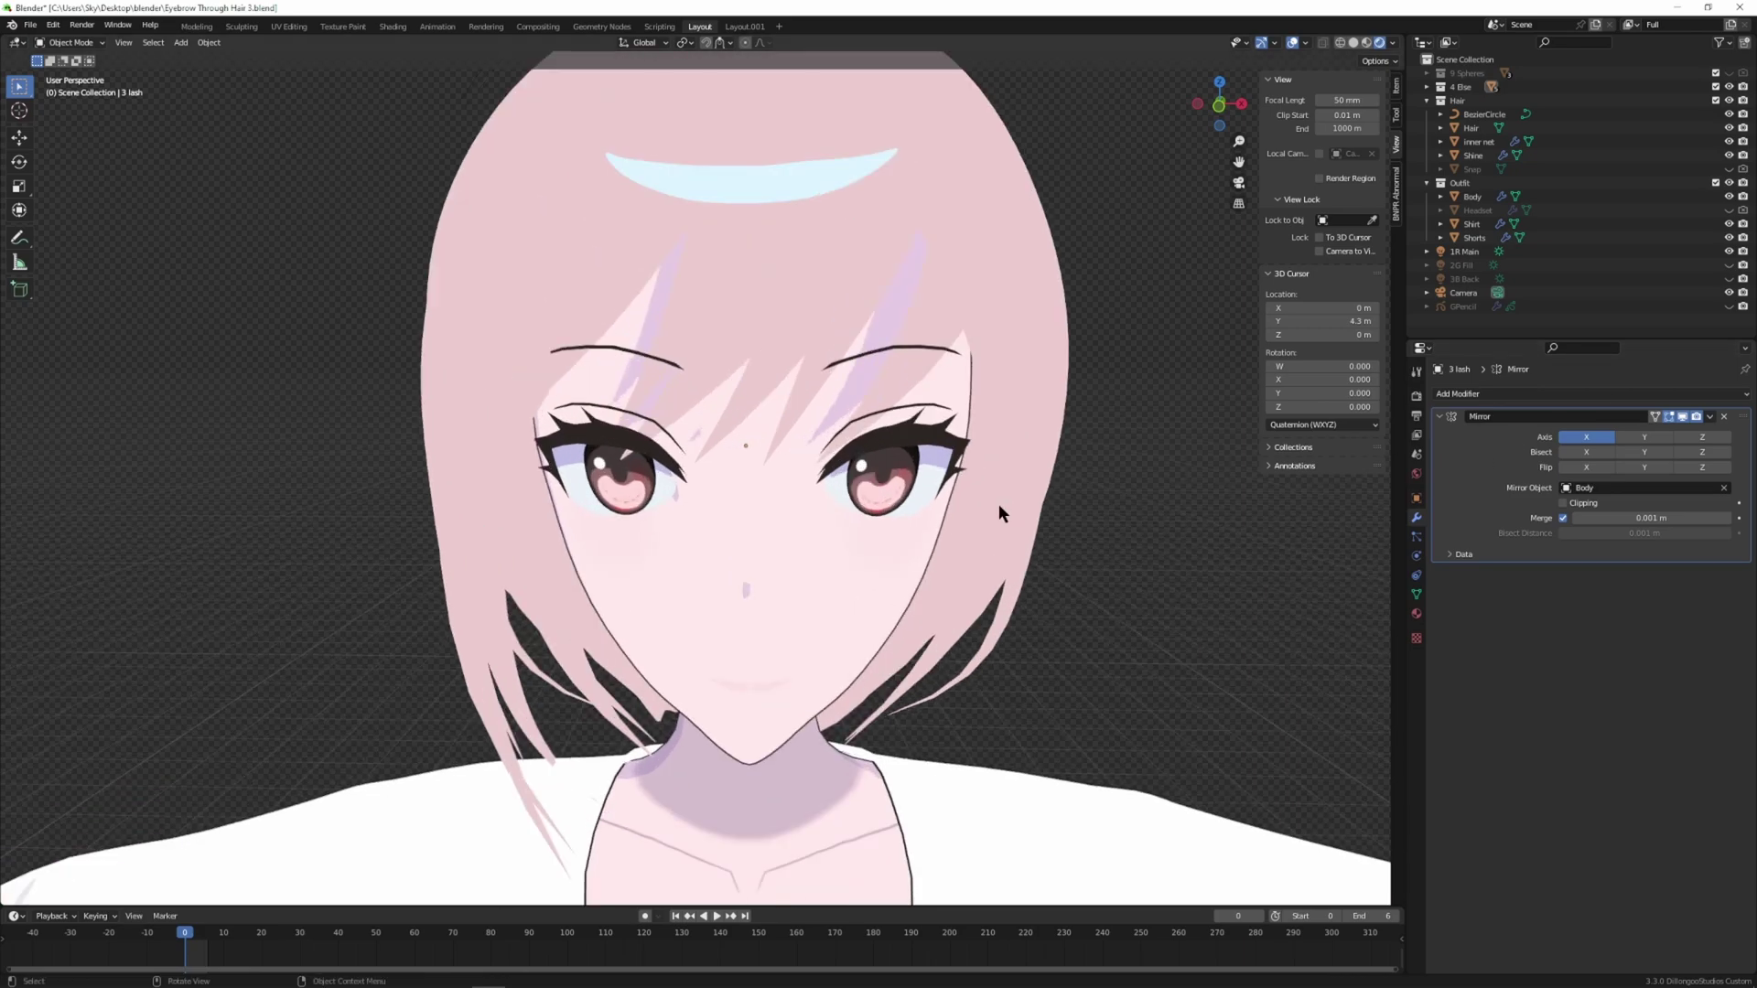
{"action": "scroll", "coordinate": [1025, 504], "scroll_direction": "down", "scroll_amount": 1}
- Return to the Shading workspace and make the Add node's value in the Lashes material -0.15
{"action": "left_click", "coordinate": [393, 25]}
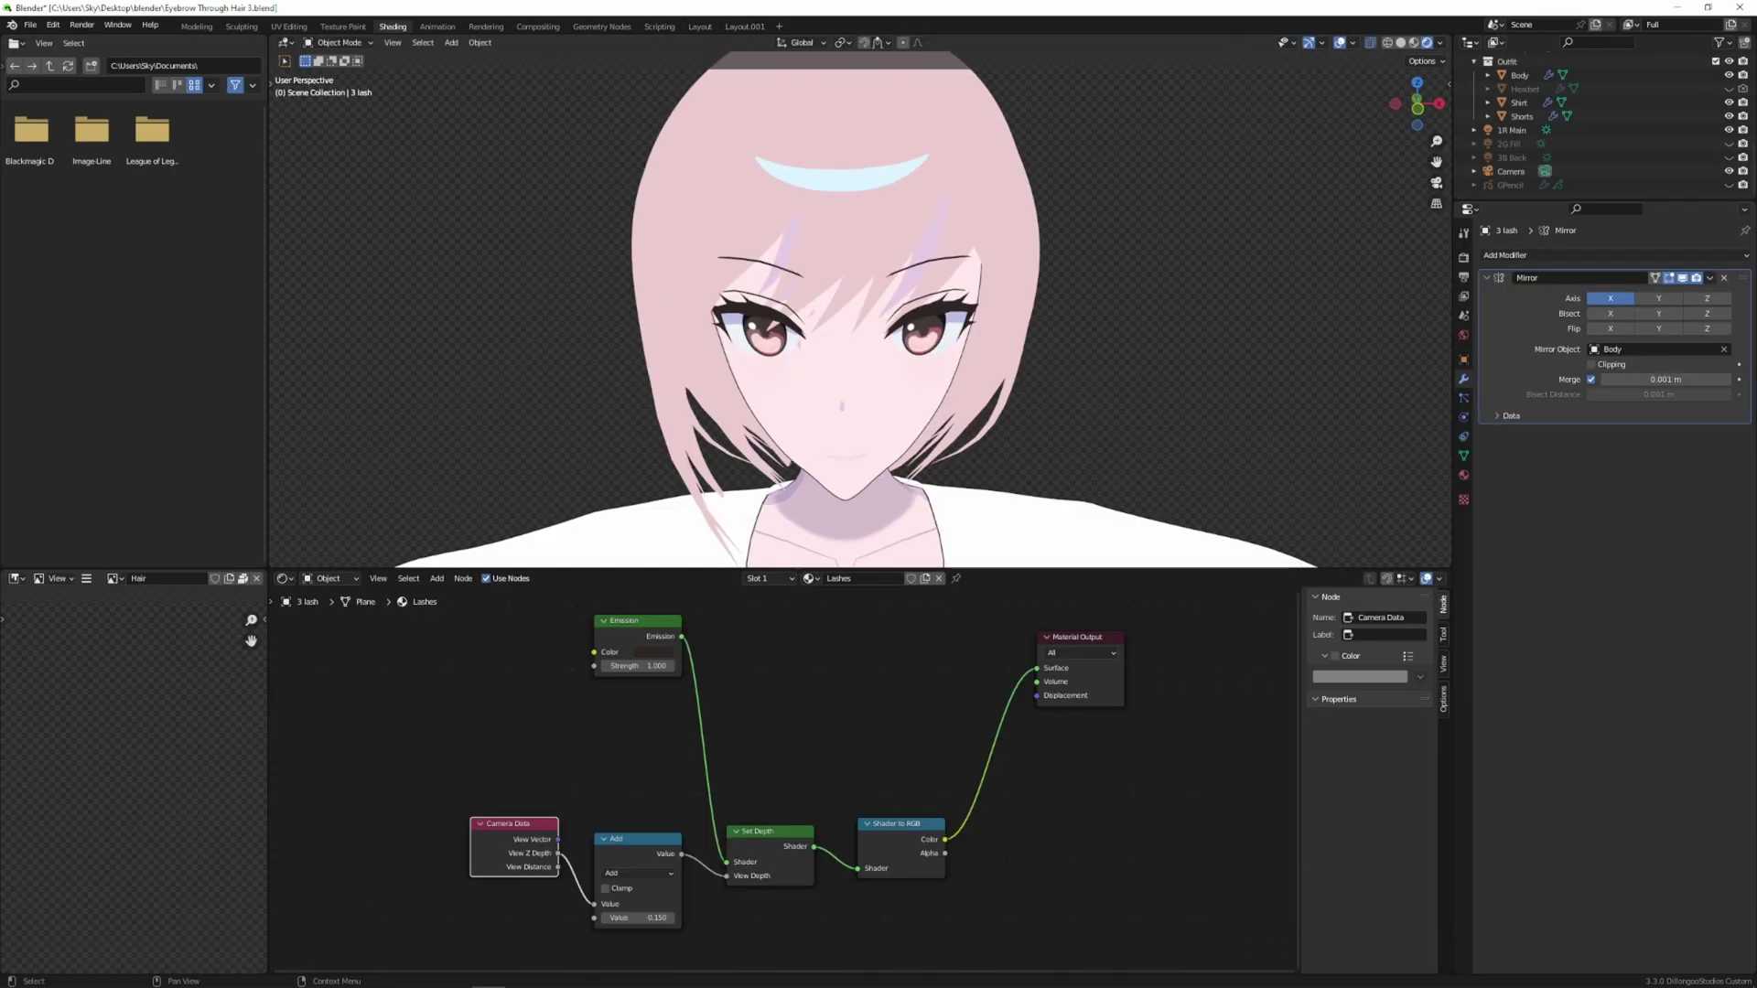
{"action": "key", "text": "minus"}
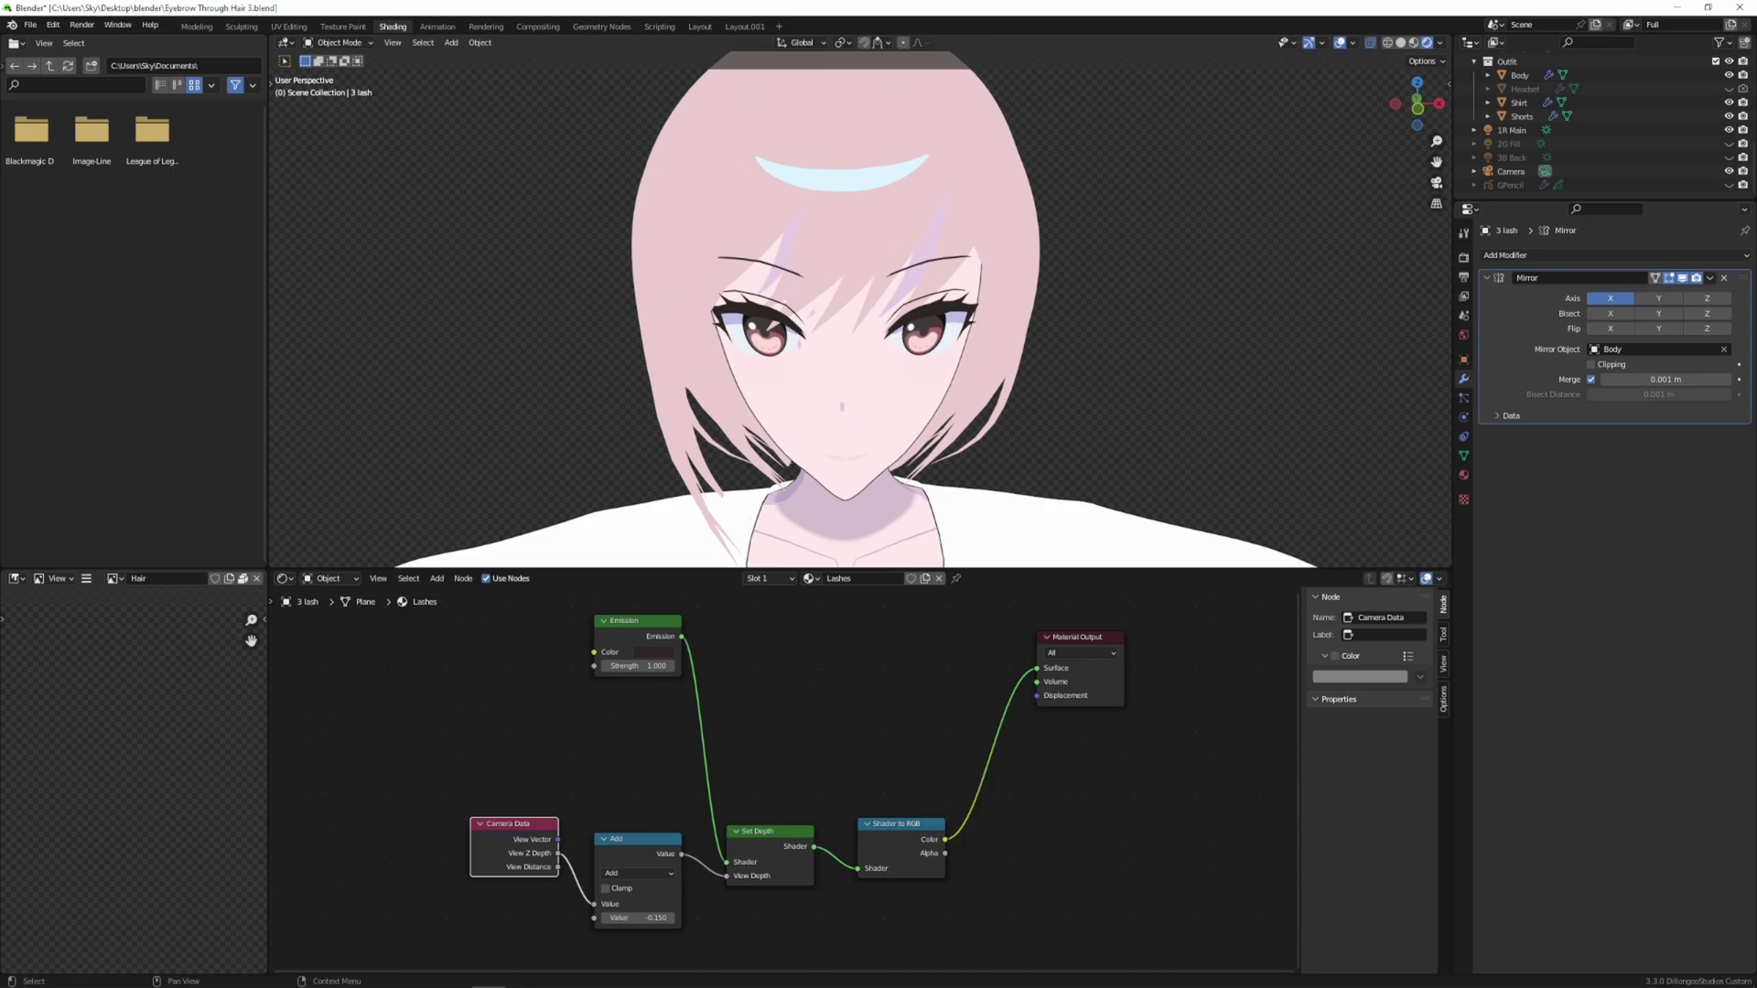